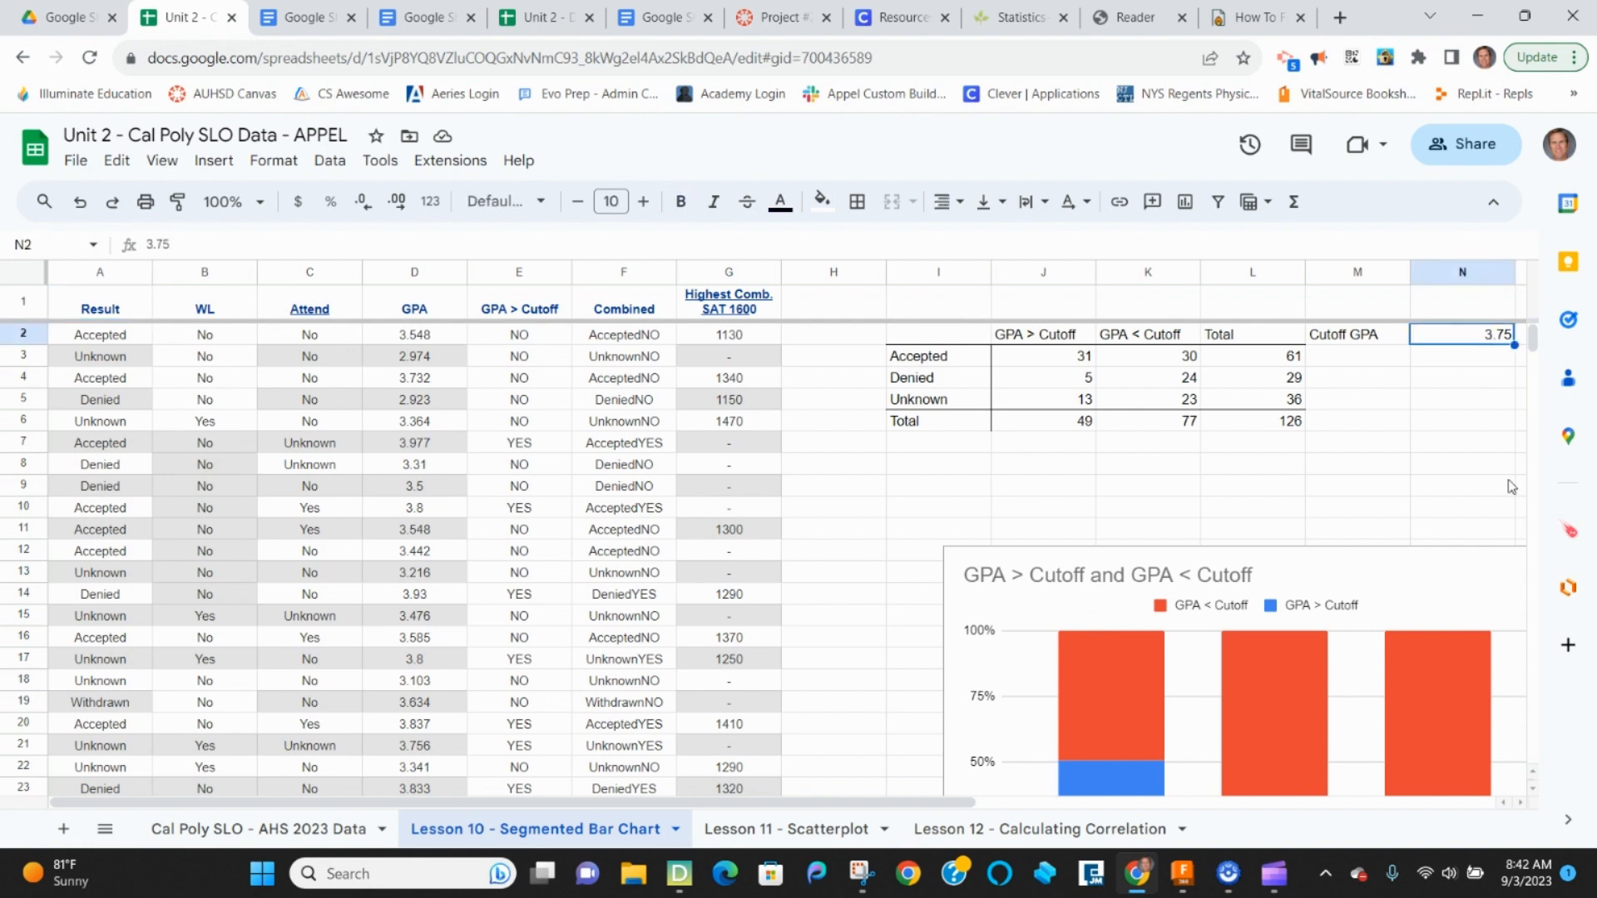
- Move the GPA cutoff bar chart up and to the left so it sits closer beneath the summary table
scroll(1368, 574, "down", 2)
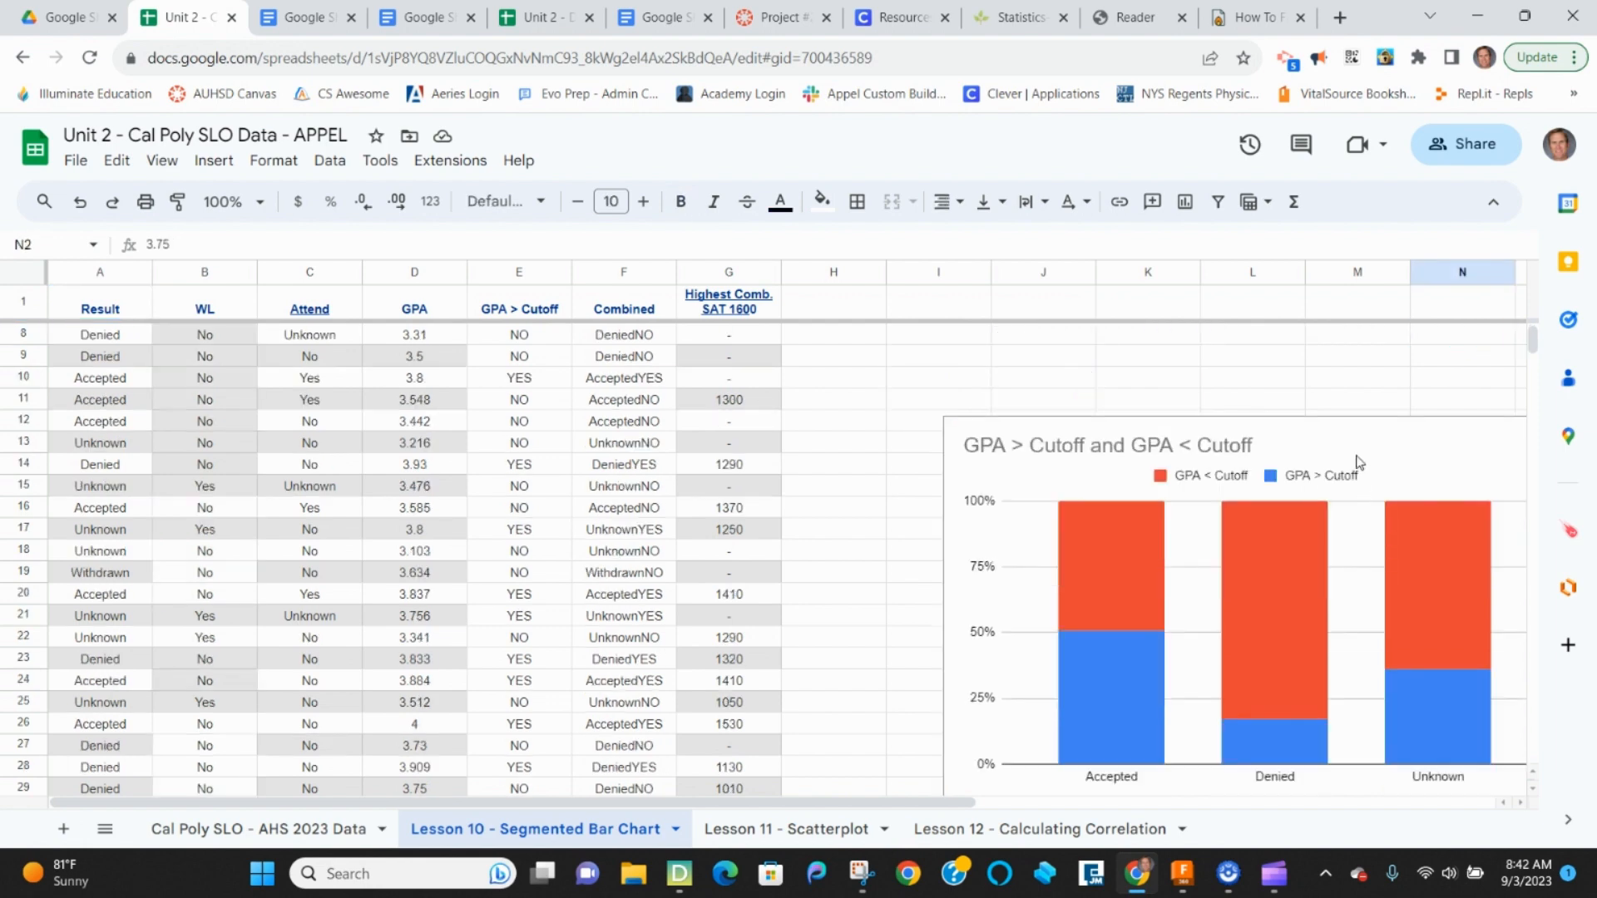
scroll(1200, 415, "up", 2)
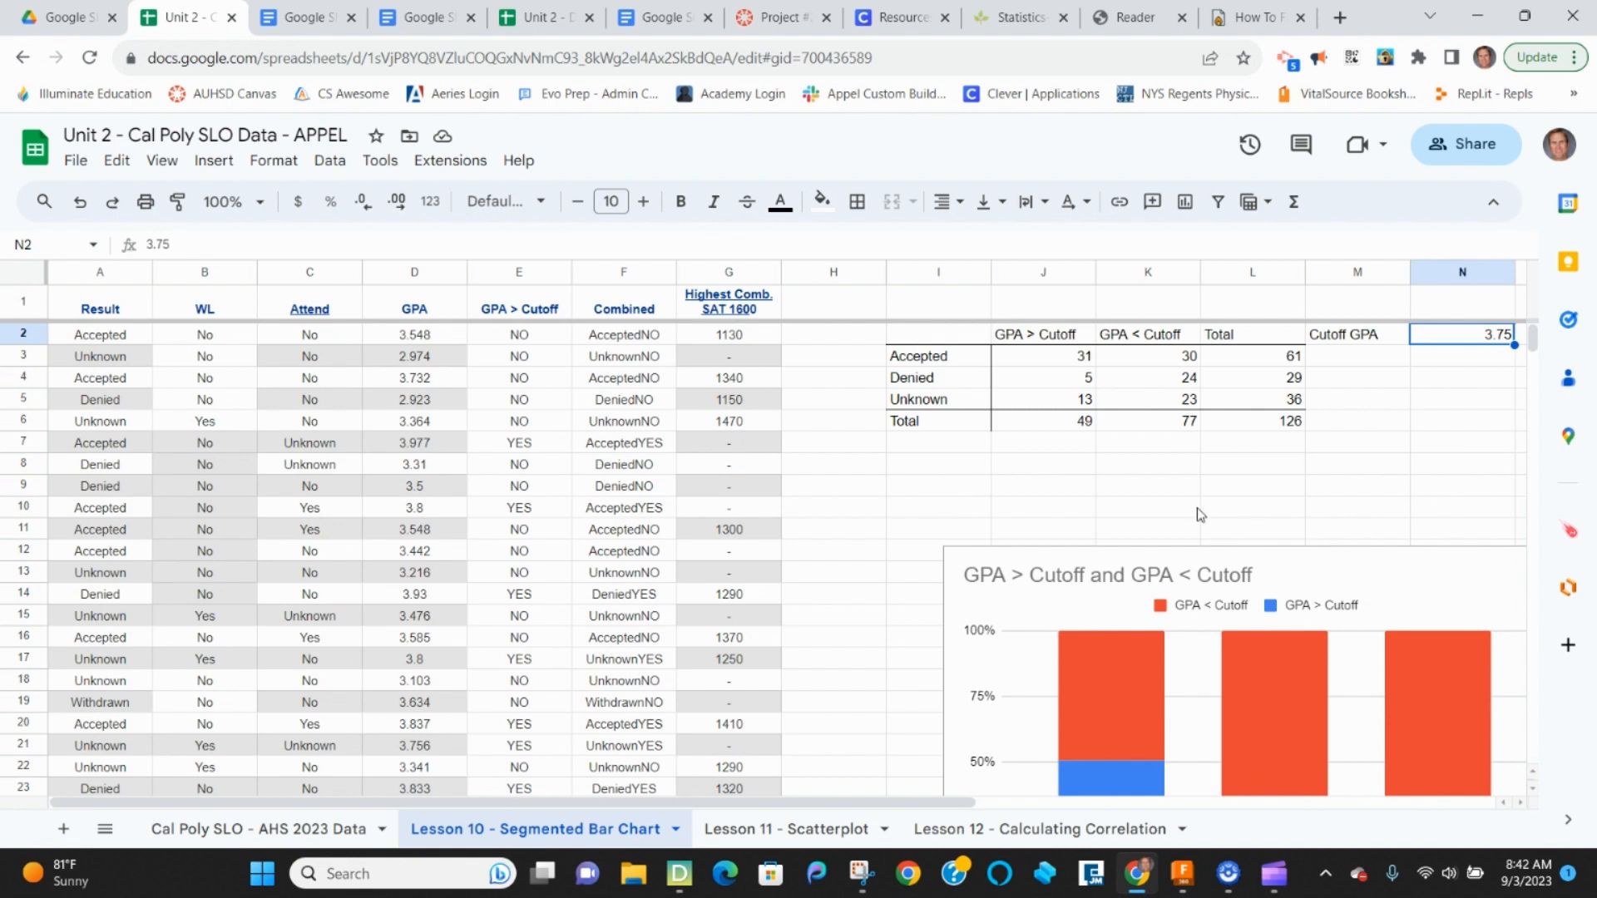
scroll(1316, 586, "down", 2)
left_click_drag(1324, 498, 1217, 416)
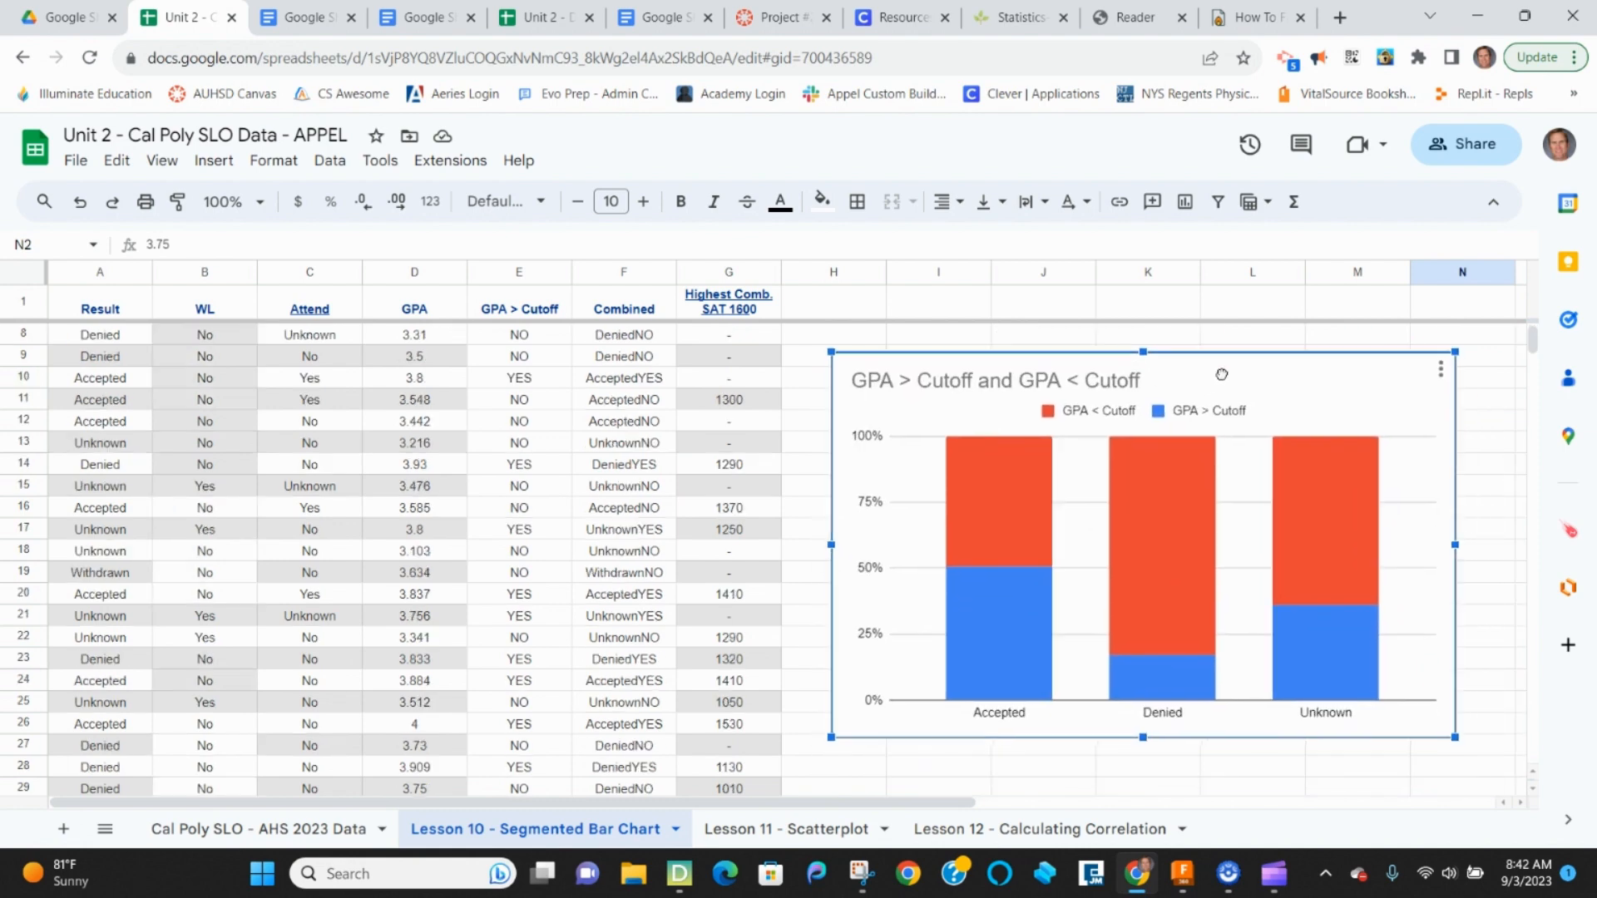
- Set the Cutoff GPA in cell N2 to 3.5 and check the table and bar chart
scroll(1217, 415, "up", 2)
left_click(1472, 342)
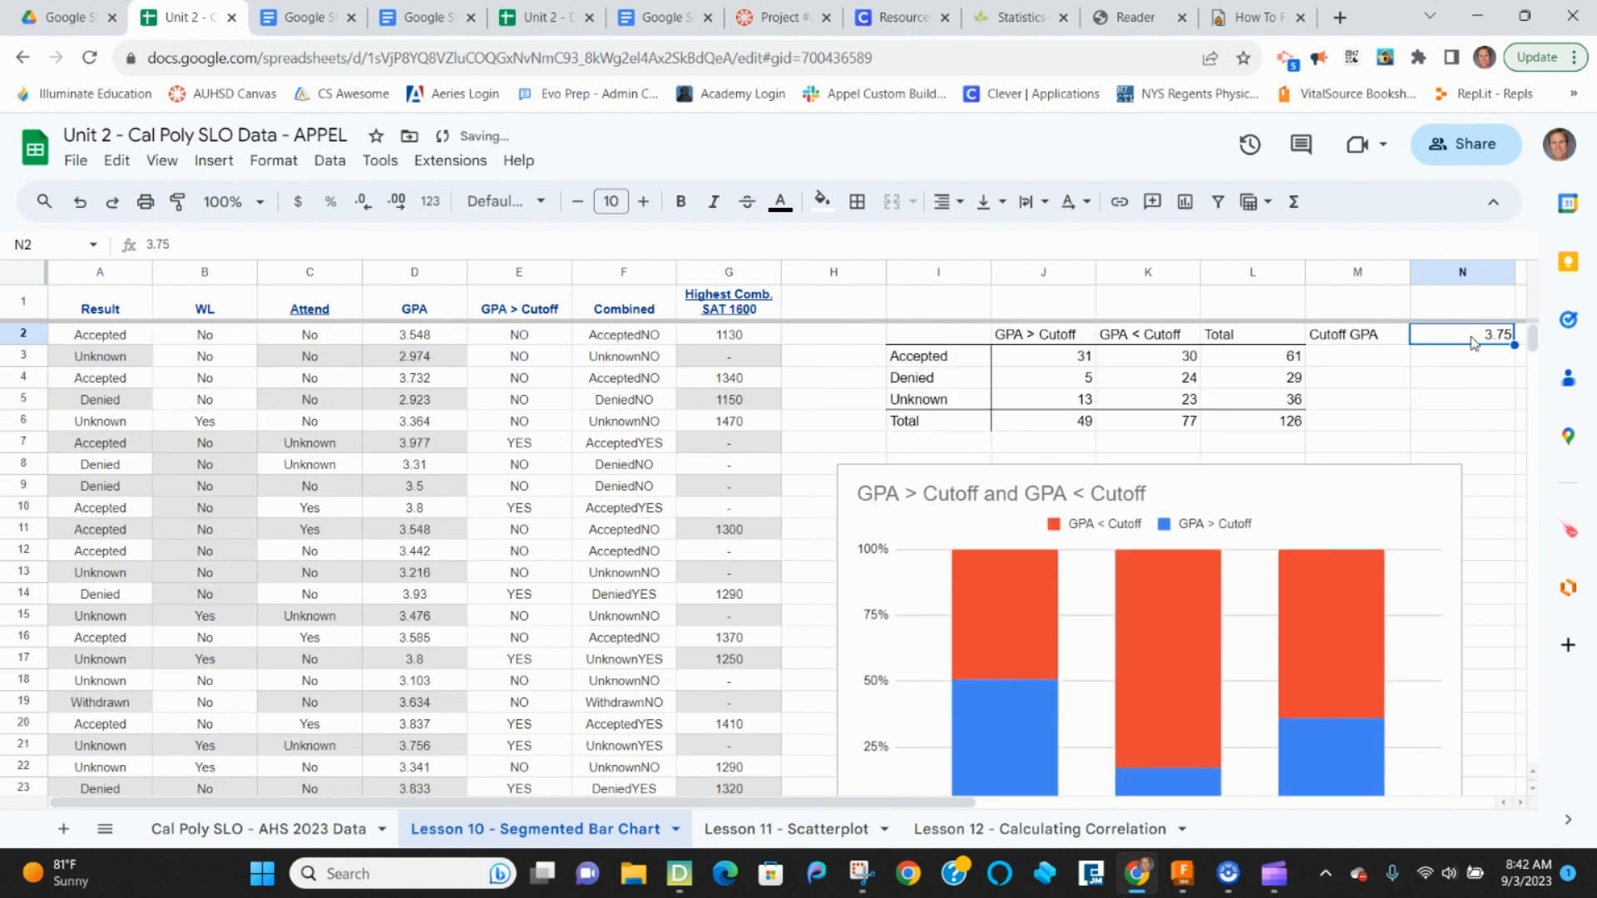
type("3.5")
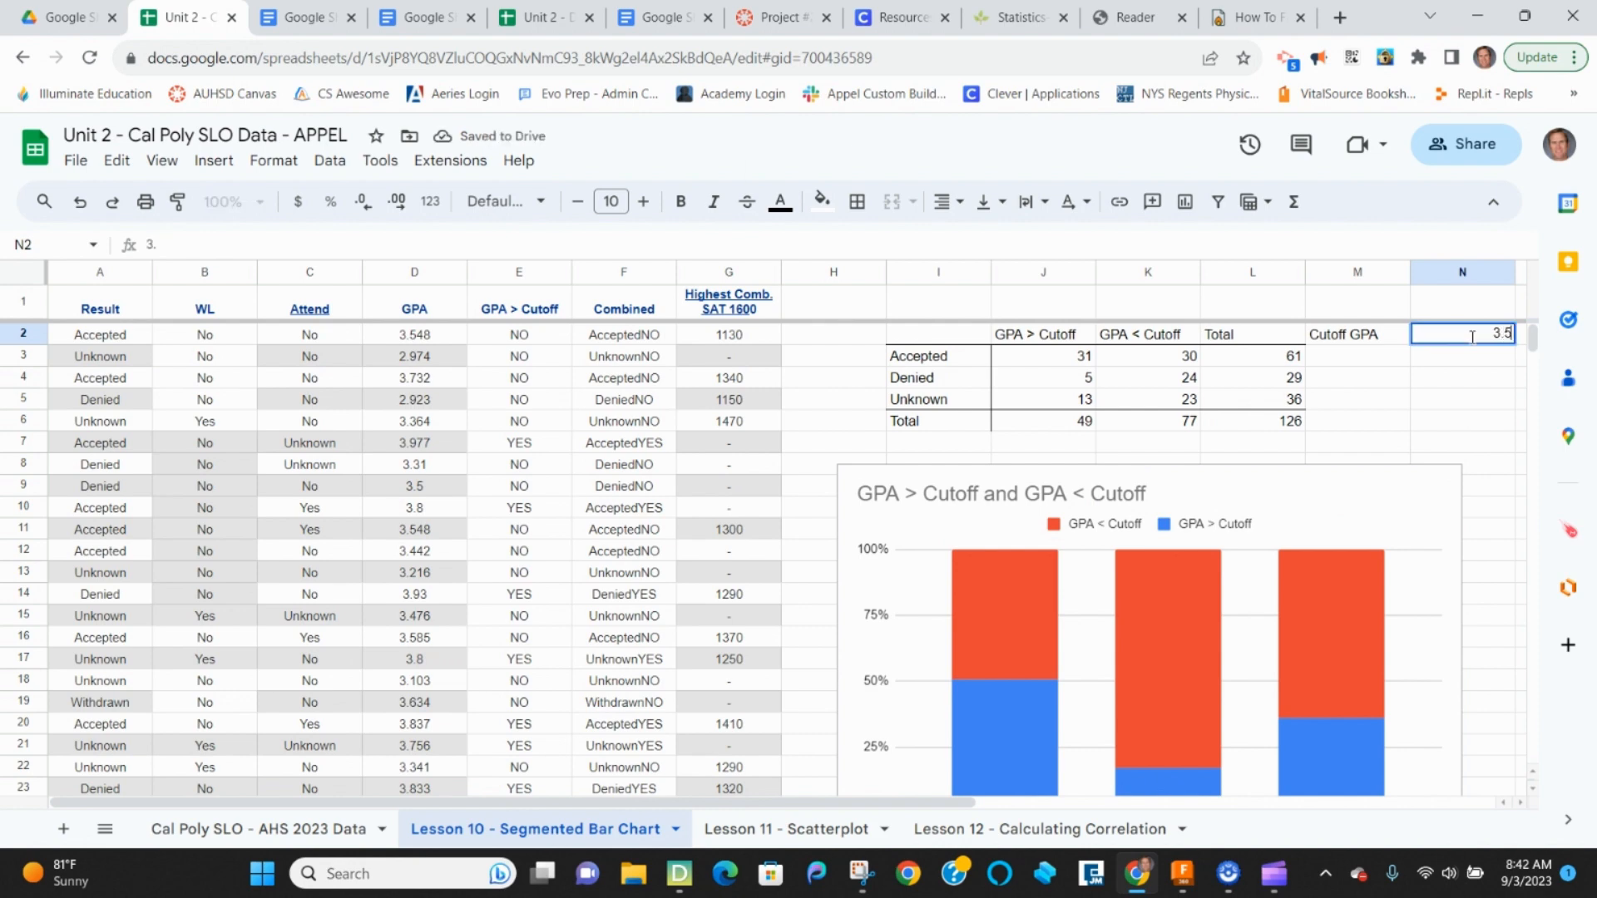
key("Return")
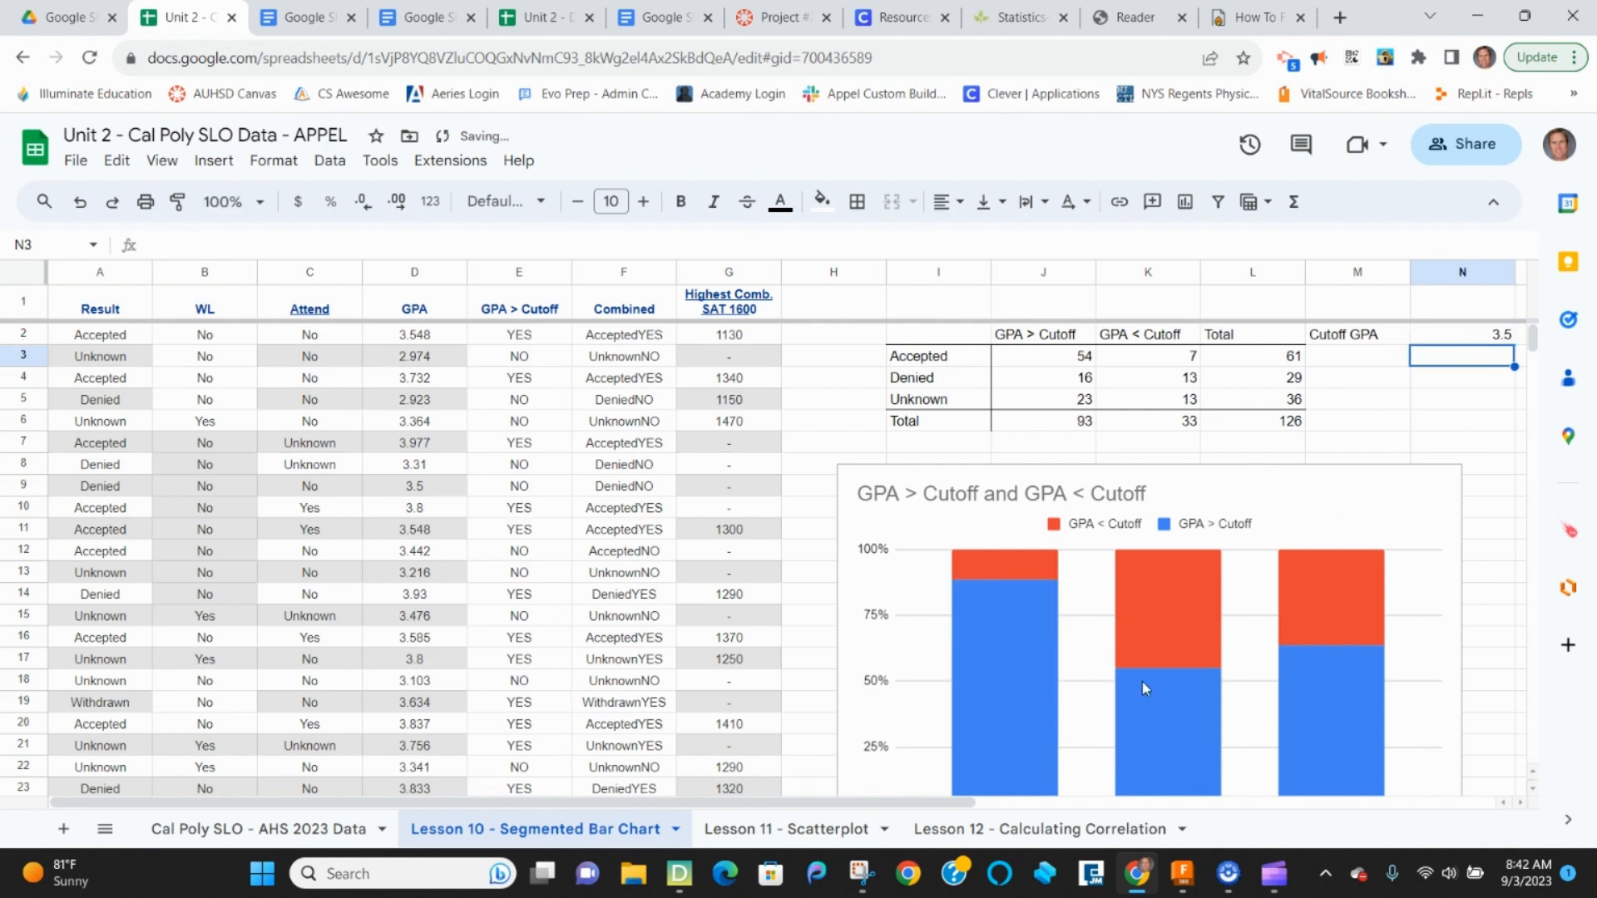
scroll(1137, 659, "down", 3)
scroll(1140, 662, "up", 3)
- Duplicate the Cal Poly SLO - AHS 2023 Data sheet
left_click(374, 830)
left_click(387, 830)
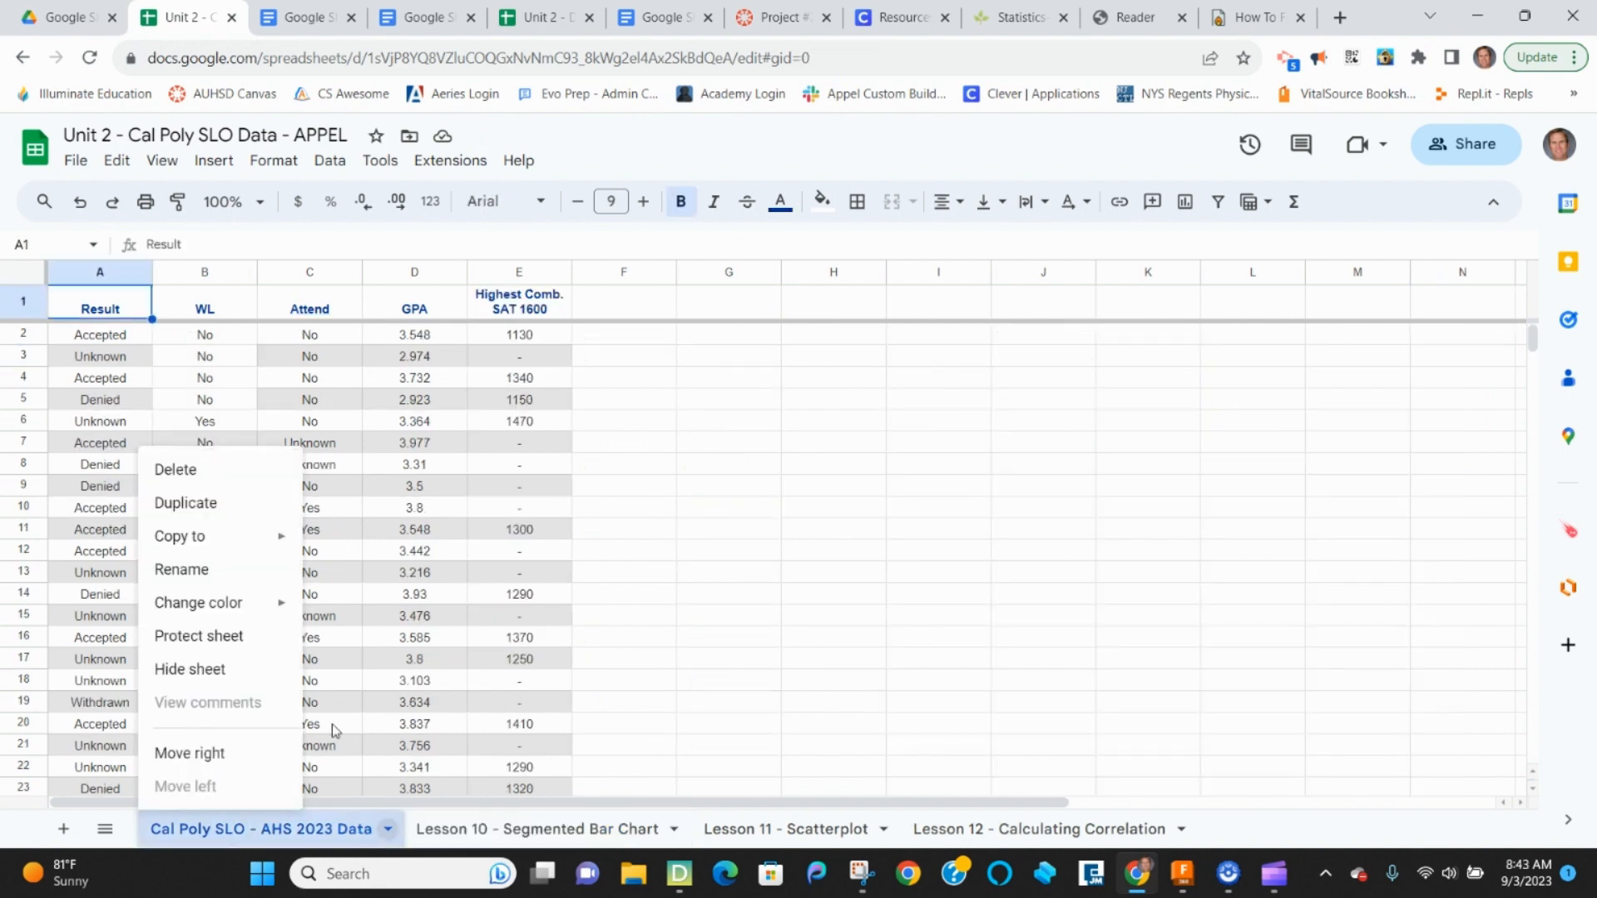
left_click(180, 504)
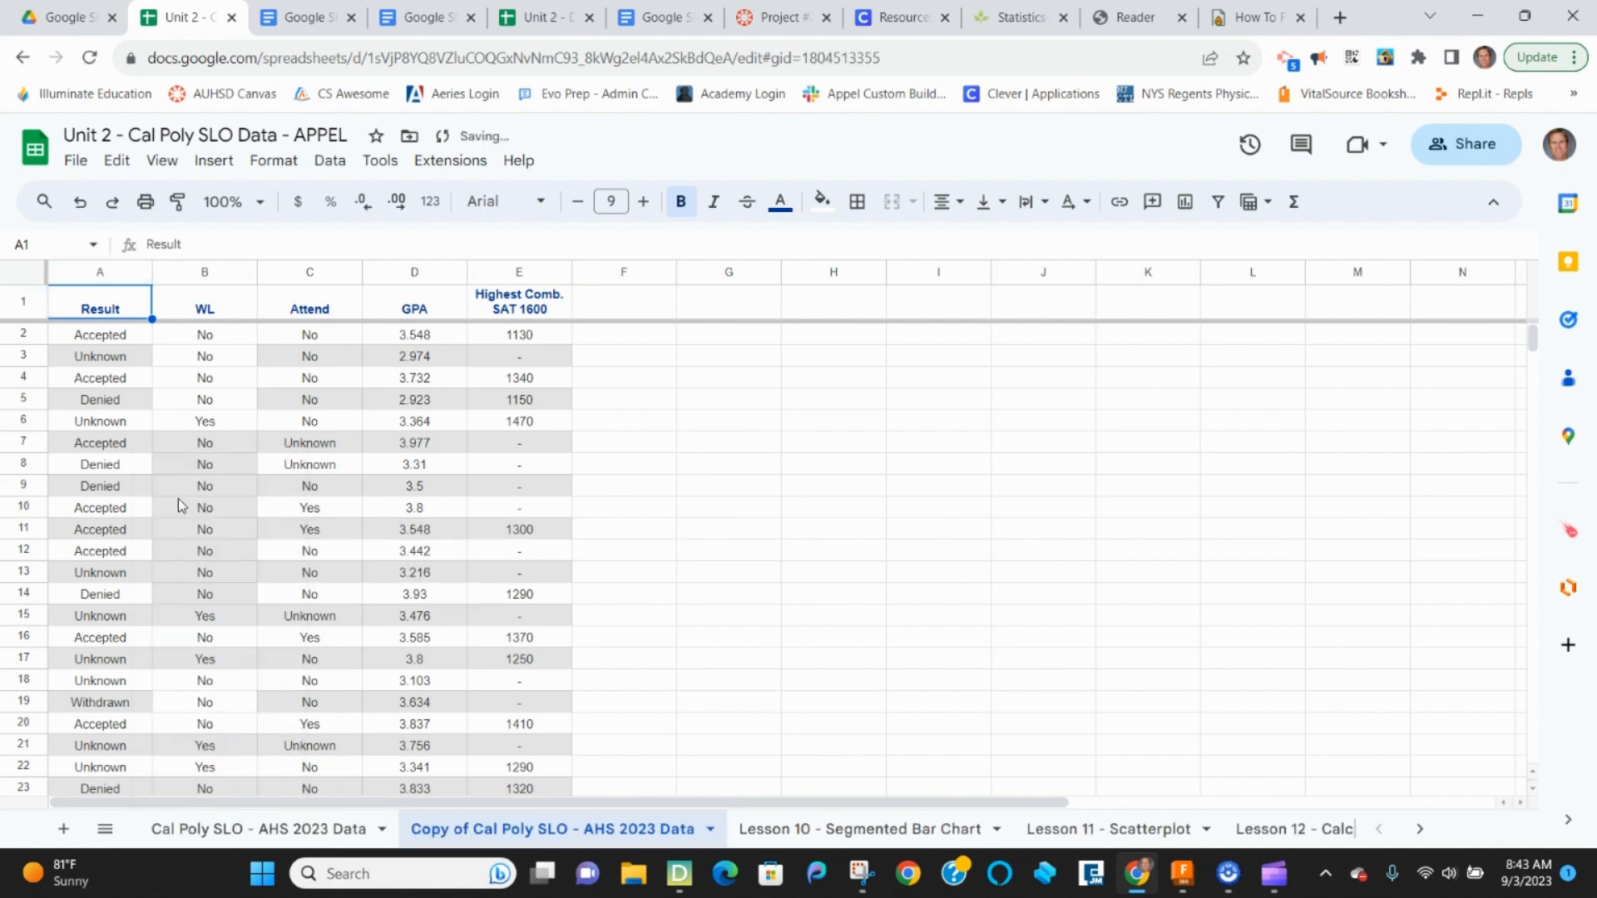
- Rename the copied data sheet as Lesson 10 - Example
left_click(709, 829)
left_click(442, 569)
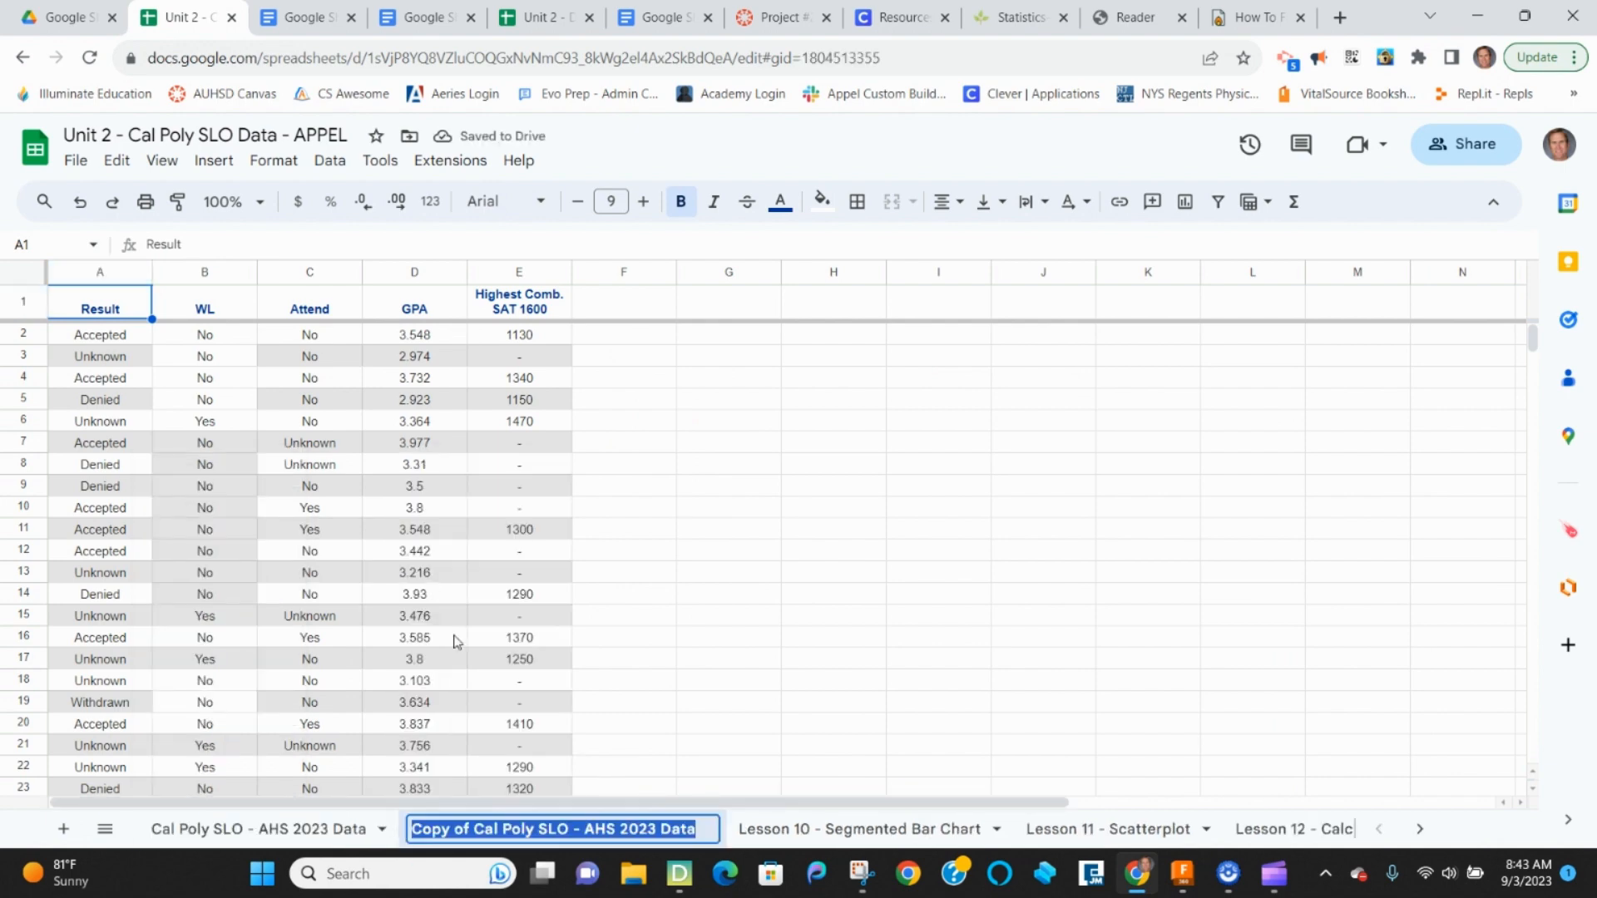
type("Les")
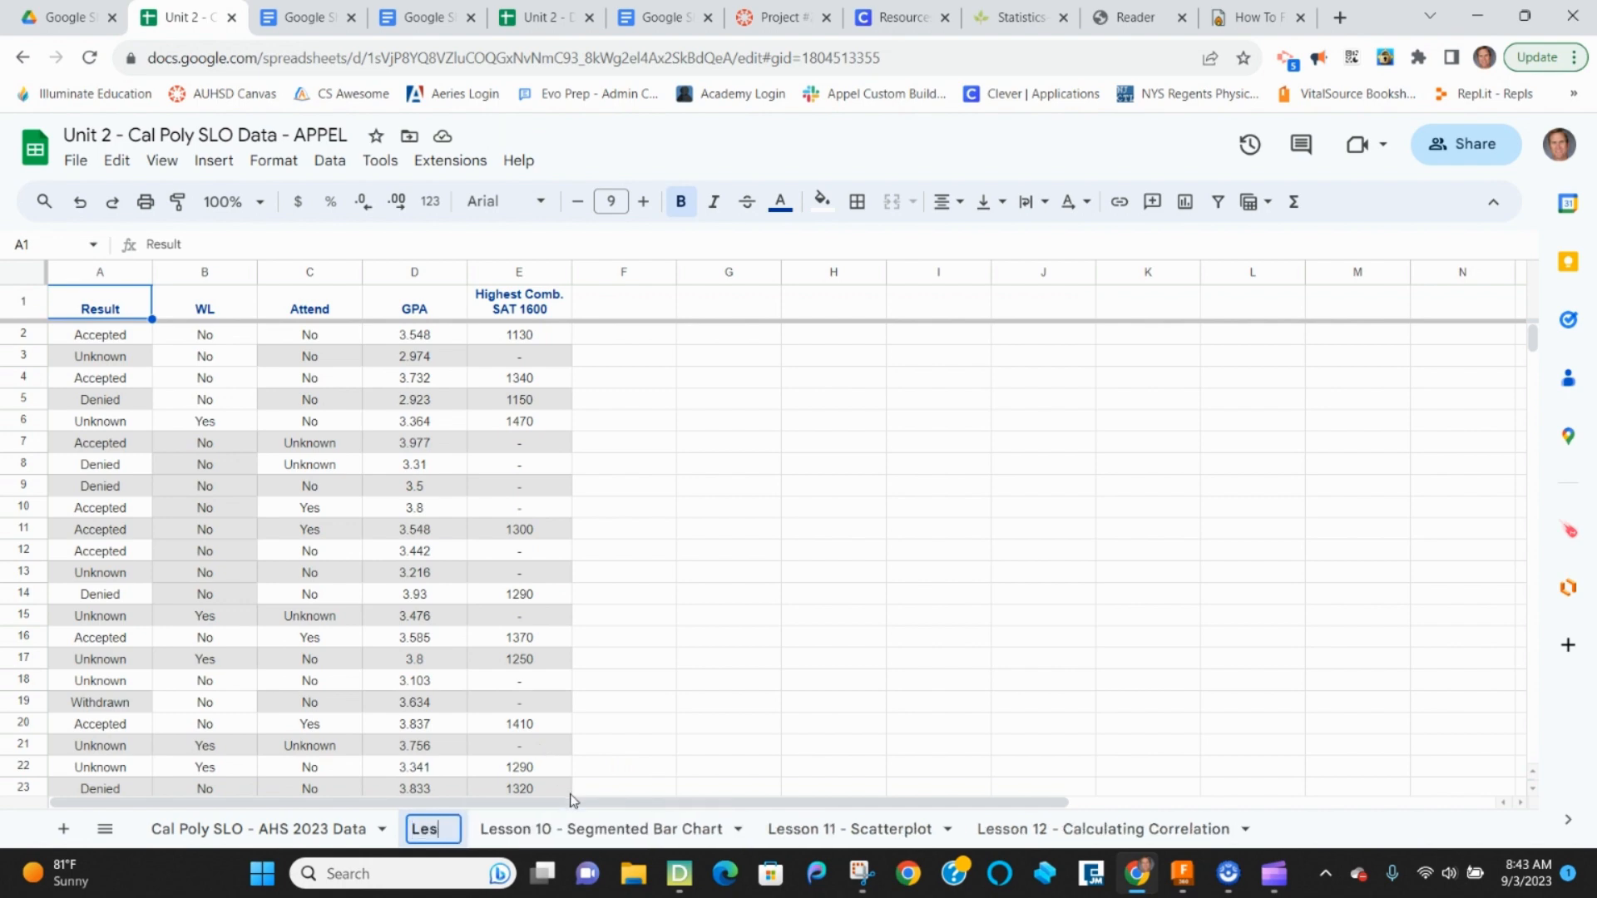
type("son 10 - Example")
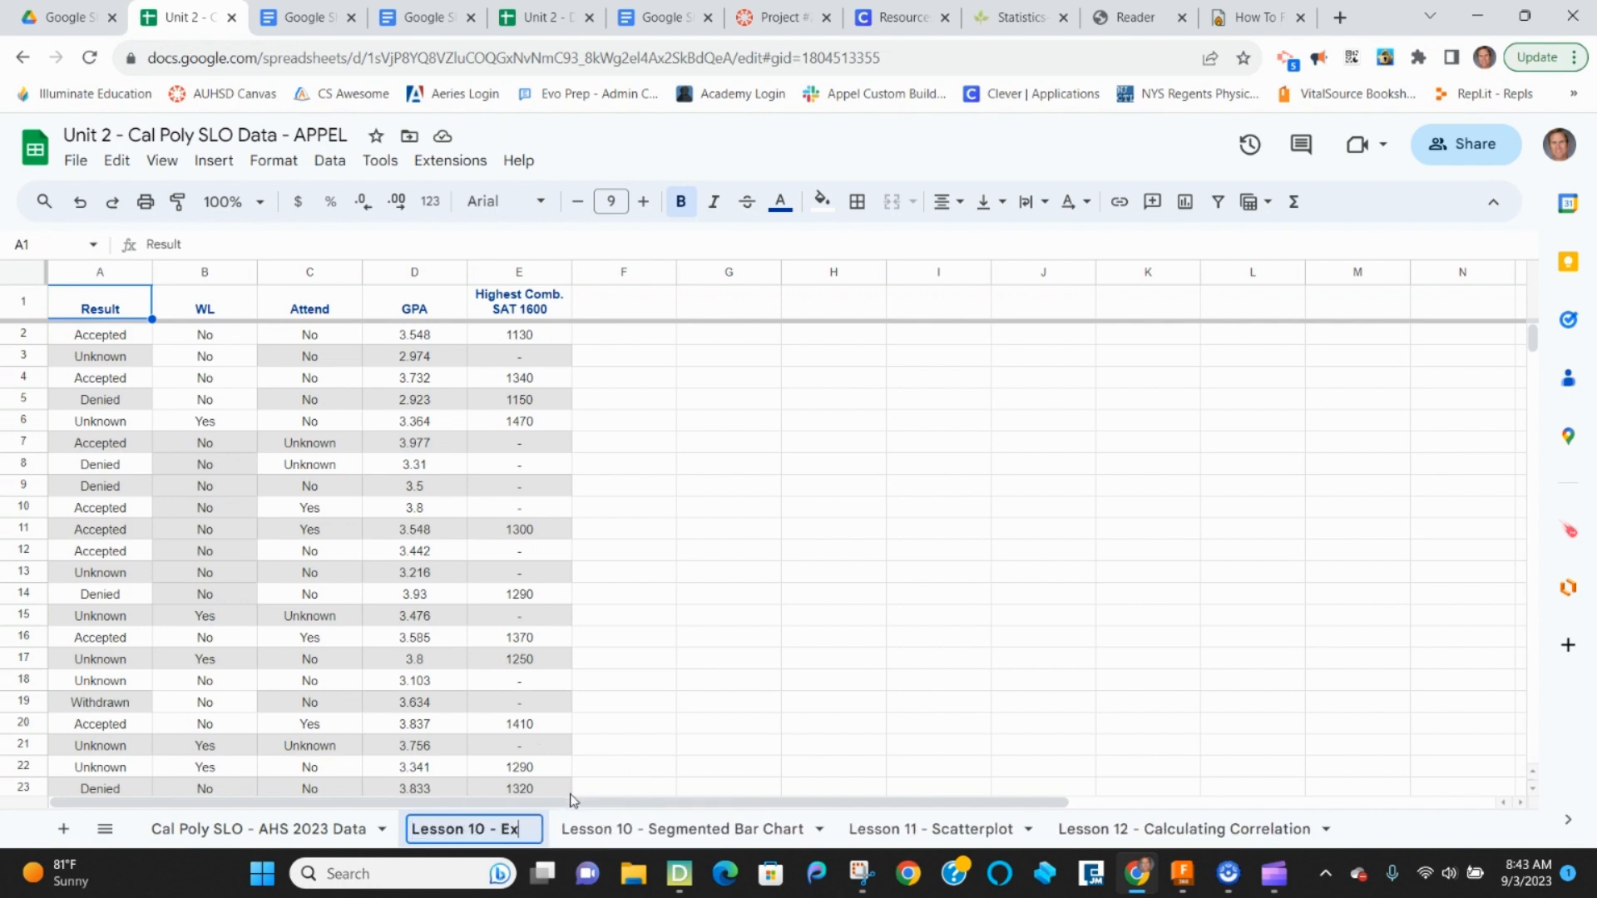
key("Return")
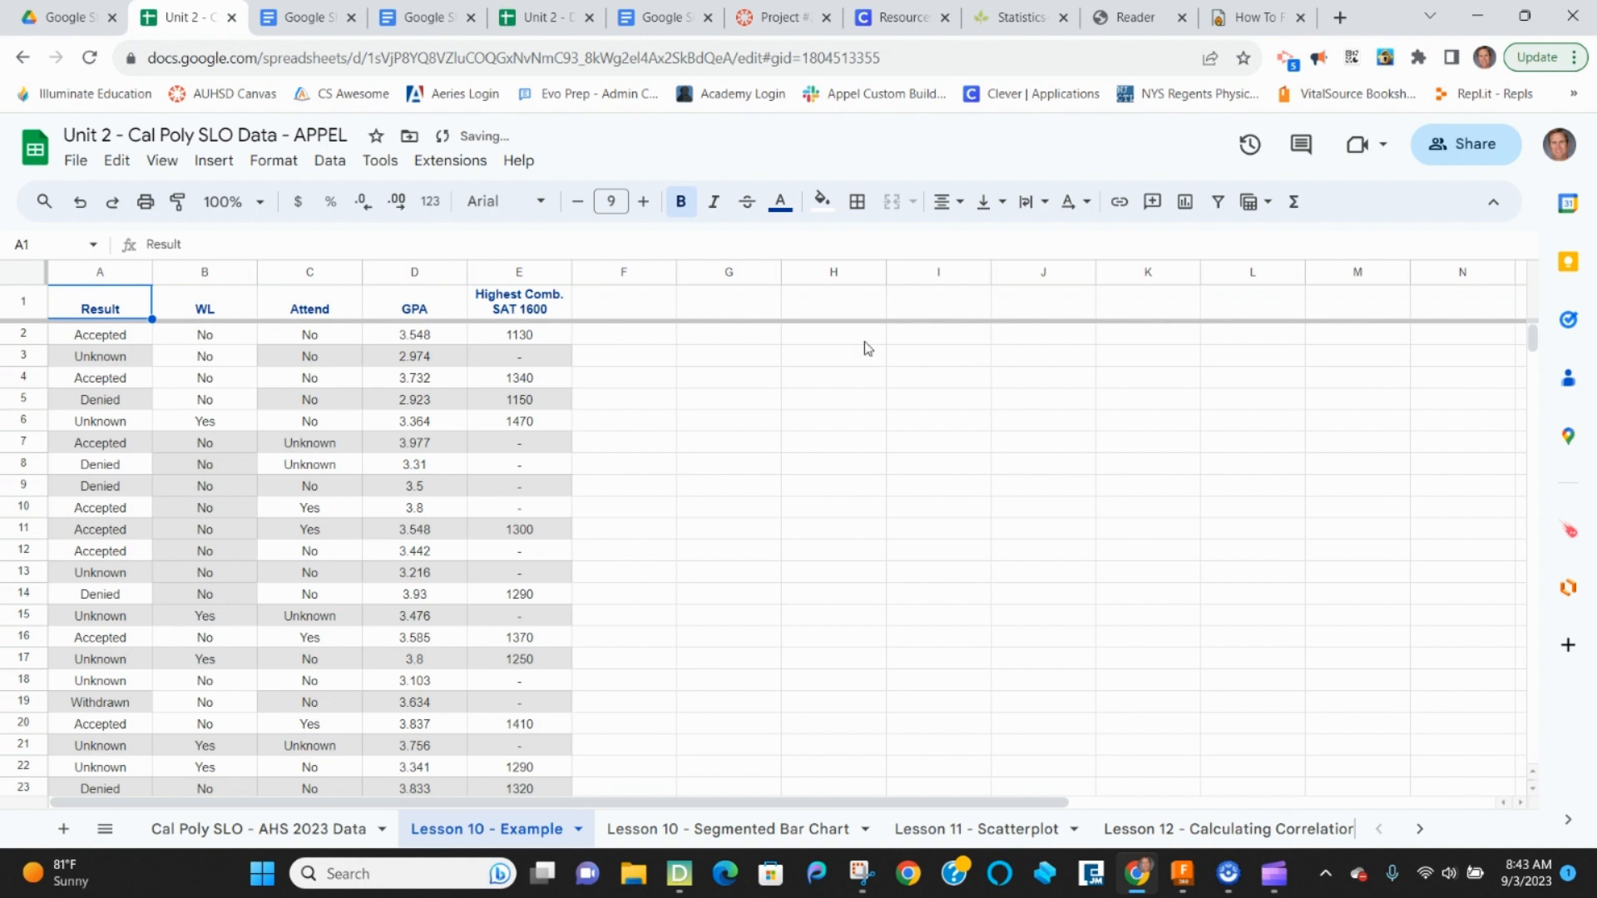
- Examine the Result values down to the last record and the data columns A to E
left_click(813, 448)
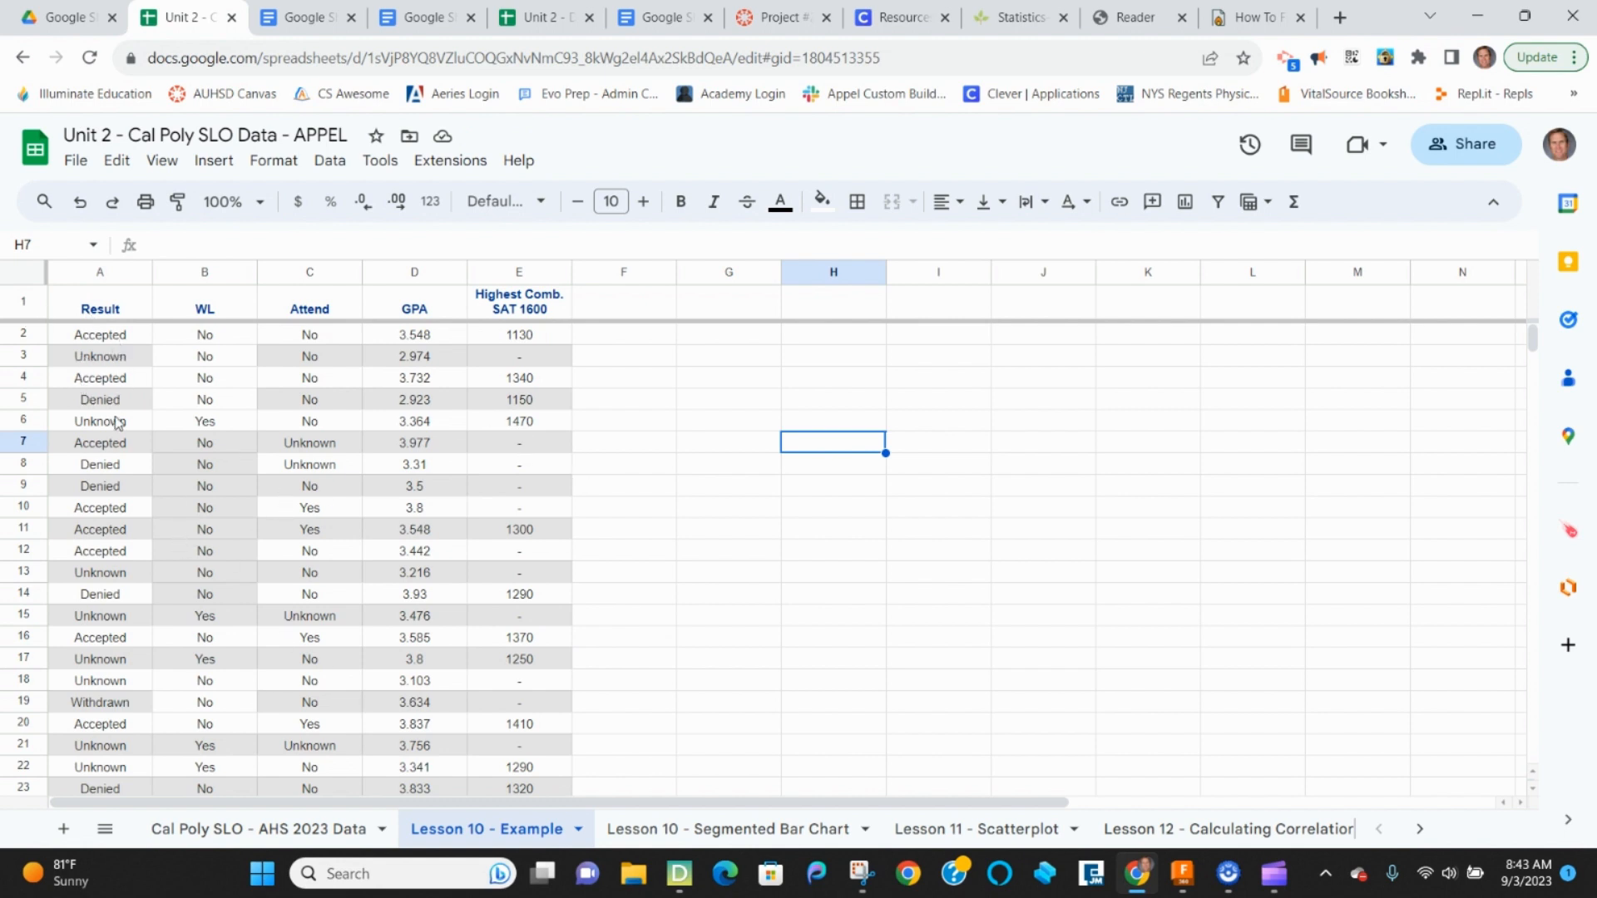
scroll(123, 467, "down", 1)
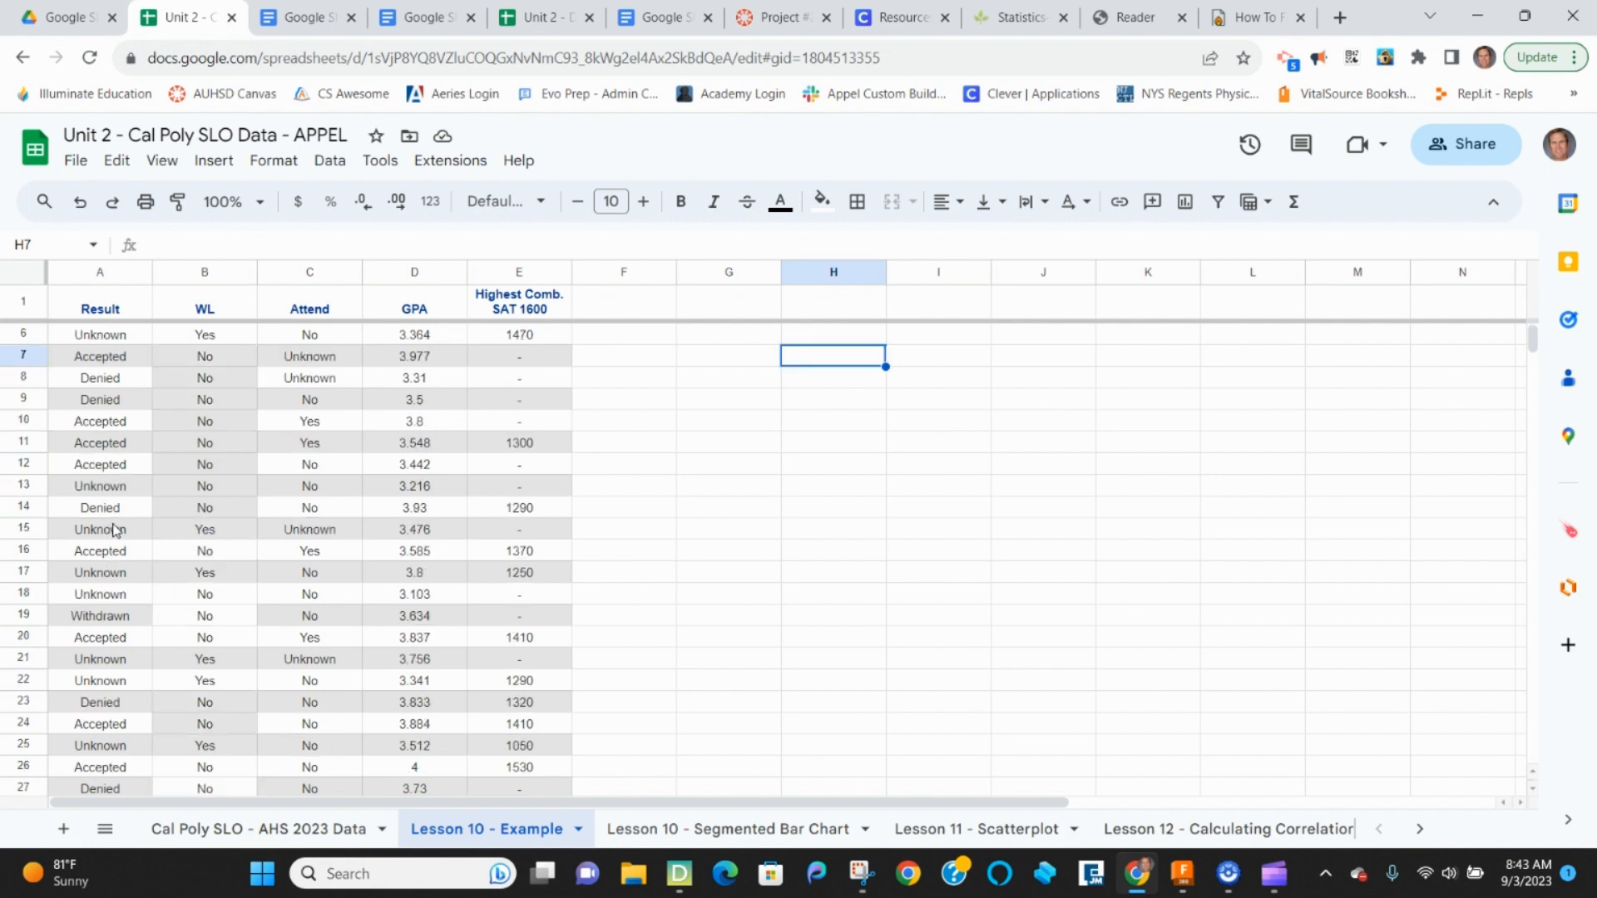
scroll(108, 582, "up", 1)
scroll(106, 622, "down", 20)
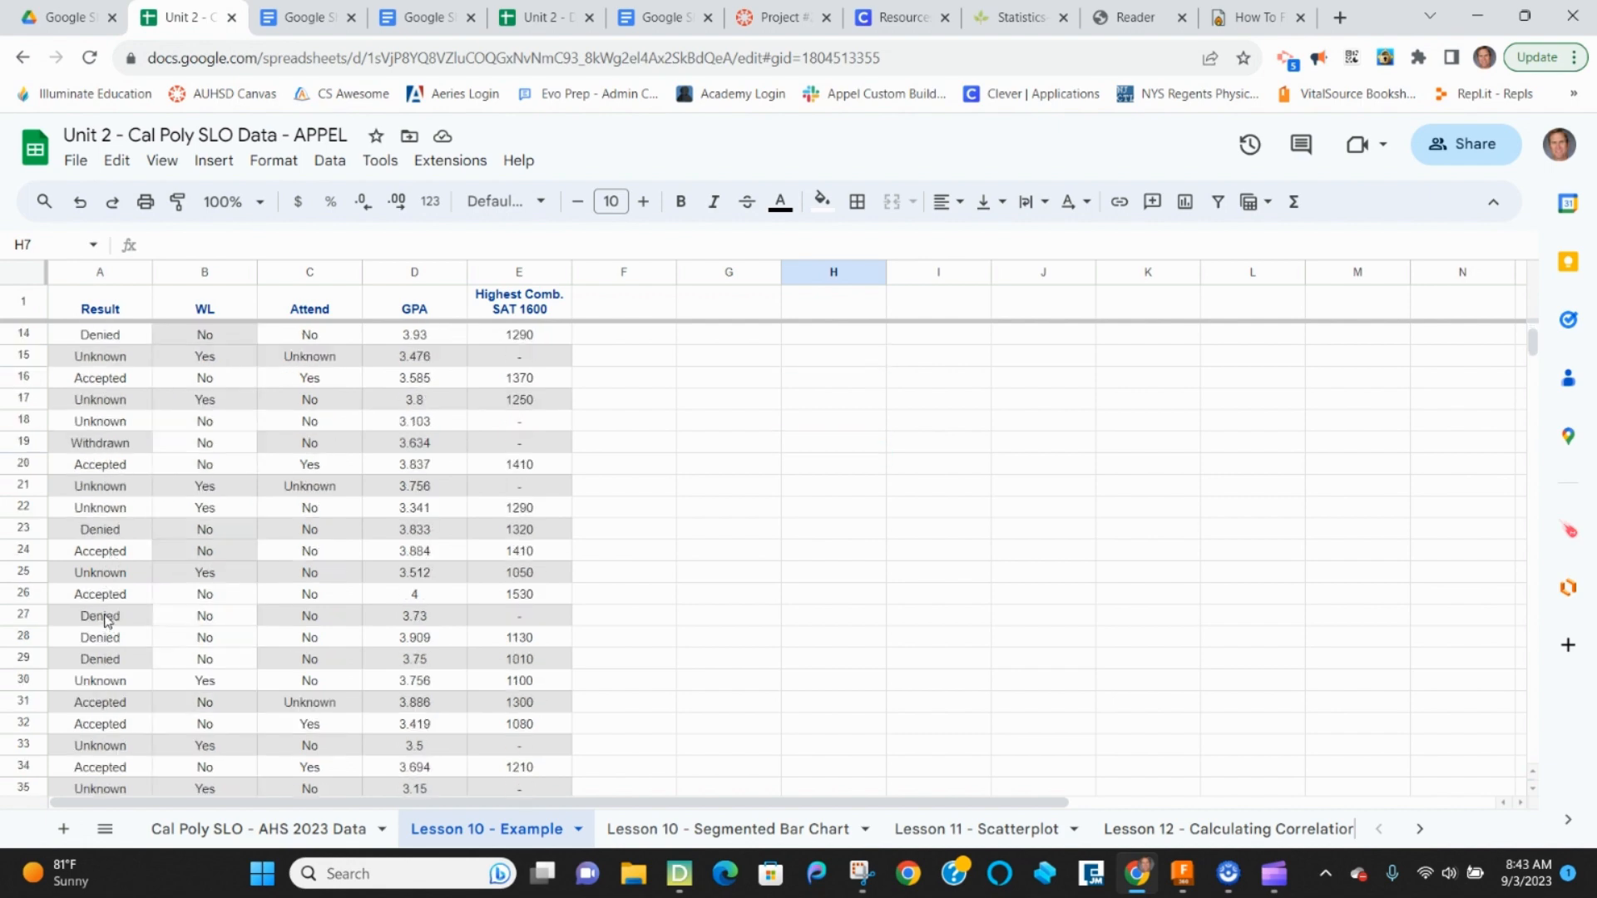
scroll(108, 622, "down", 9)
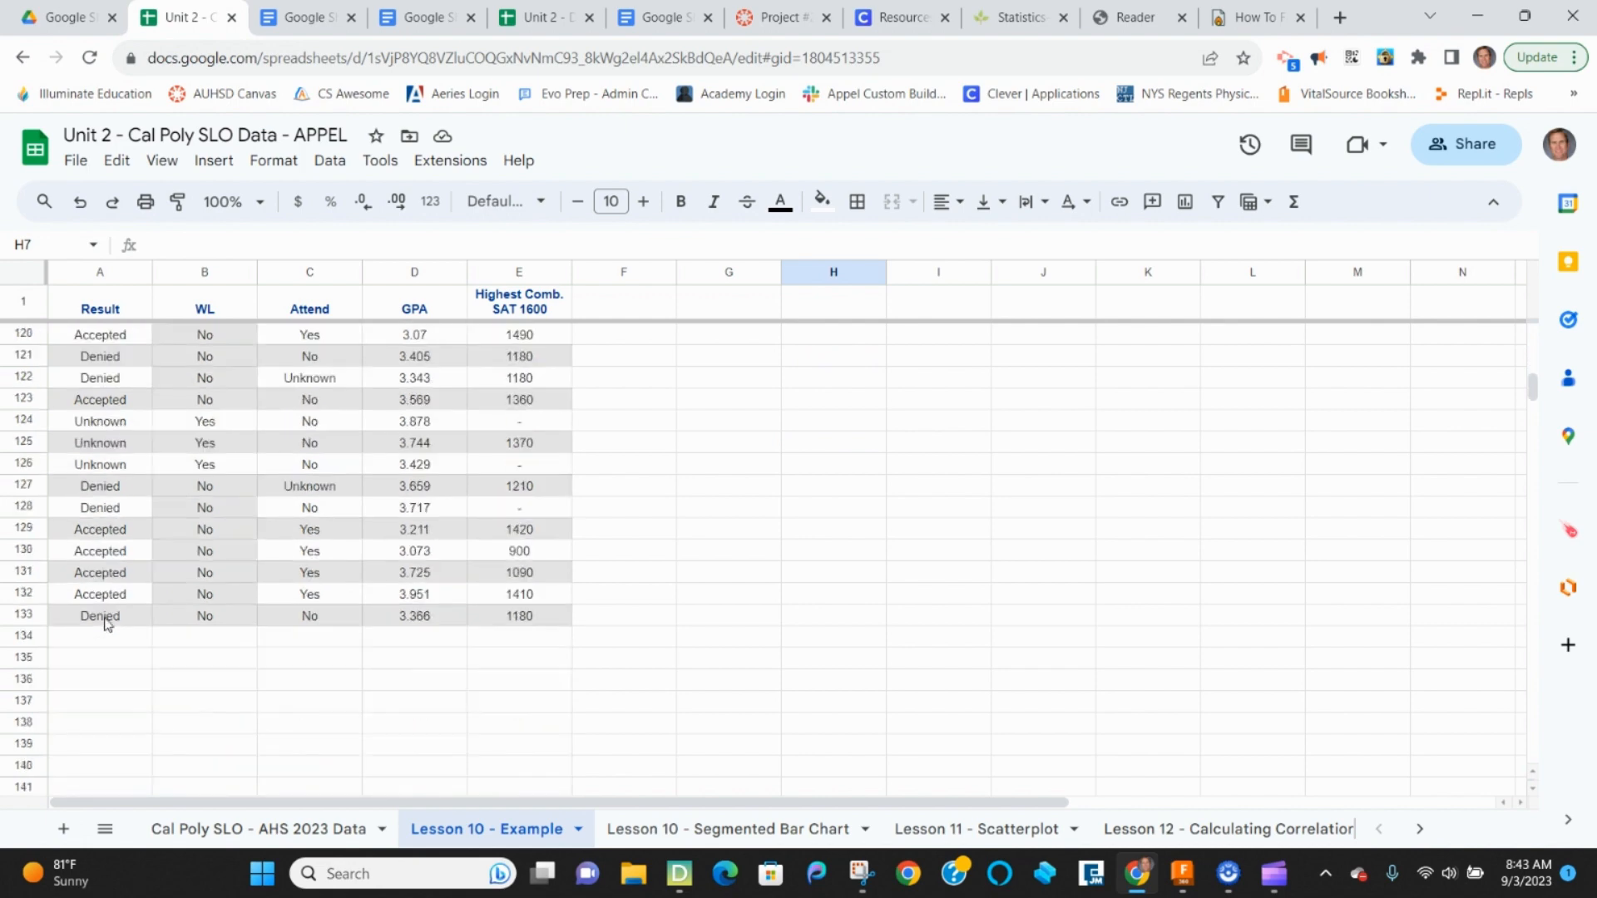
scroll(108, 623, "up", 1)
scroll(148, 624, "up", 7)
scroll(147, 624, "up", 20)
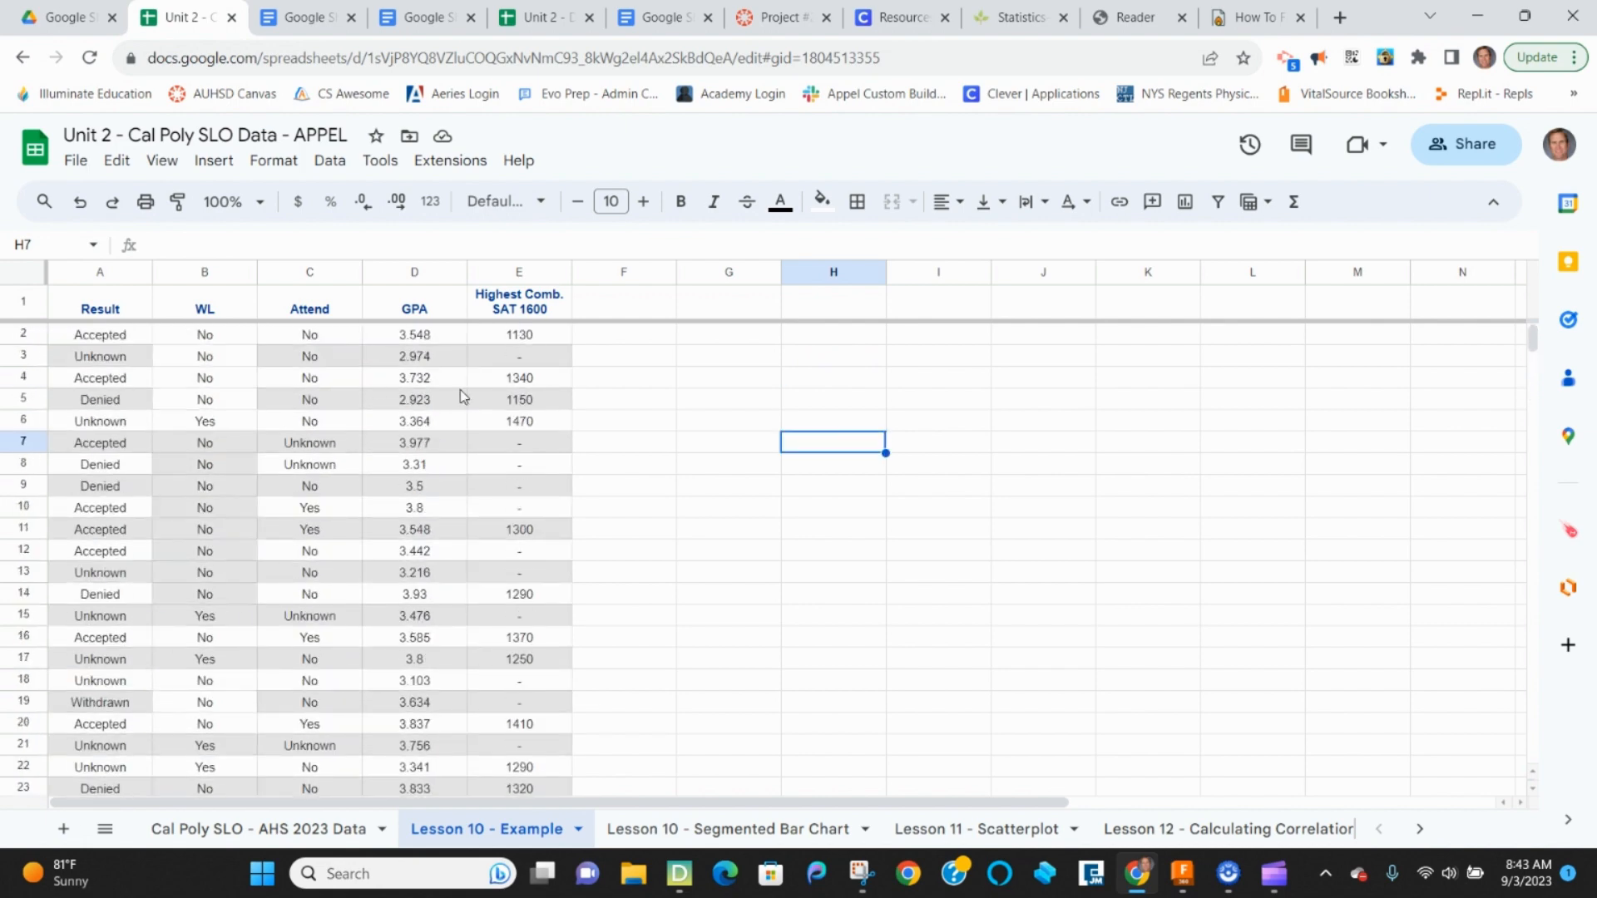
left_click_drag(114, 283, 507, 278)
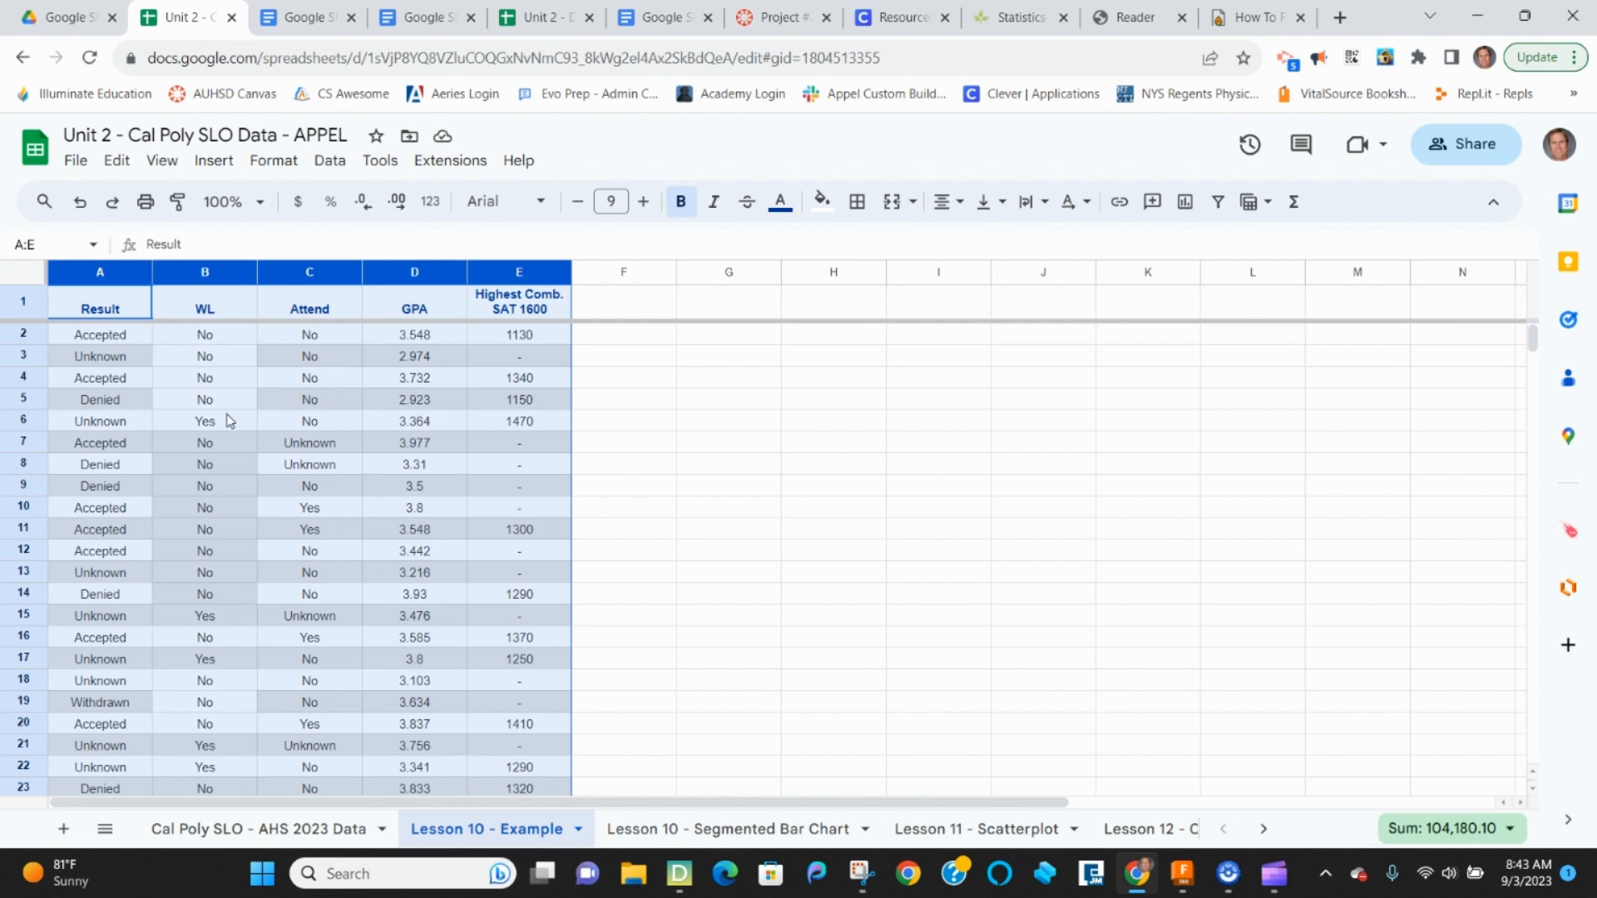
left_click(239, 615)
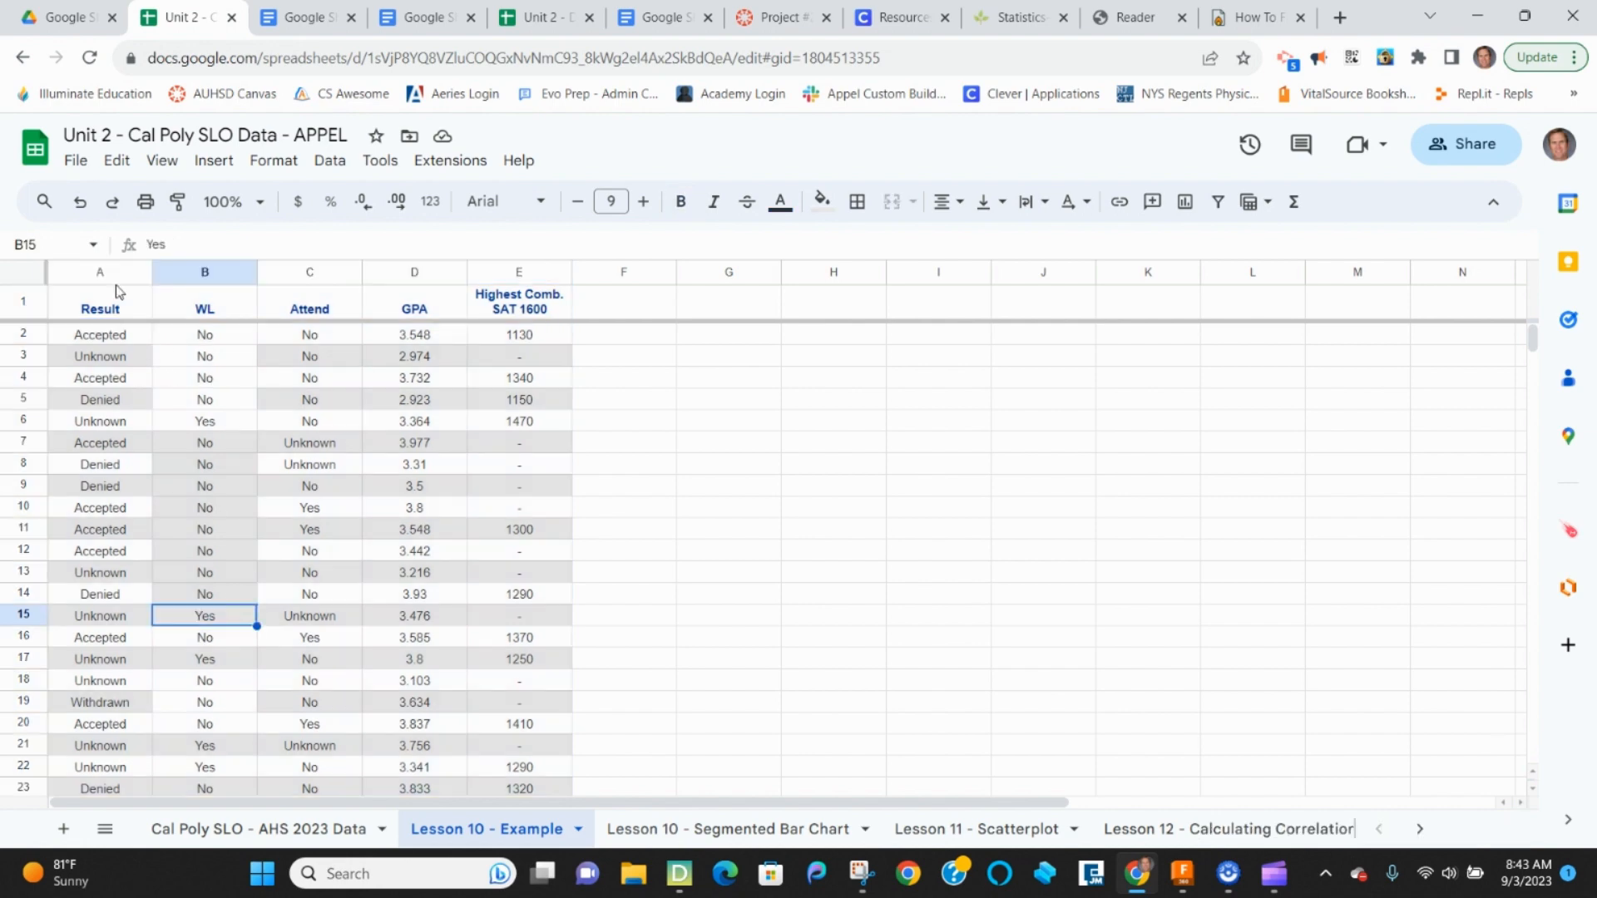
- Add a conditional format rule to the Result column that fills cells whose text is exactly Accepted with the default green
left_click(101, 272)
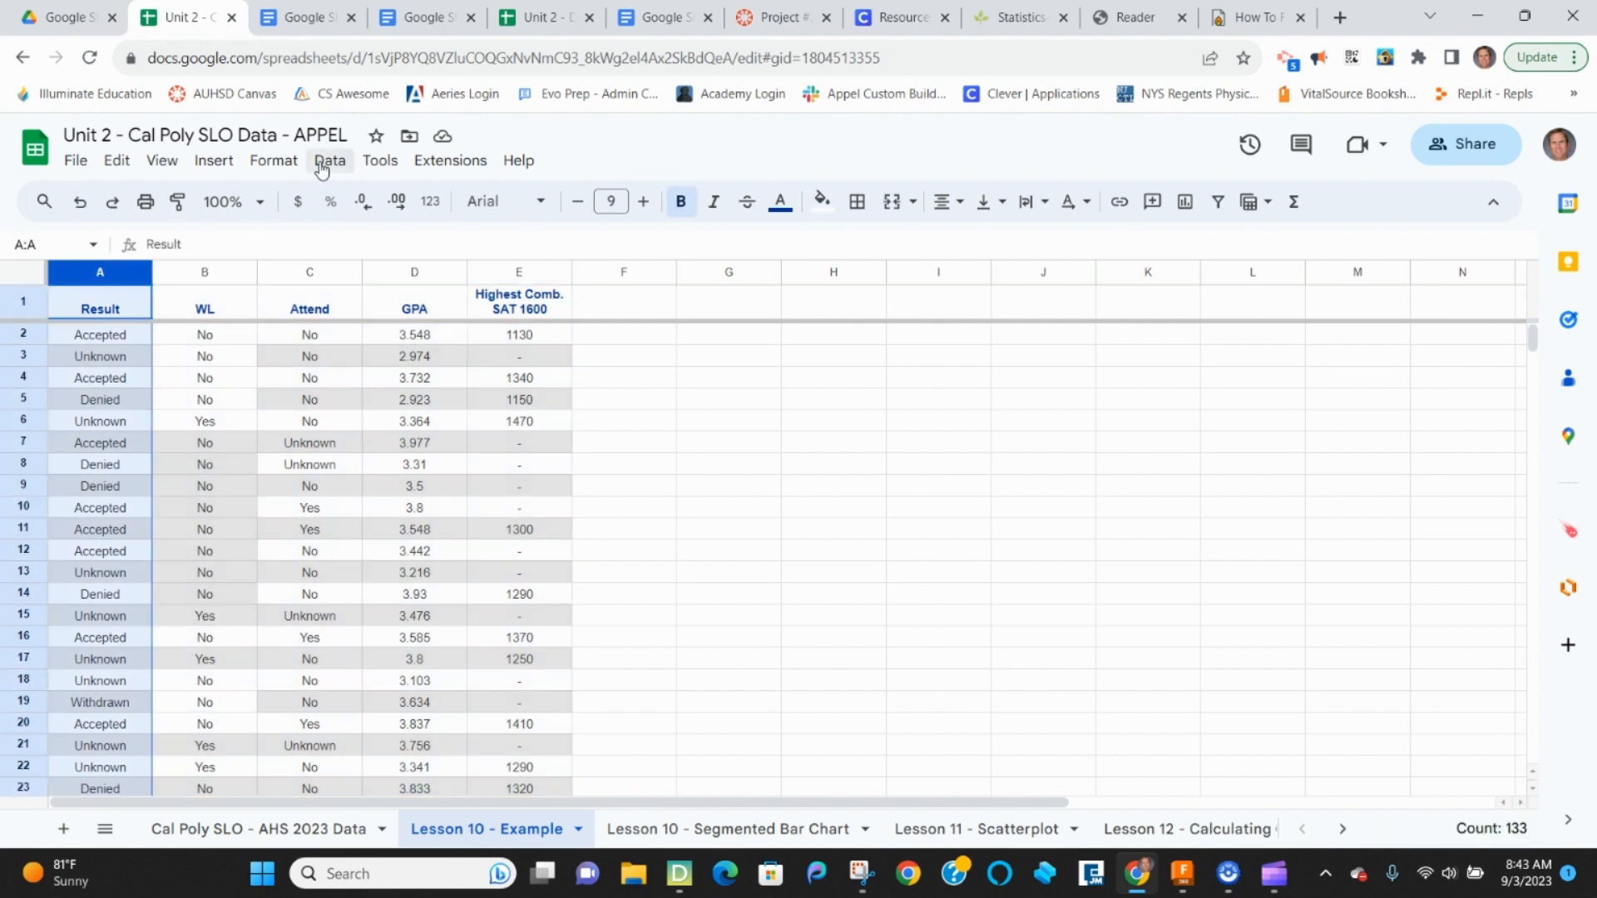
left_click(273, 161)
left_click(314, 515)
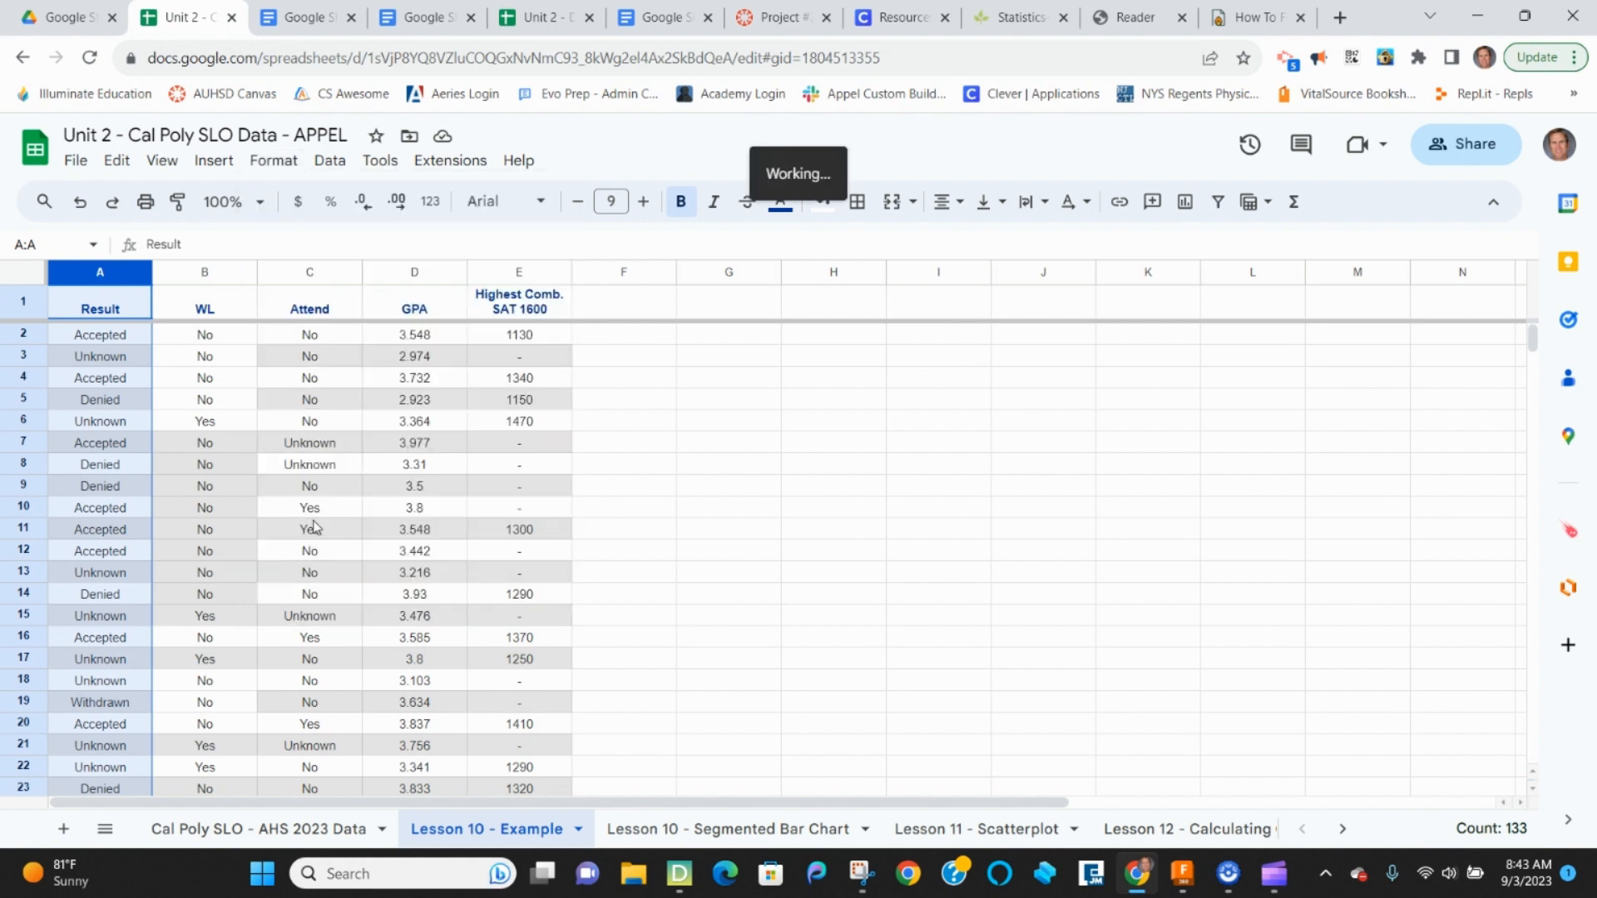
left_click(1317, 490)
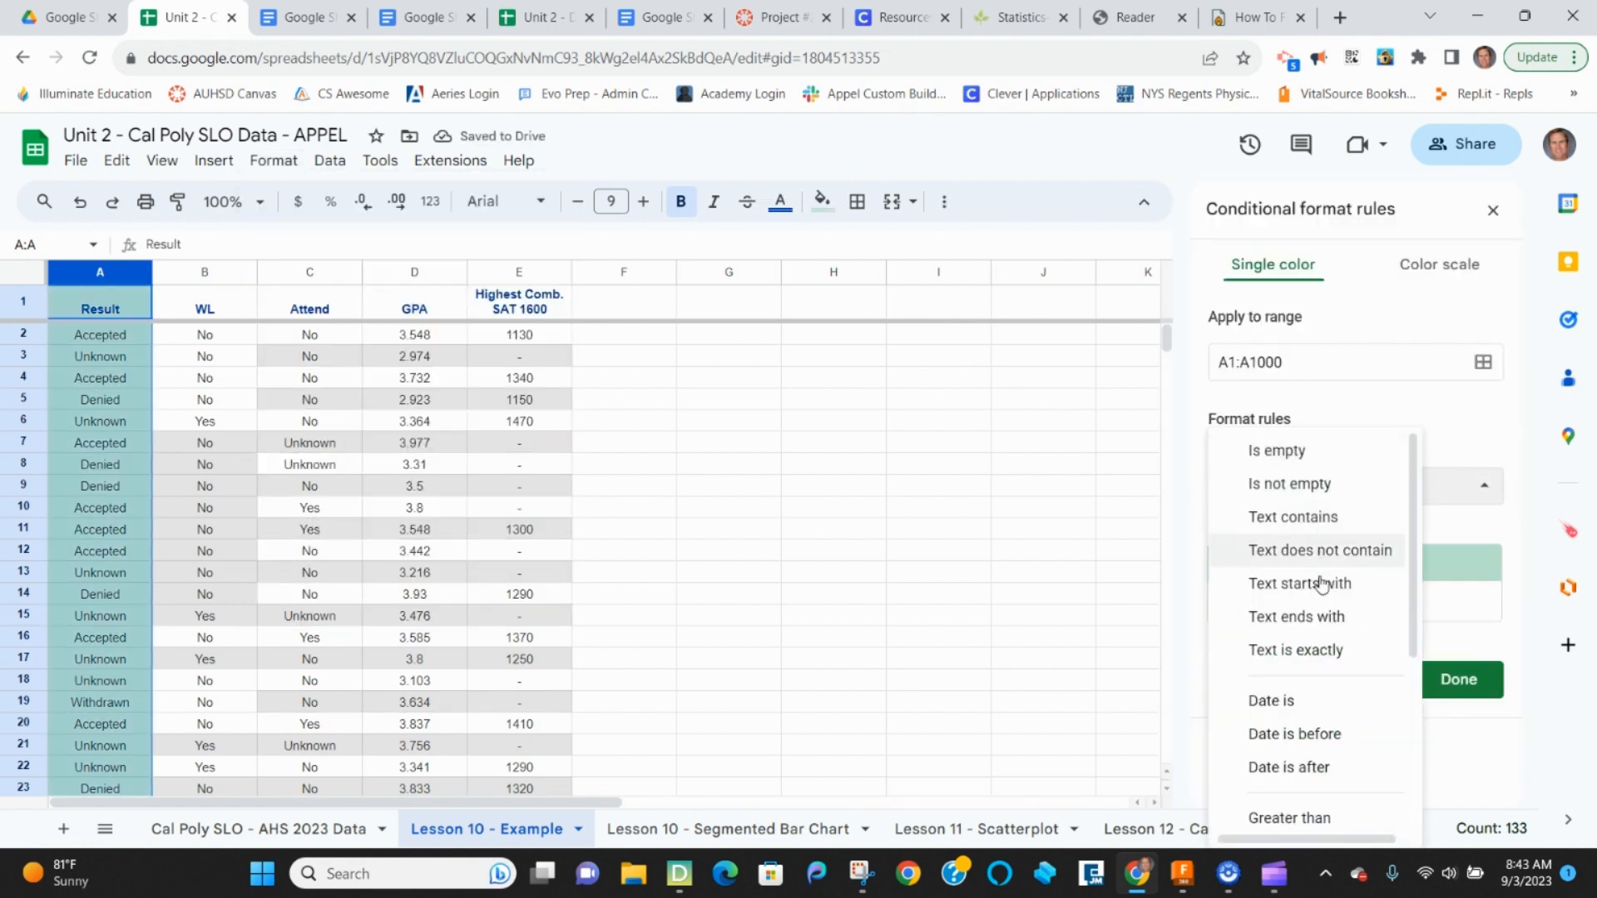
left_click(1314, 649)
left_click(1313, 536)
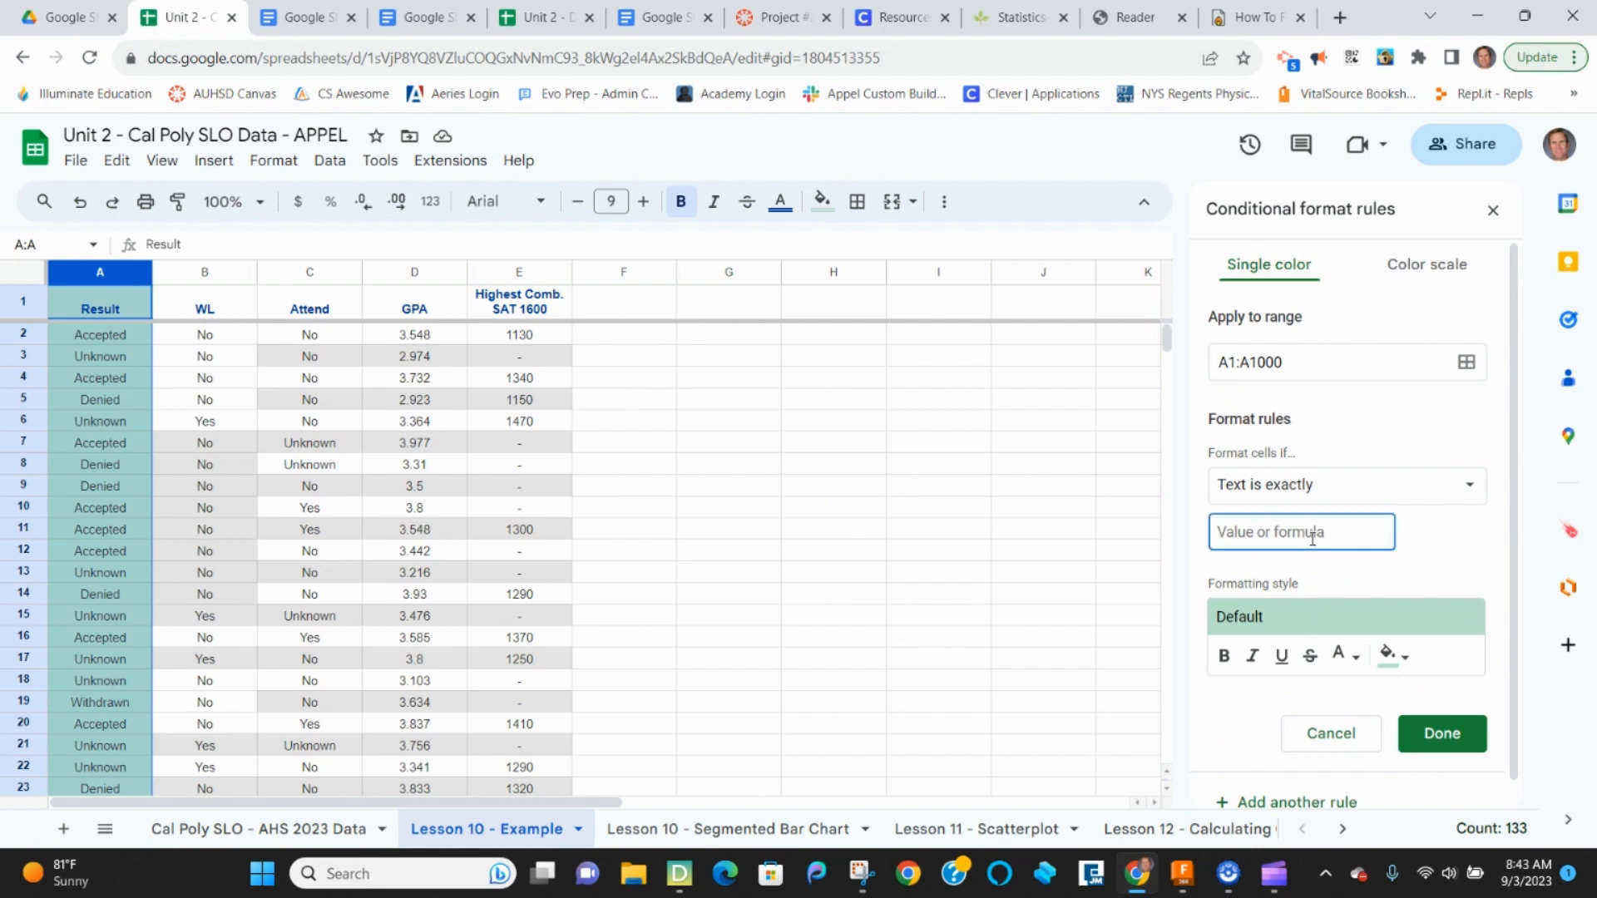
type("Accepte")
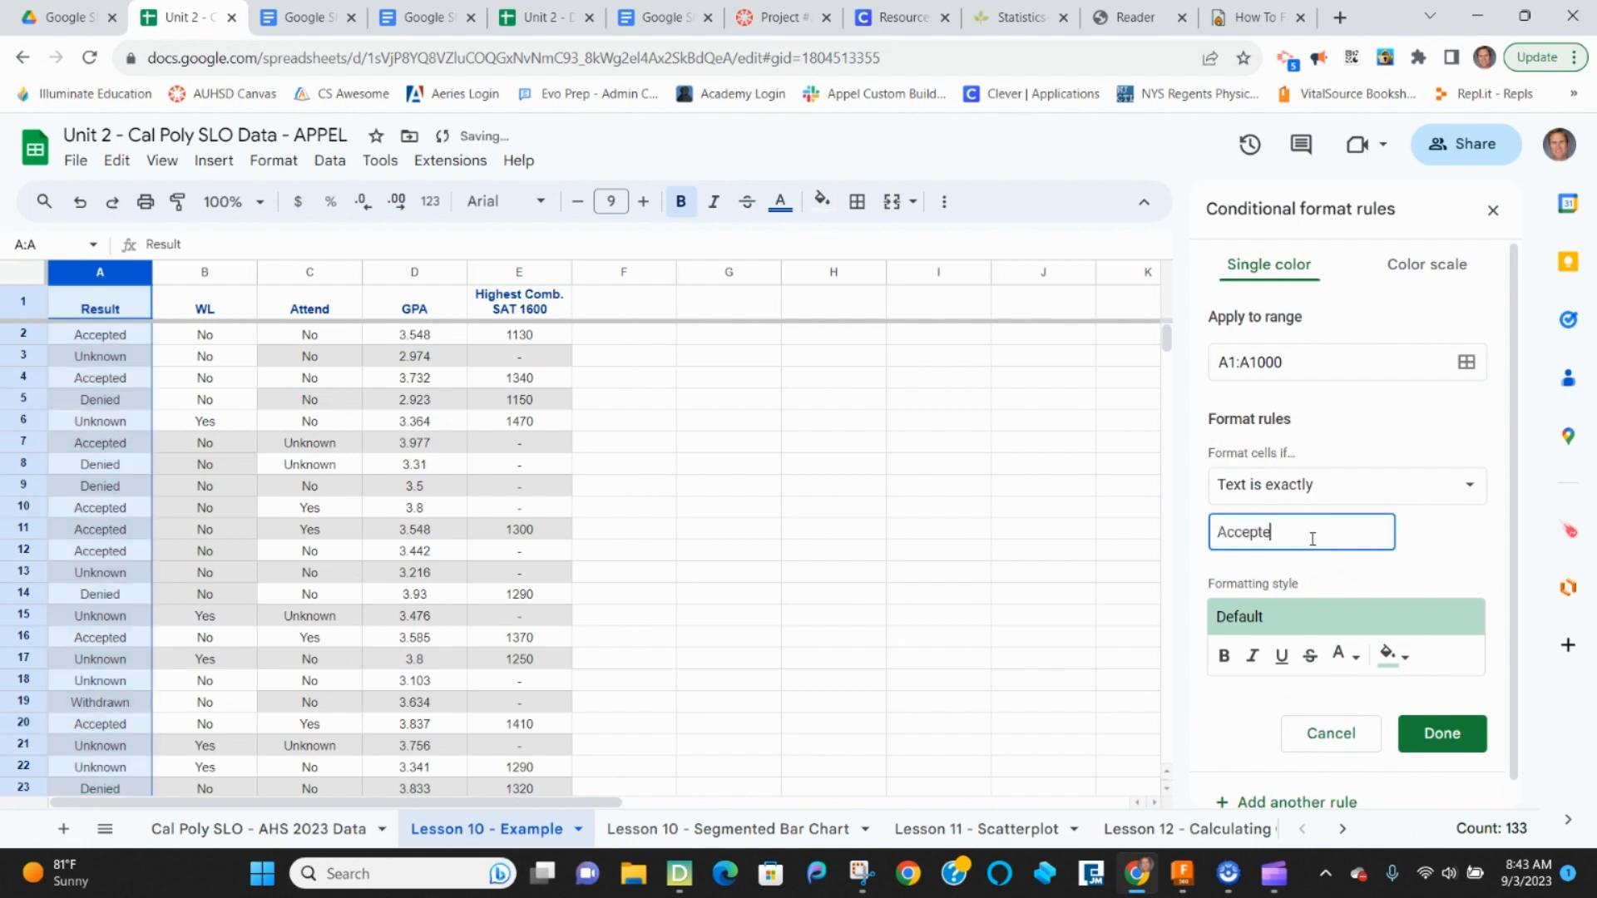
type("d")
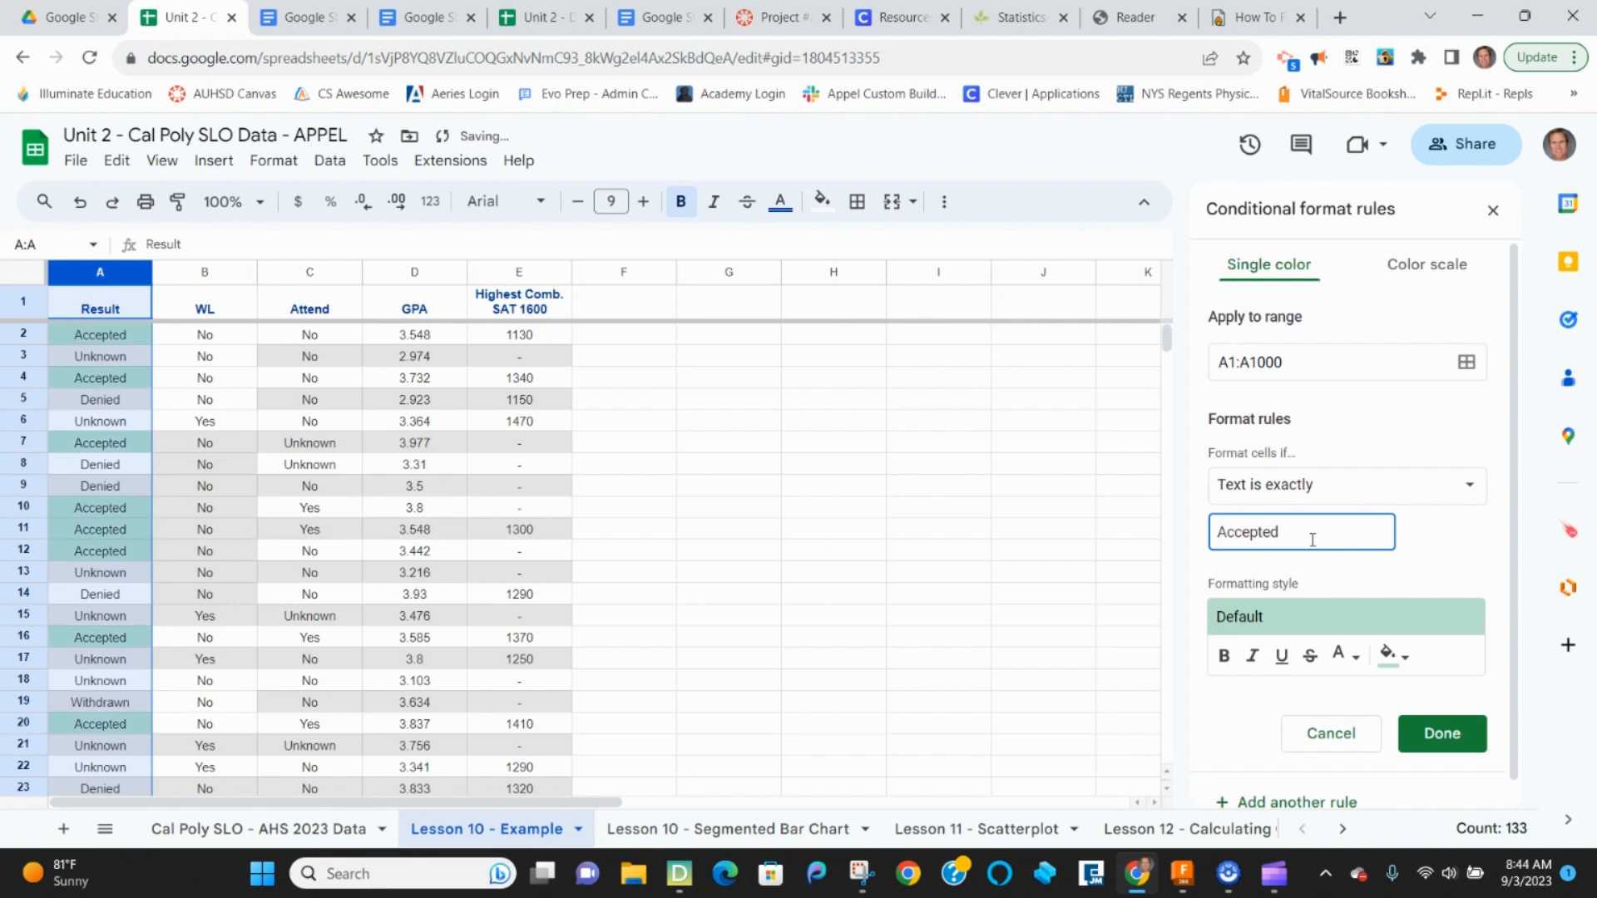
scroll(1331, 728, "down", 1)
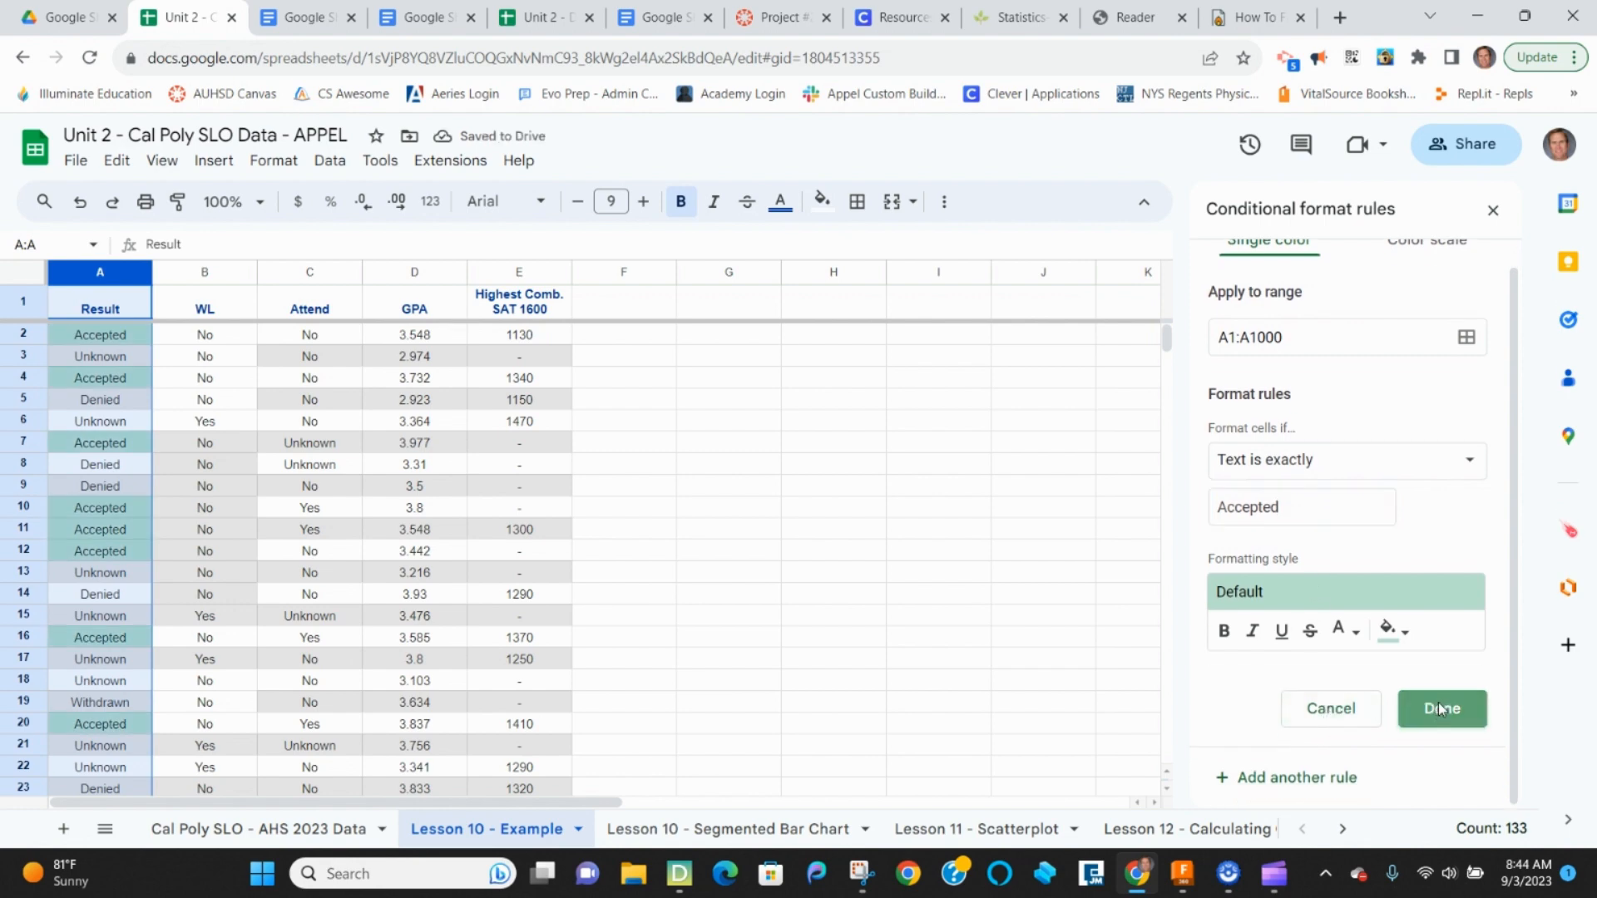
left_click(1439, 702)
- Add a second rule to the Result column that fills cells whose text is exactly Denied with light red, and finish the conditional formatting
left_click(1285, 349)
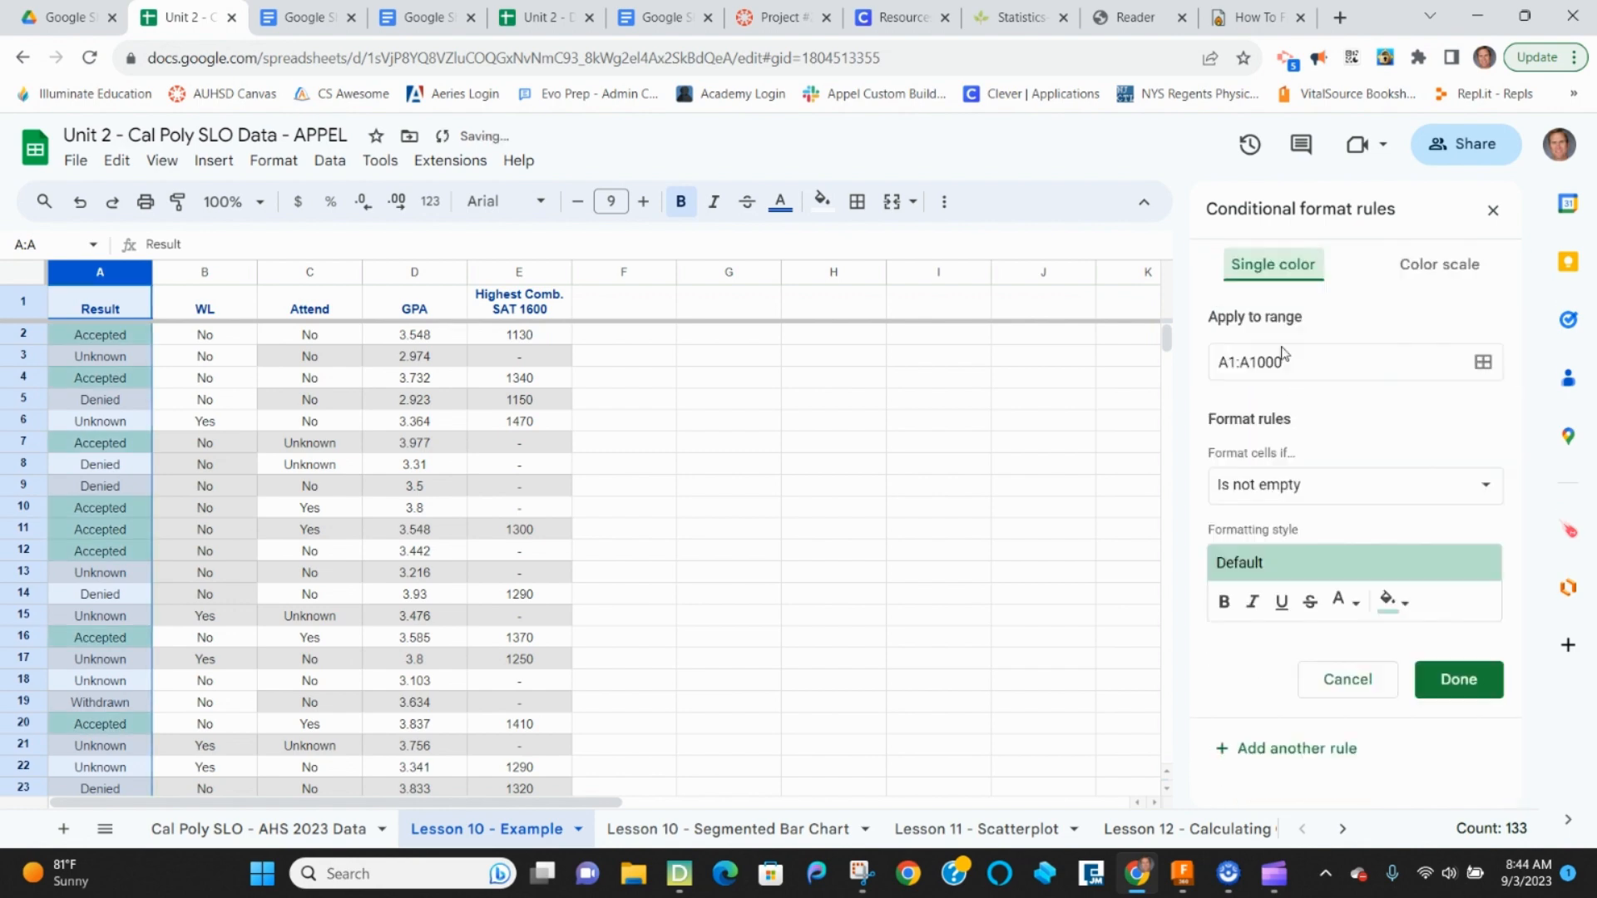
left_click(1333, 489)
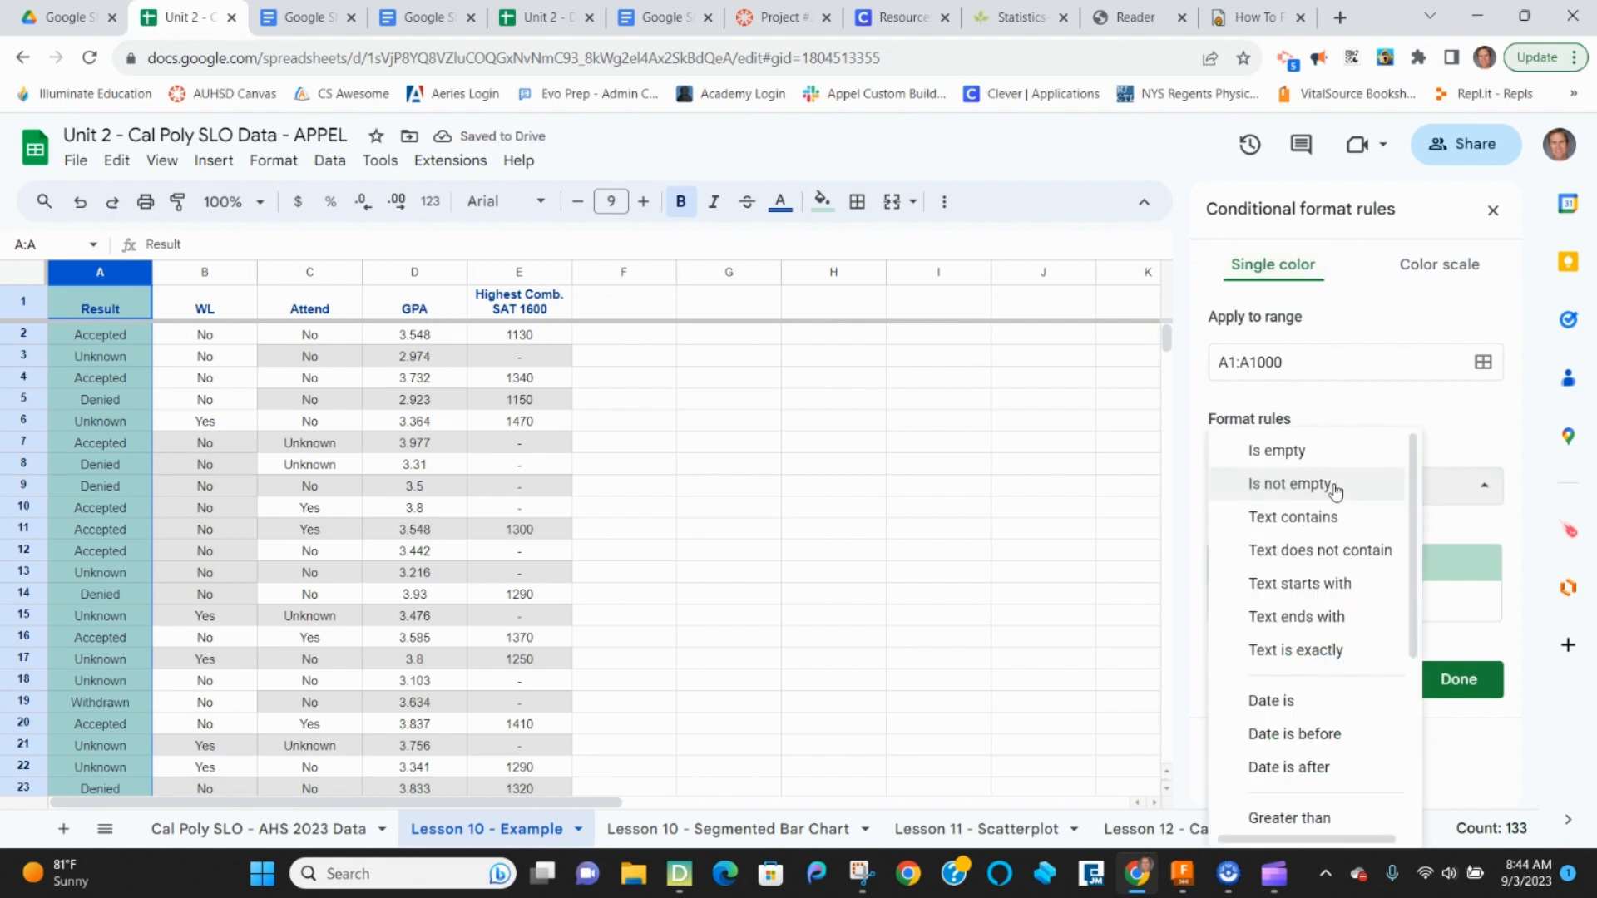
left_click(1313, 650)
left_click(1308, 534)
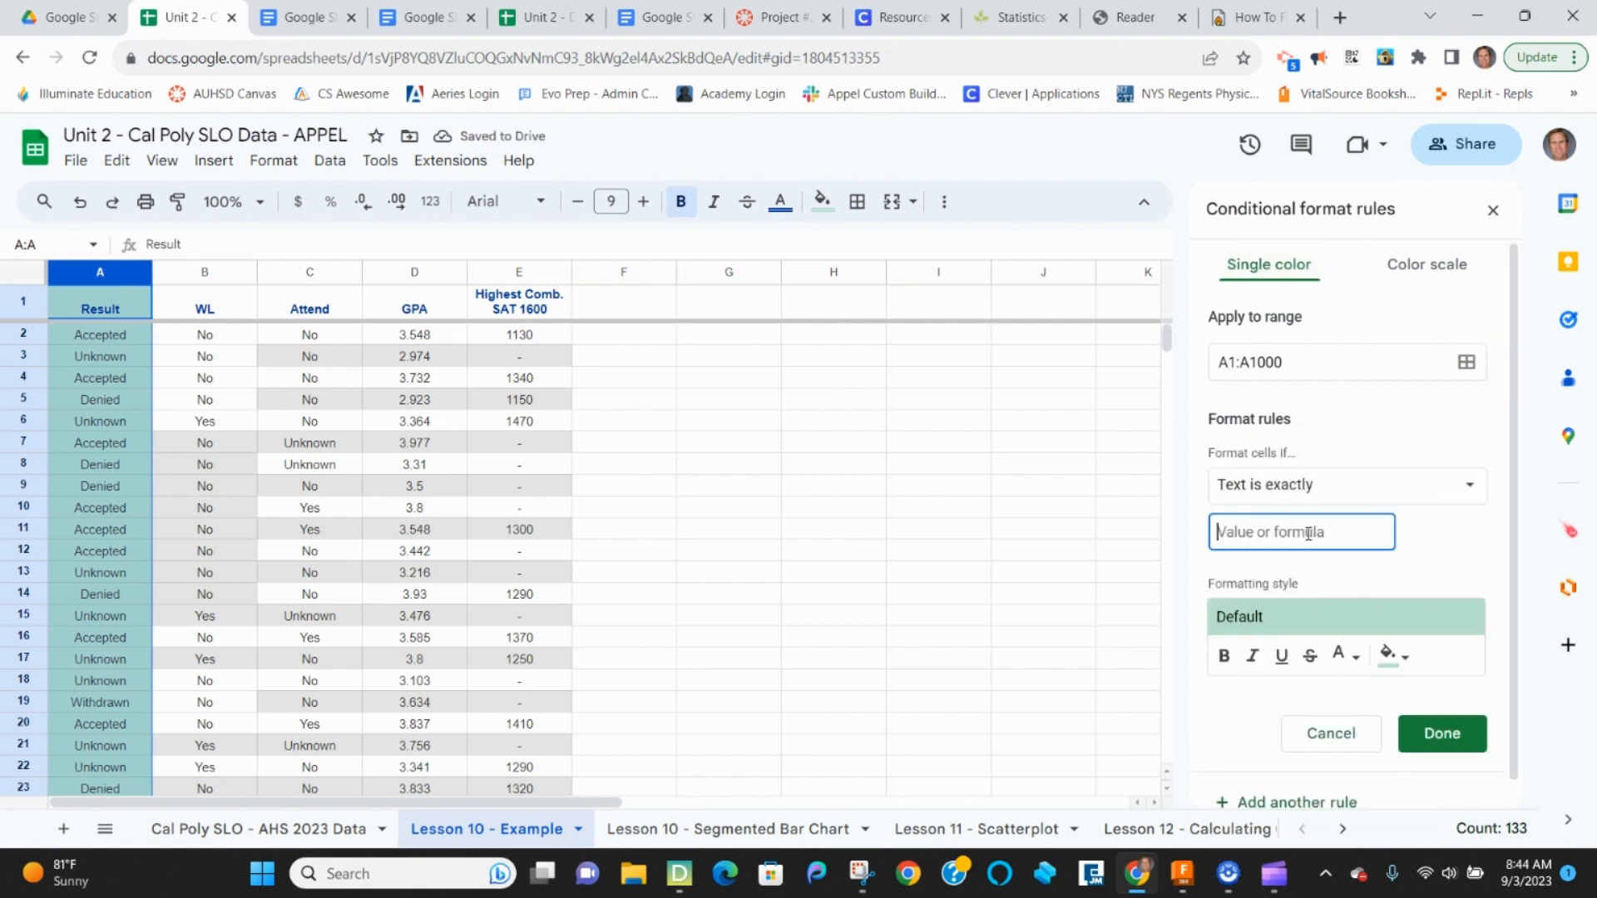
type("Denied")
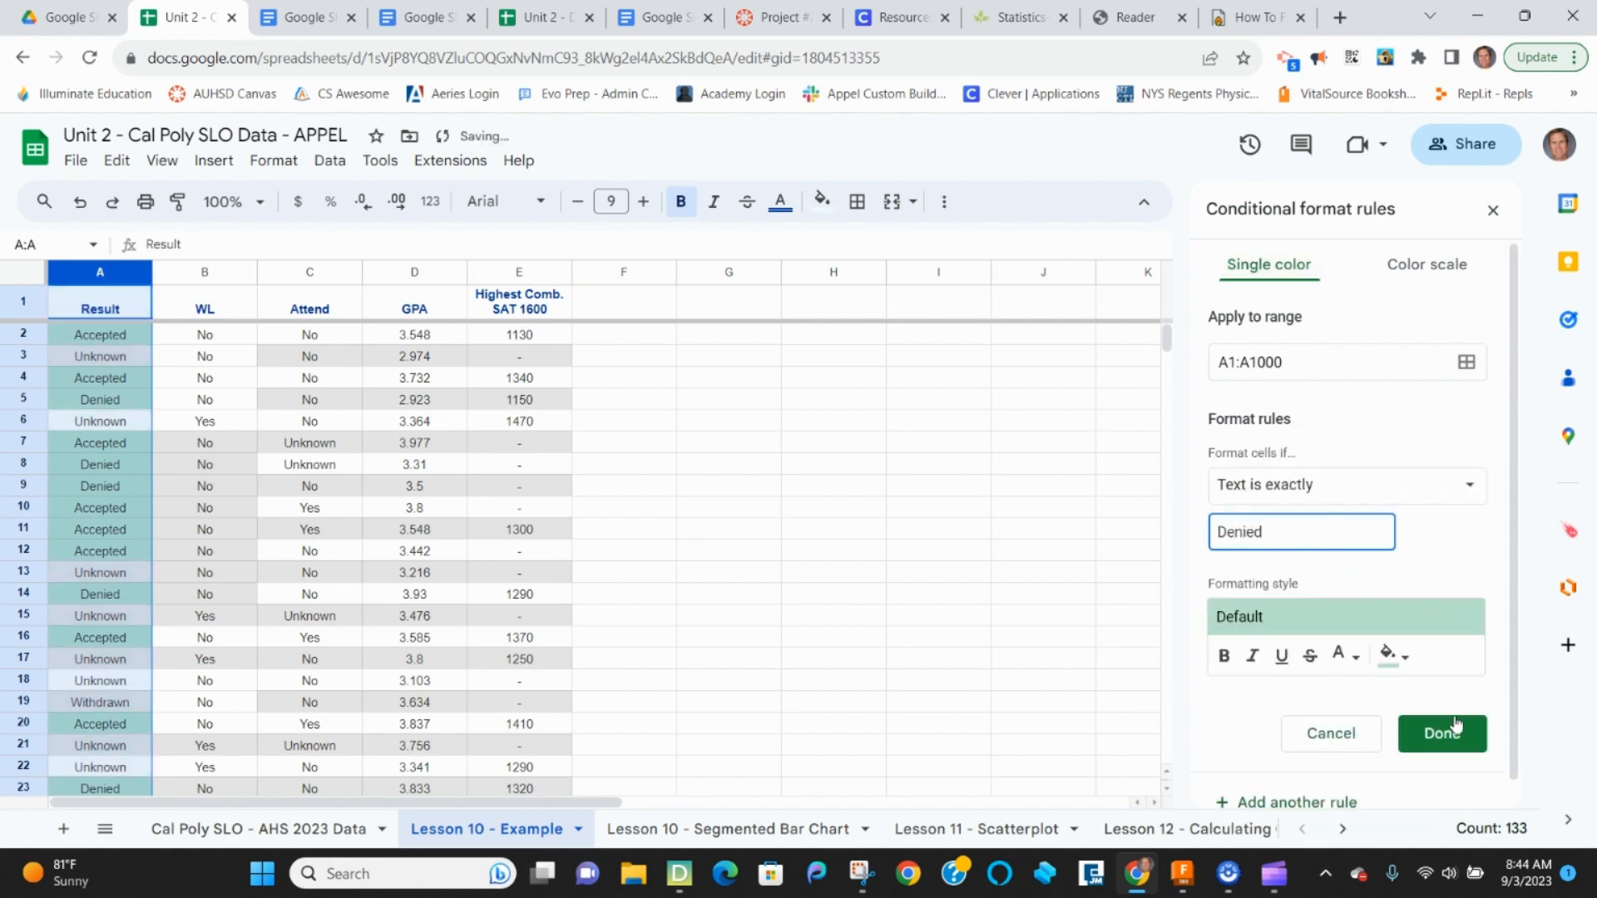
left_click(1388, 654)
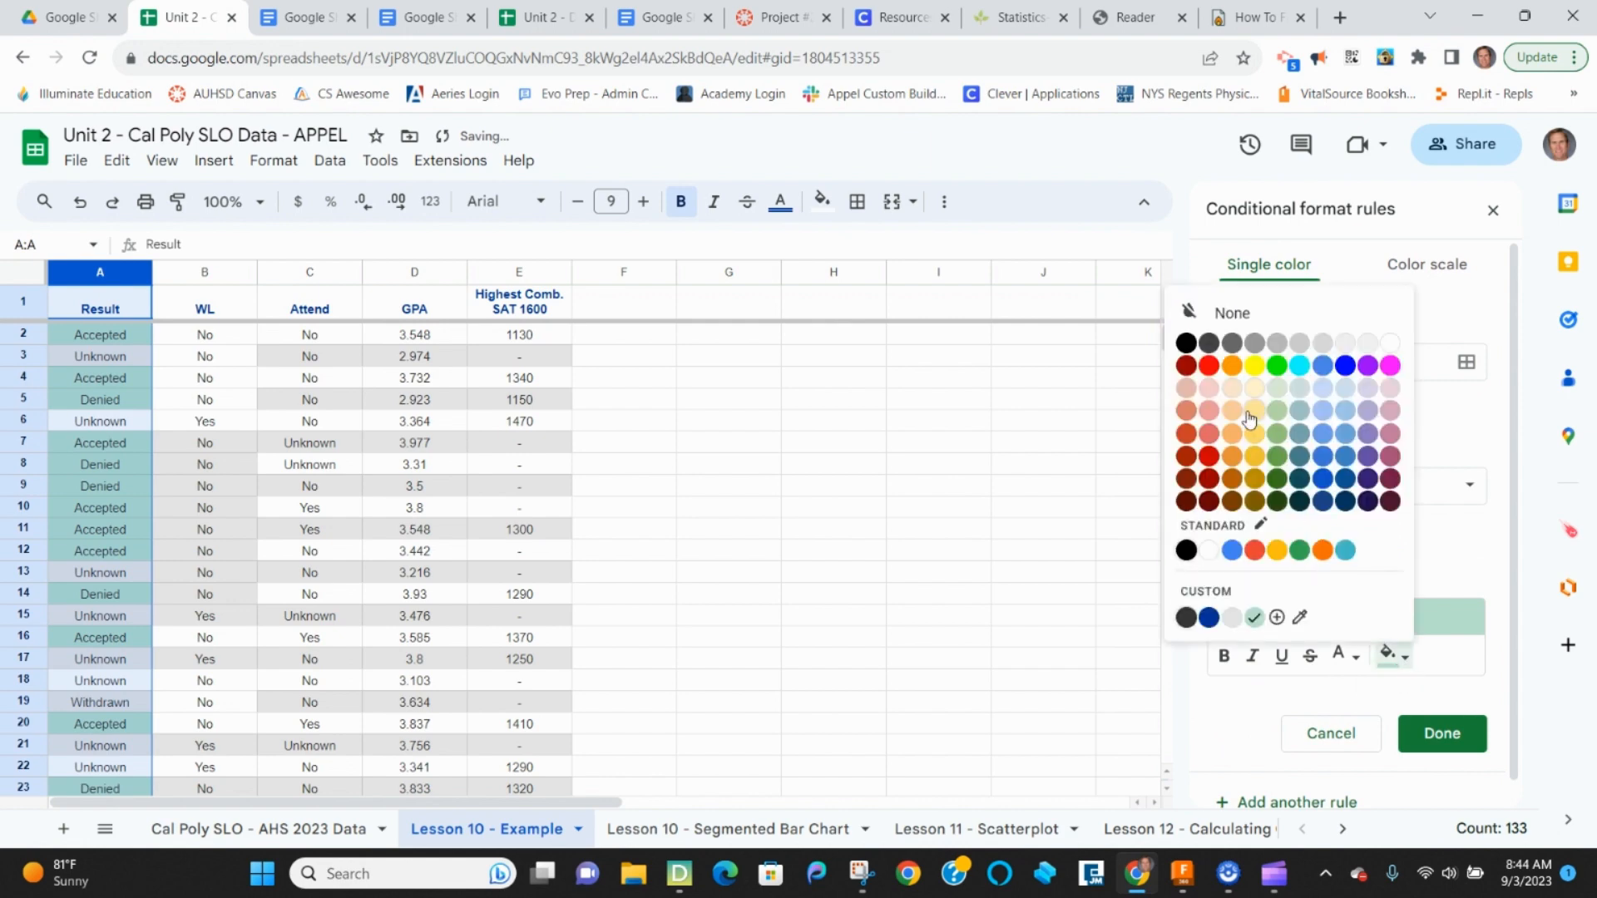
left_click(1208, 387)
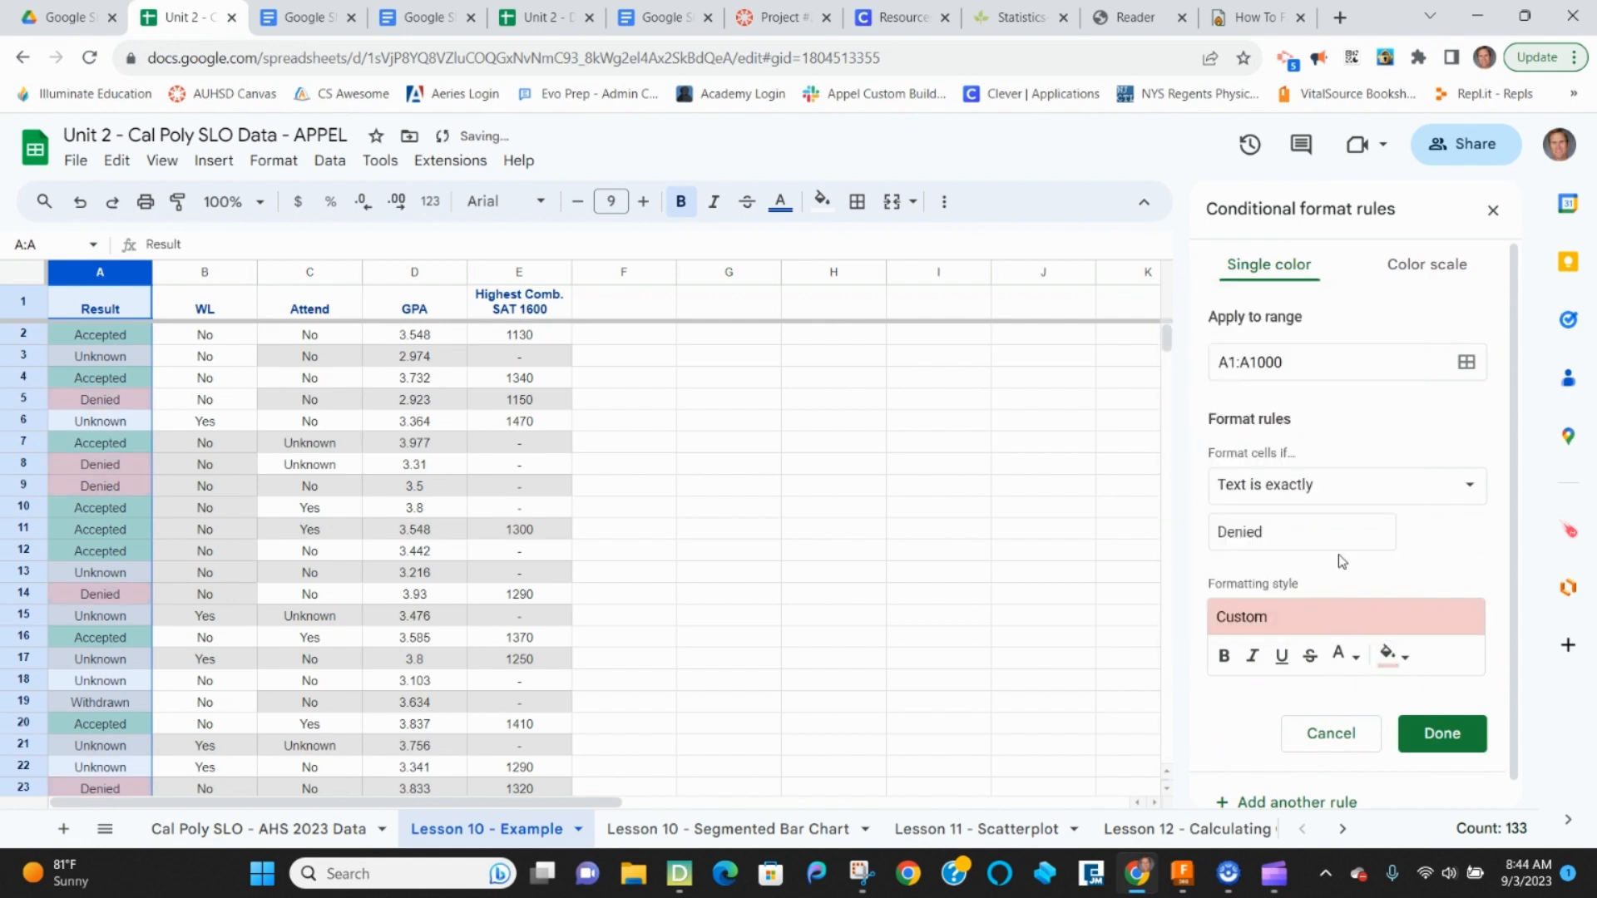
left_click(1442, 732)
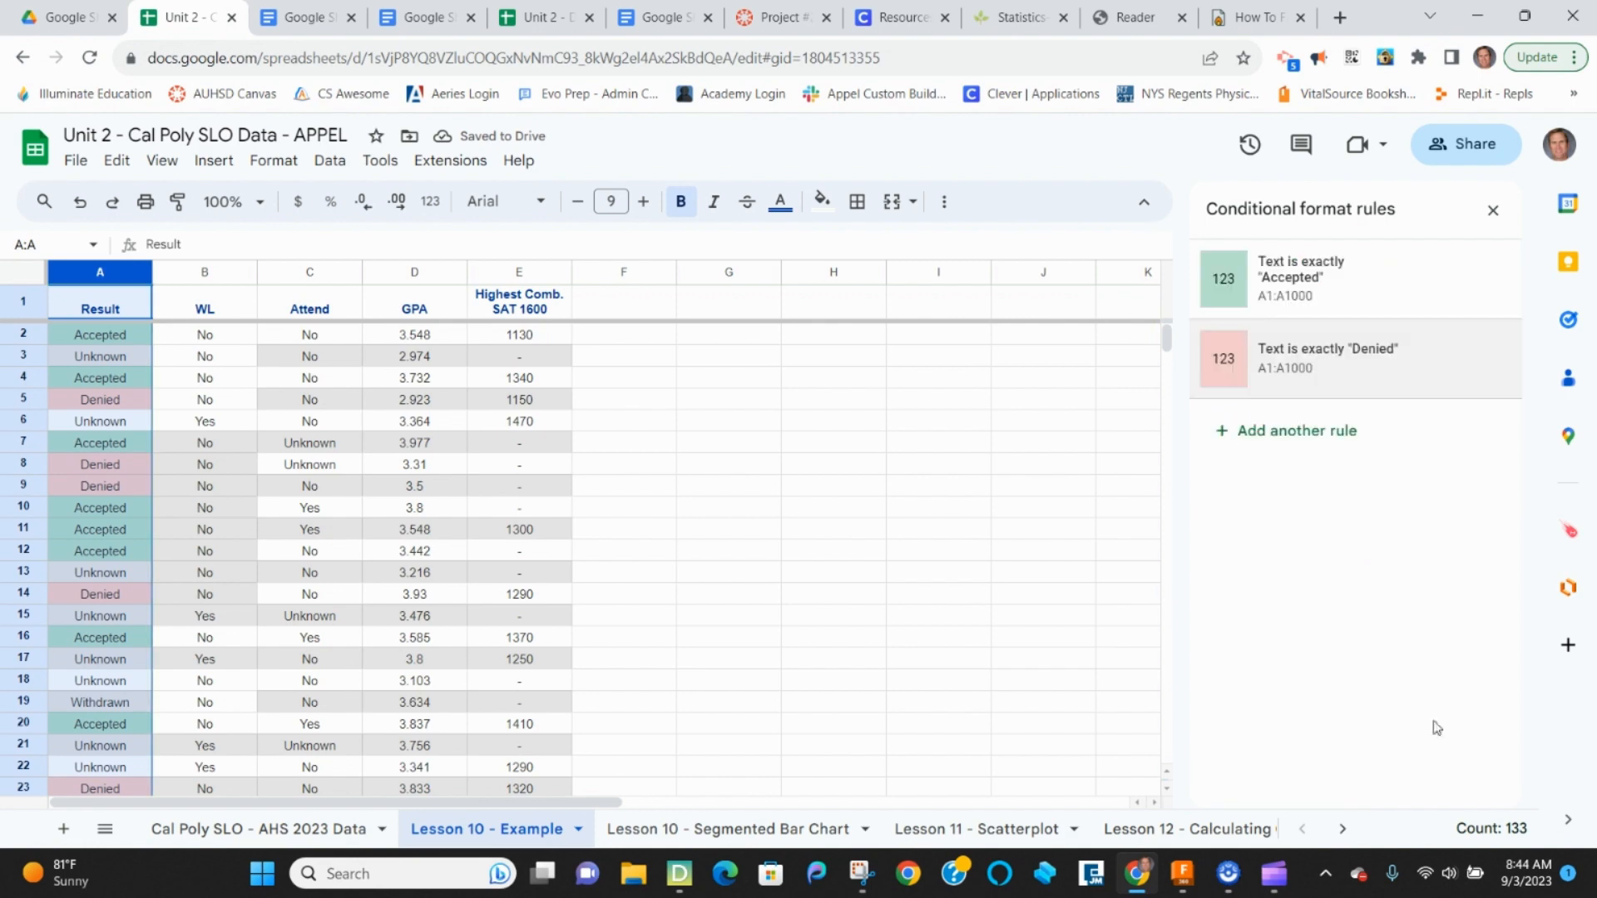
left_click(1492, 210)
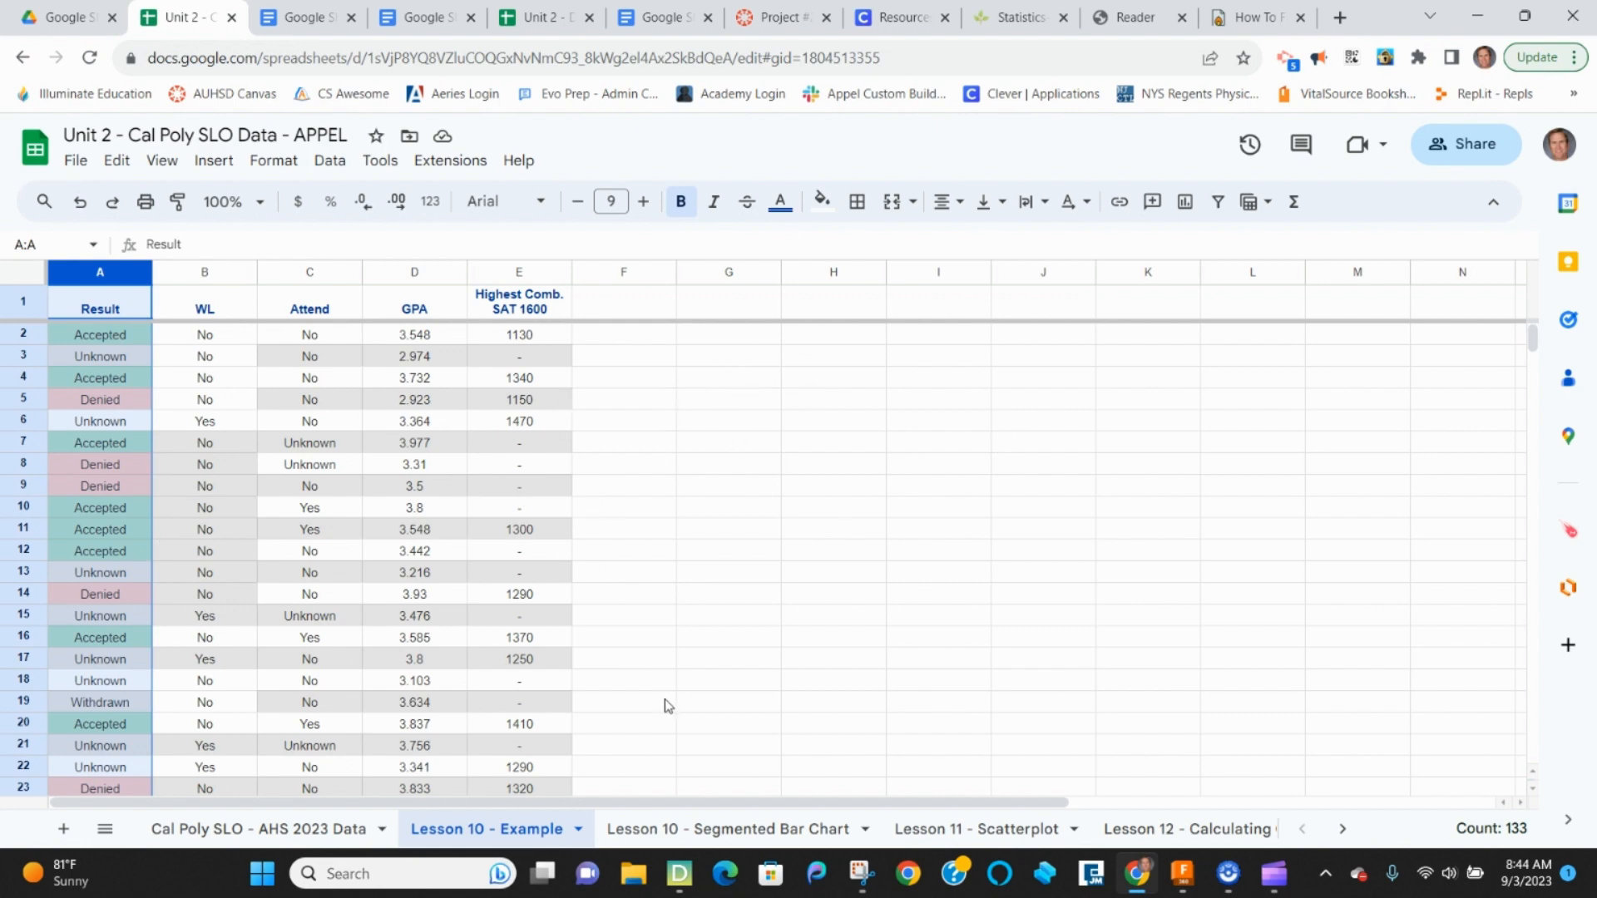
- Open the Lesson 10 - Segmented Bar Chart sheet for reference
left_click(710, 842)
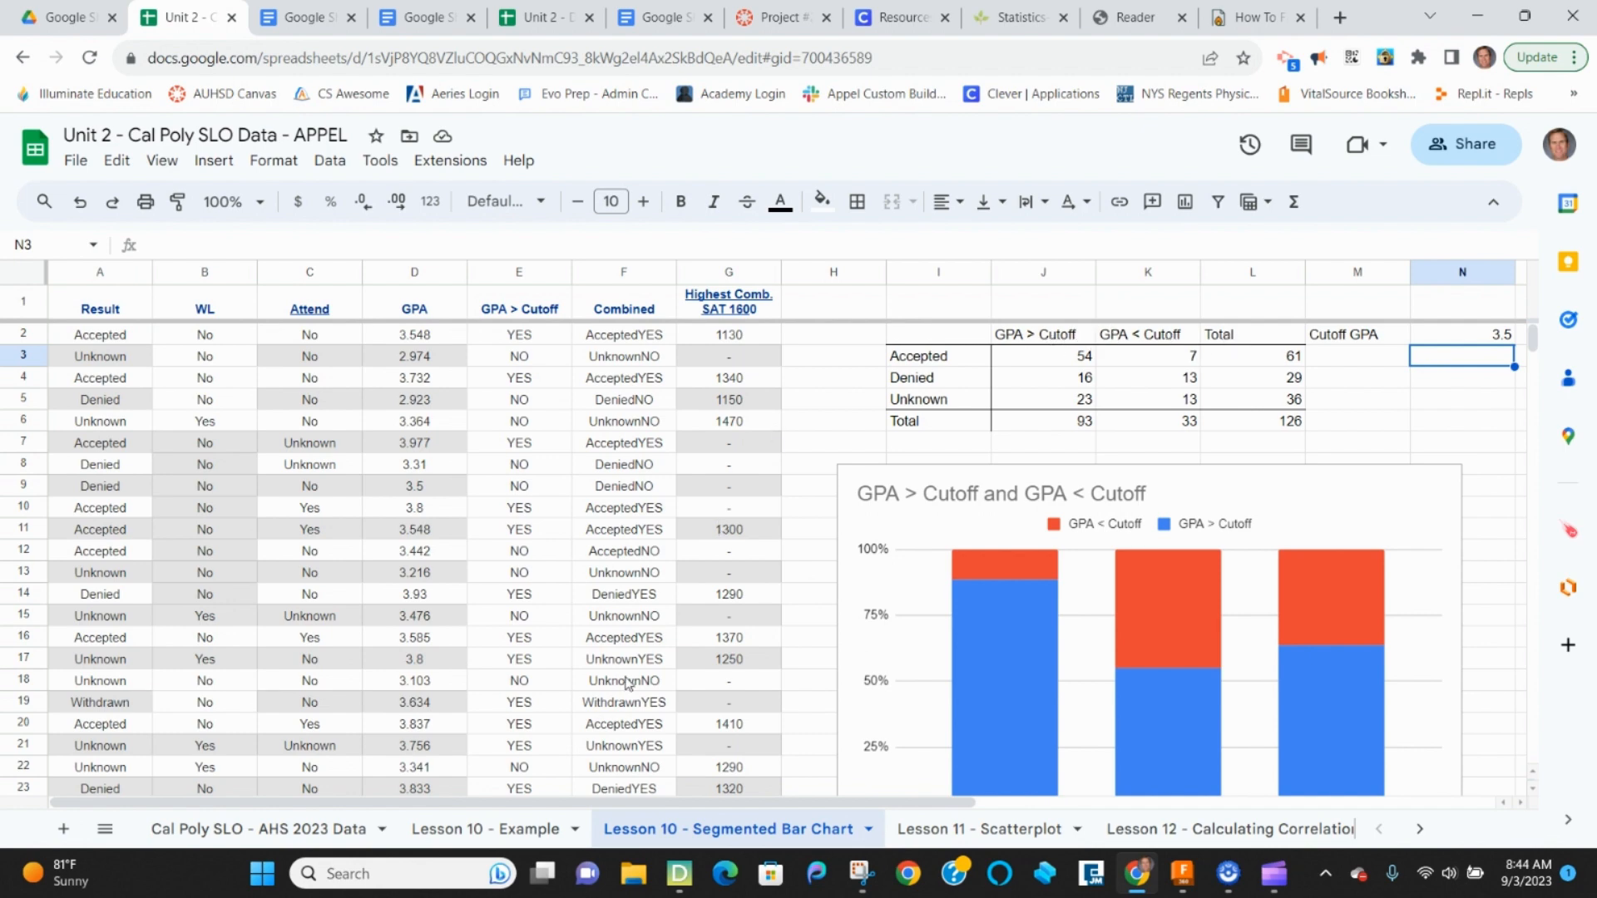
- Enter the row labels Accepted, Denied and Unknown in G2:G4 of the Lesson 10 - Example sheet, and move to cell H1
left_click(486, 829)
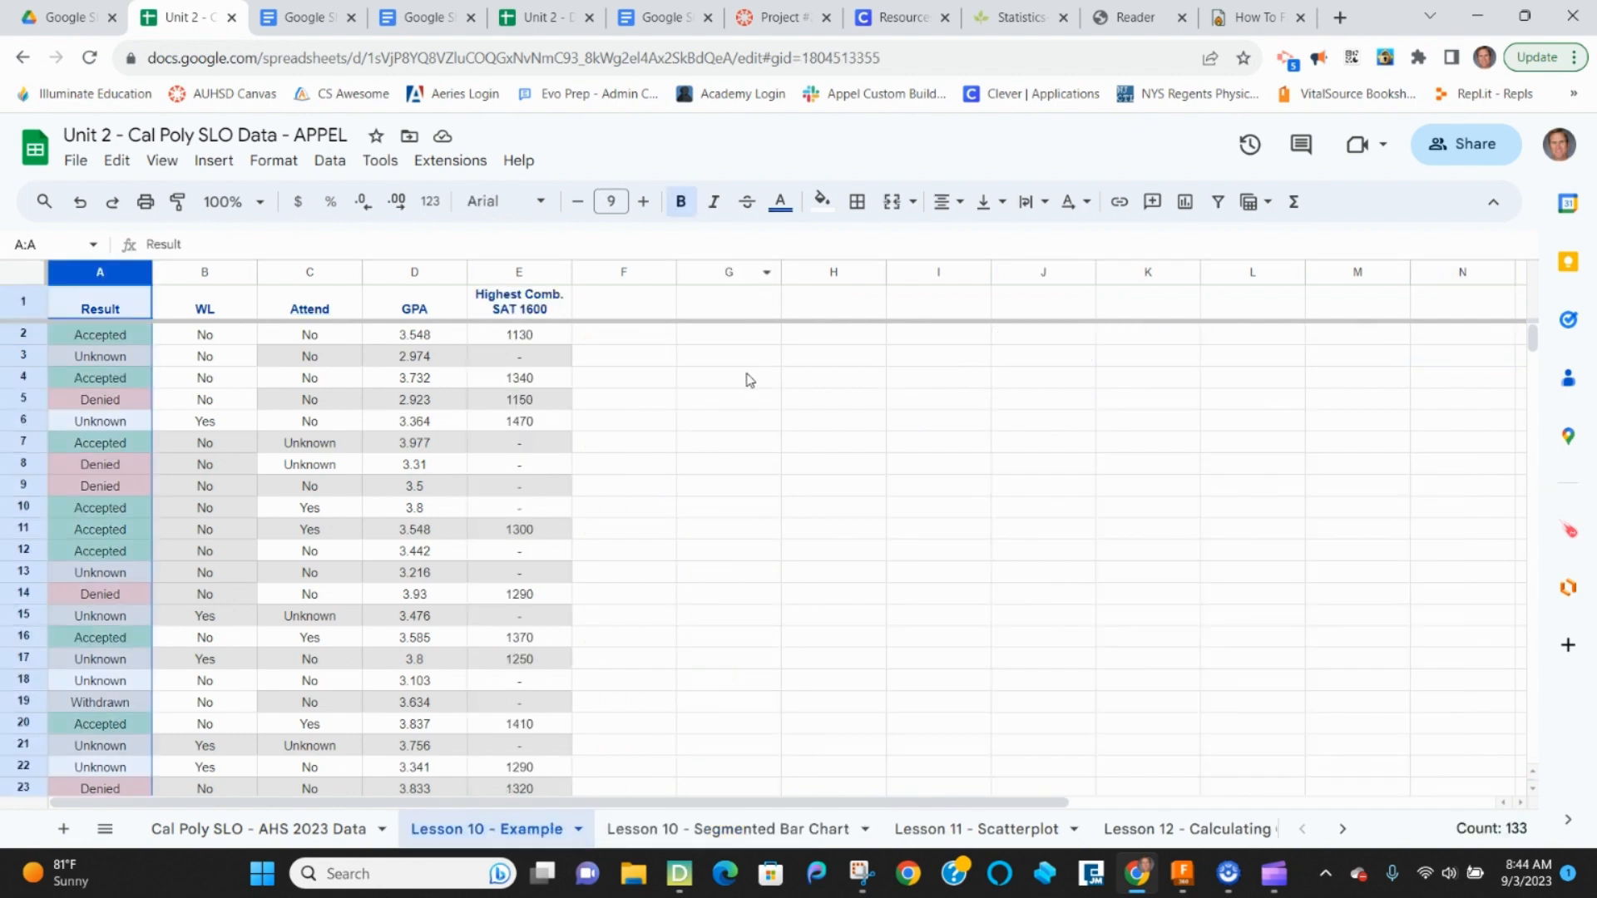
left_click(765, 335)
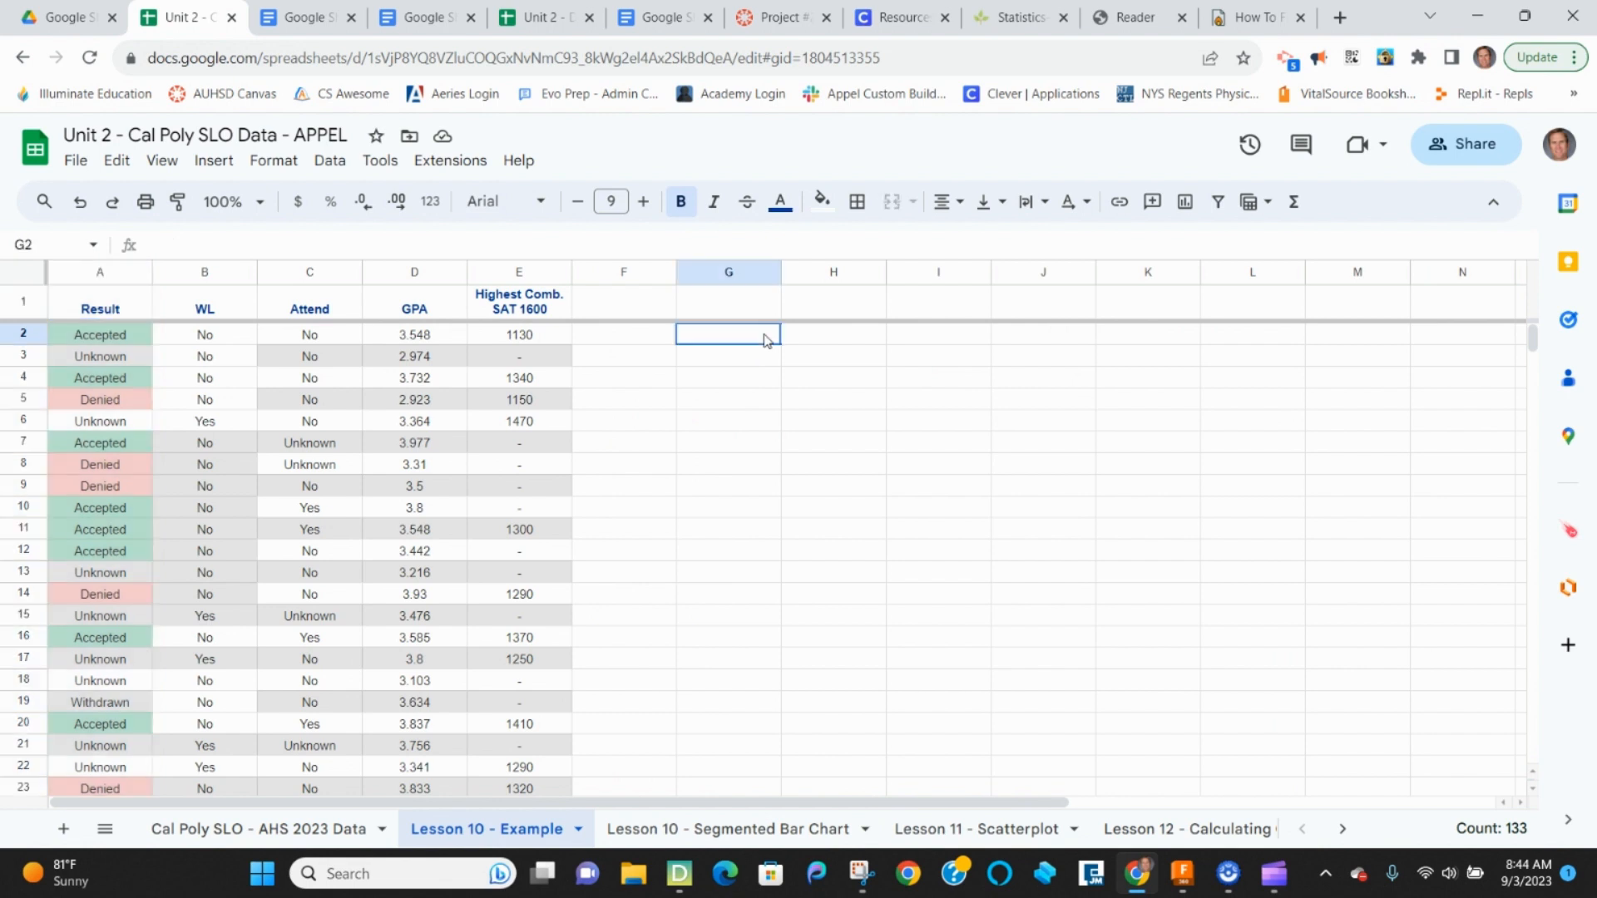
type("Accepted")
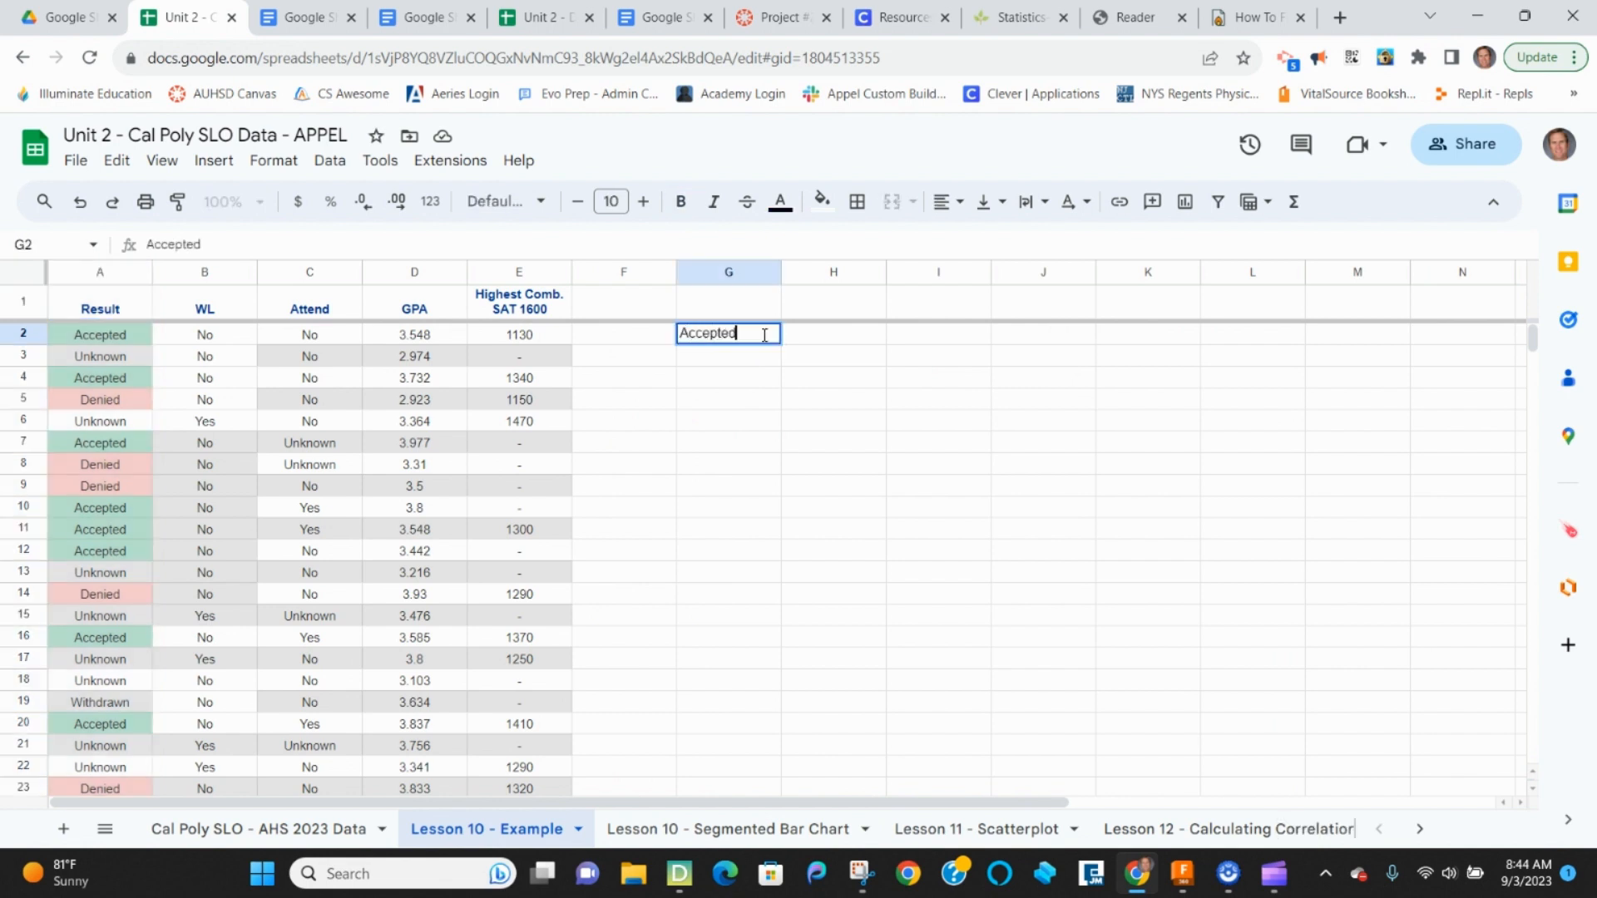
key("Return")
type("Denied")
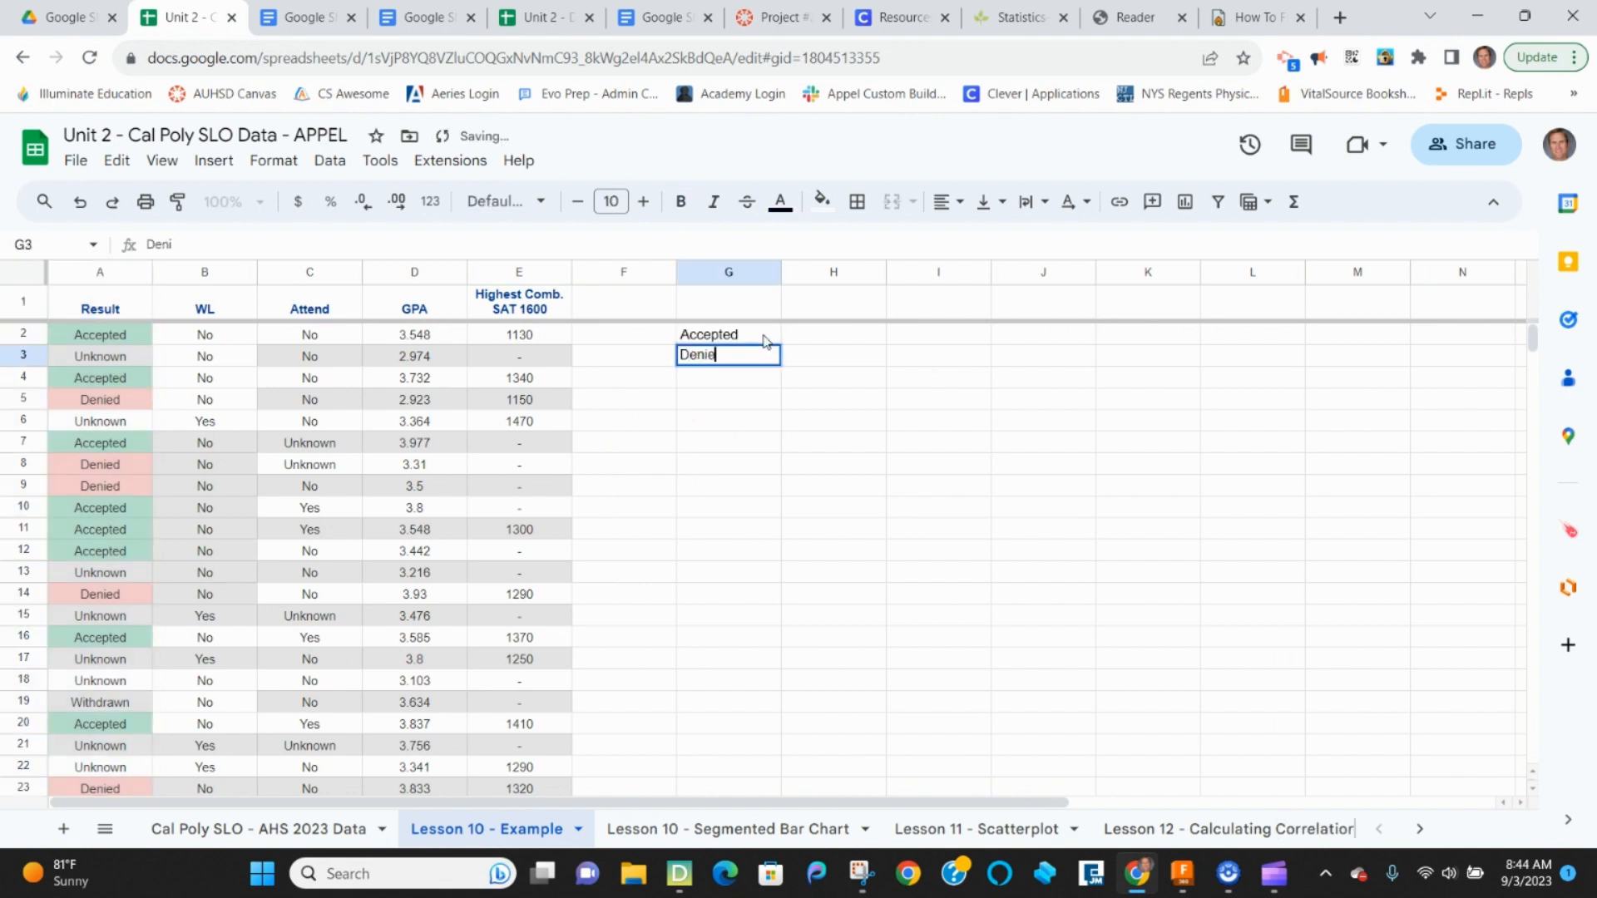
key("Return")
type("Unknown")
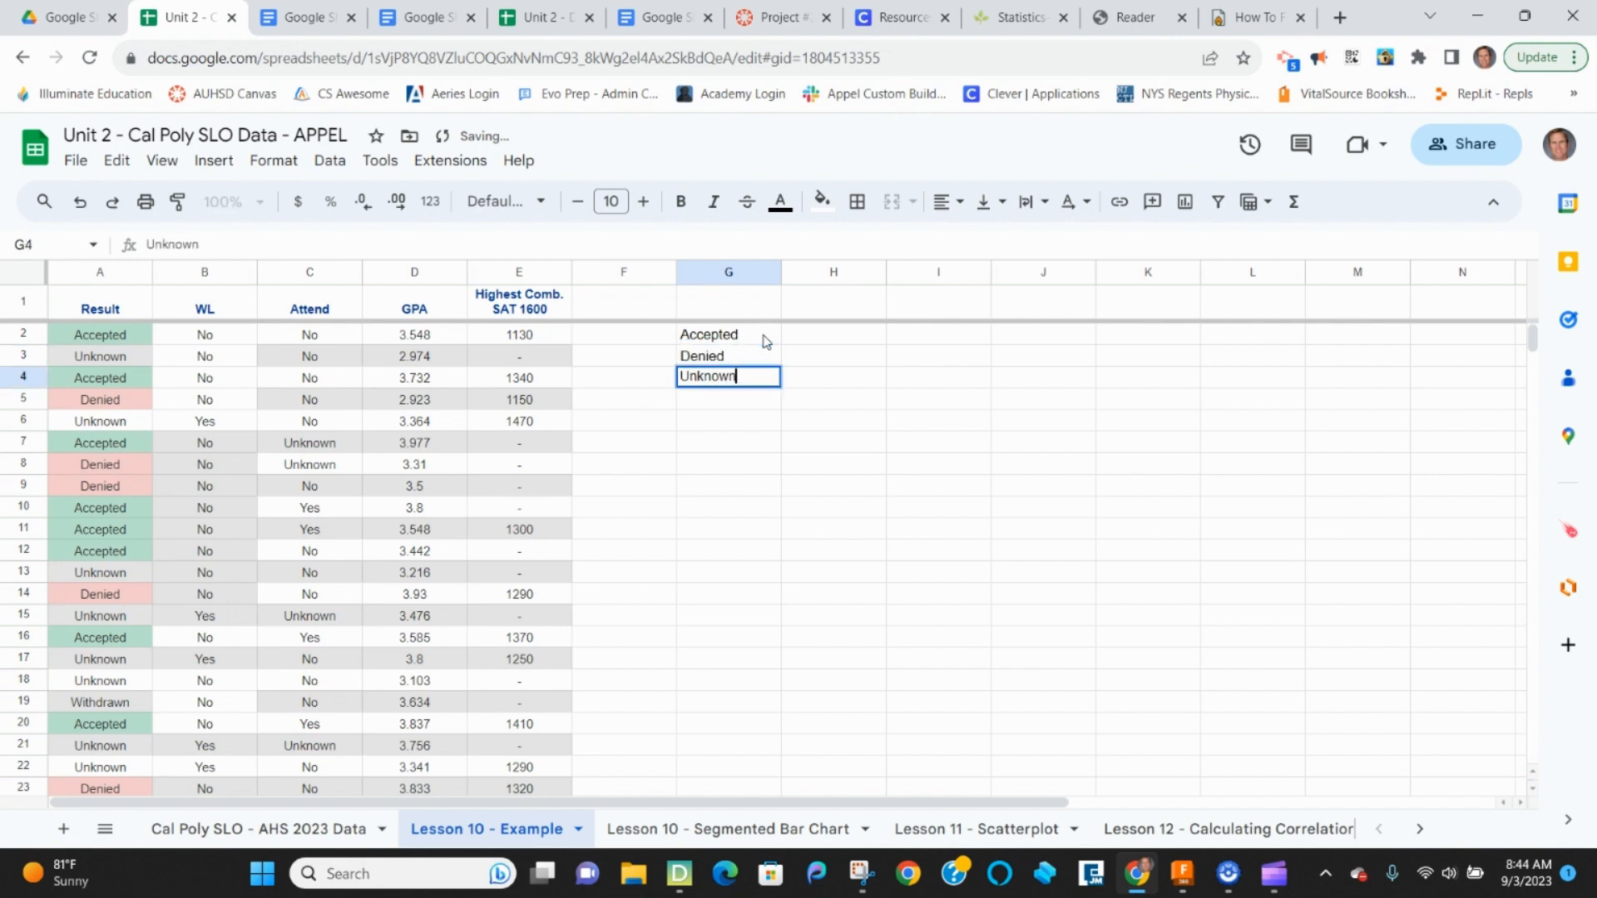
key("Return")
key("Tab")
key("Up")
key("Up")
key("Up")
key("Up")
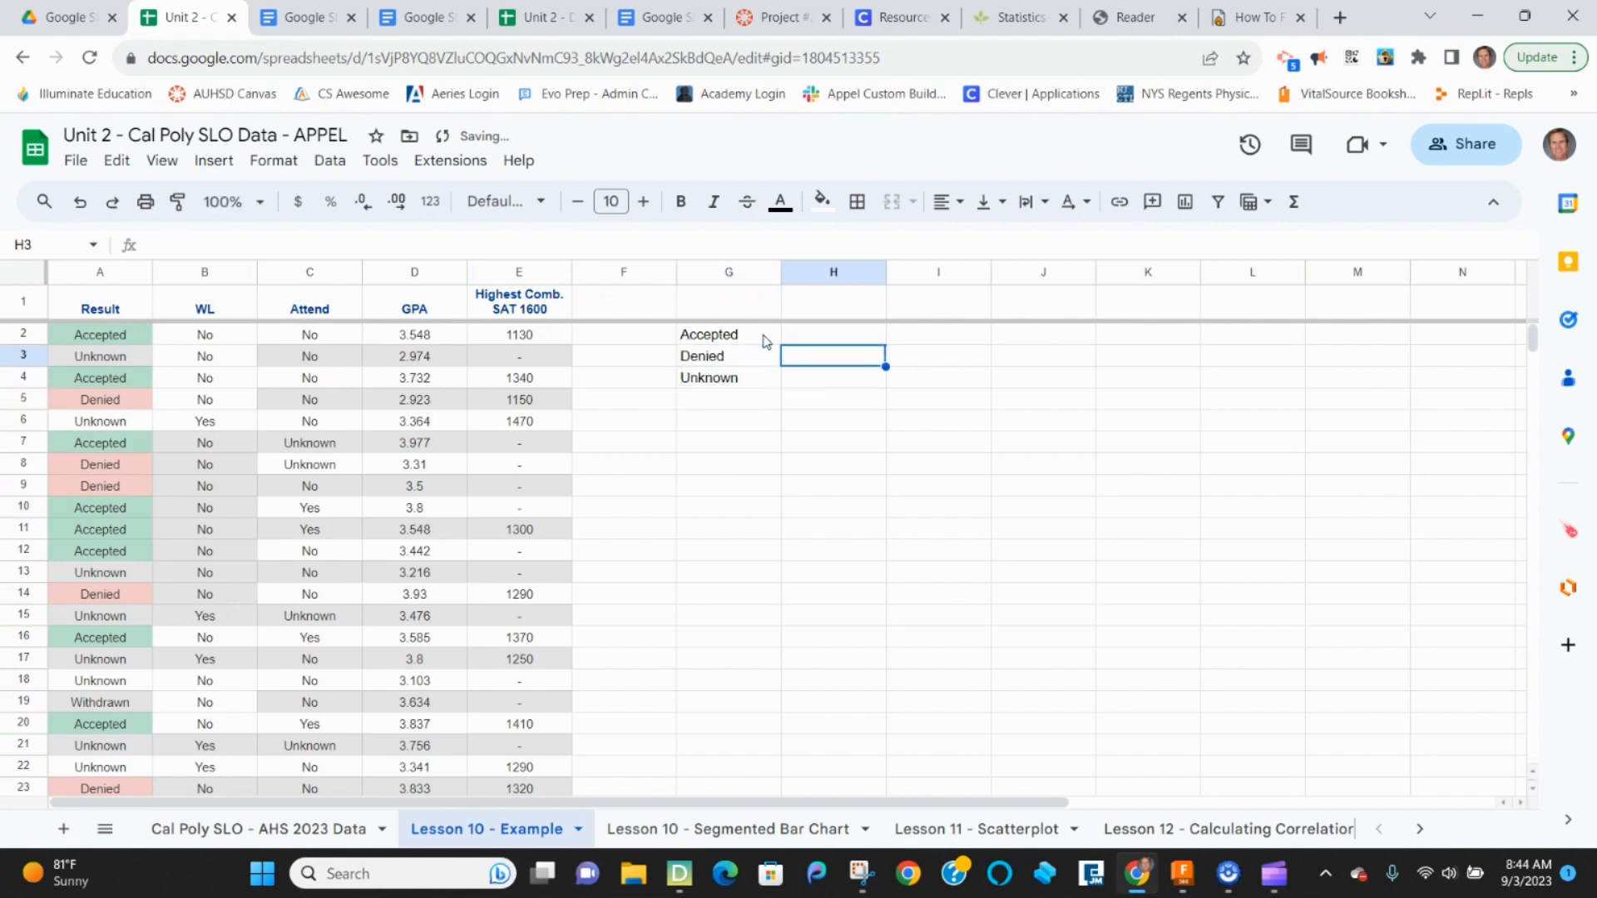
type("GPA")
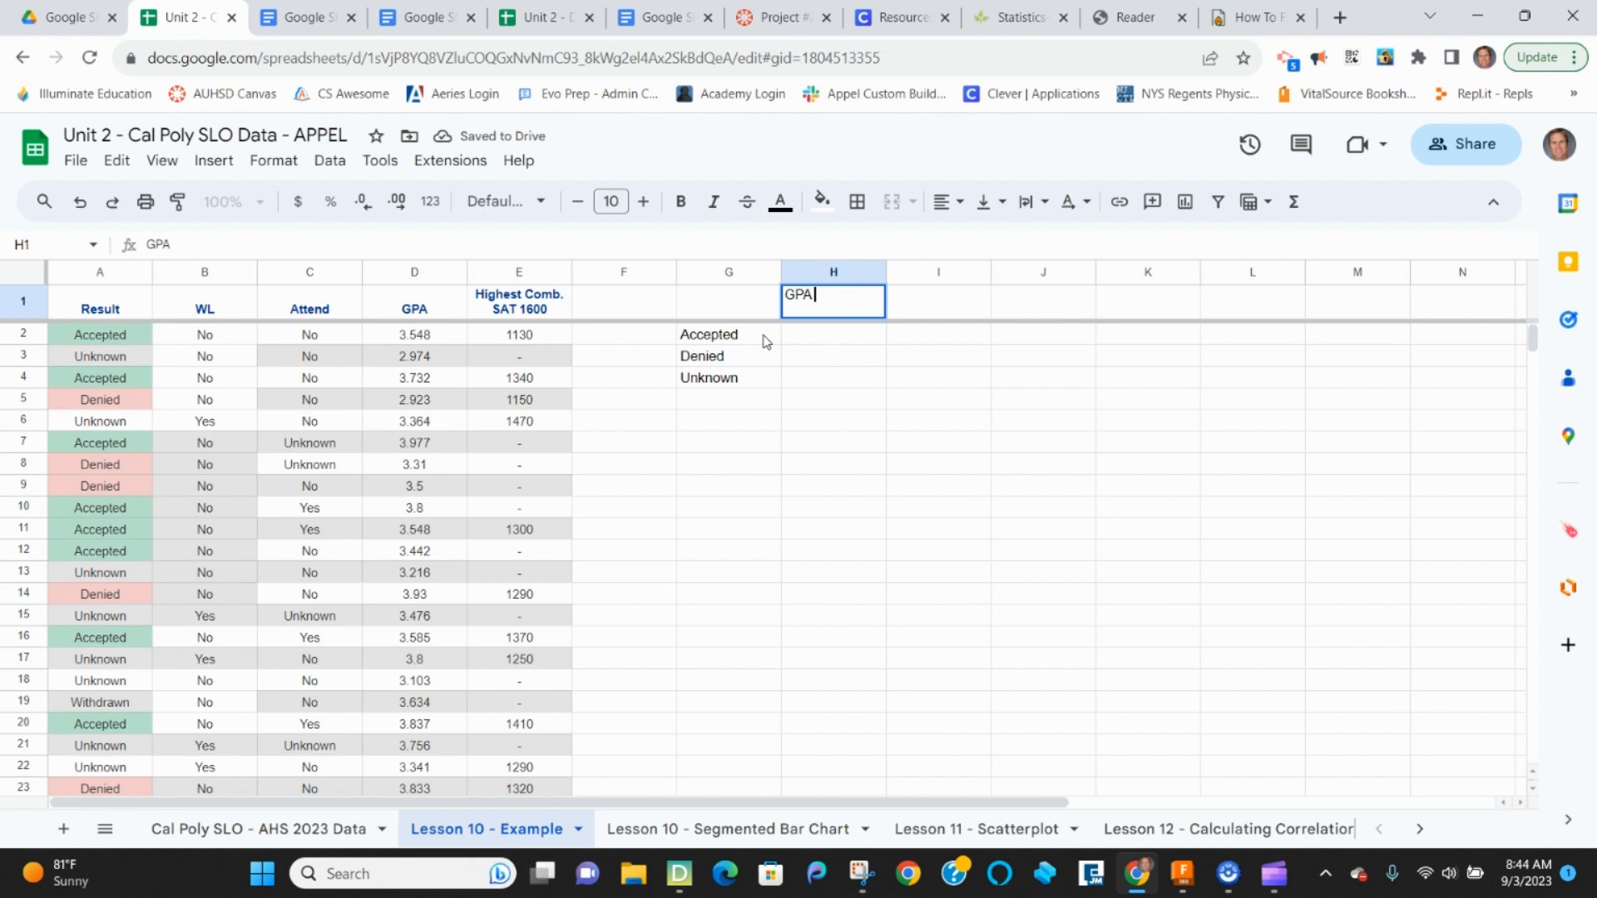
type(" <")
key("Escape")
type(">")
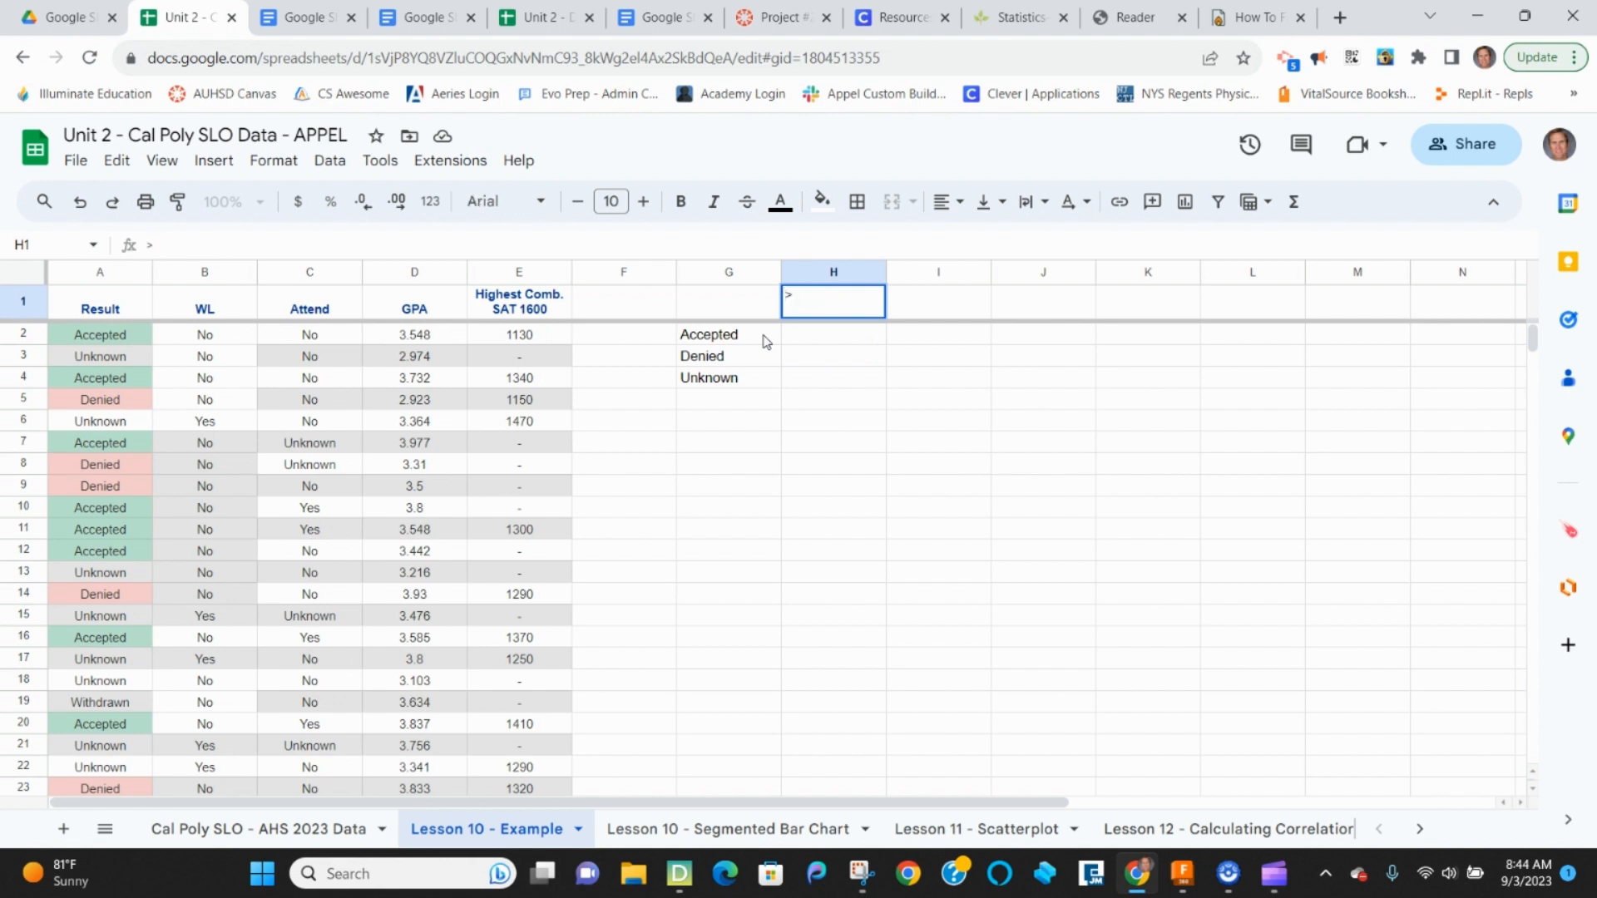
key("Tab")
key("Left")
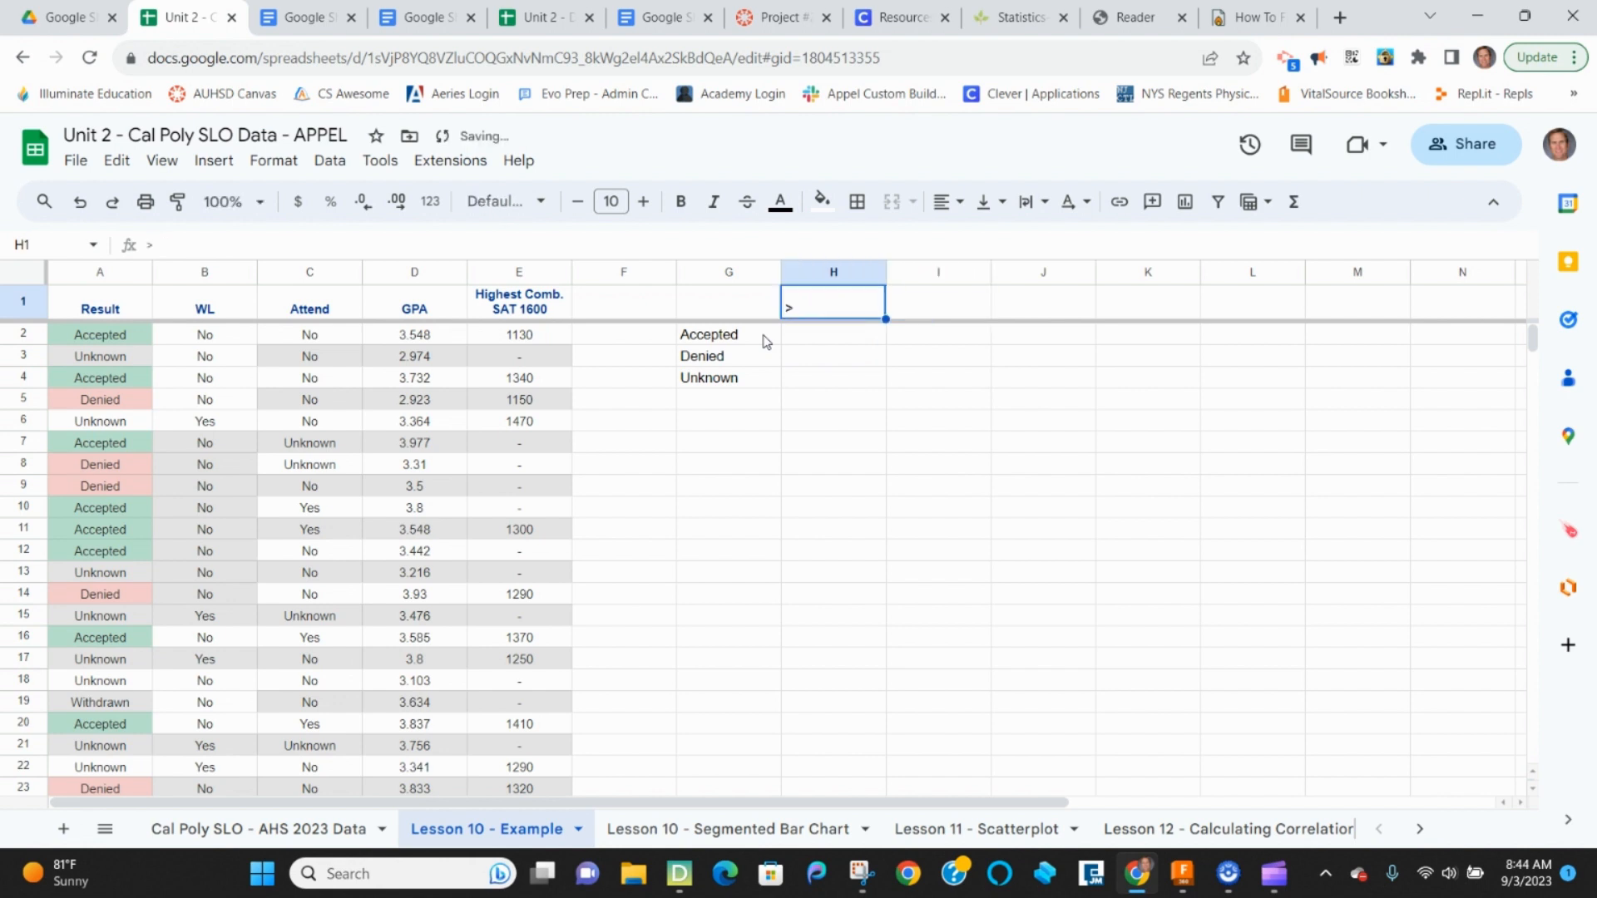
- Enter the column headings "GPA > Cutoff" in H1 and "GPA < Cutoff" in I1
type("GPA >")
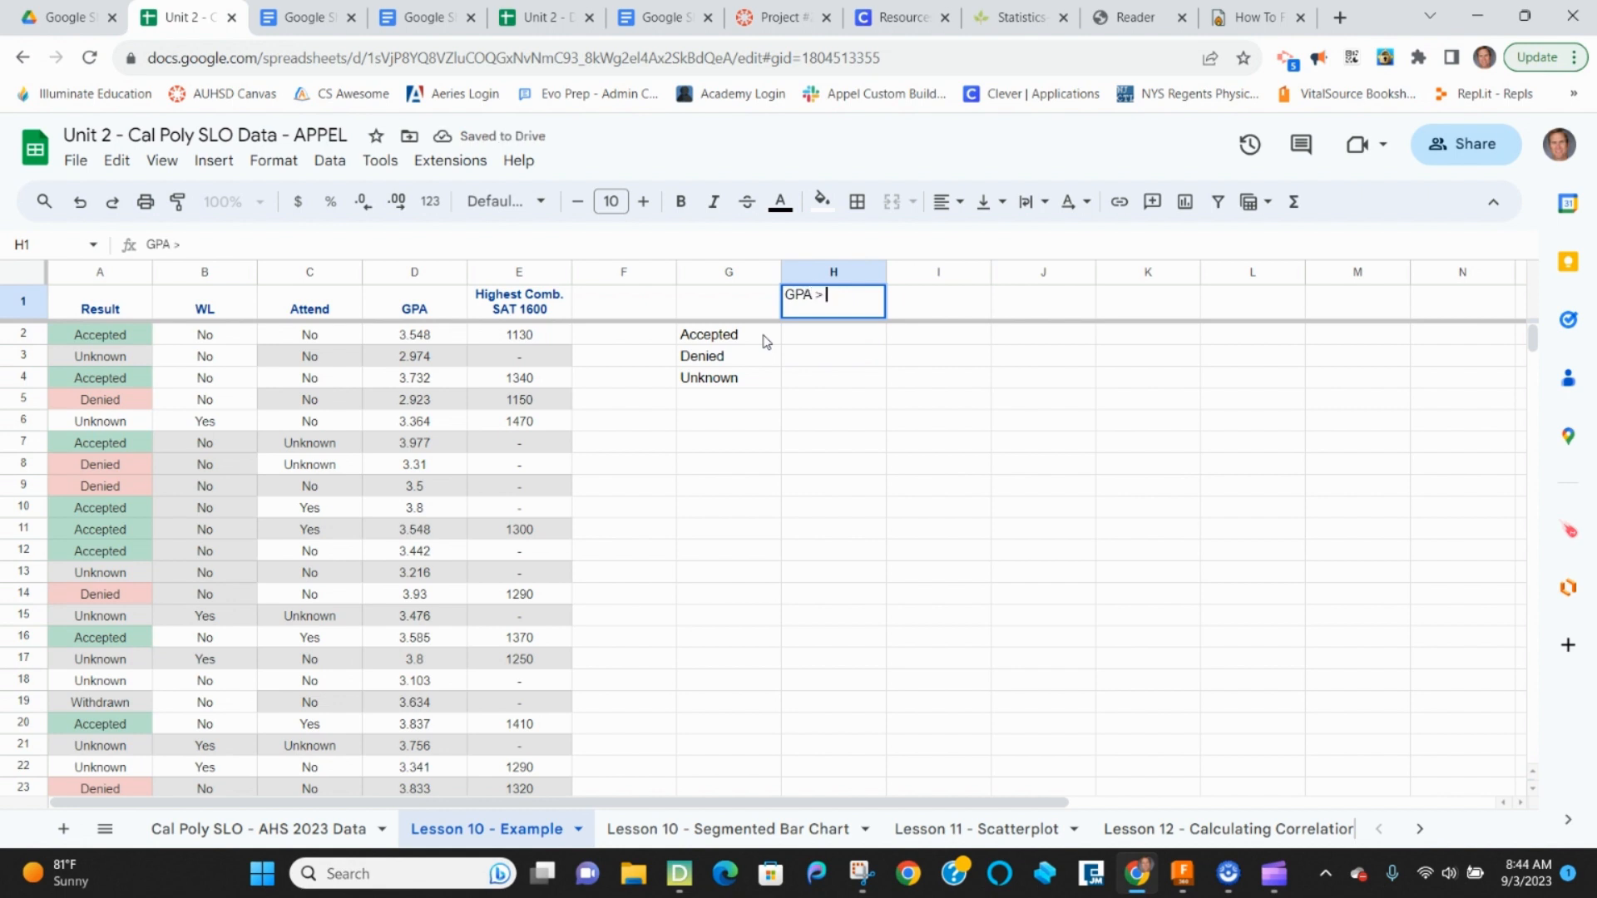
type(" Cutoff")
key("Tab")
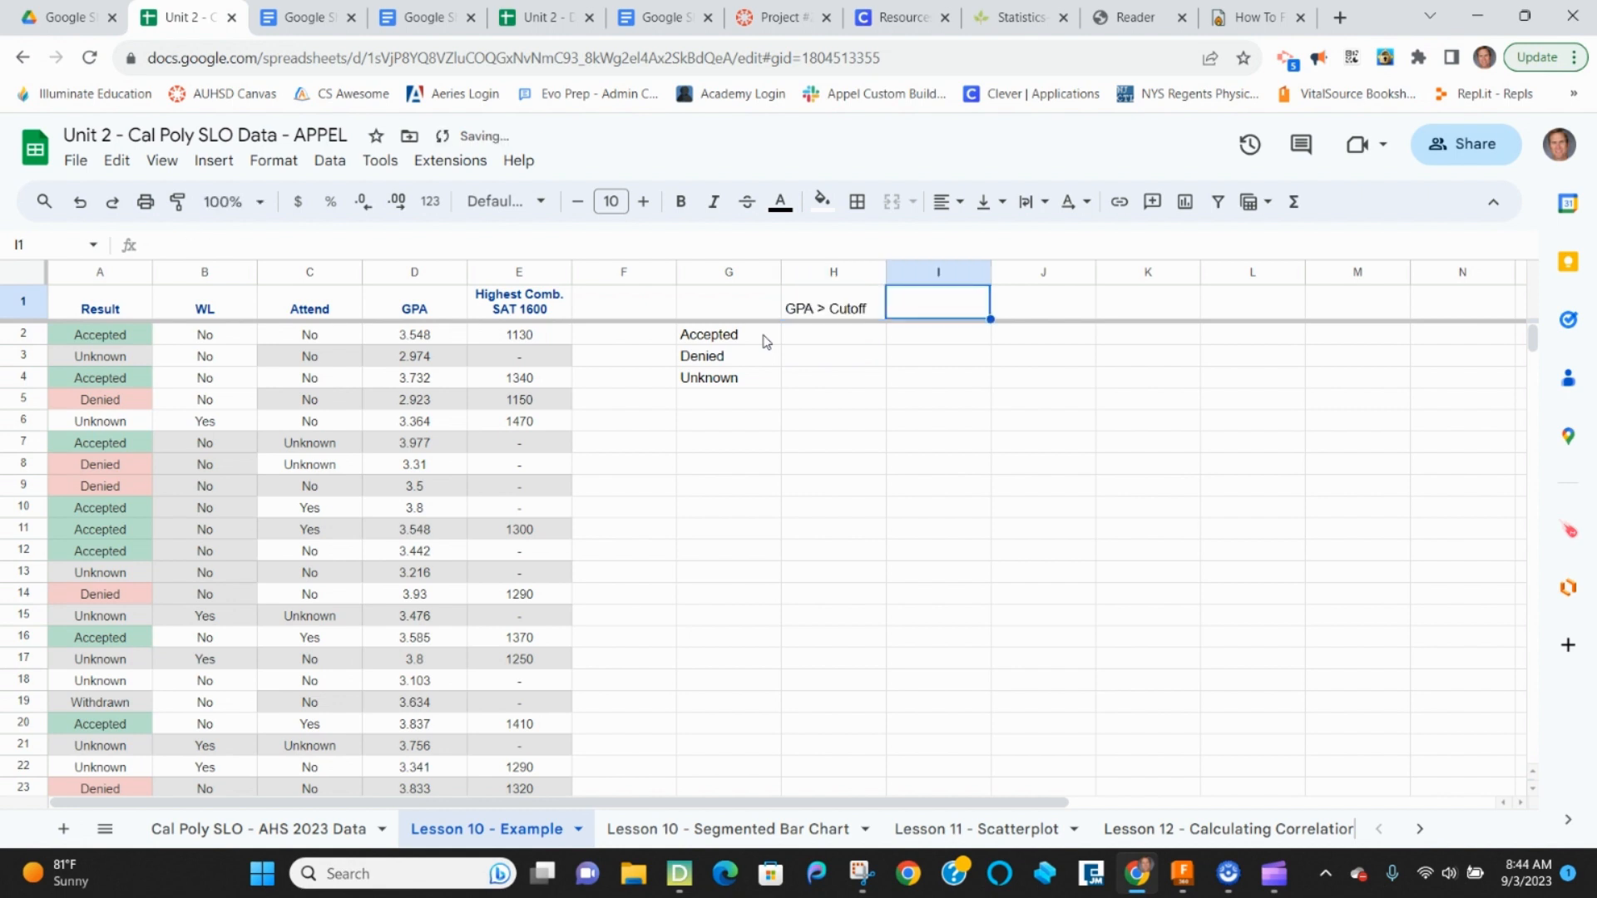
type("GPA")
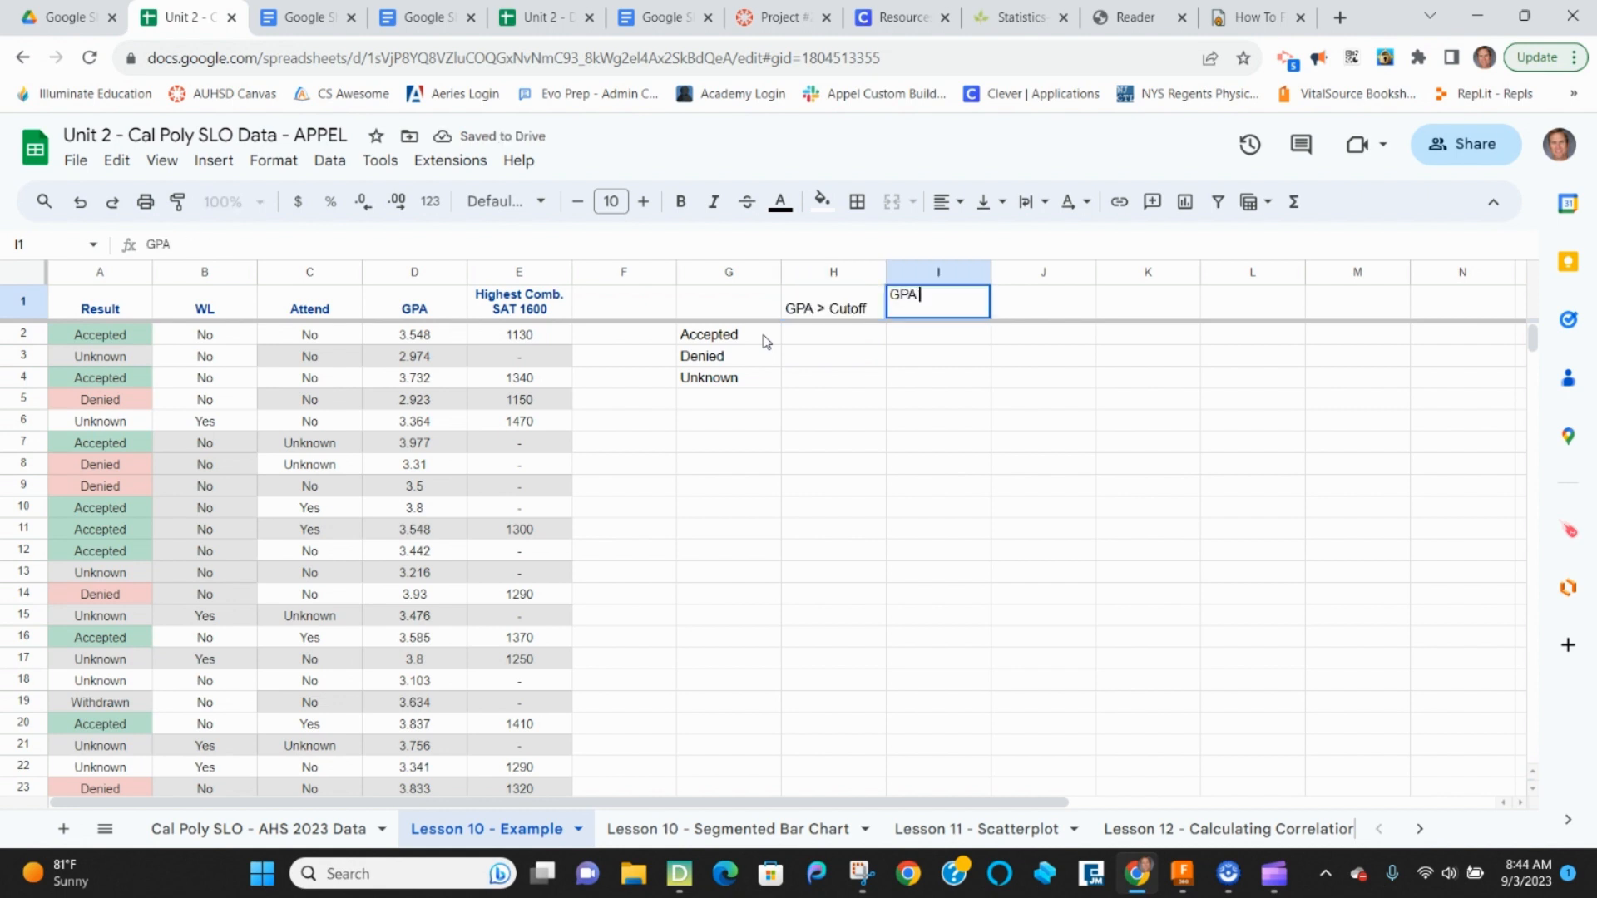
type(" < Cutoff")
key("Return")
key("Right")
key("Right")
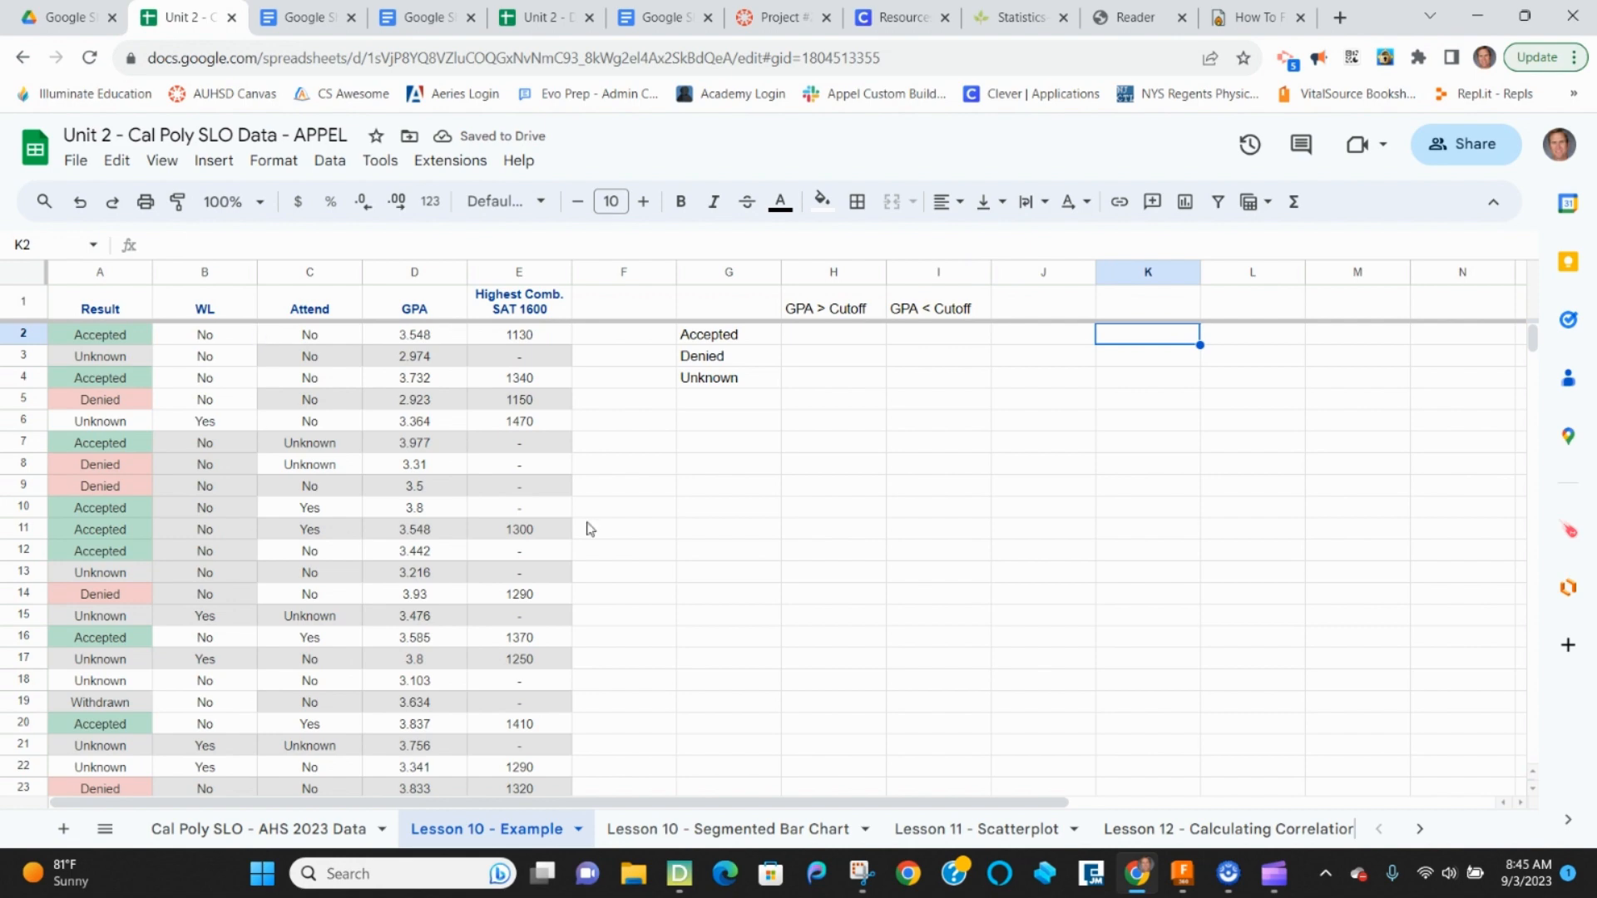
- Move the labelled table block G1:I4 so that it starts at cell J1
left_click_drag(715, 308, 934, 374)
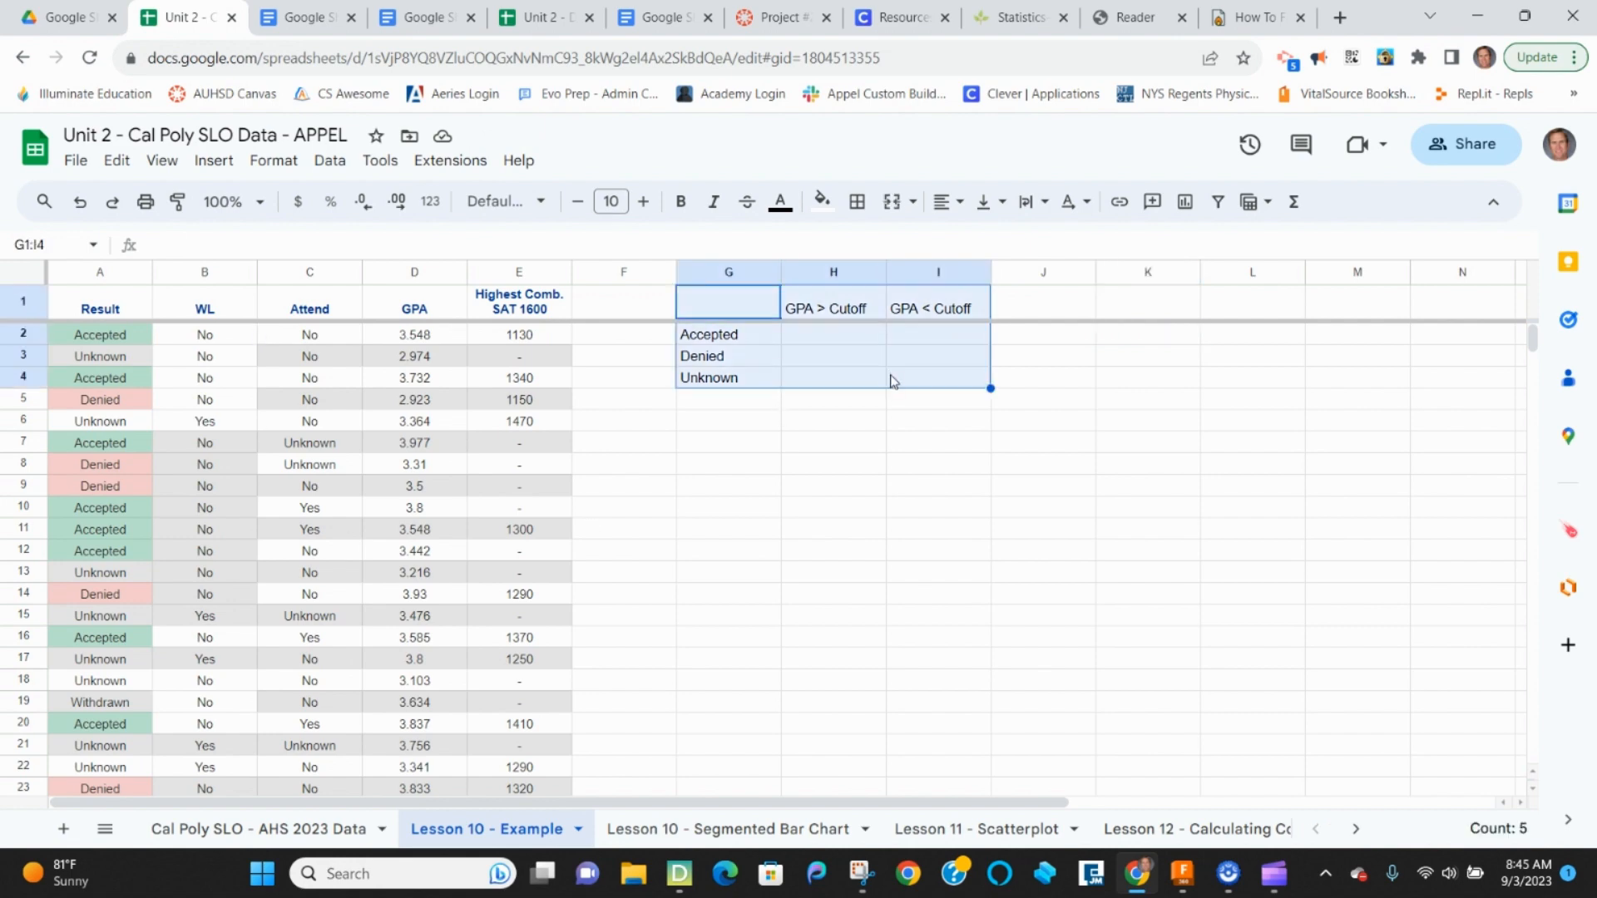
key("ctrl+c")
left_click(1039, 311)
key("ctrl+v")
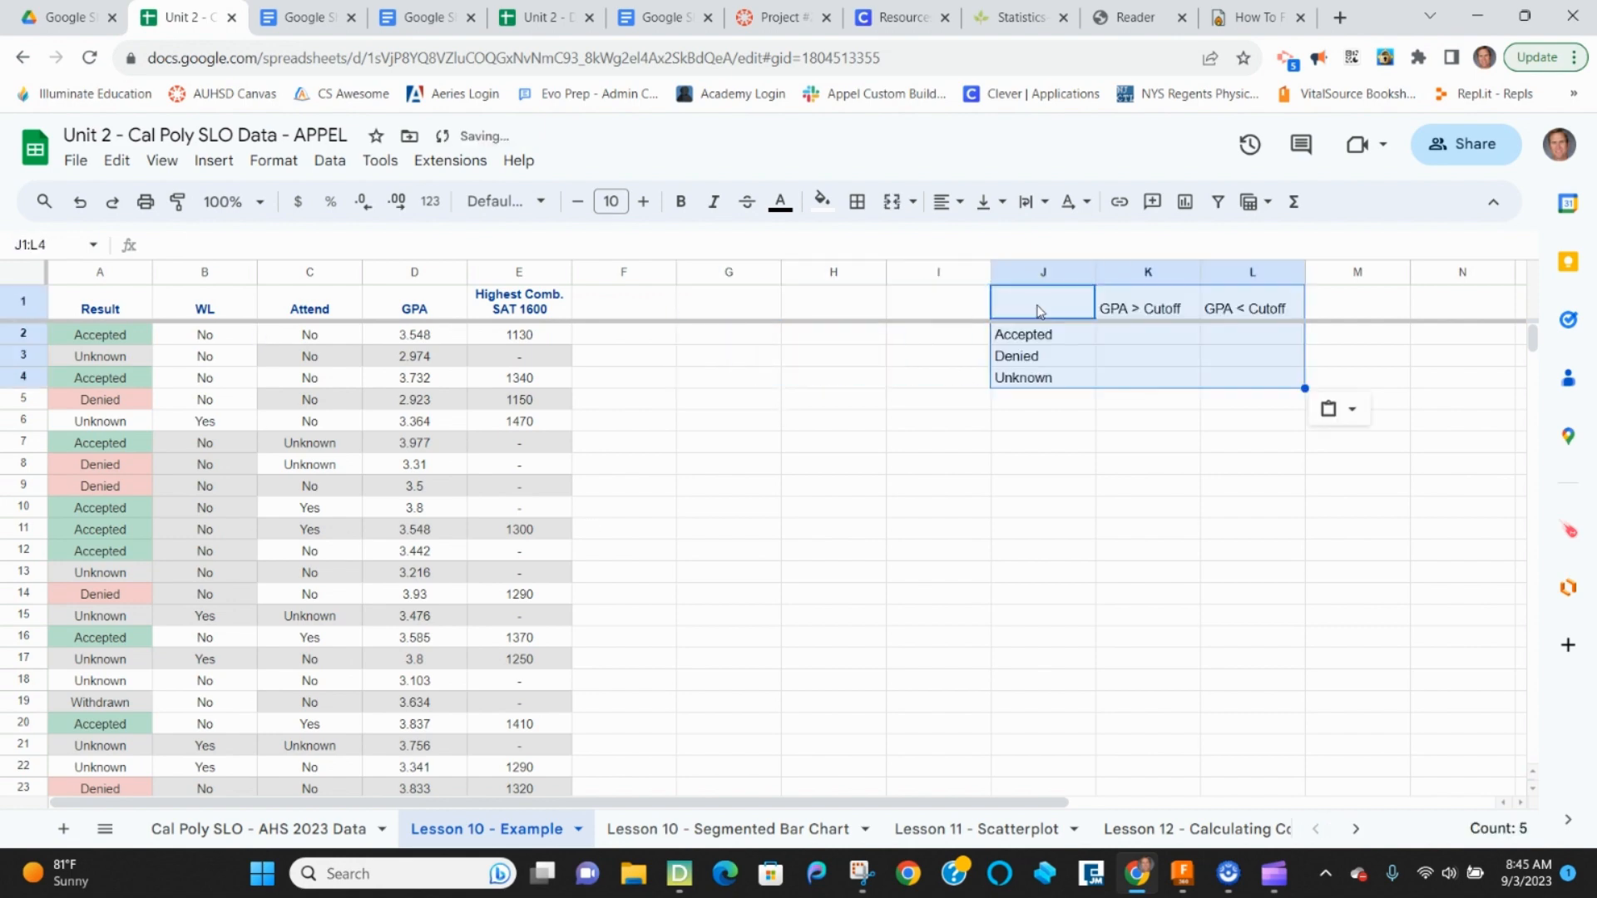
left_click(857, 439)
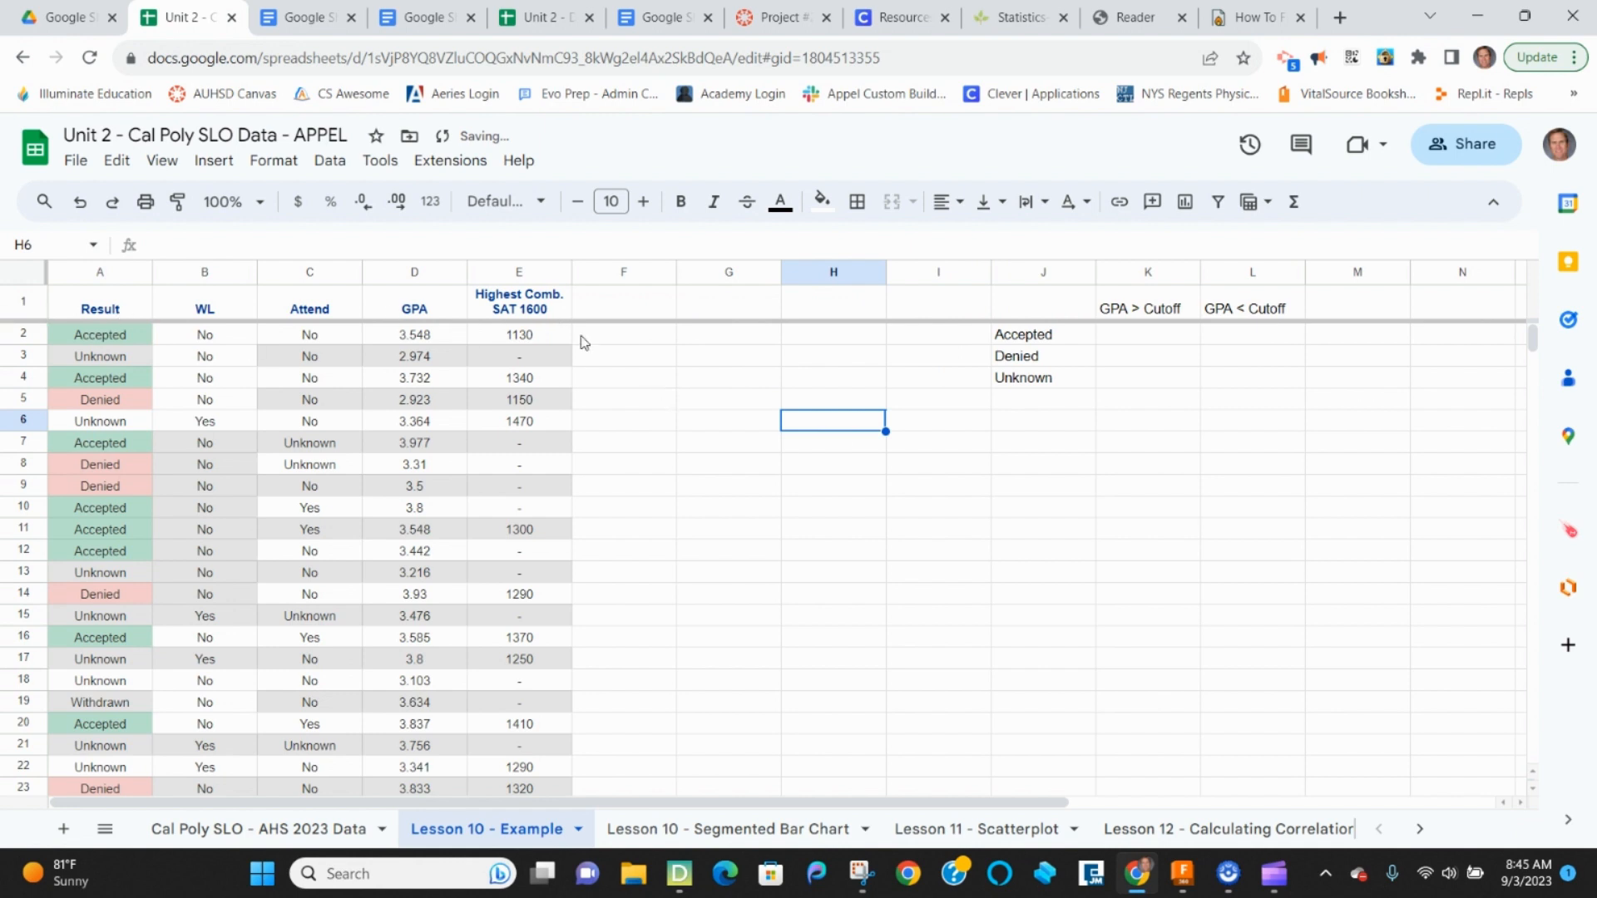
- Add the heading "GPA > Cutoff" in F1, beside the SAT column
left_click(650, 311)
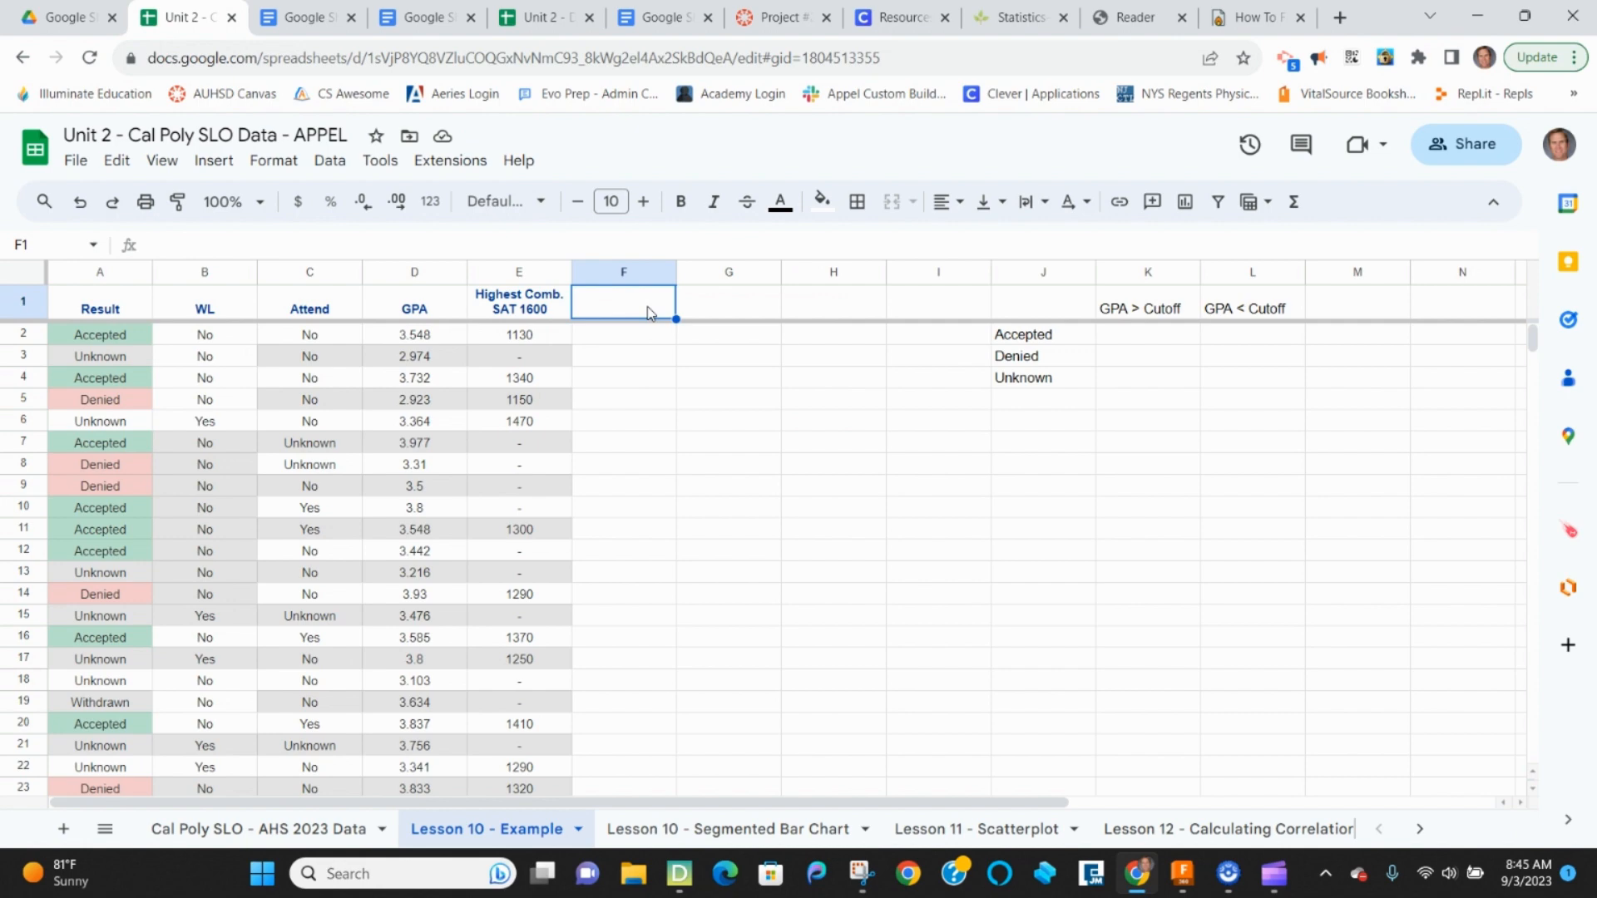
type("GPA")
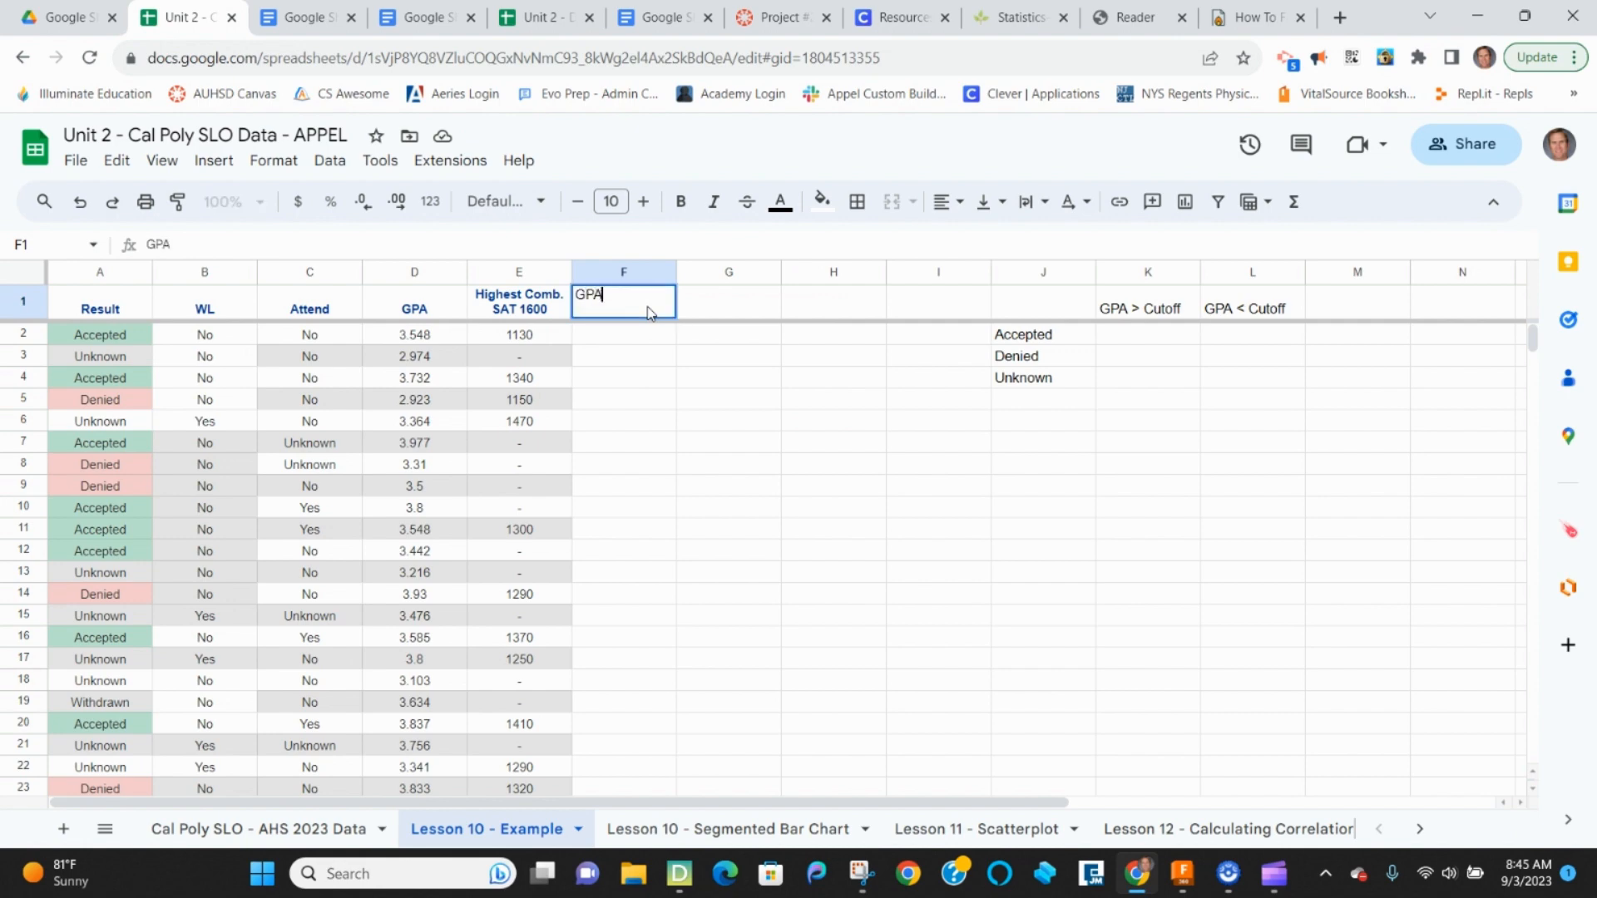
type(" > Cutoff")
key("Return")
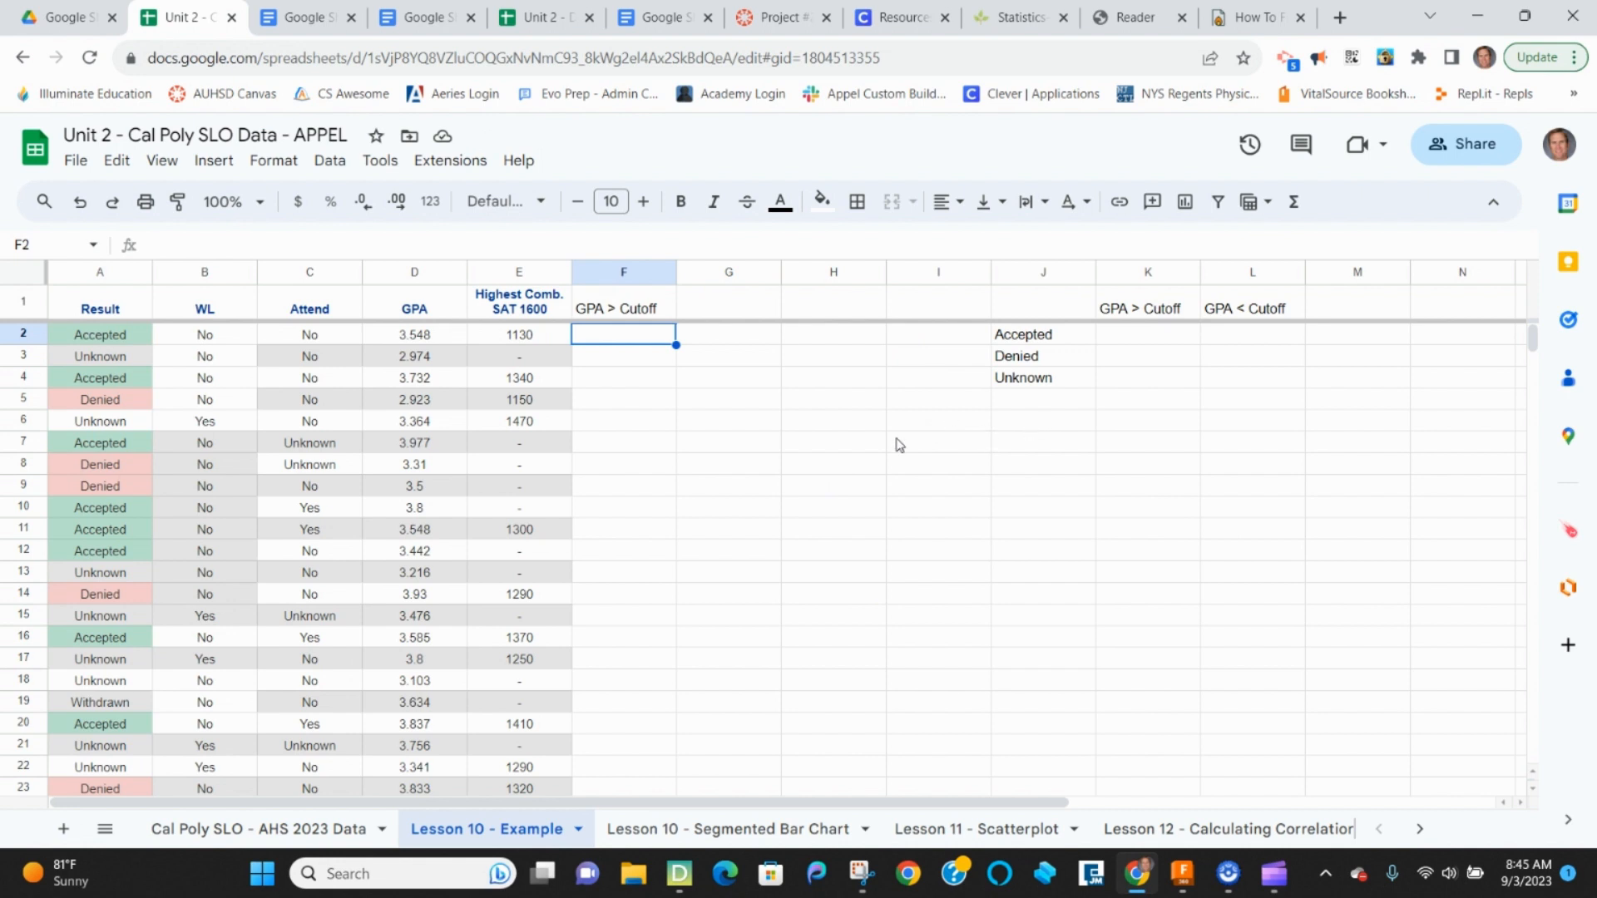
- Put an outer border around H6:I6, and enter the label Cutoff in H6 with the value 3.5 in I6
left_click_drag(871, 428, 926, 428)
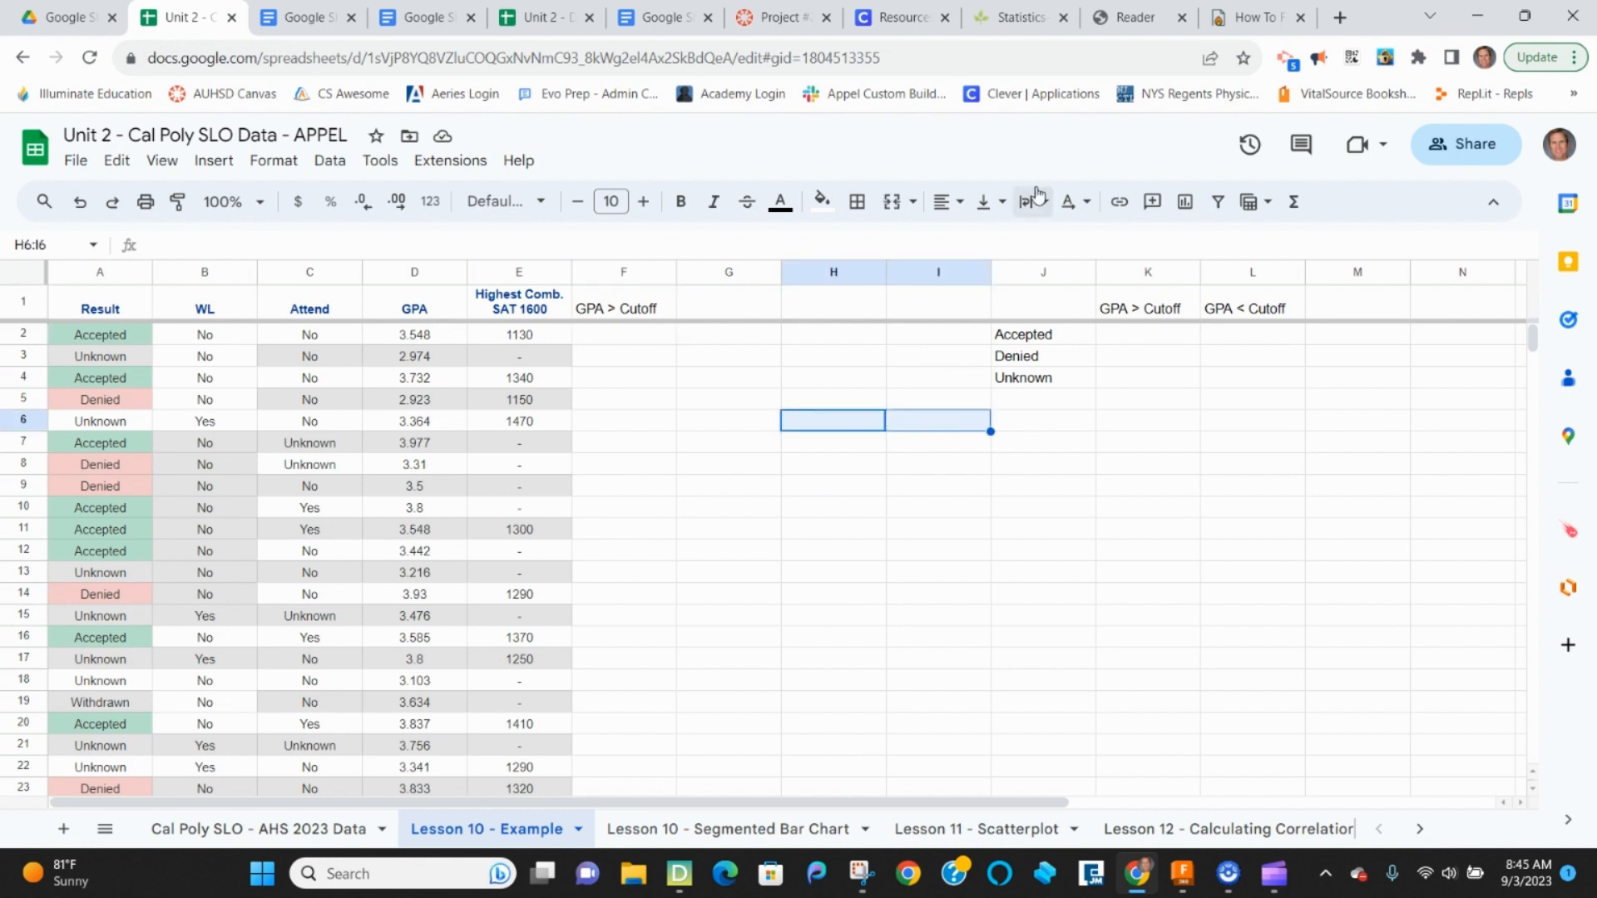
left_click(861, 208)
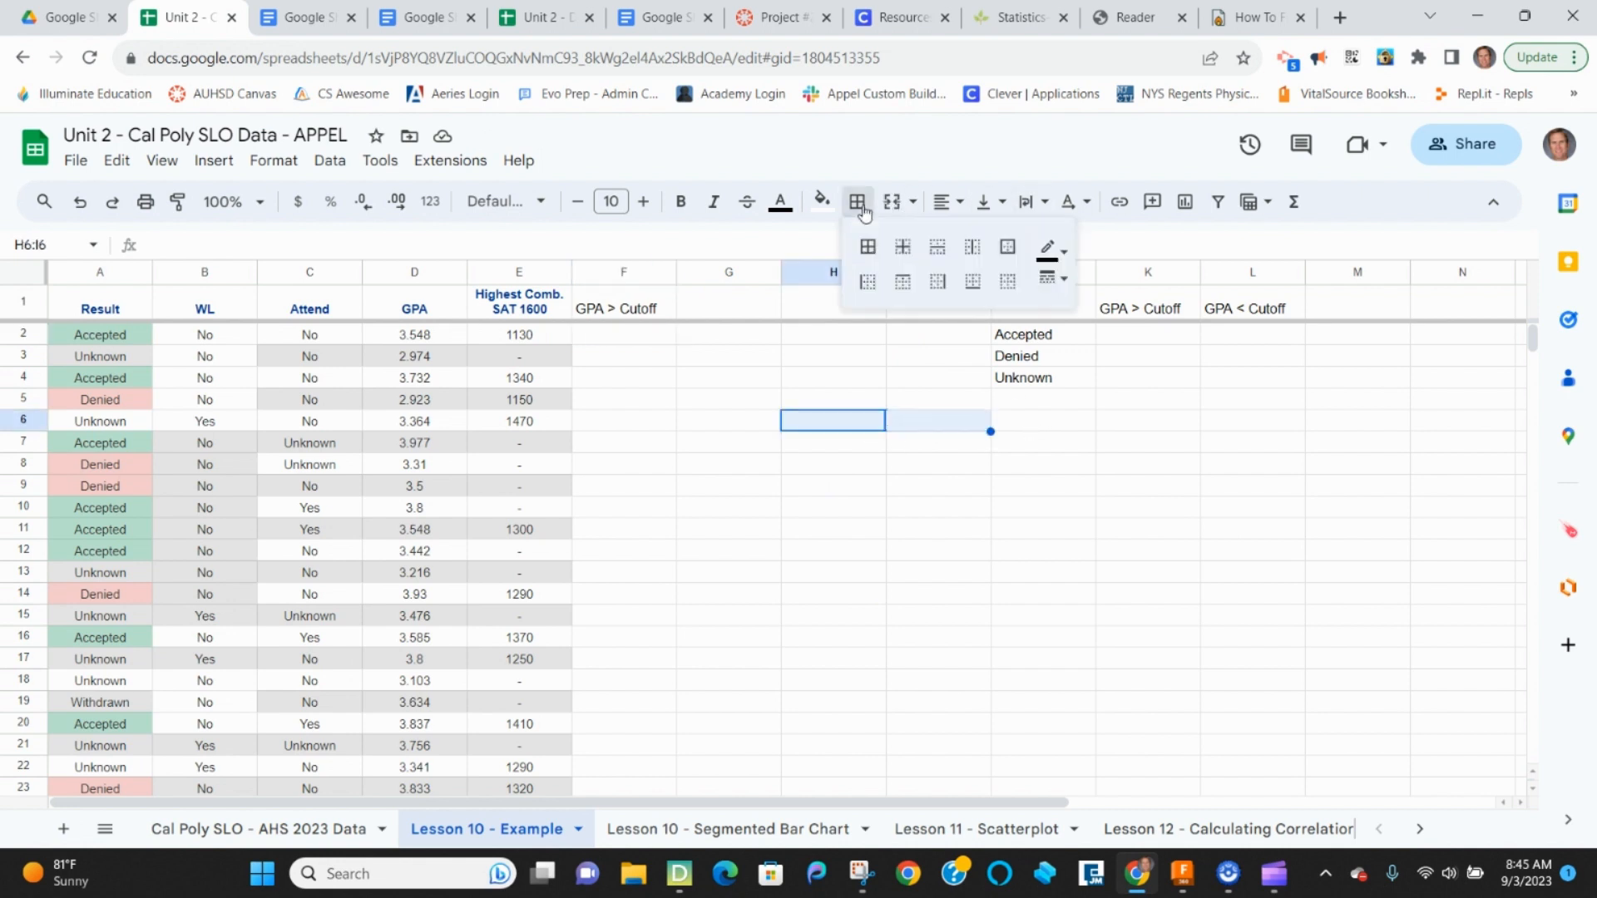
left_click(1007, 246)
left_click(858, 429)
type("Cu")
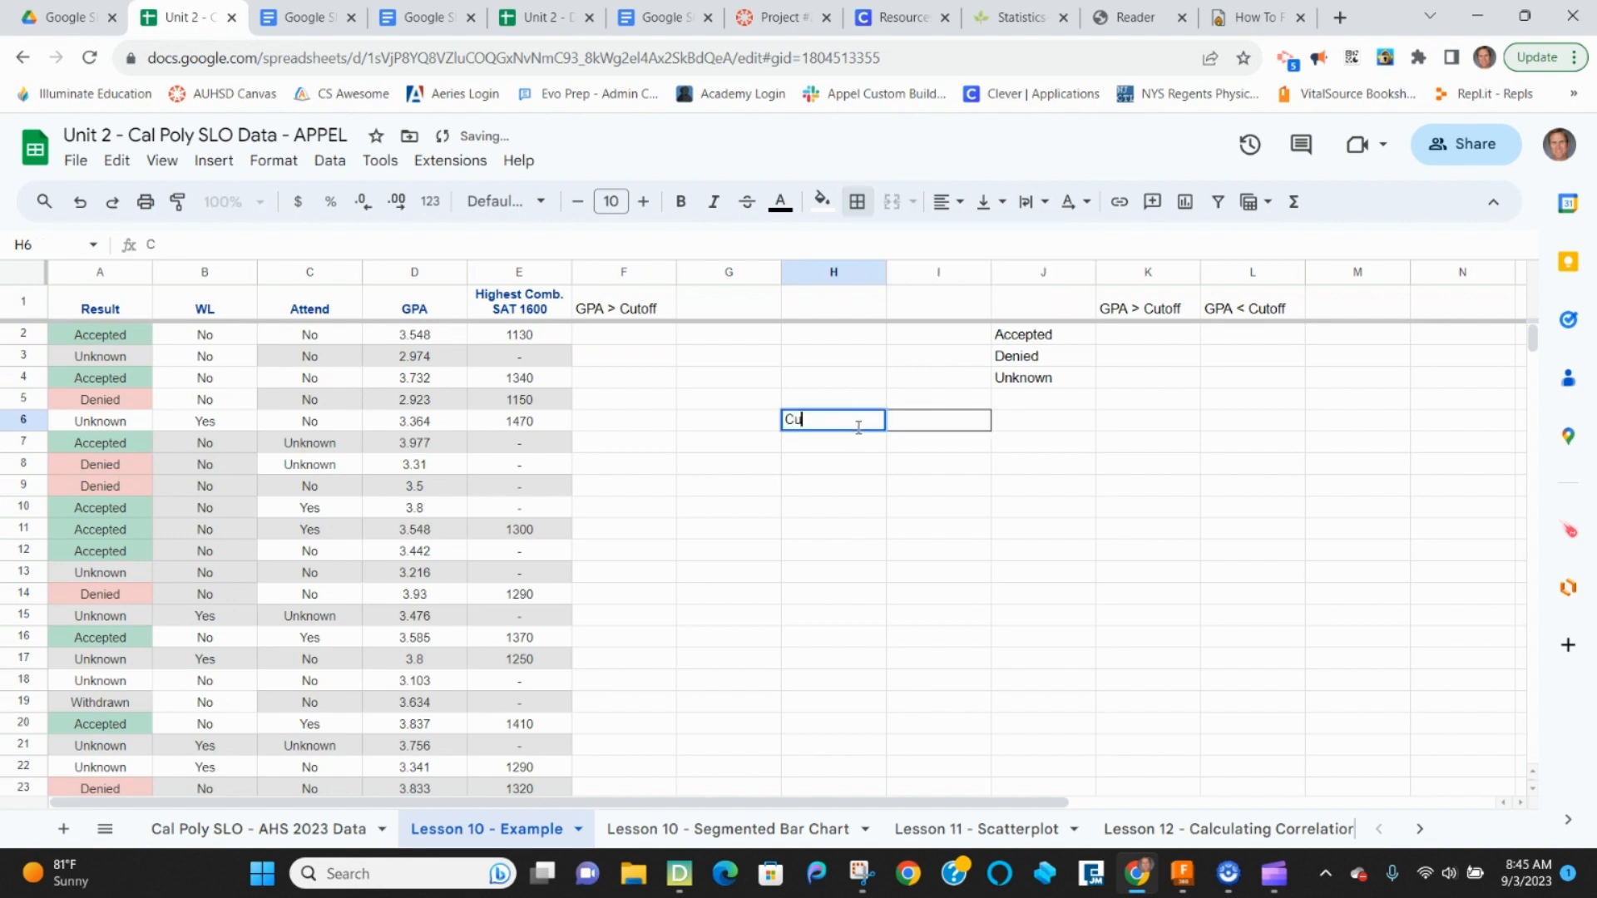
type("toff")
key("Tab")
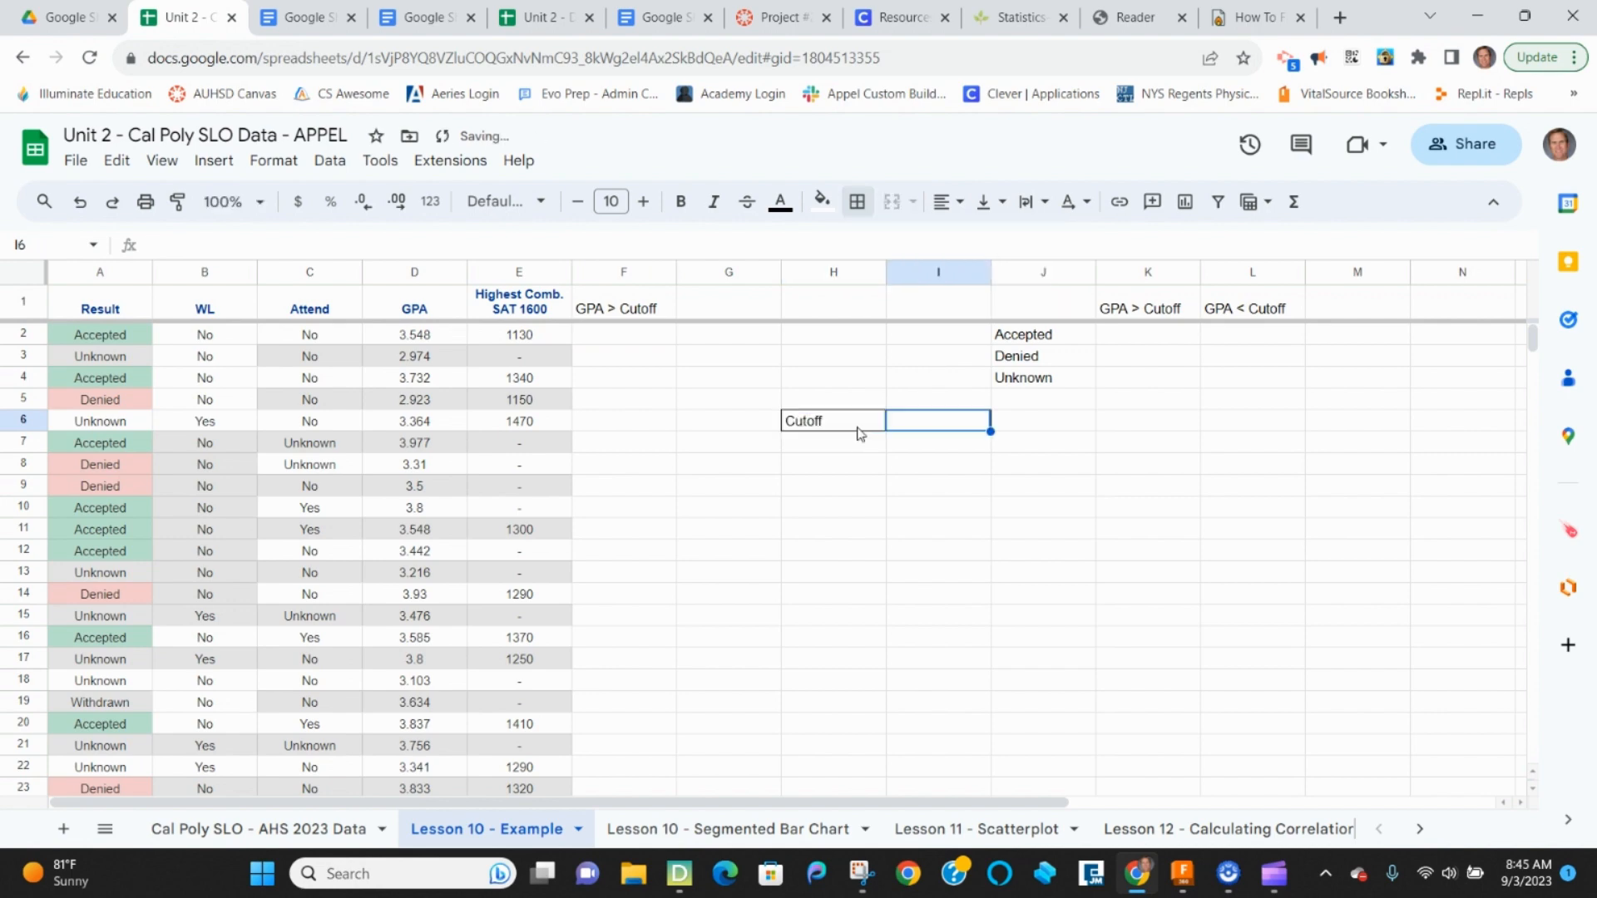
type("3.5")
key("Return")
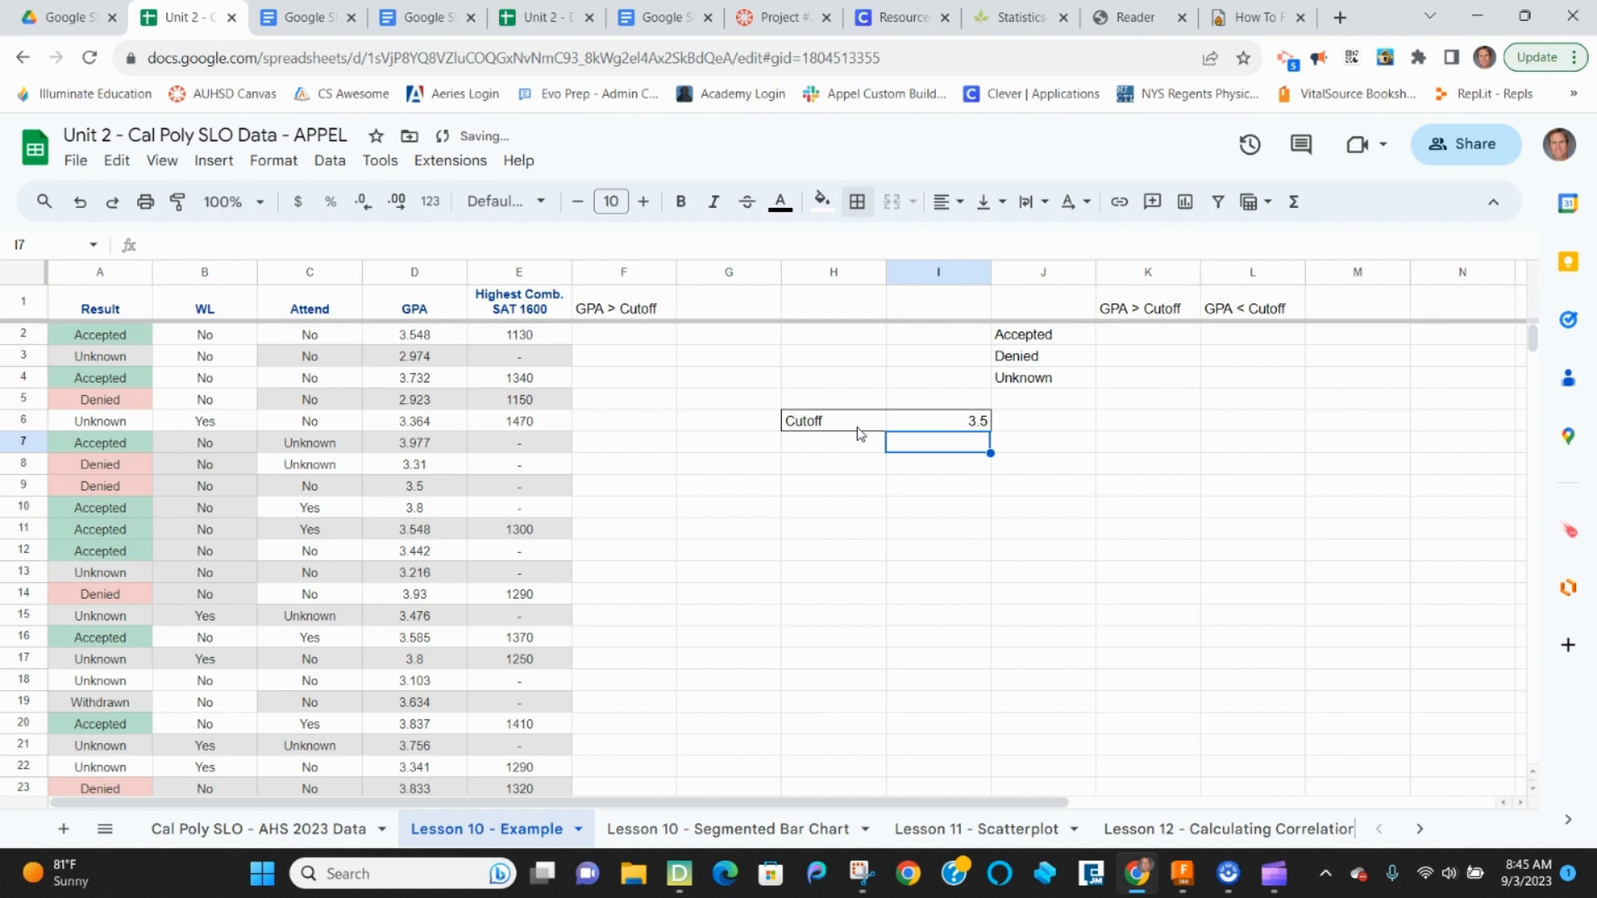
- Write an IF formula in F2 that gives "YES" when D2 is greater than I6 and "NO" otherwise
left_click(639, 340)
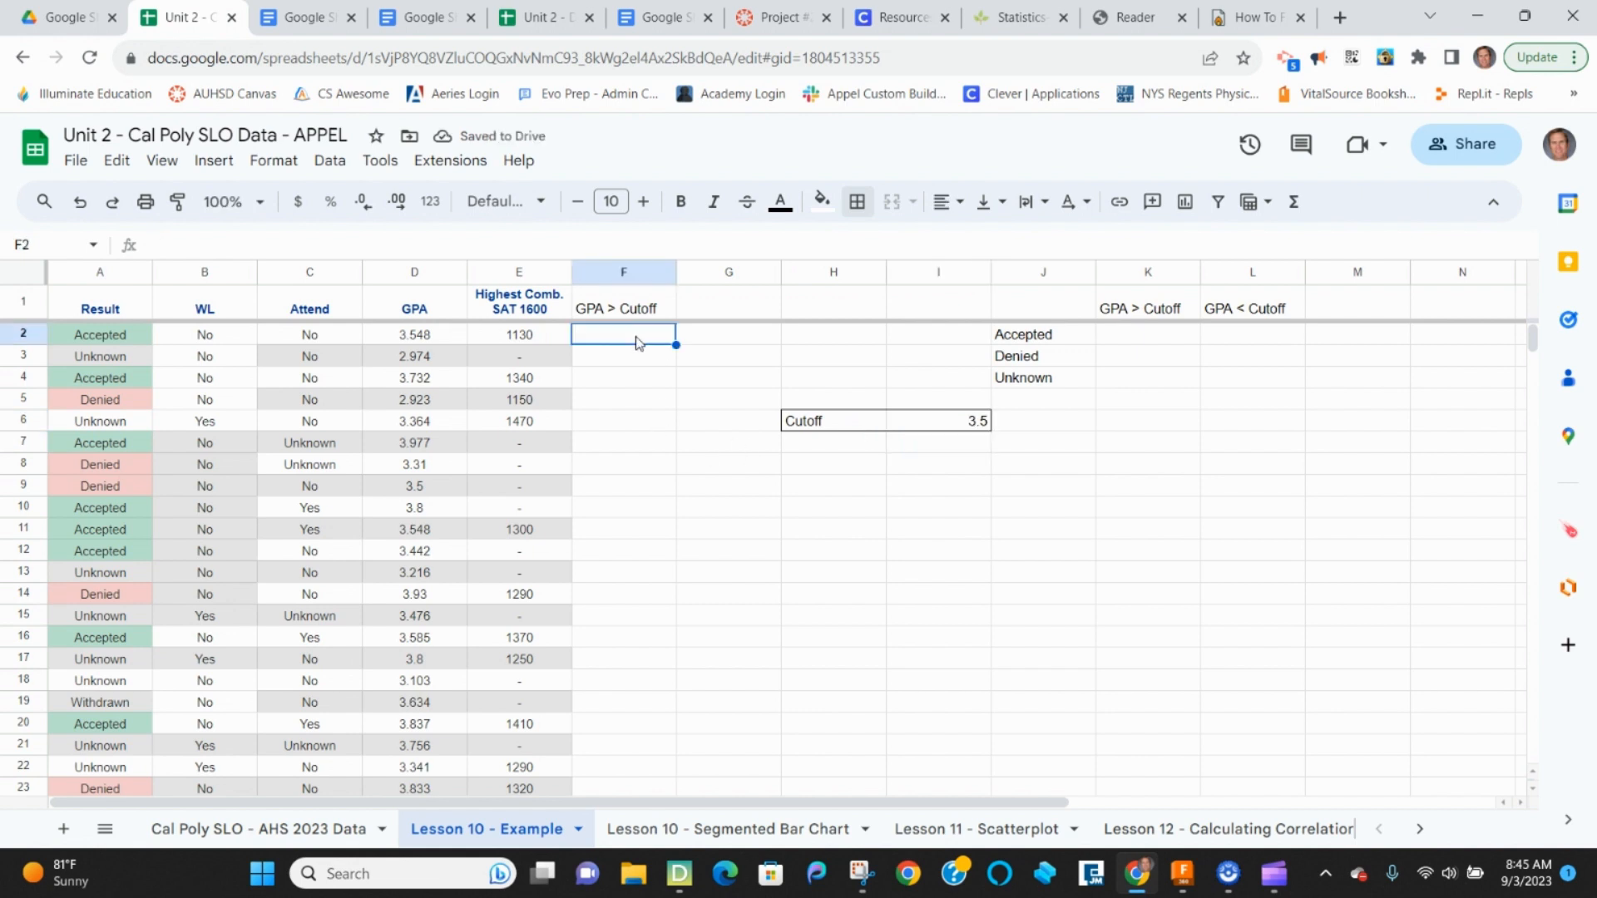
type("=")
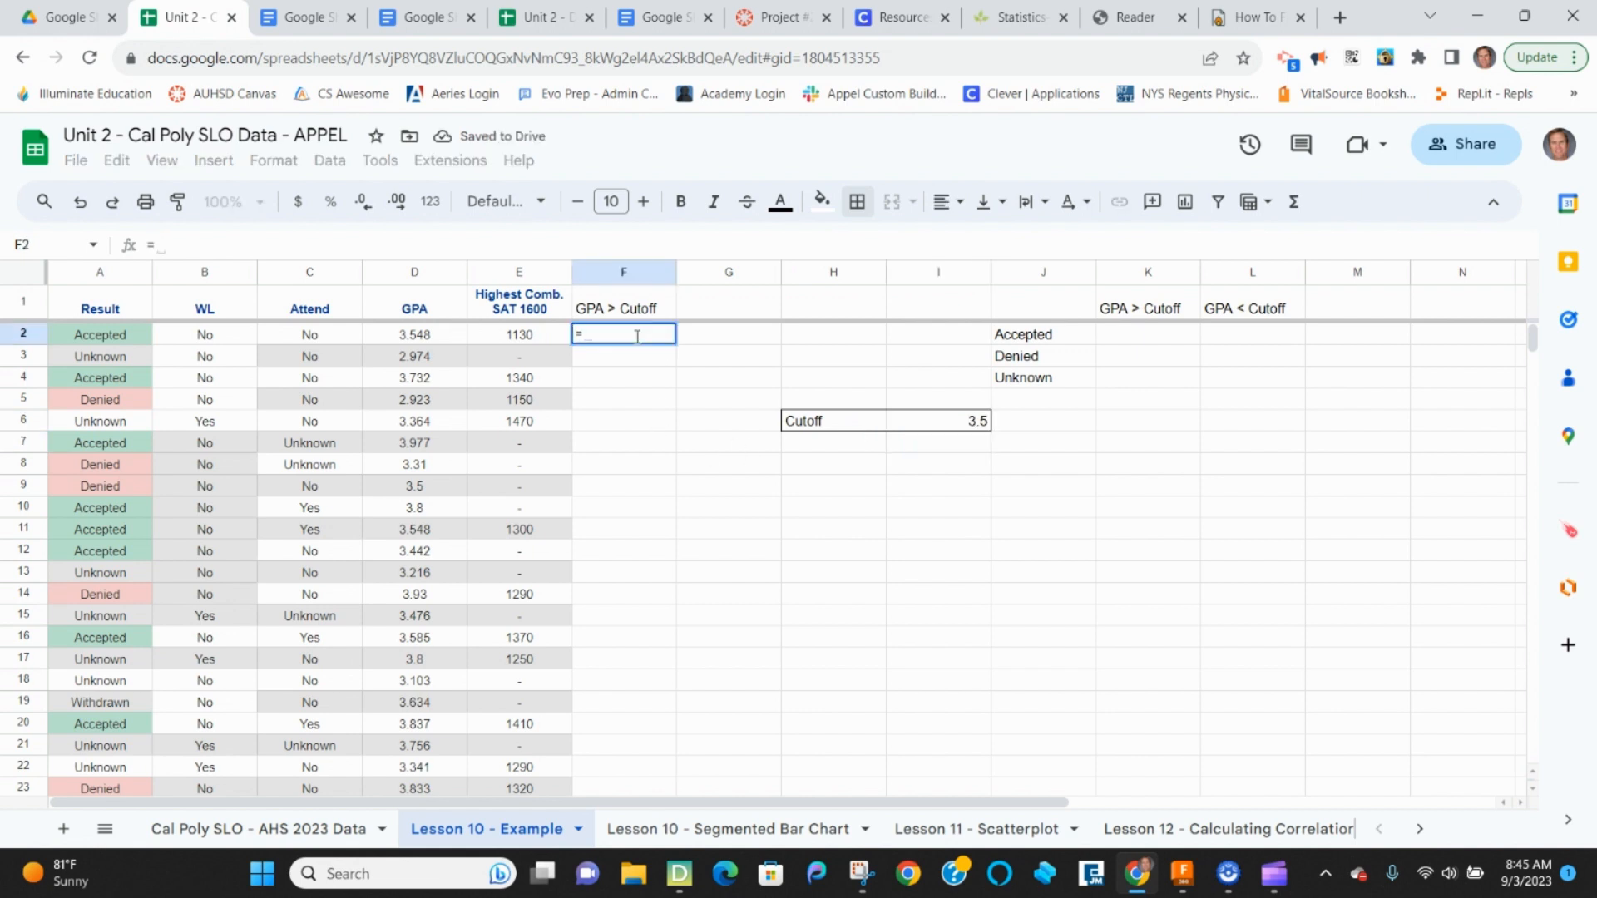
type("if(")
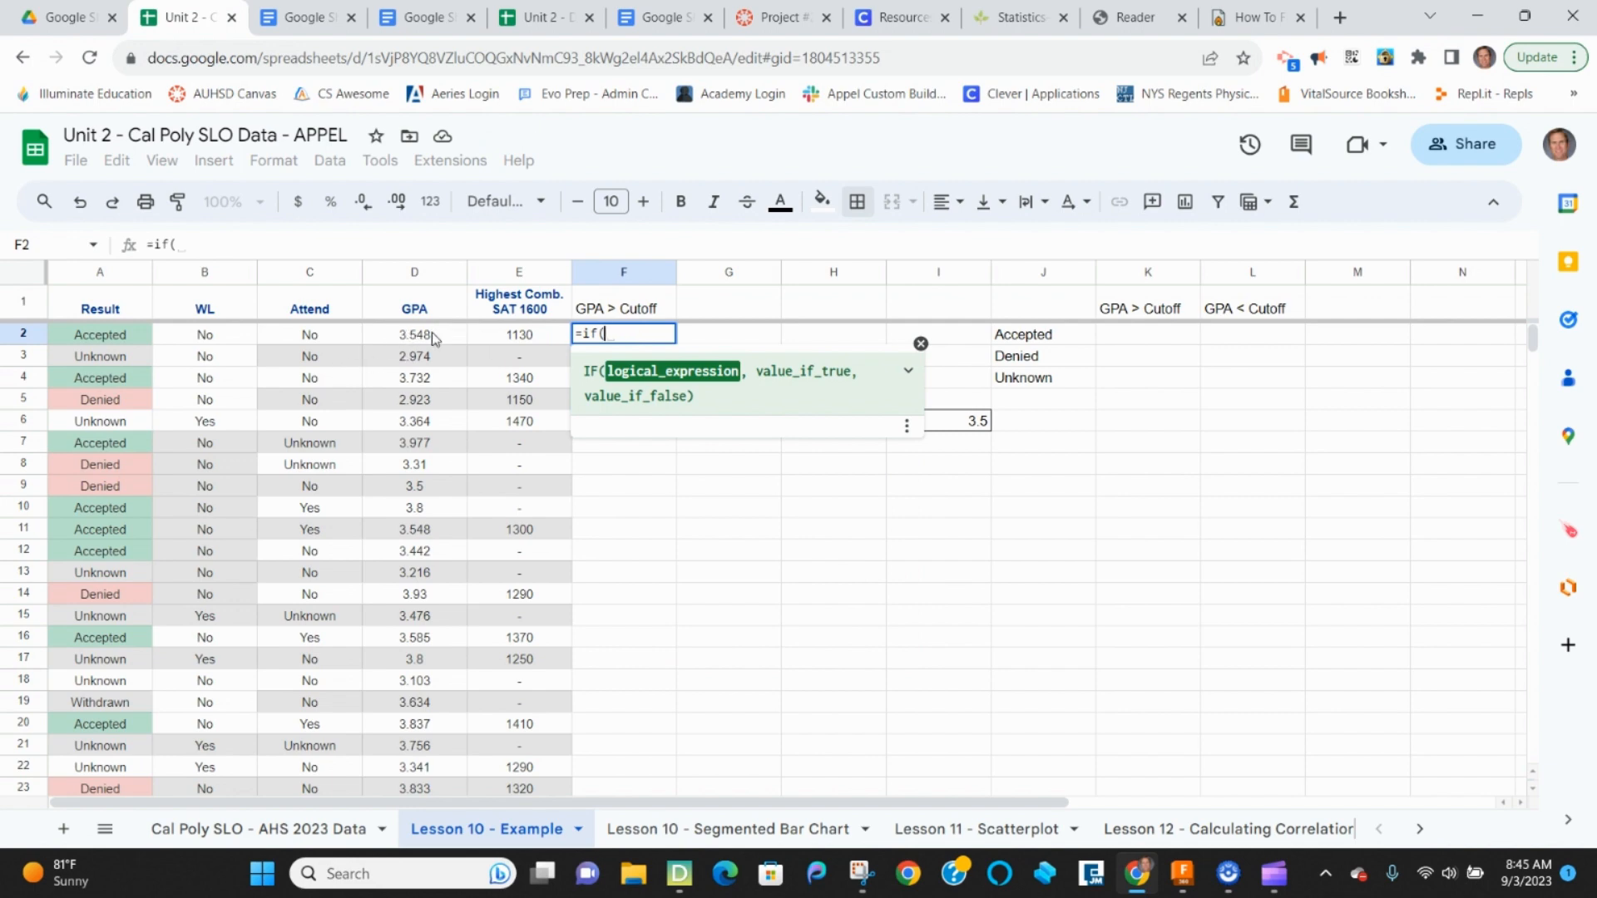
left_click(432, 333)
type(">")
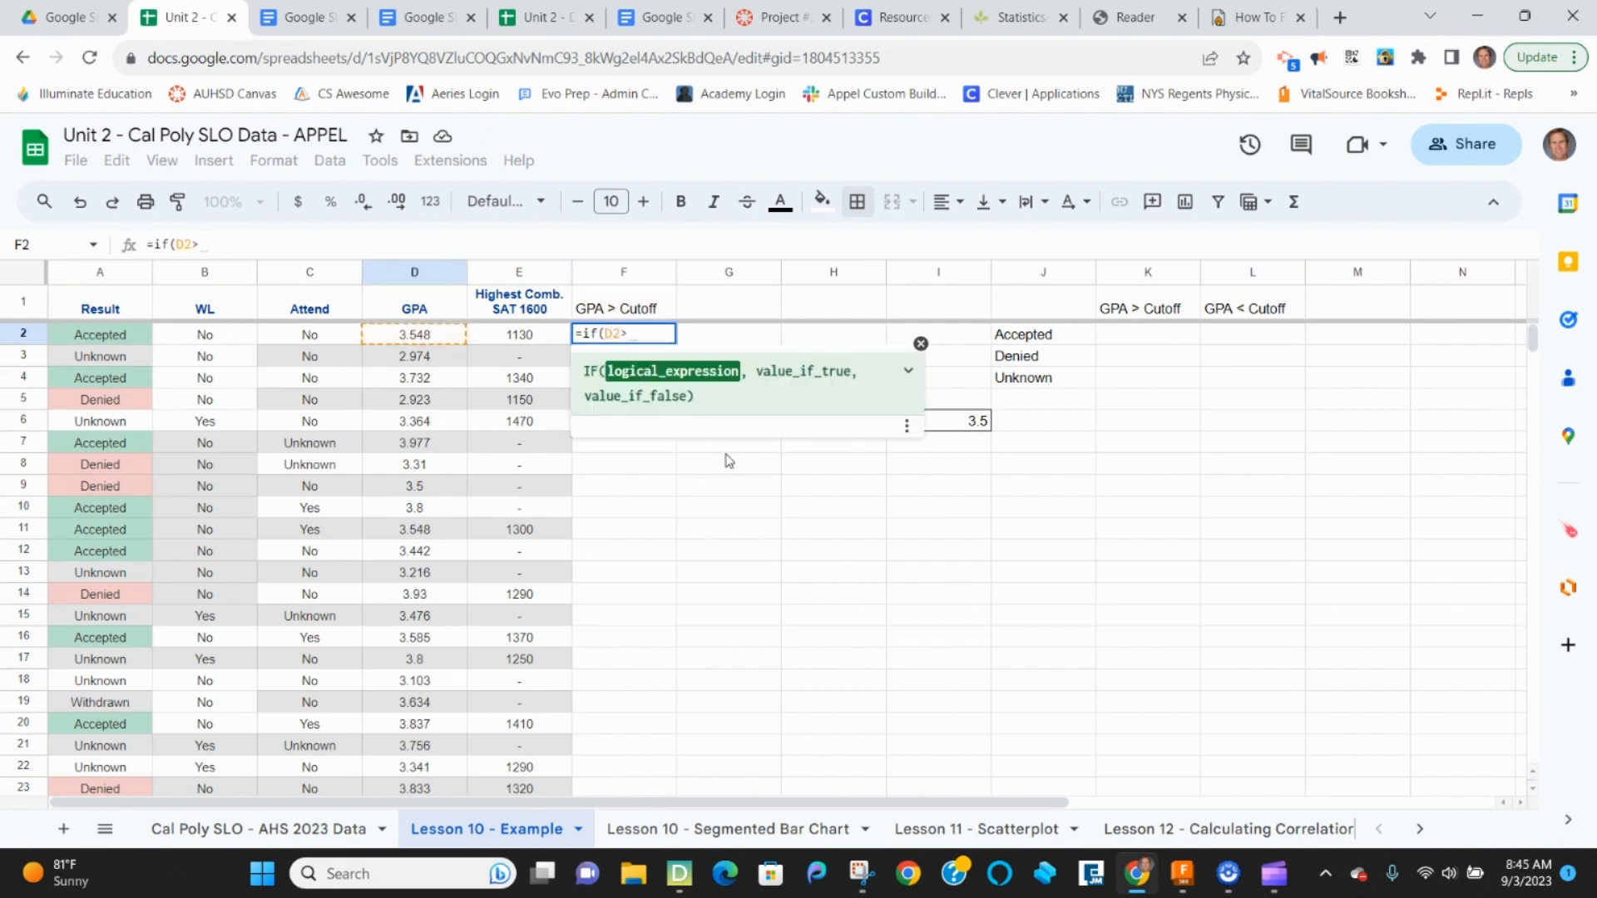
left_click(982, 425)
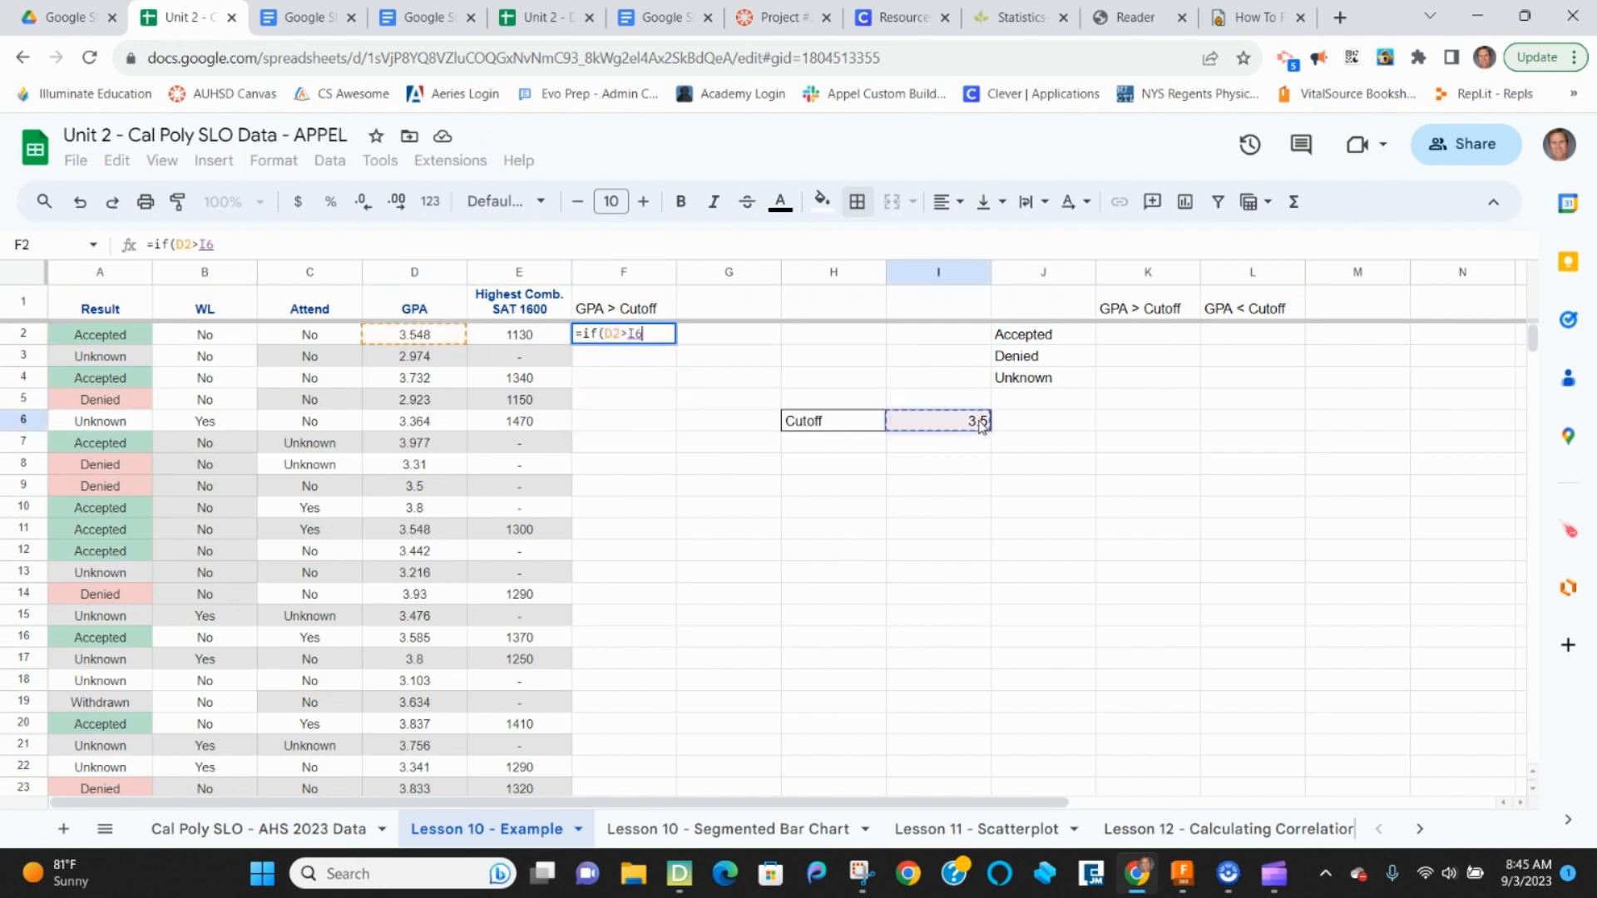
type(", \"YES")
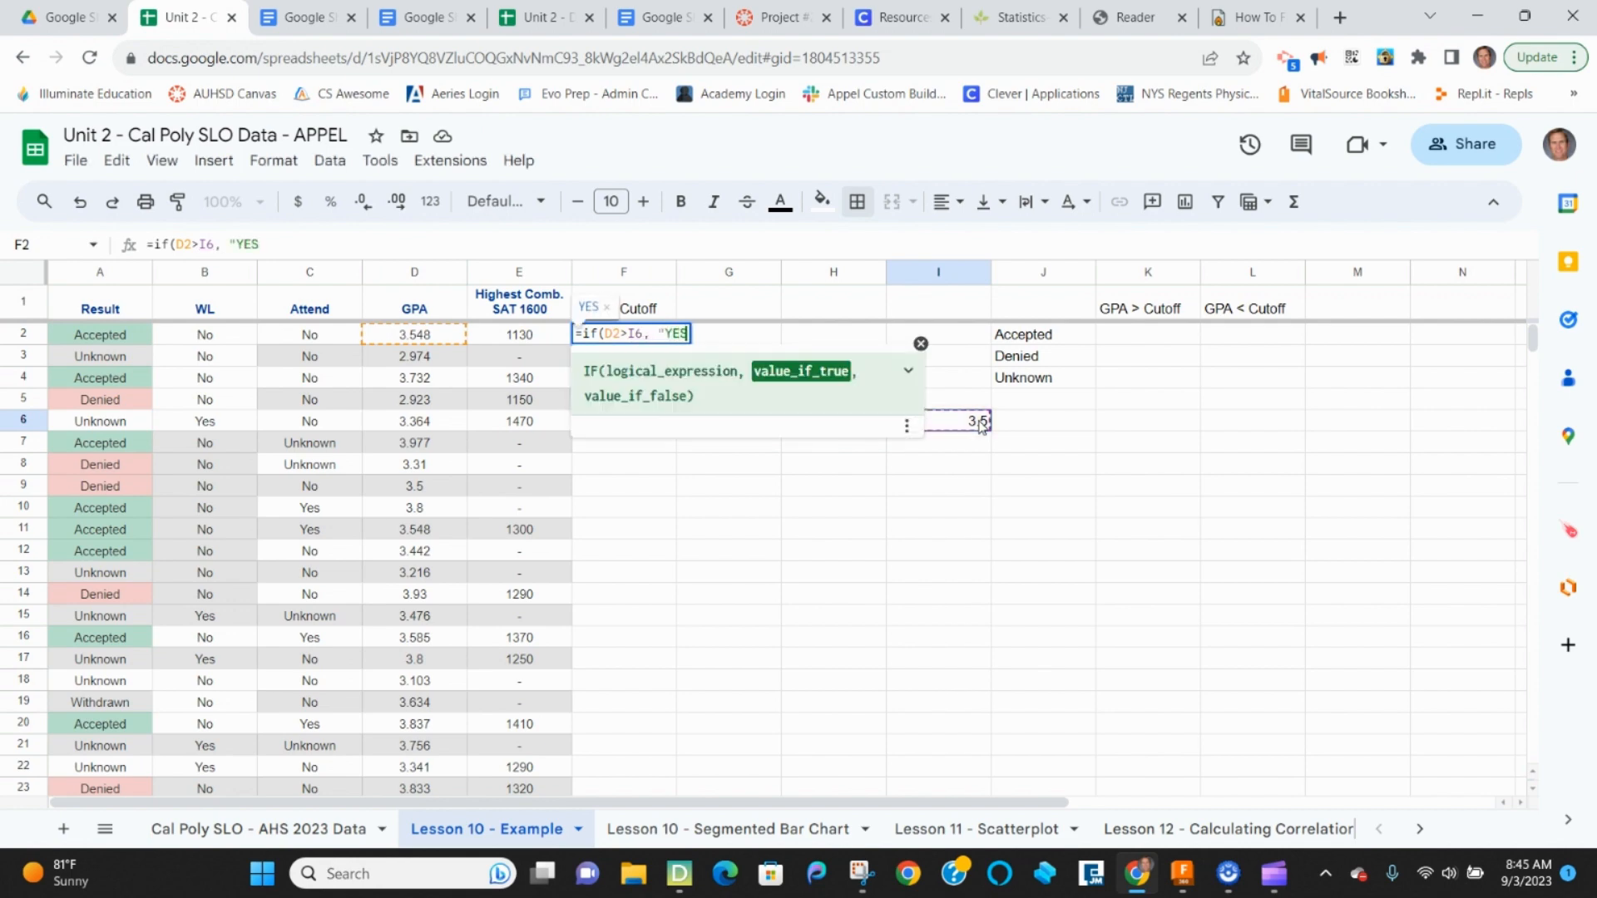
type("\", \"N")
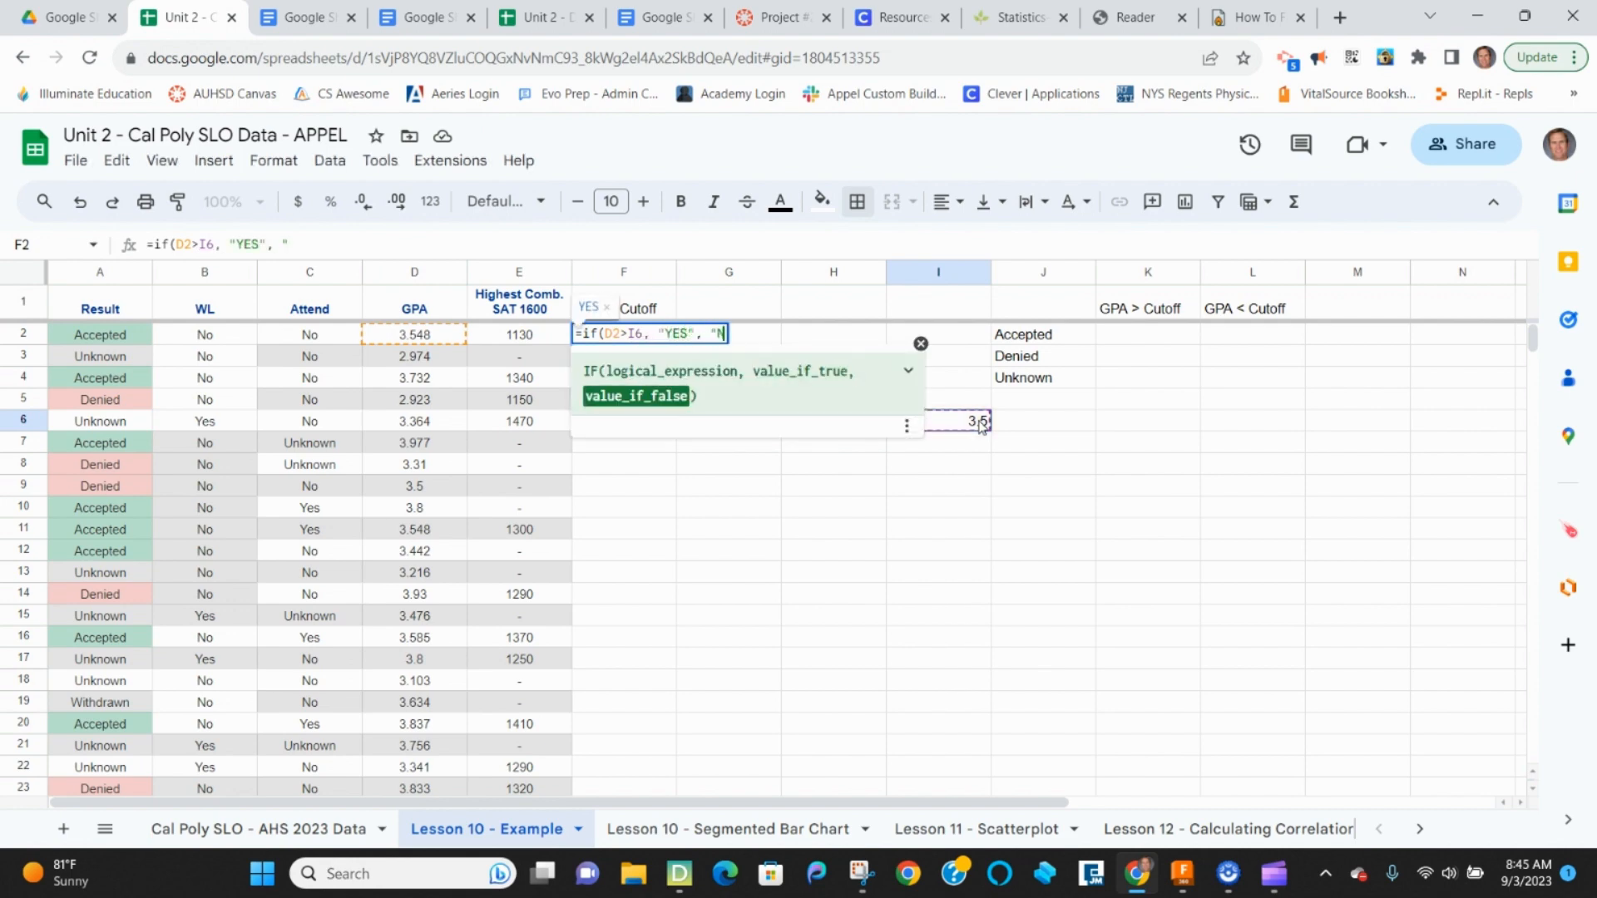
type("O\")")
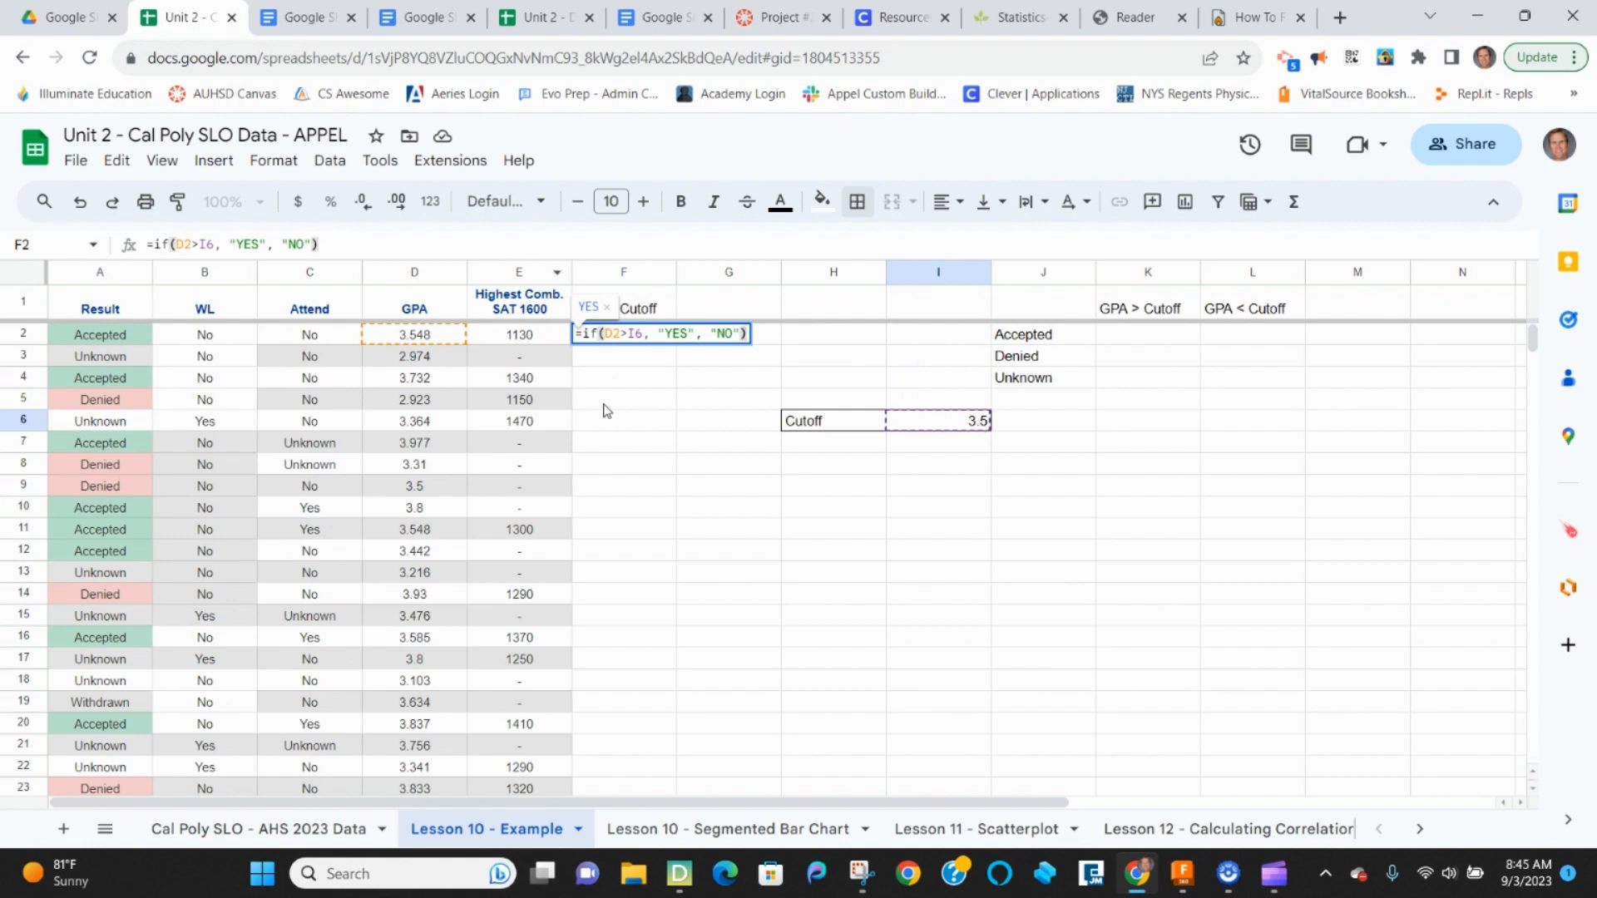
- Make the cutoff reference in the F2 formula absolute as $I$6, and accept the suggested autofill for the rest of column F
left_click(197, 242)
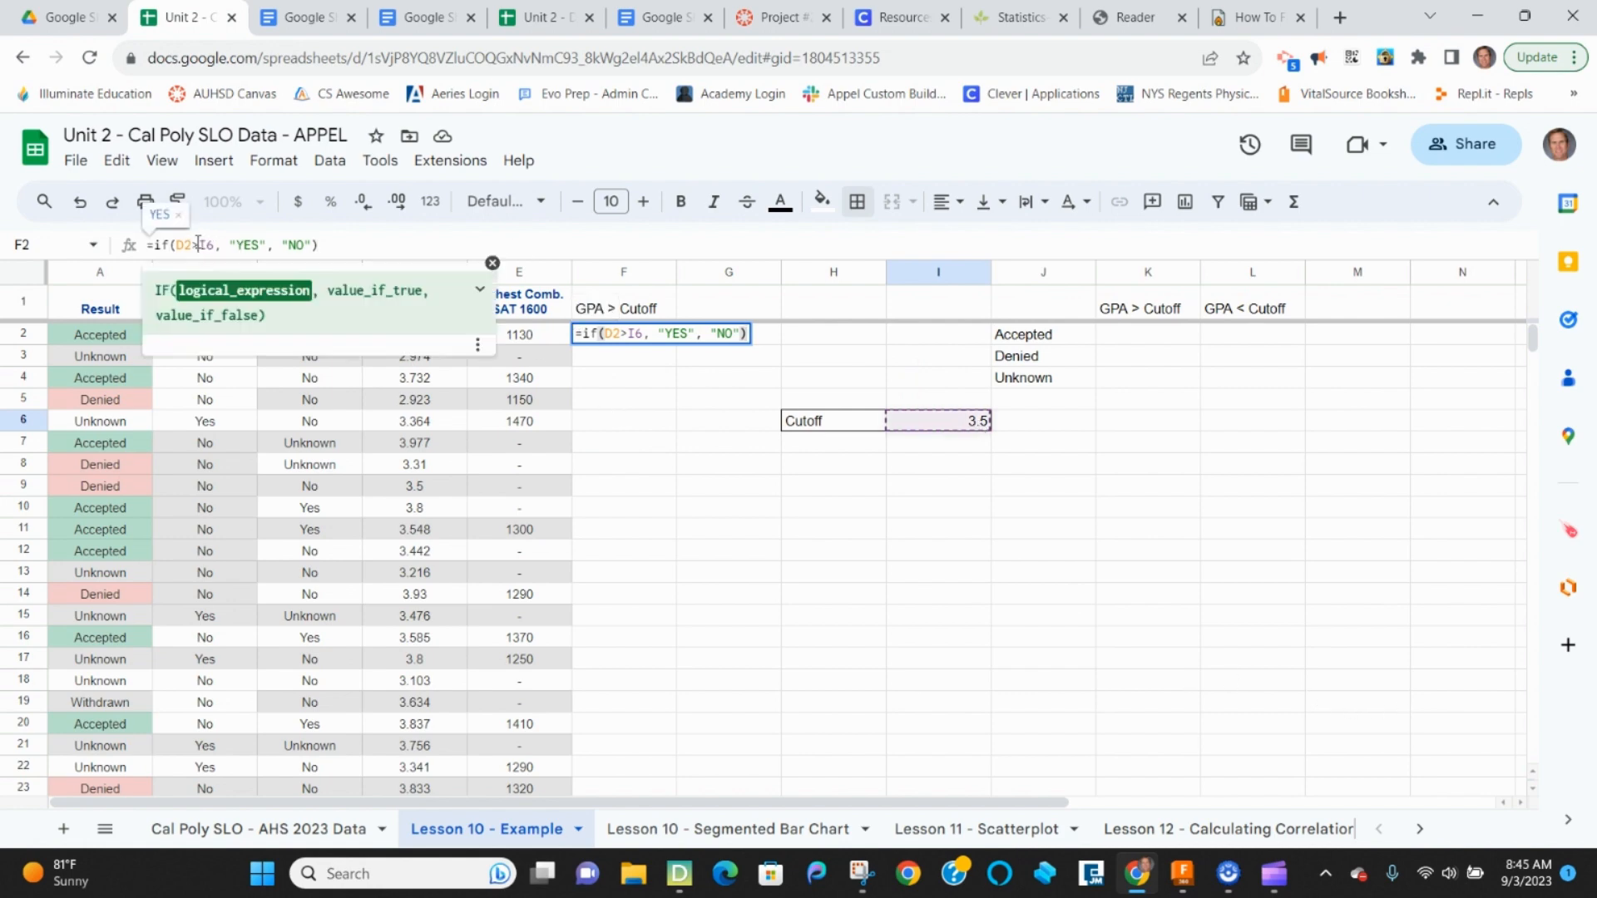
type("$")
key("Right")
type("$")
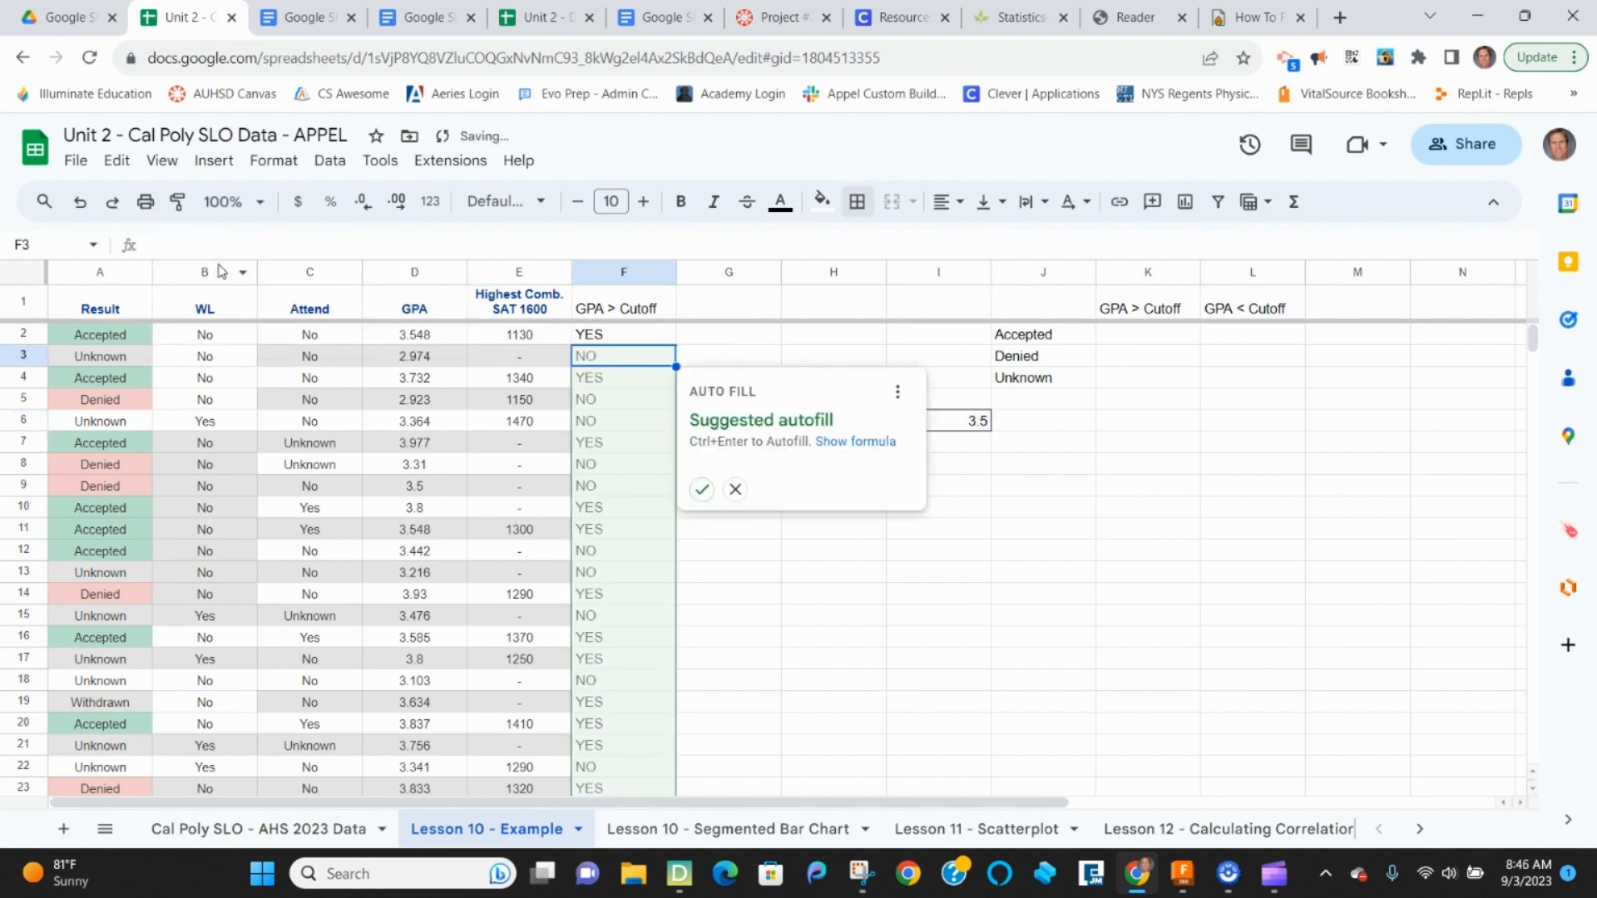
left_click(697, 493)
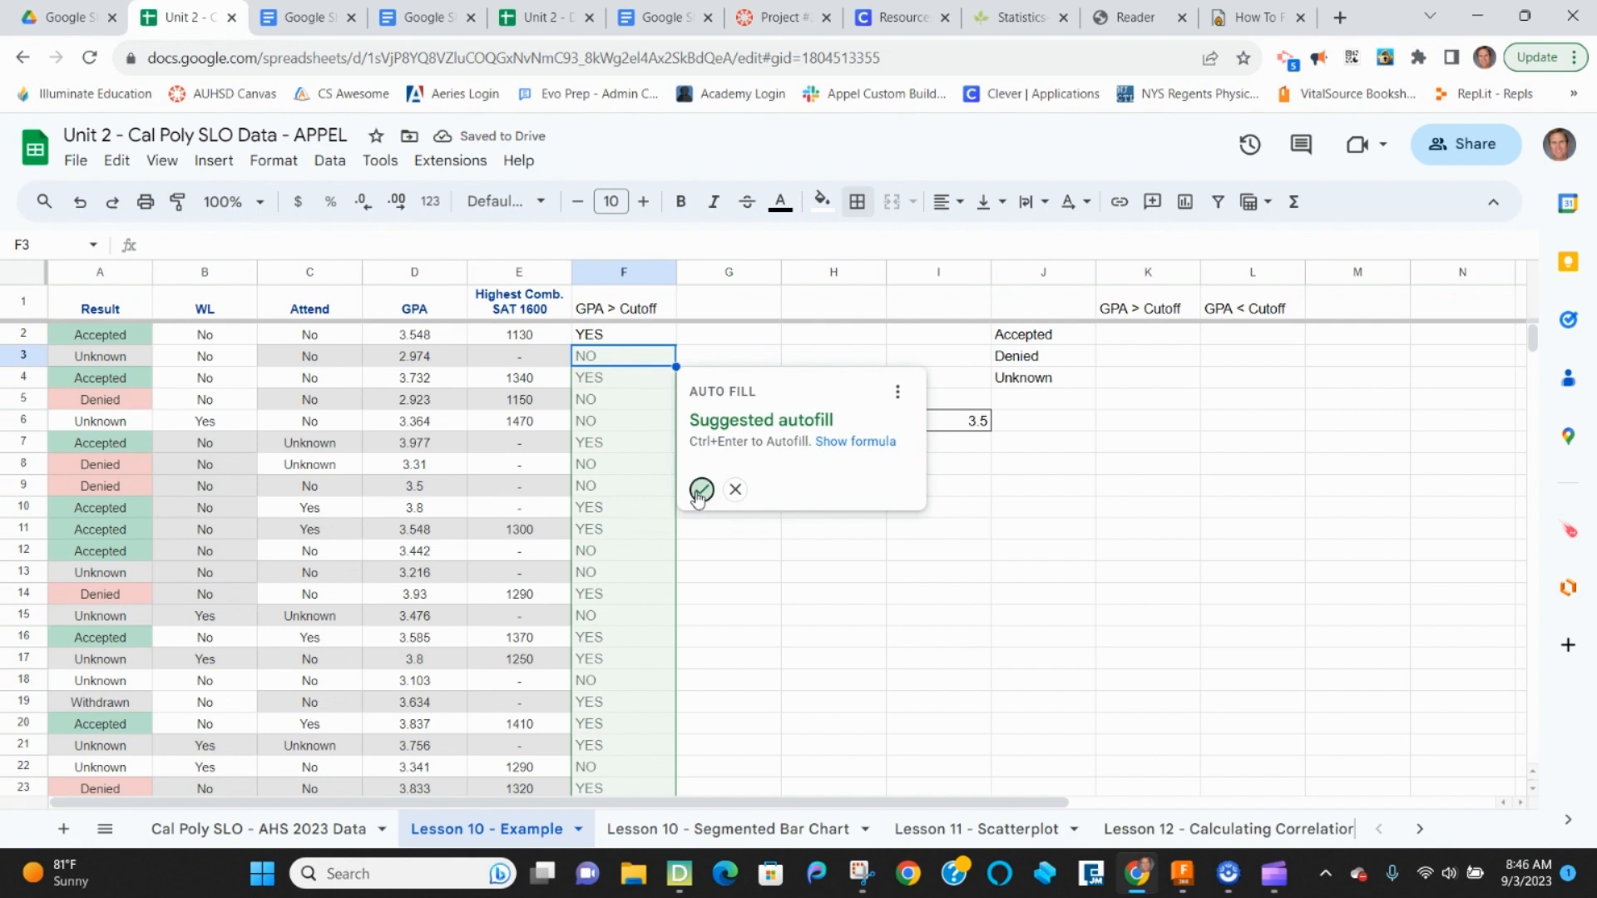
- Compare the GPAs in D2:D6 with their flags in the GPA > Cutoff column
left_click(407, 336)
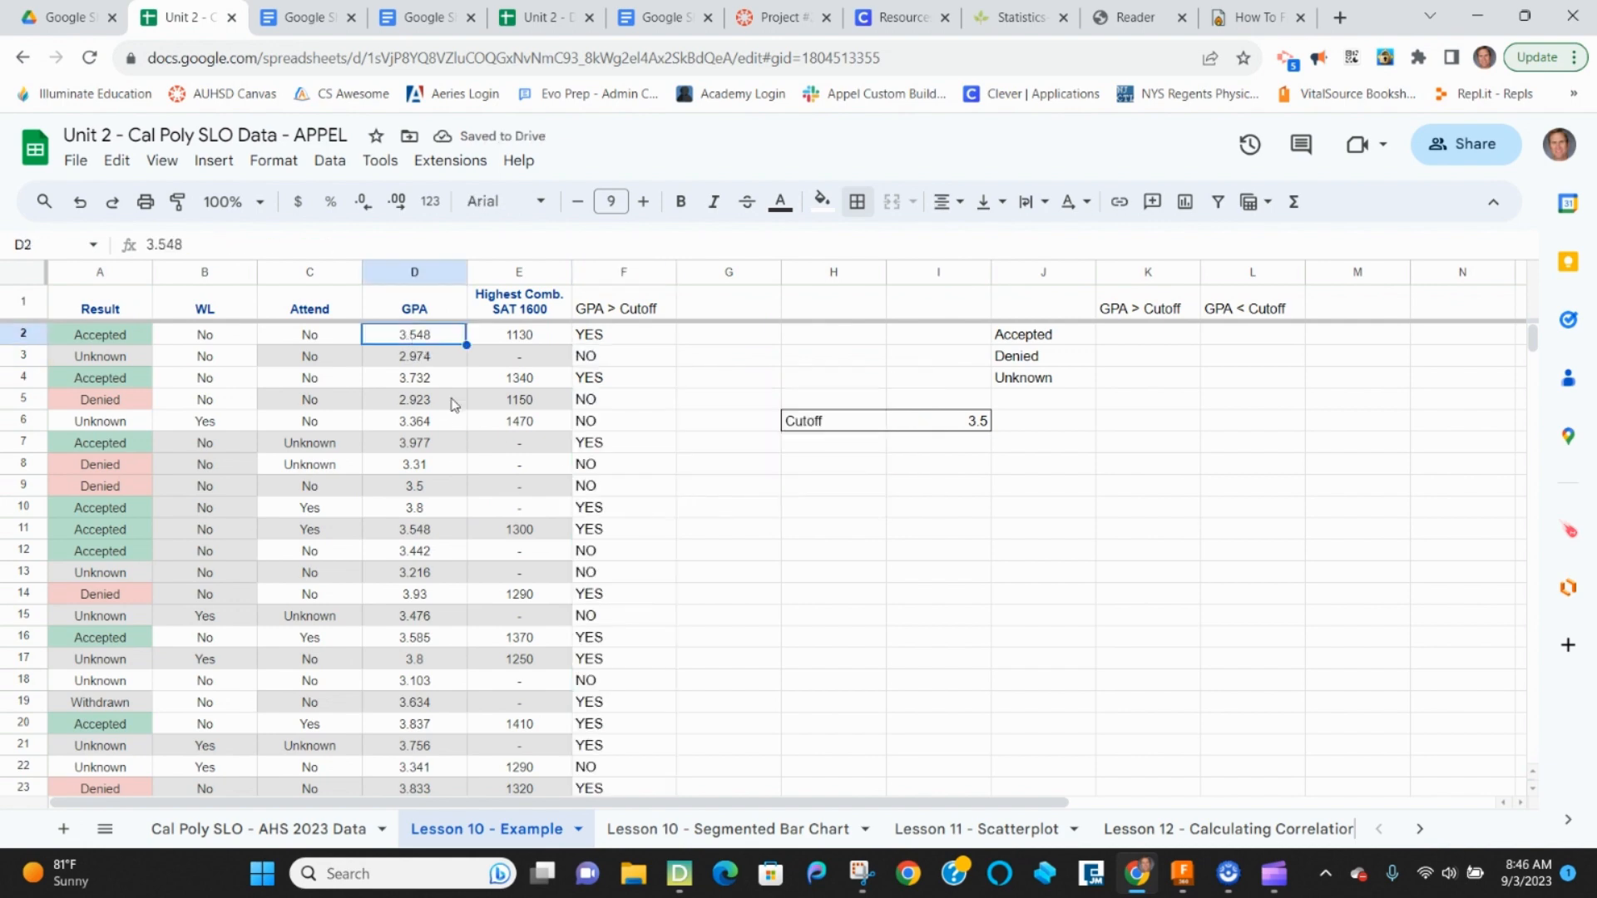
left_click(412, 362)
left_click(417, 382)
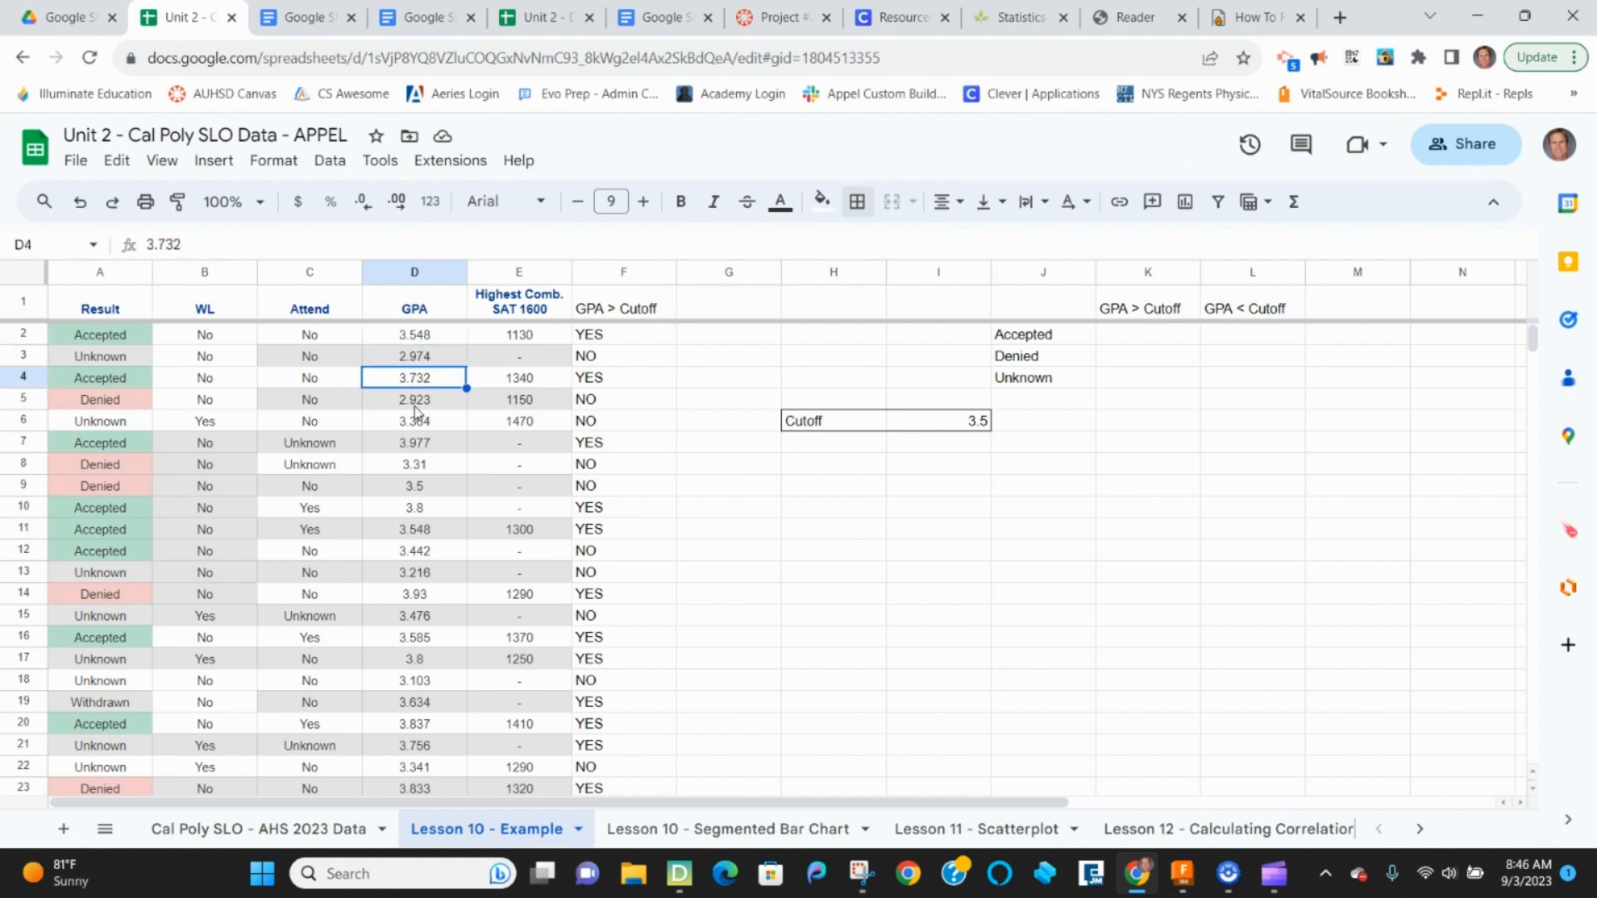
left_click(414, 404)
left_click(420, 425)
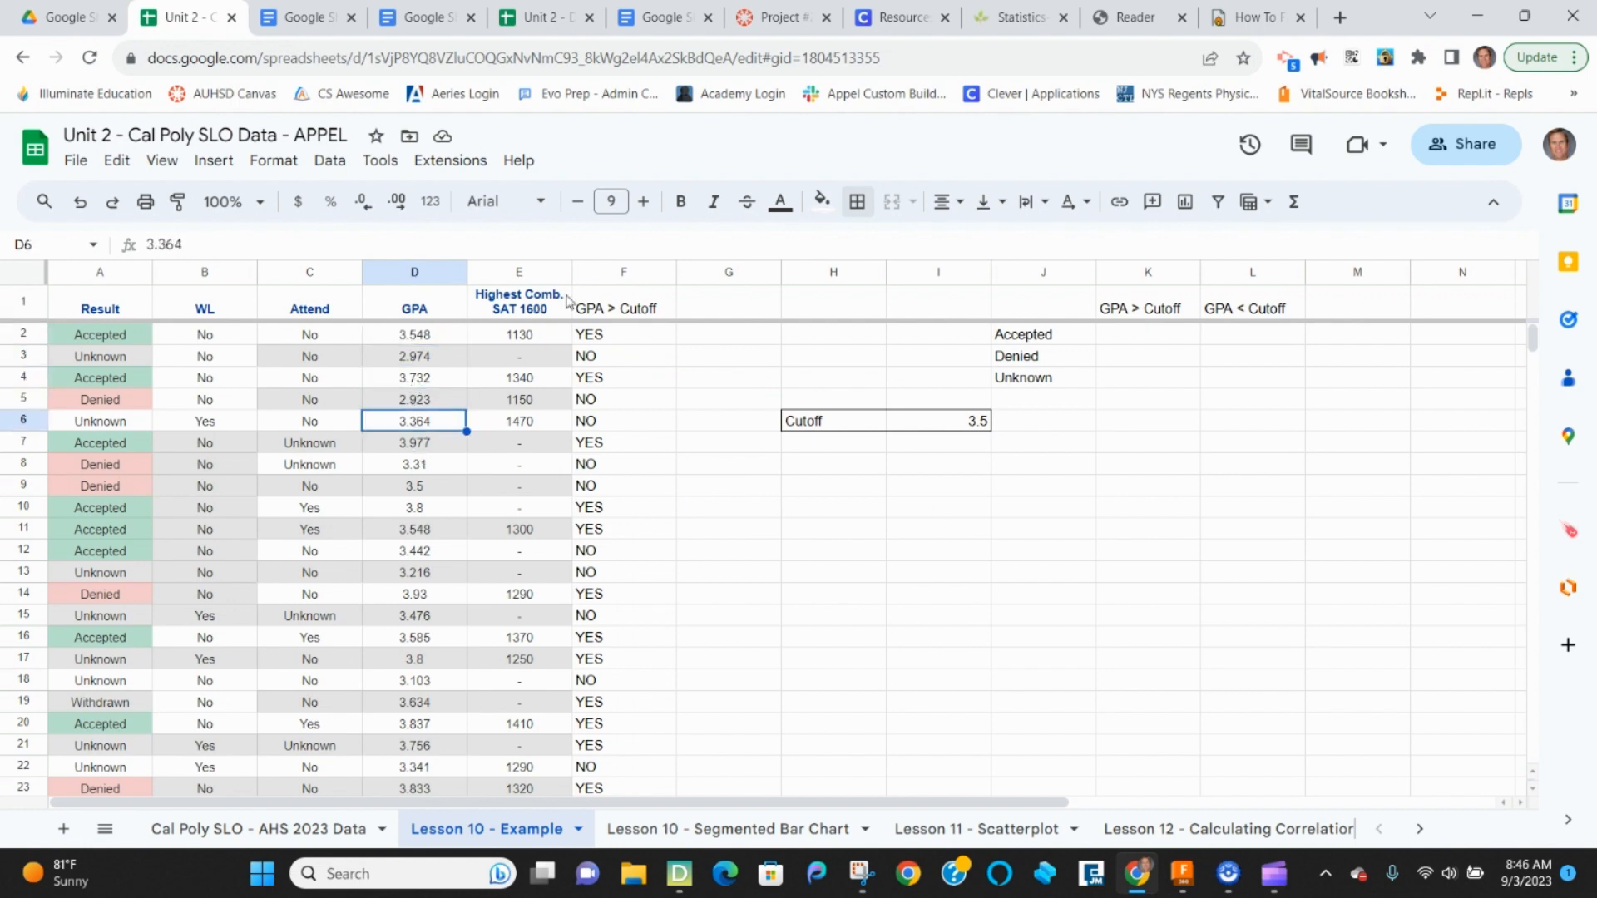
- Add a conditional formatting rule to column F that fills cells green when the text is exactly YES
left_click(606, 274)
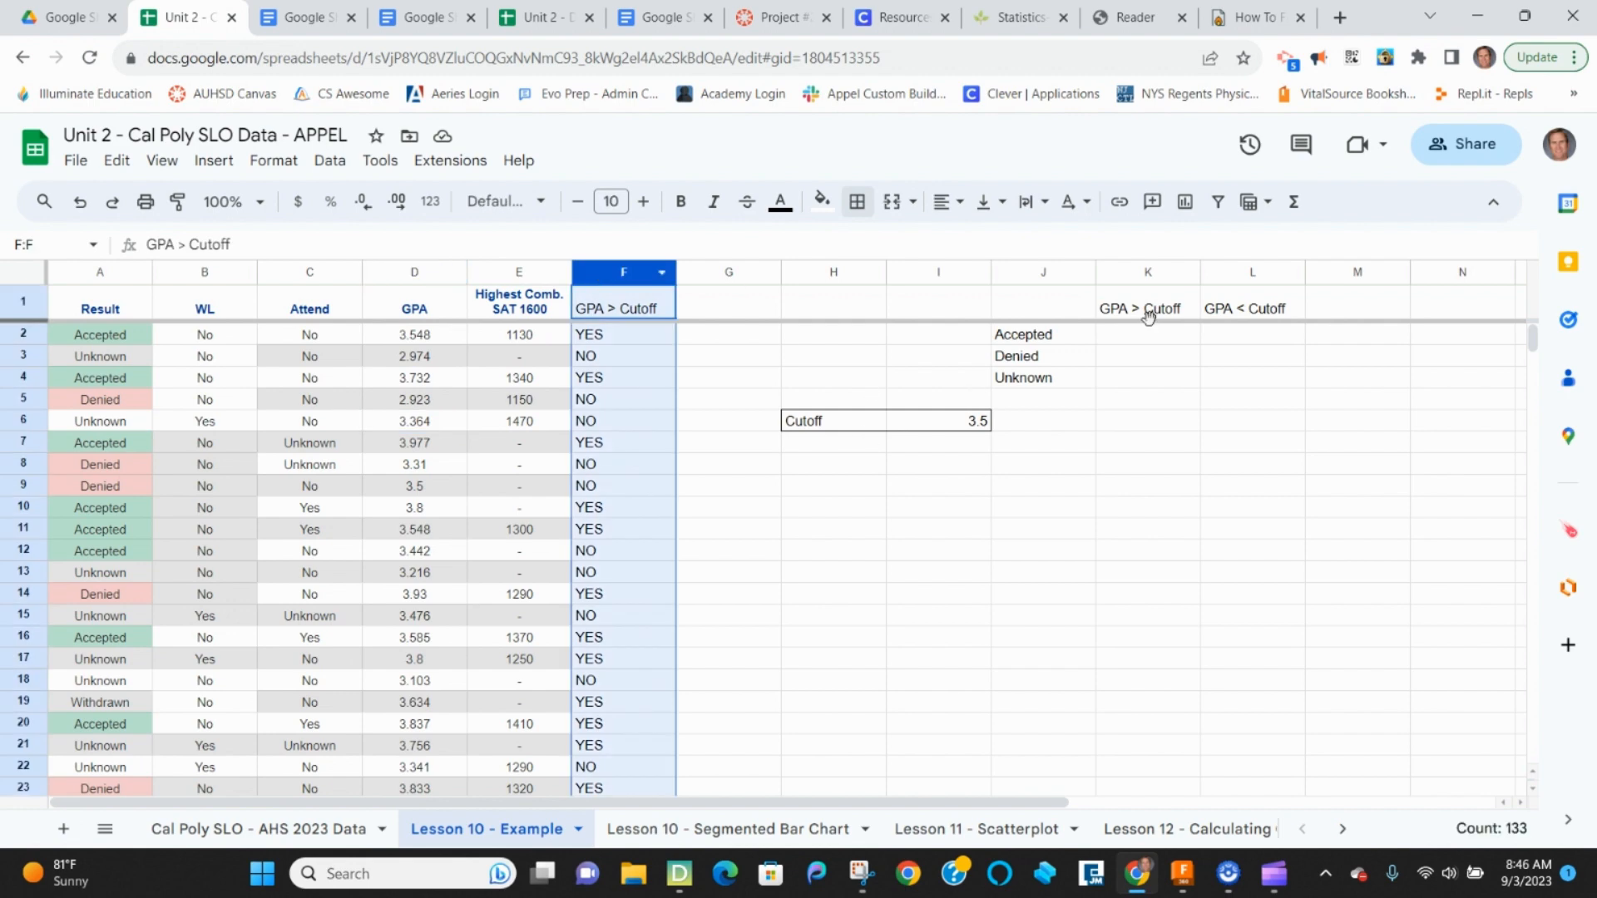
left_click(273, 161)
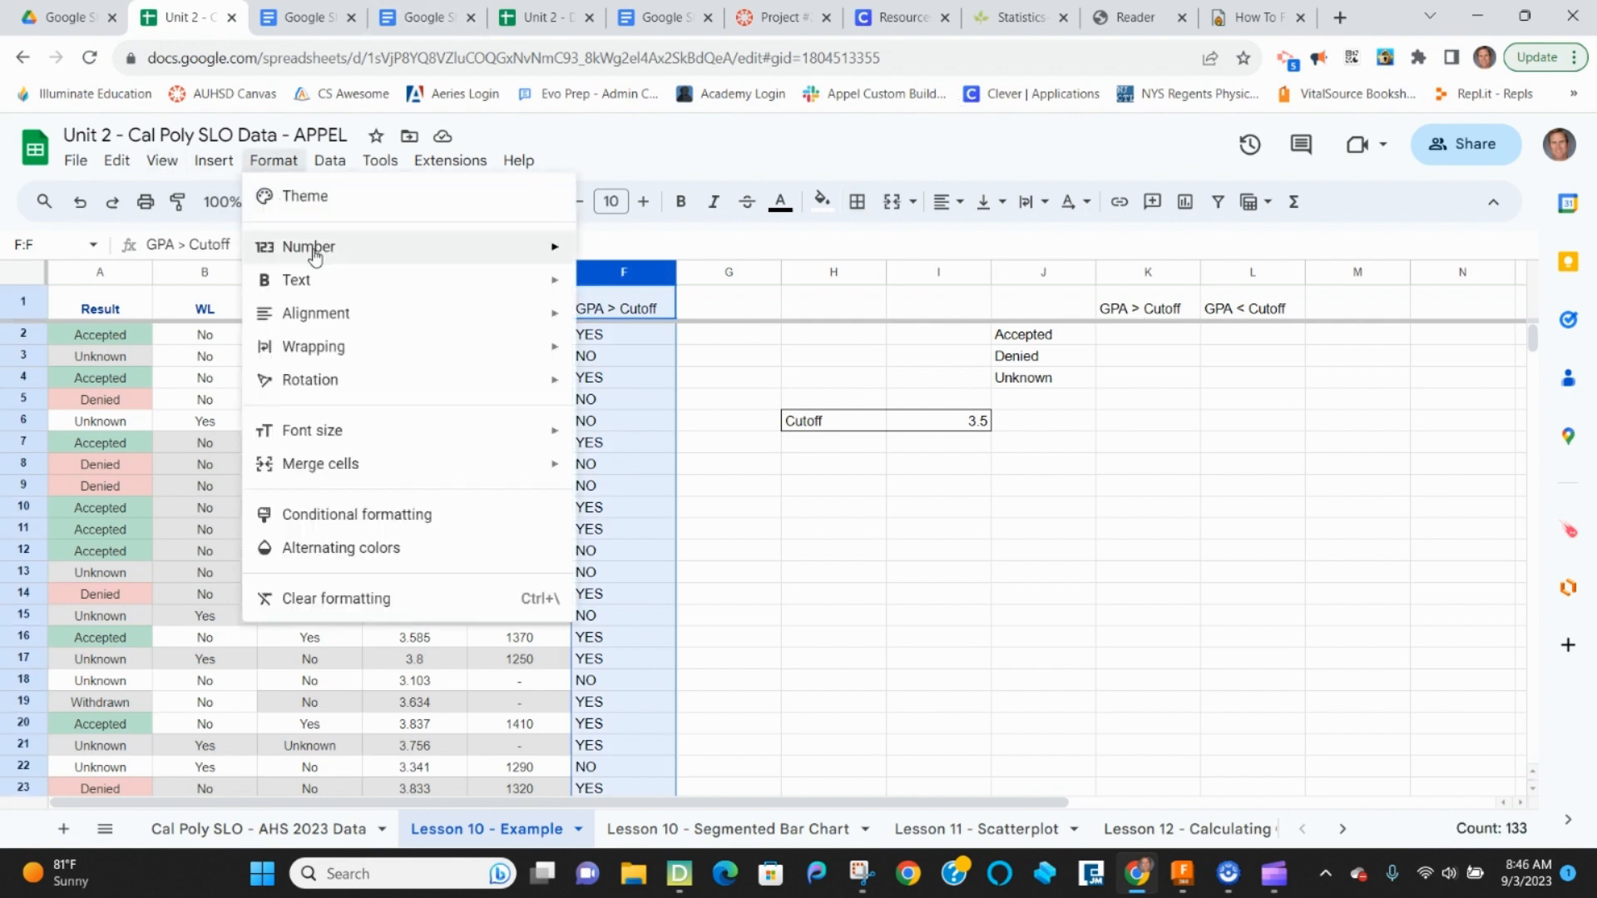
left_click(359, 524)
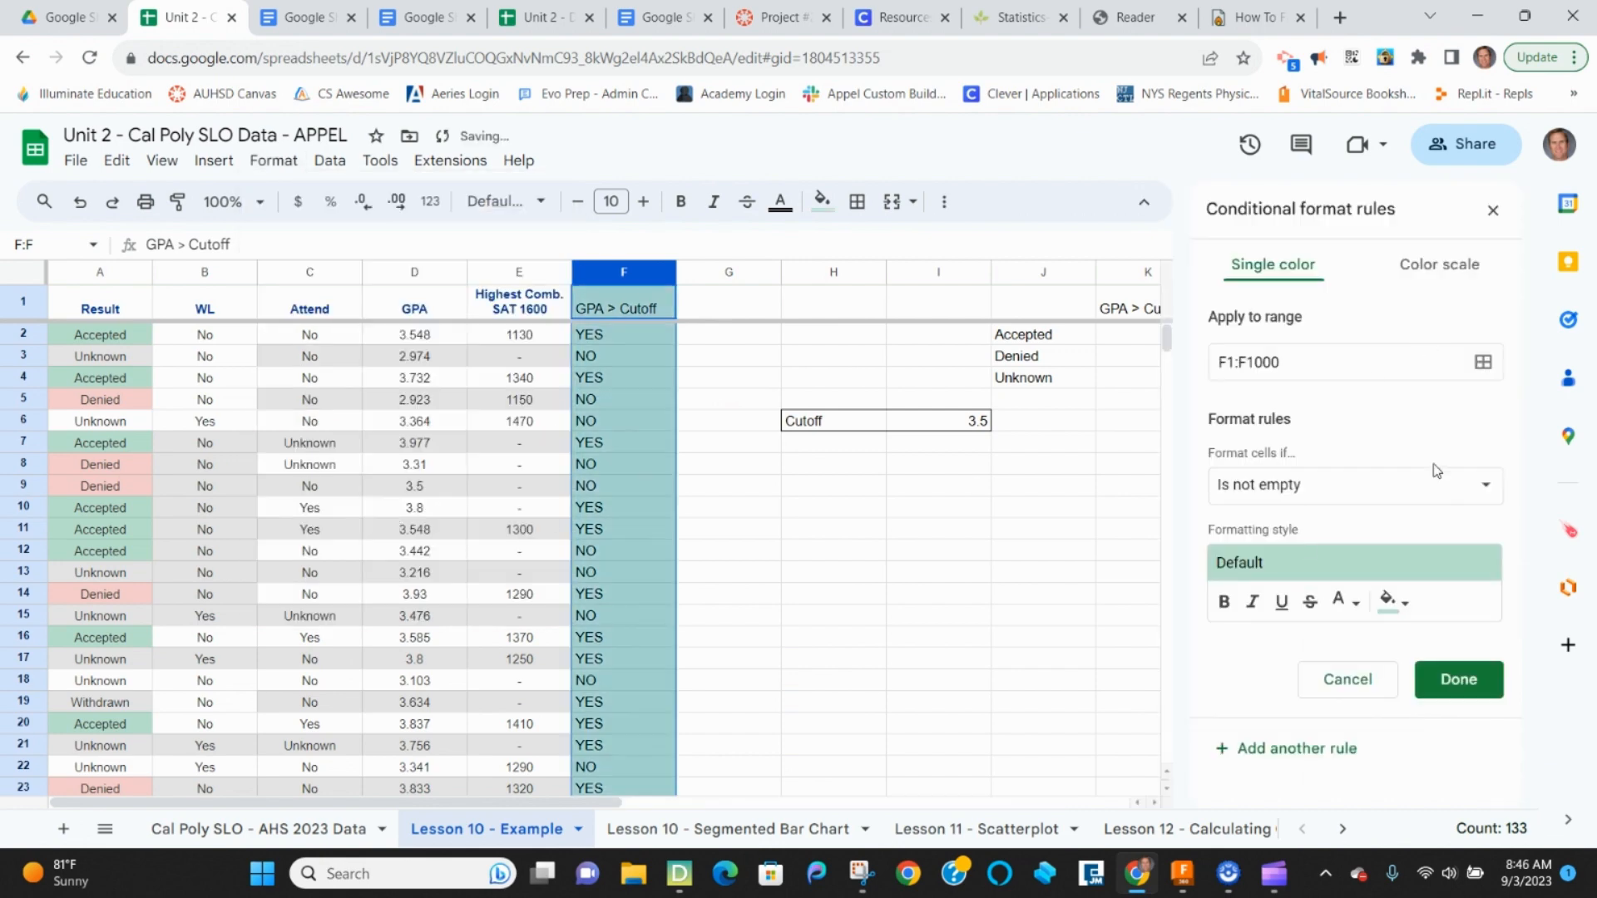
left_click(1400, 486)
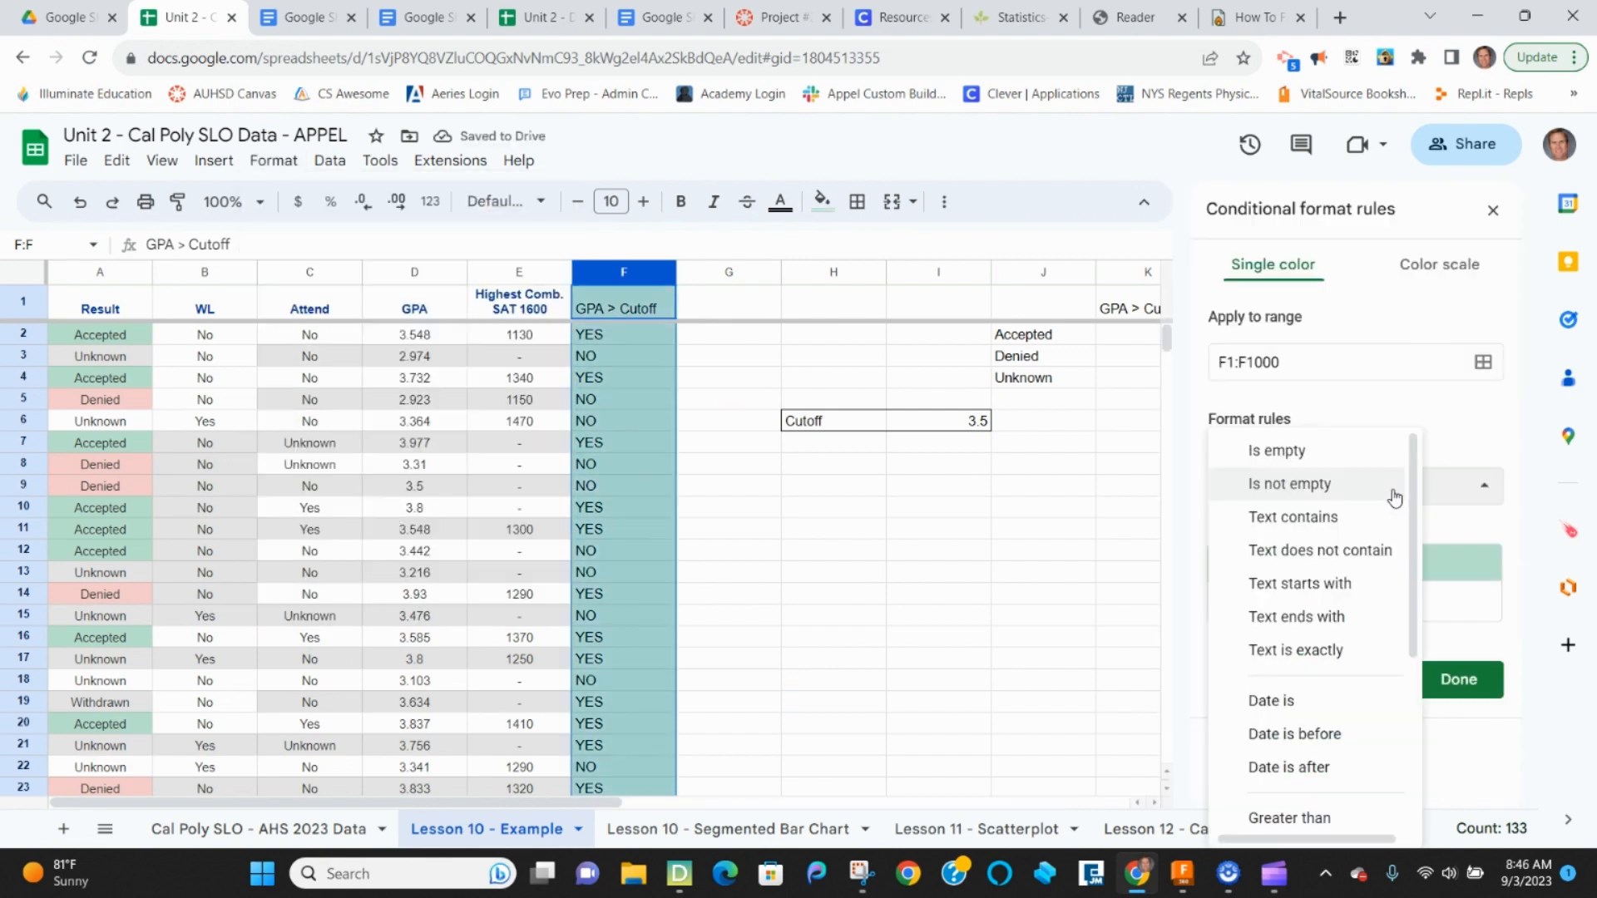
left_click(1322, 649)
left_click(1312, 532)
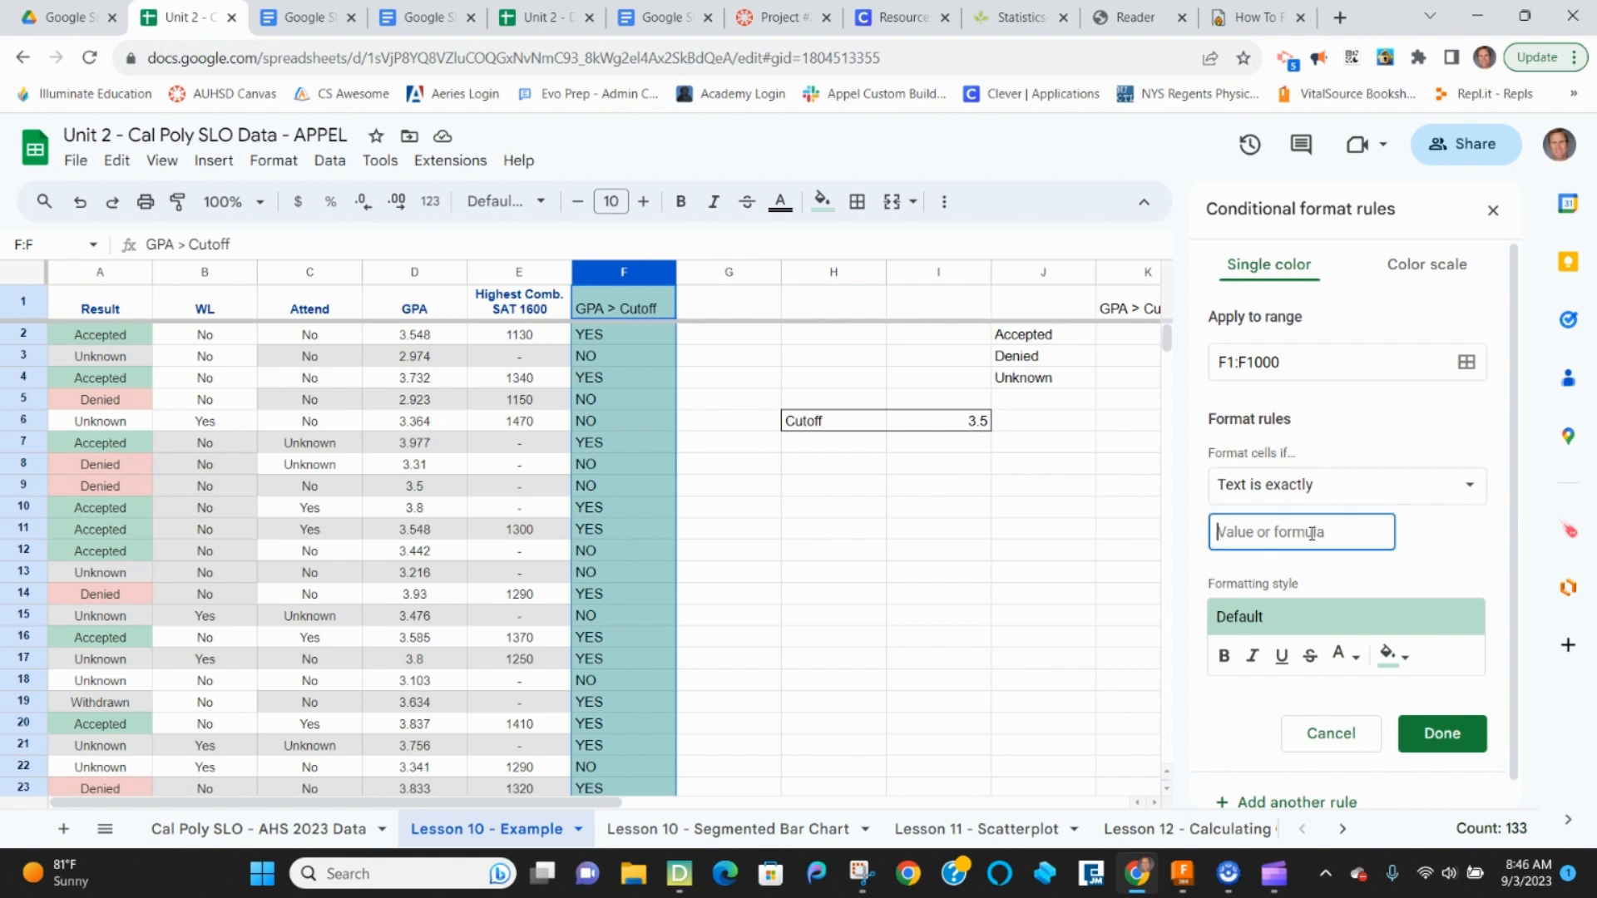
type("YES")
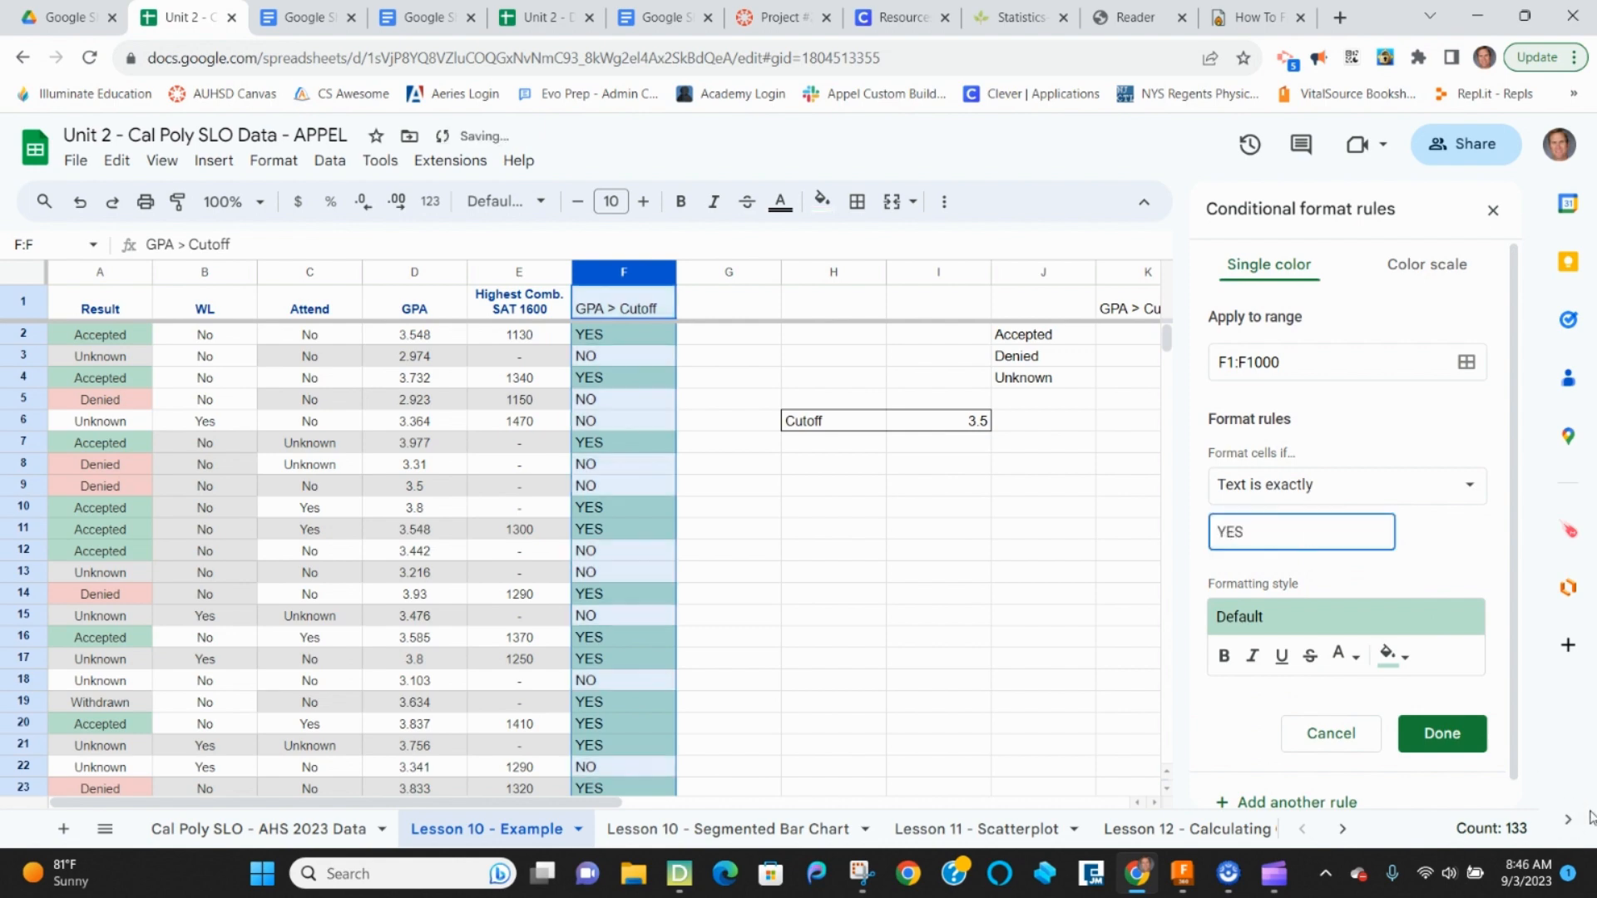
left_click(1440, 735)
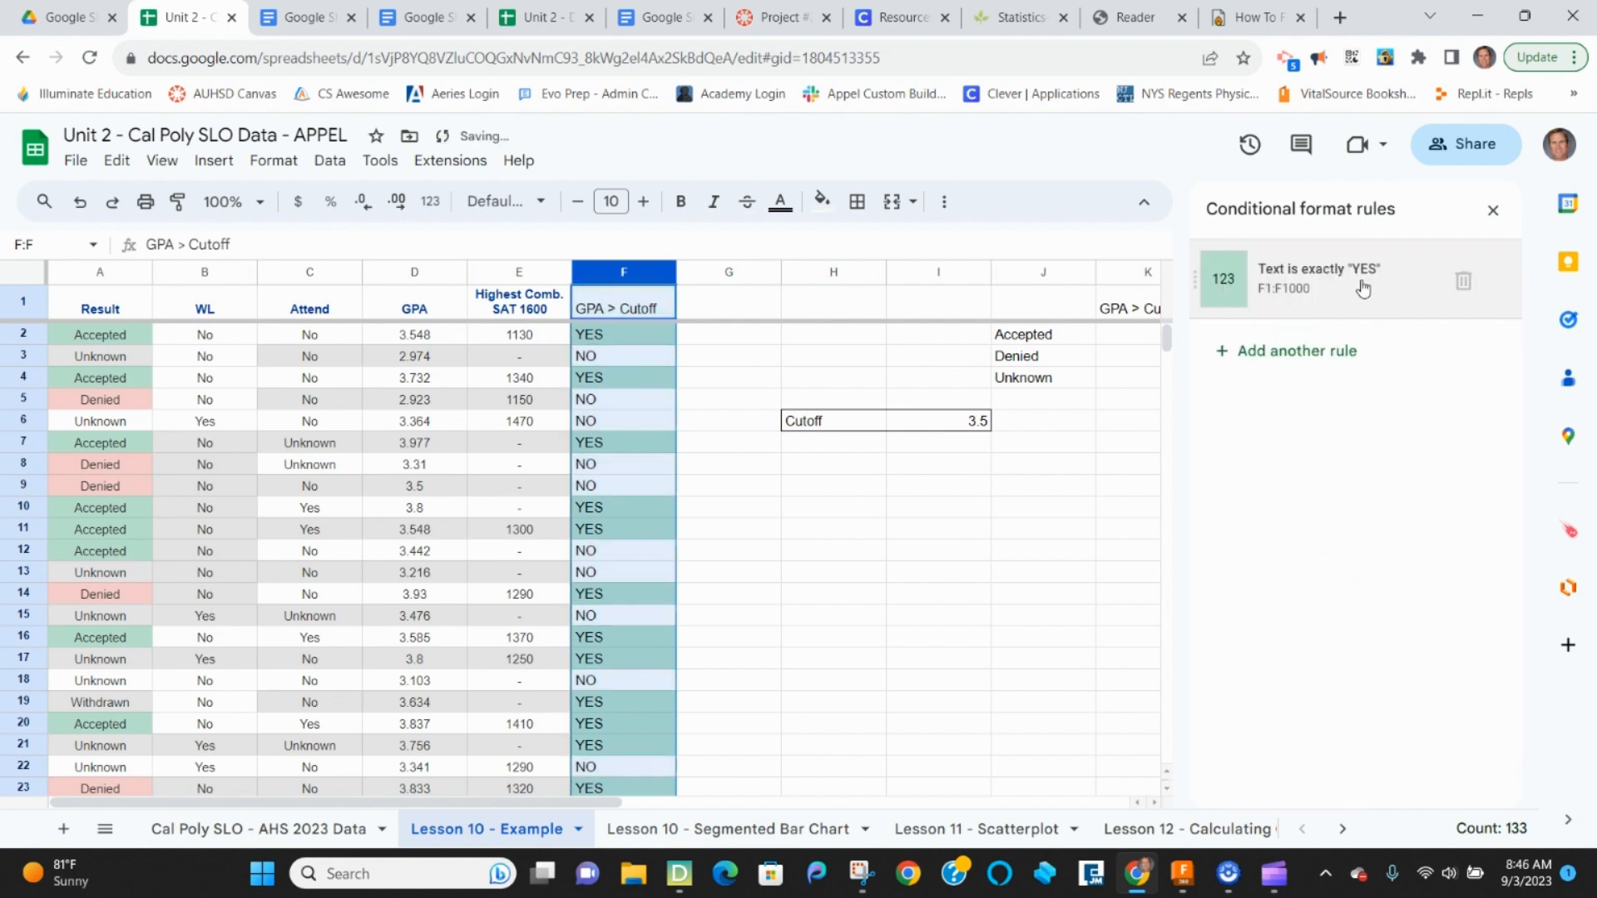
- Add a second conditional formatting rule to column F that fills cells light red when the text is exactly NO
left_click(1322, 350)
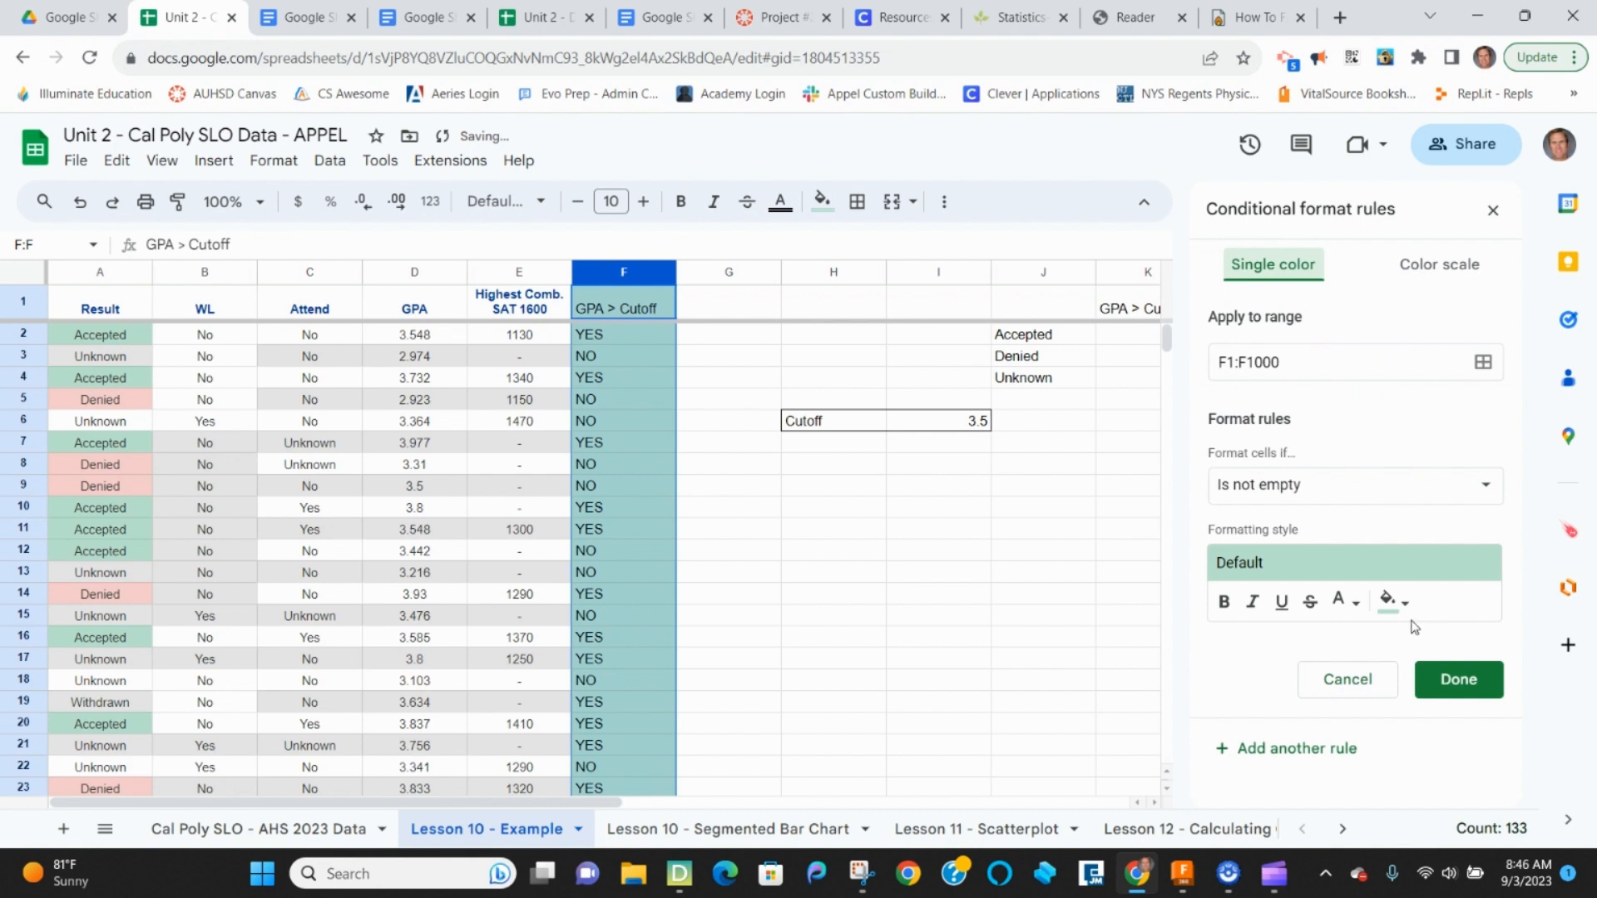
left_click(1356, 503)
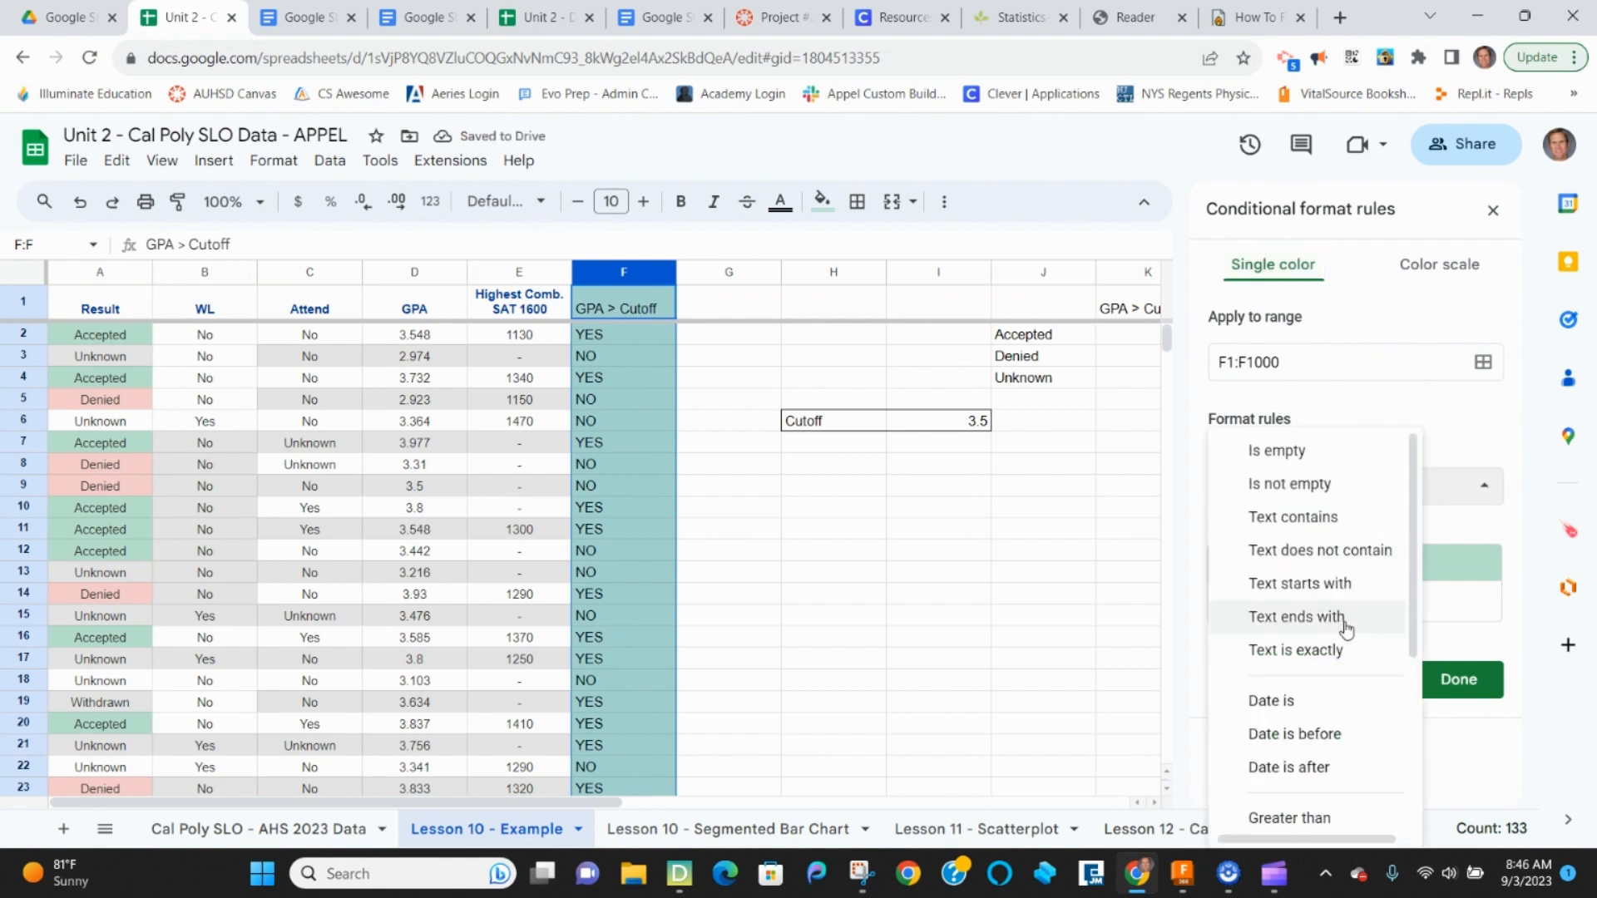
left_click(1294, 649)
left_click(1286, 528)
type("N")
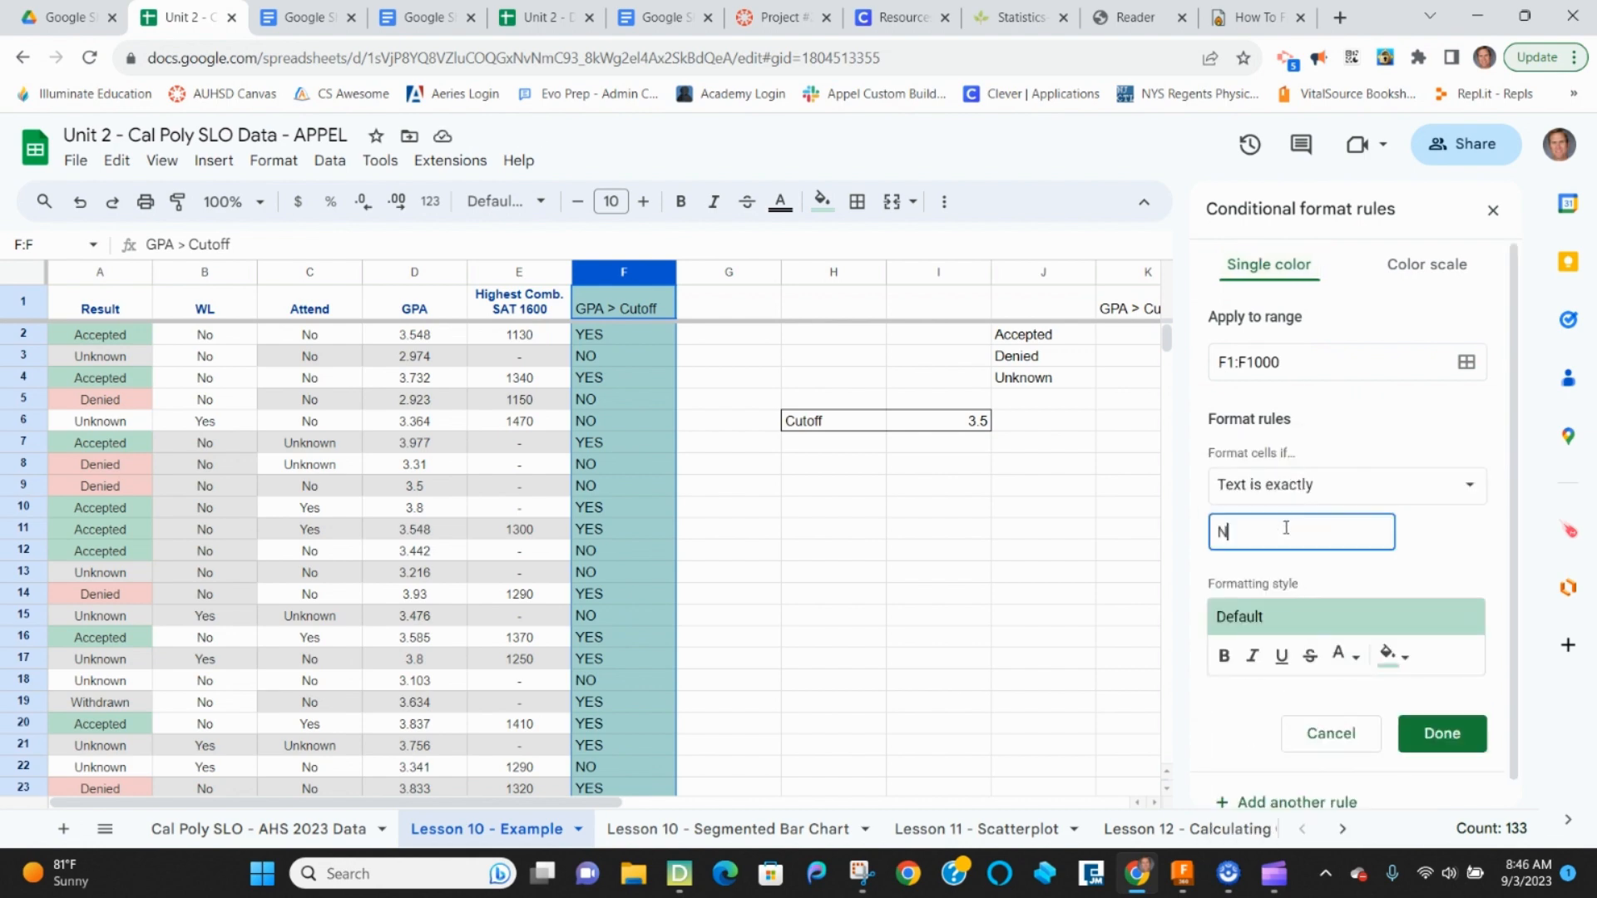
type("O")
left_click(1393, 654)
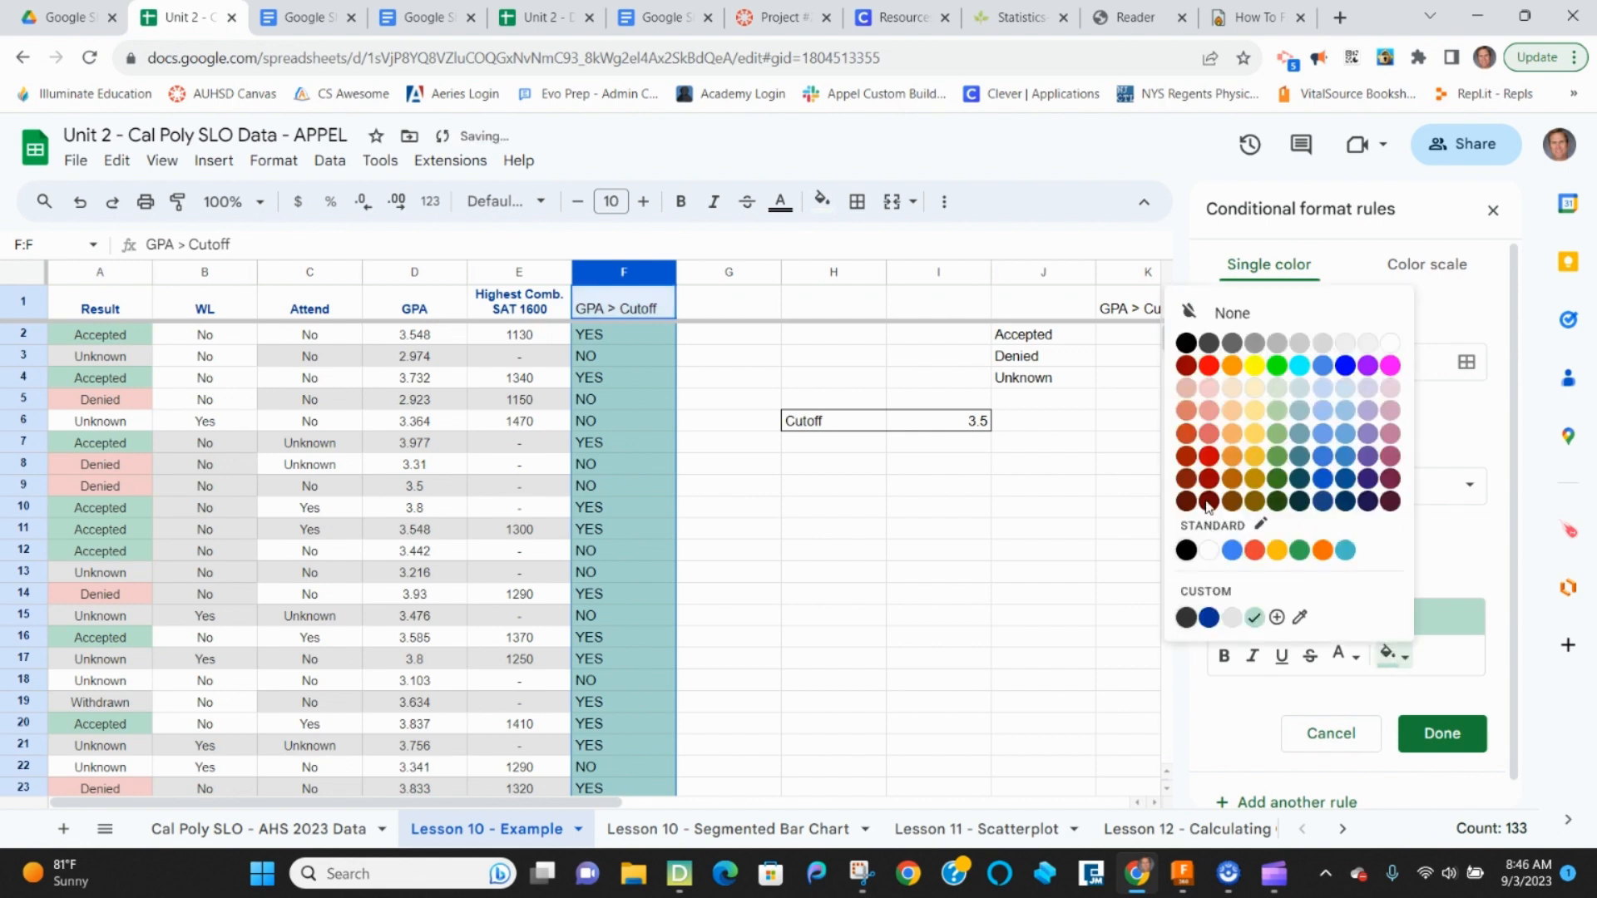
left_click(1212, 397)
left_click(1441, 735)
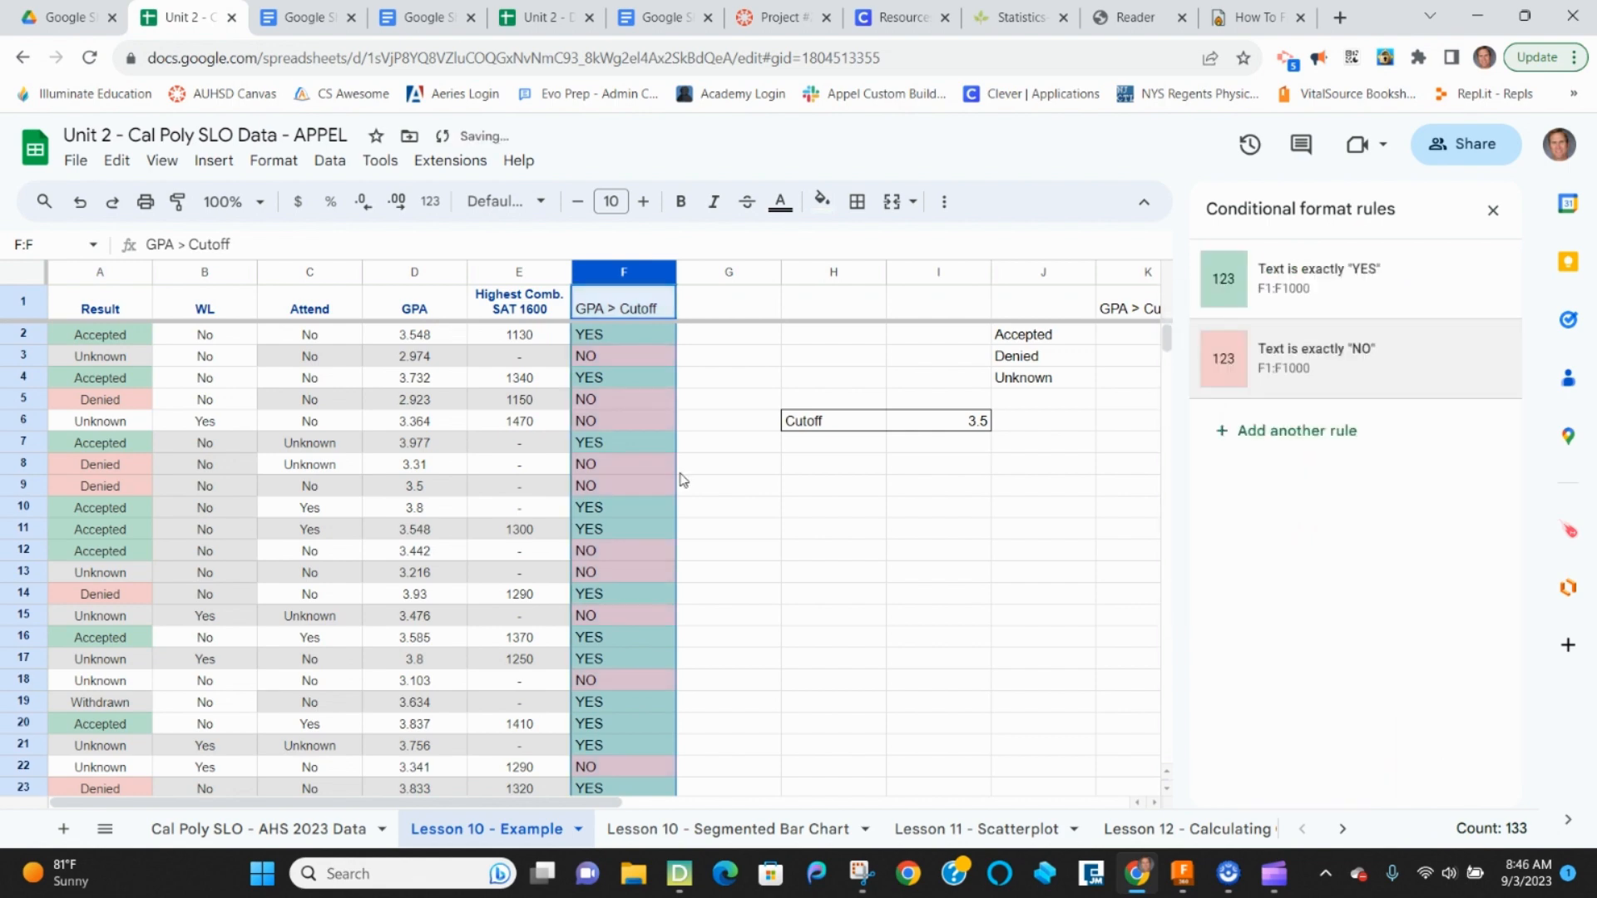
left_click(836, 507)
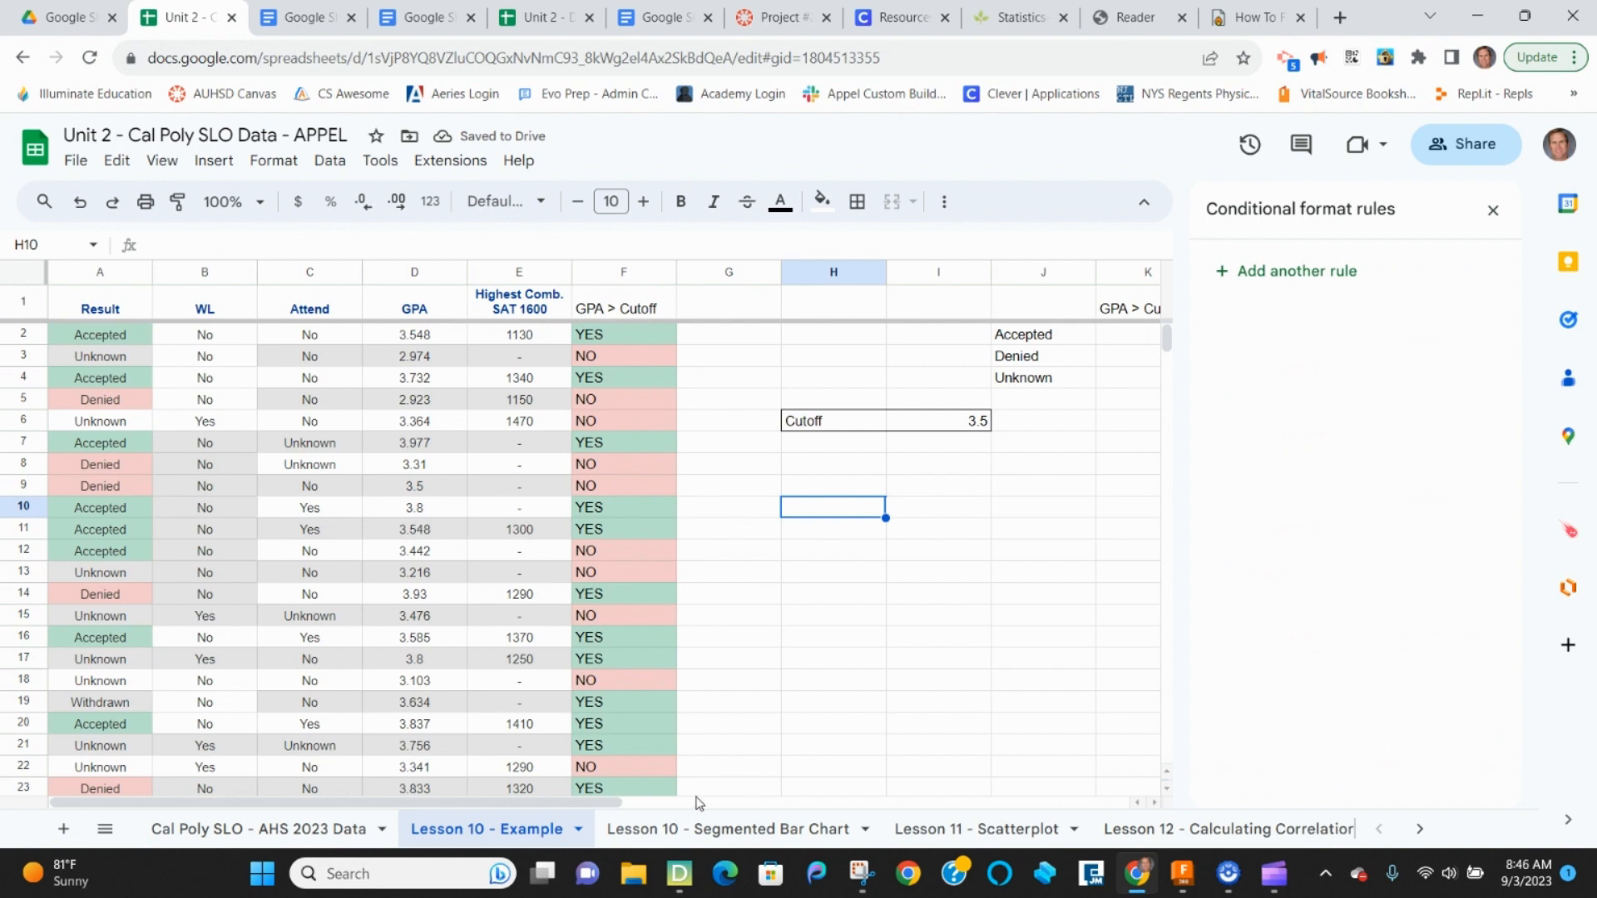
- Add the heading "Combined Result" in G1, beside the GPA > Cutoff column
left_click_drag(617, 811, 821, 810)
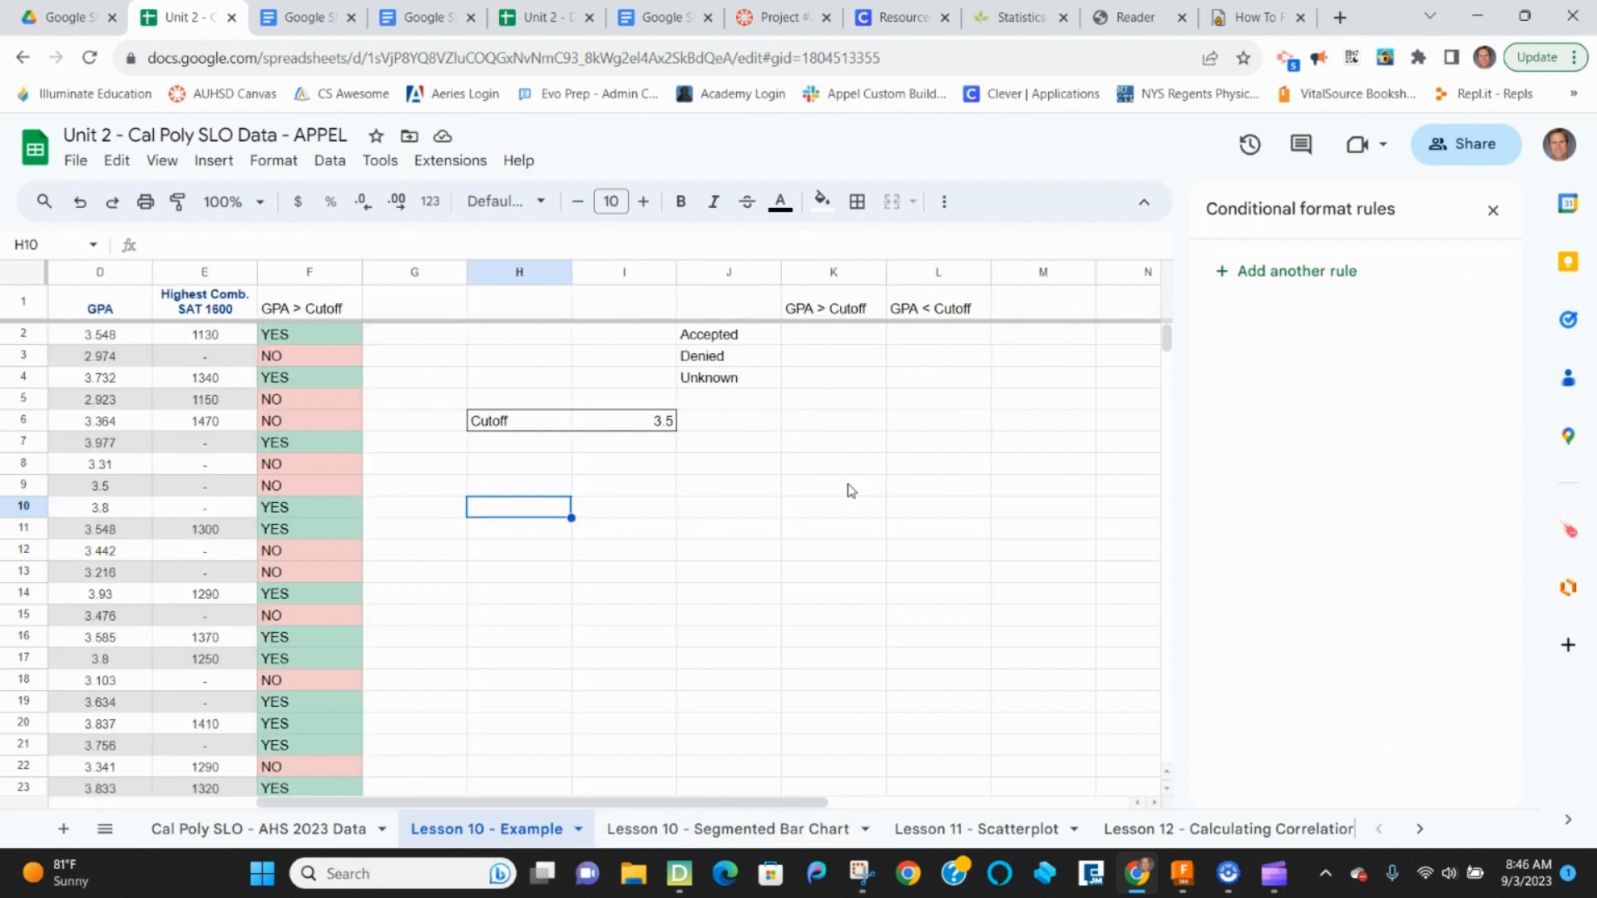
left_click(834, 336)
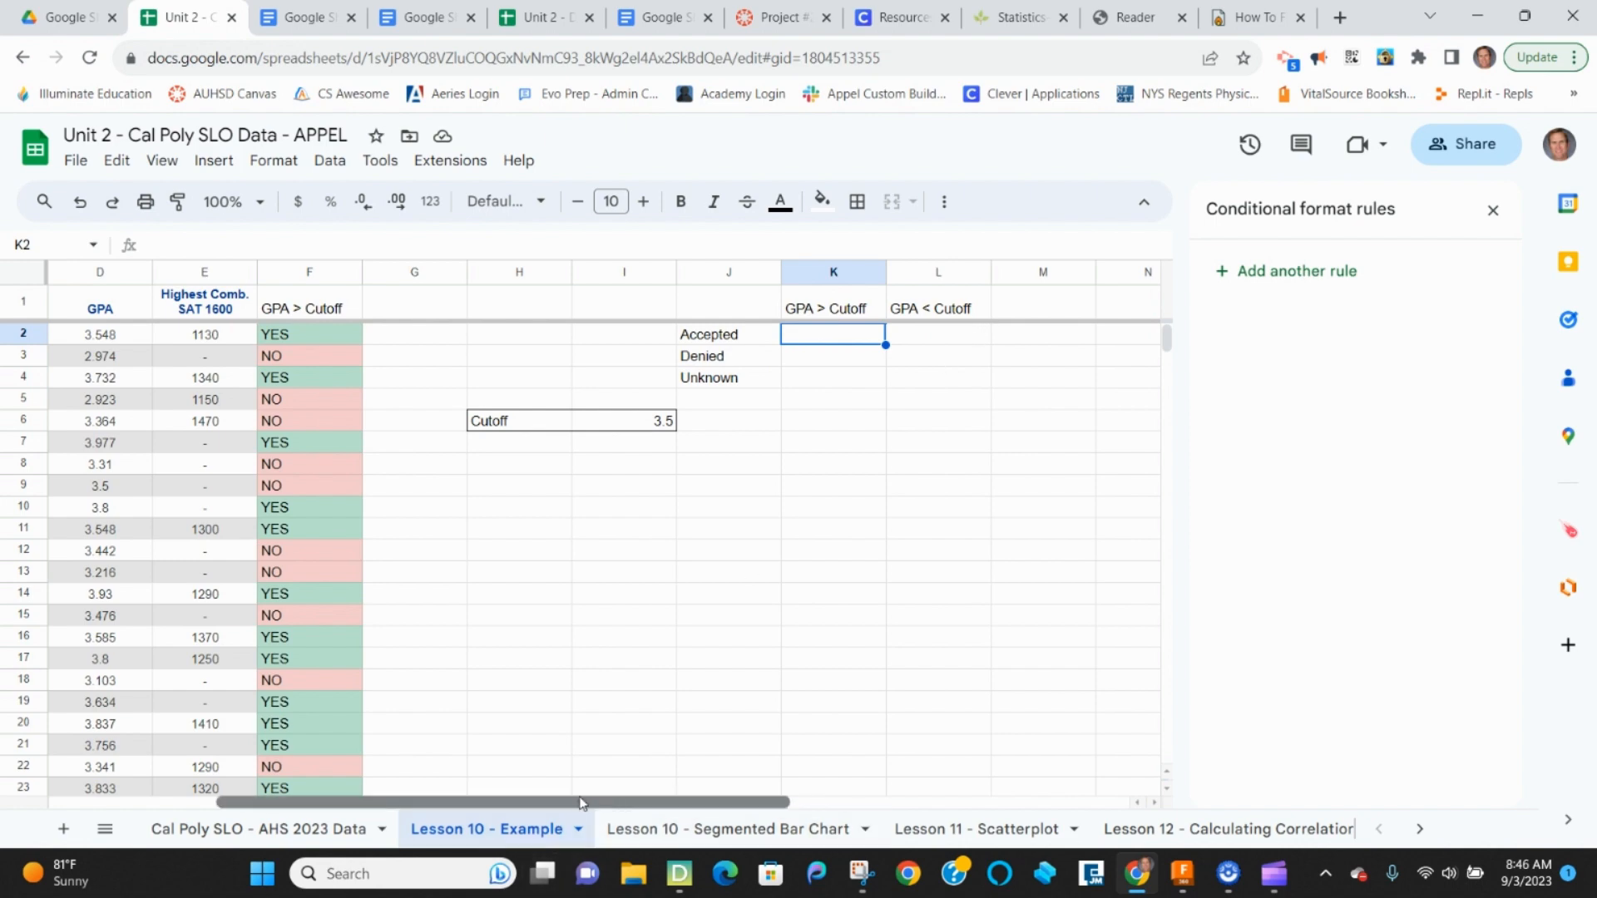
left_click_drag(621, 803, 402, 786)
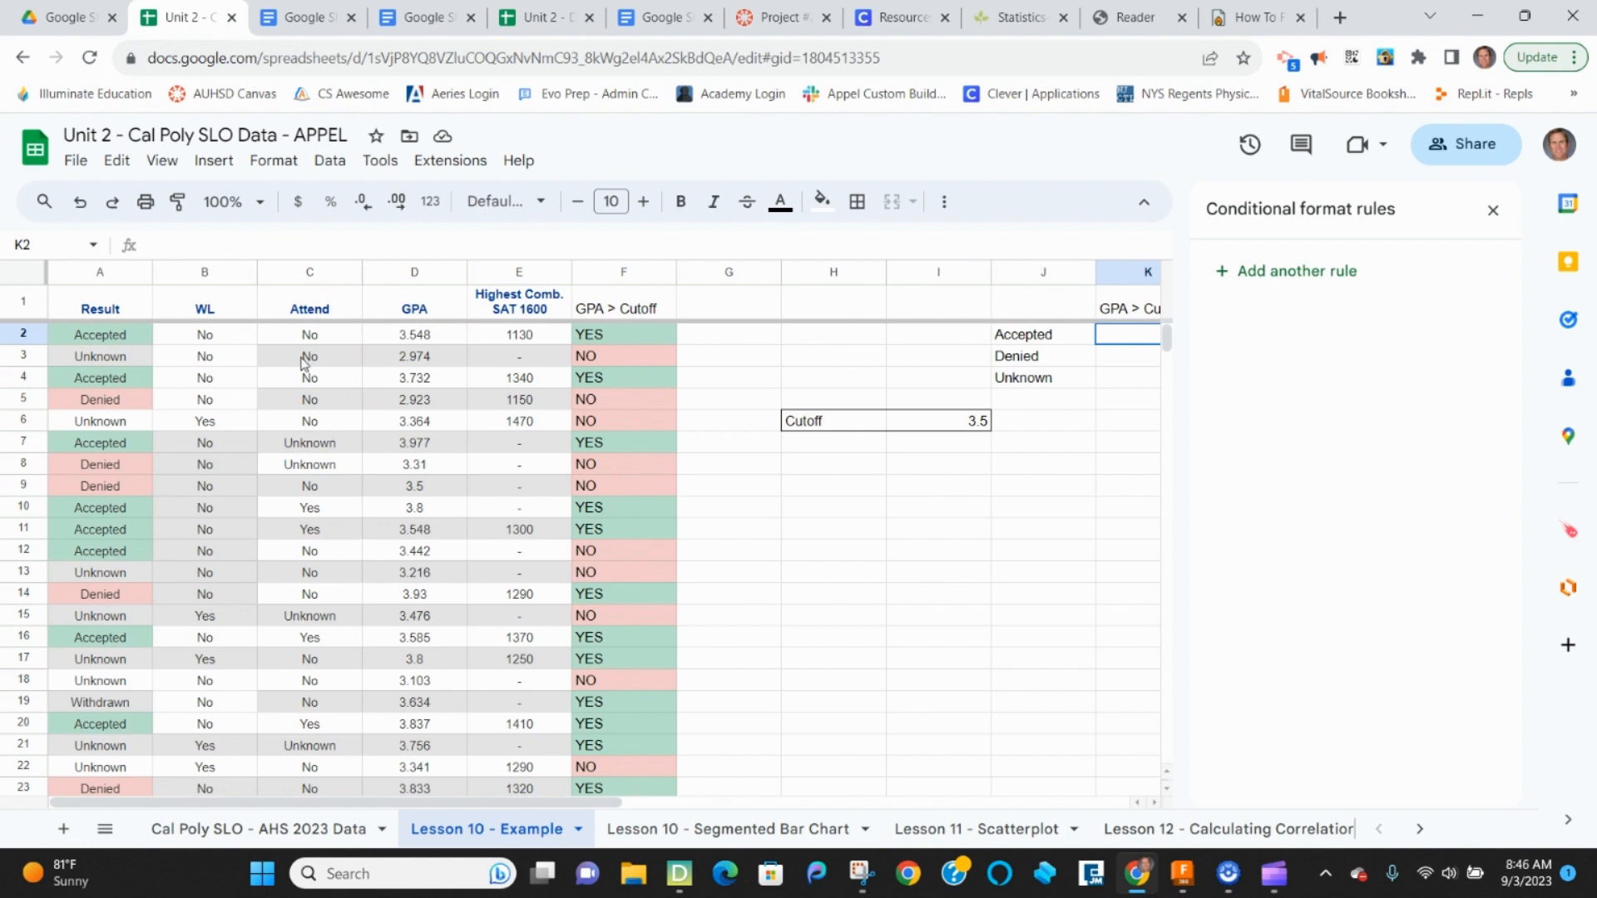
left_click(736, 314)
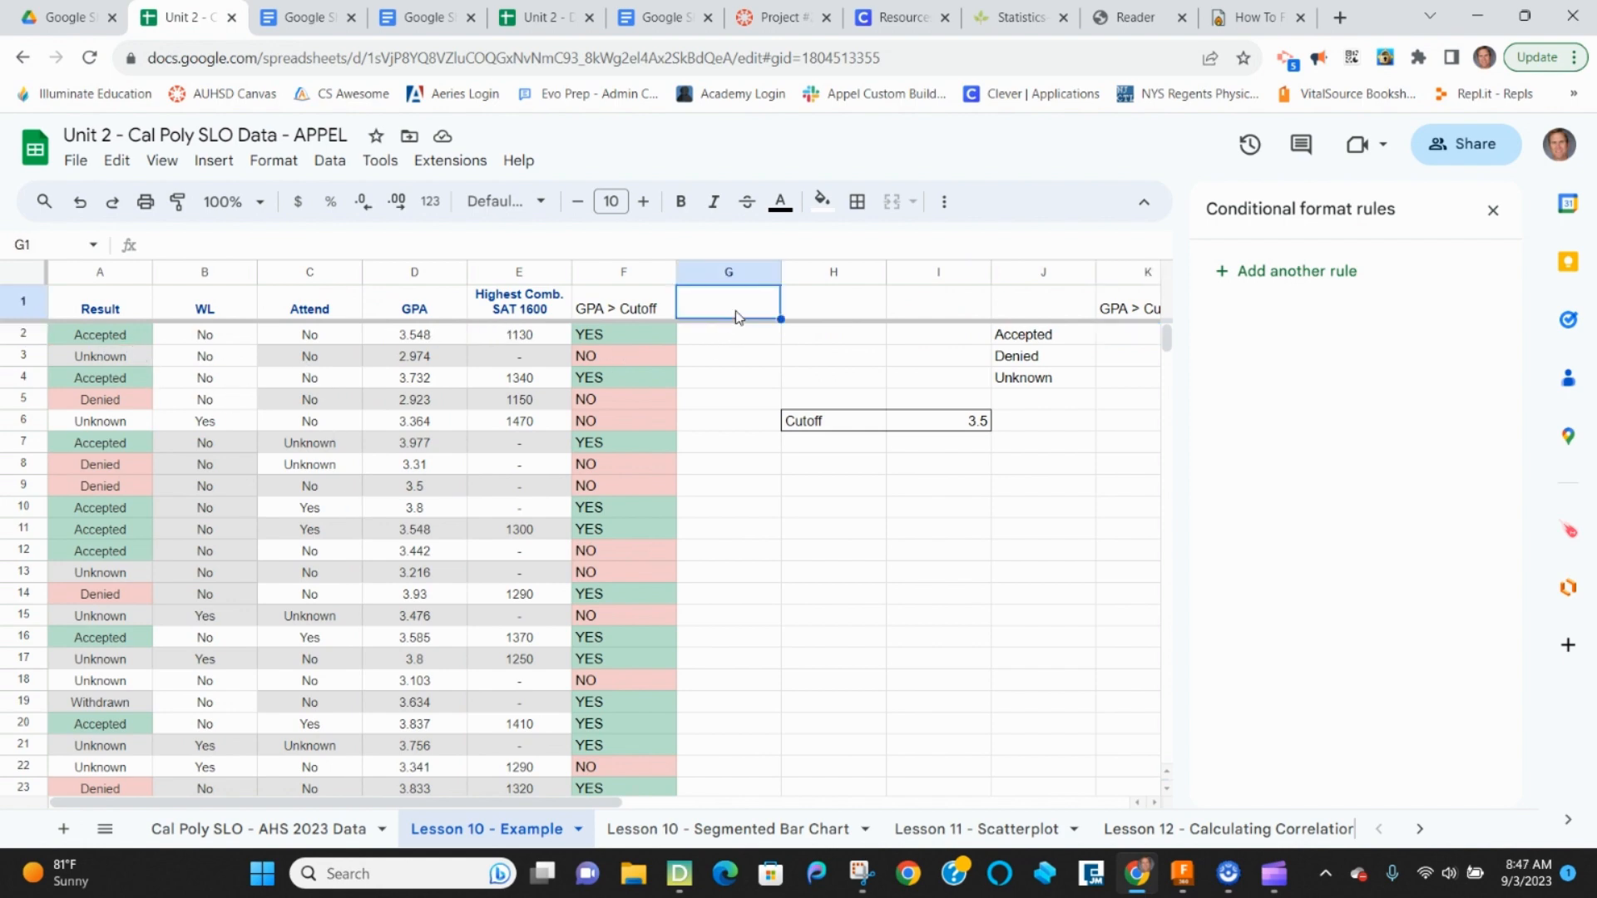
type("Co")
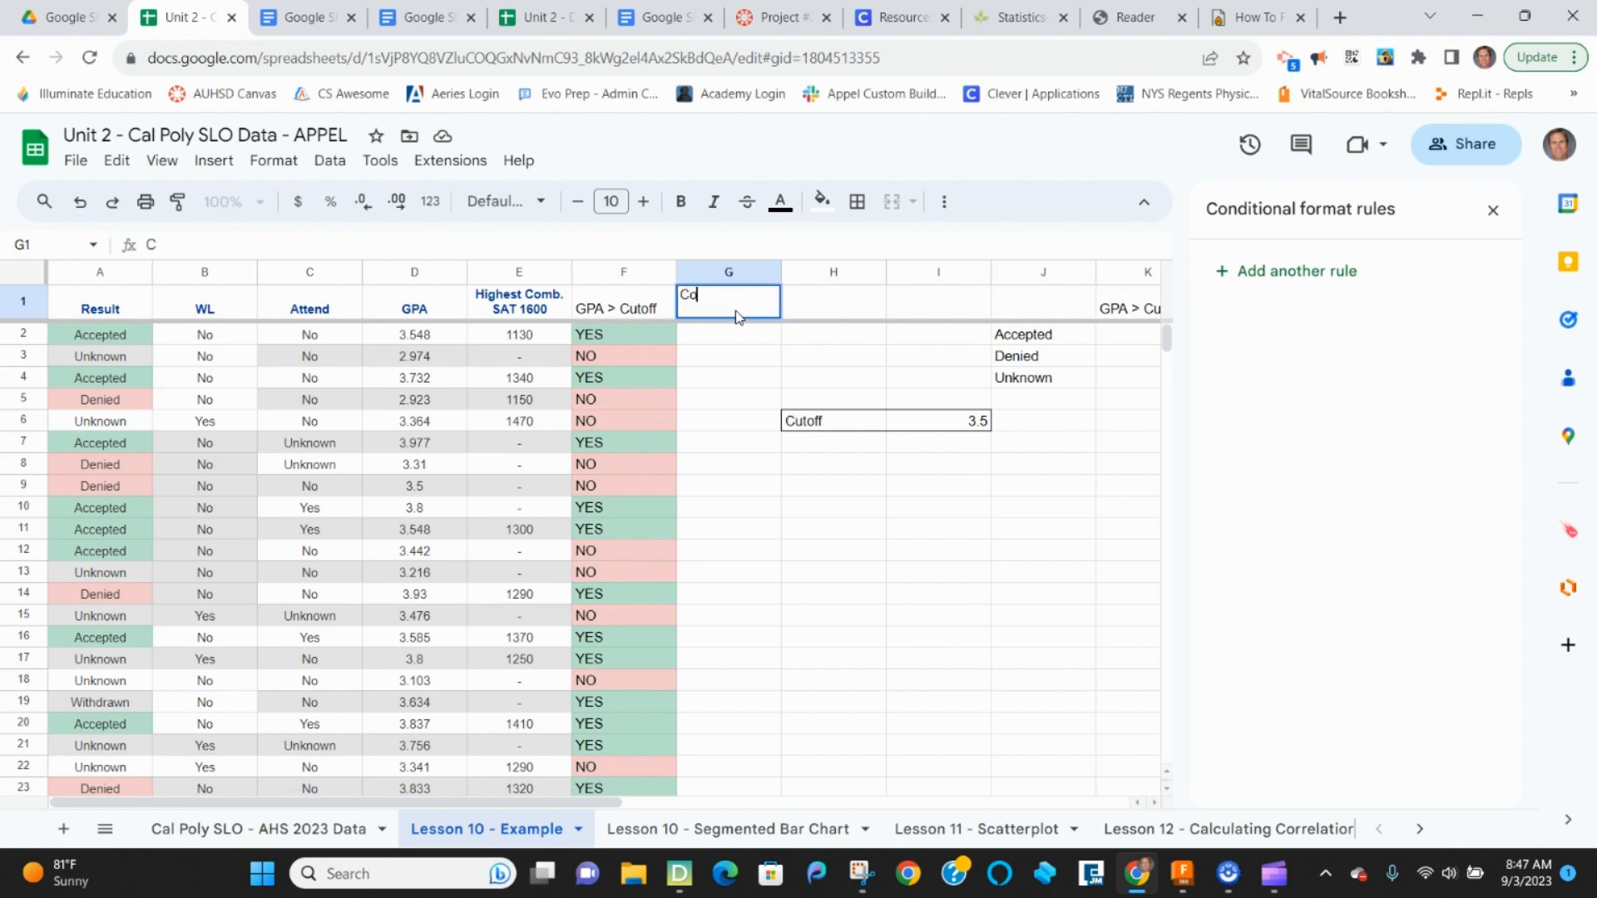
type("mbined Result")
key("Return")
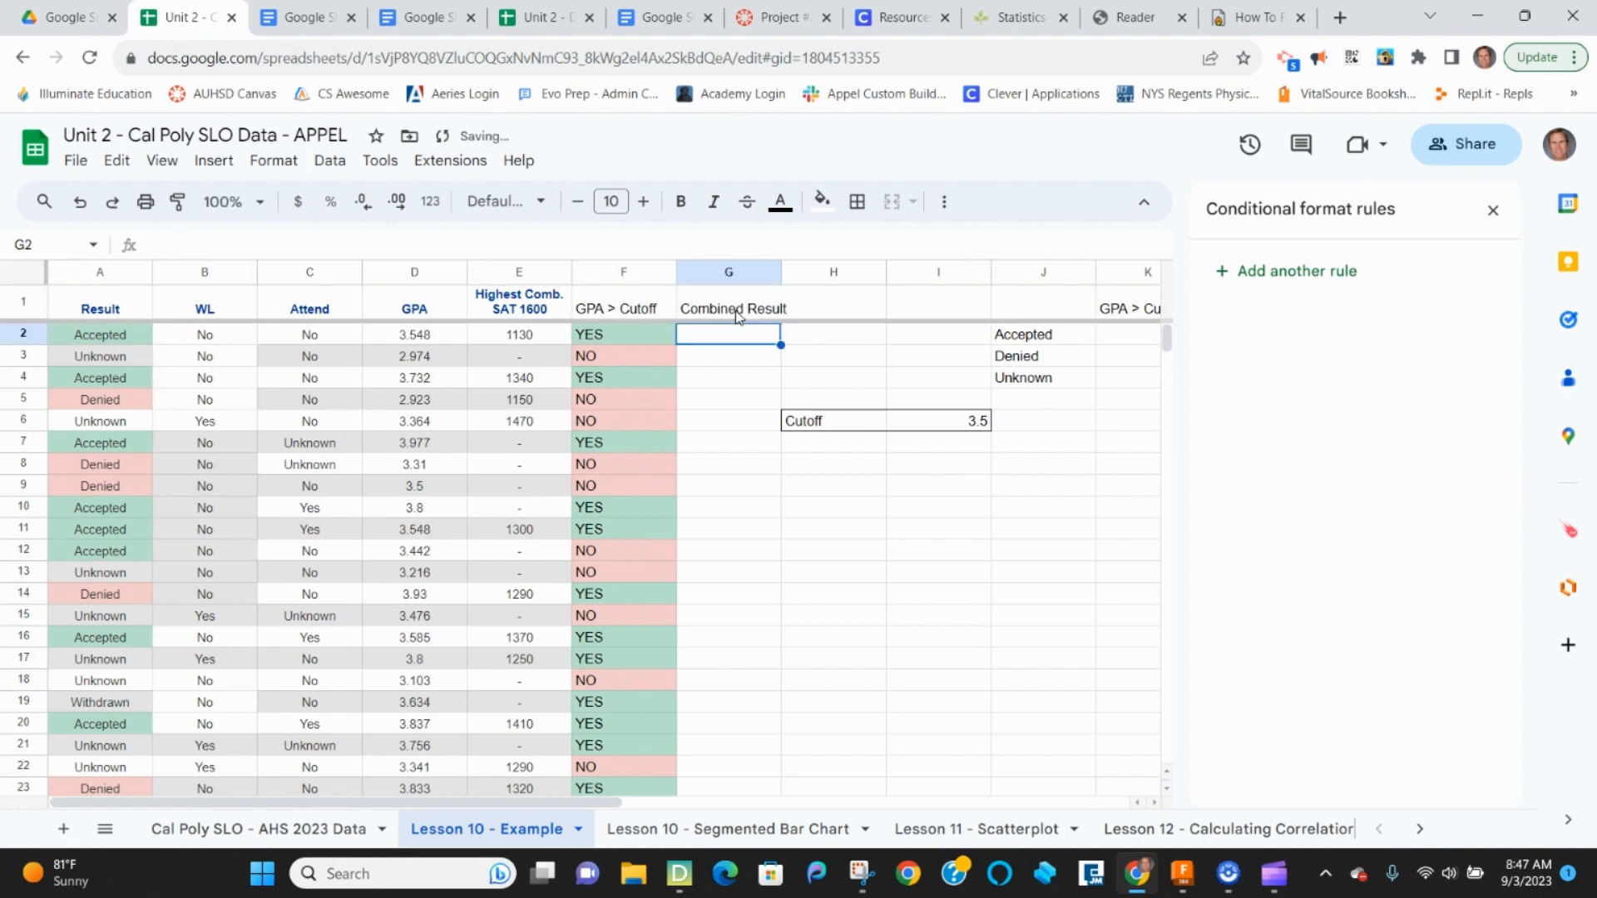
- Enter the formula =A2&F2 in G2 to join result and flag, and accept the suggested autofill for column G
type("=")
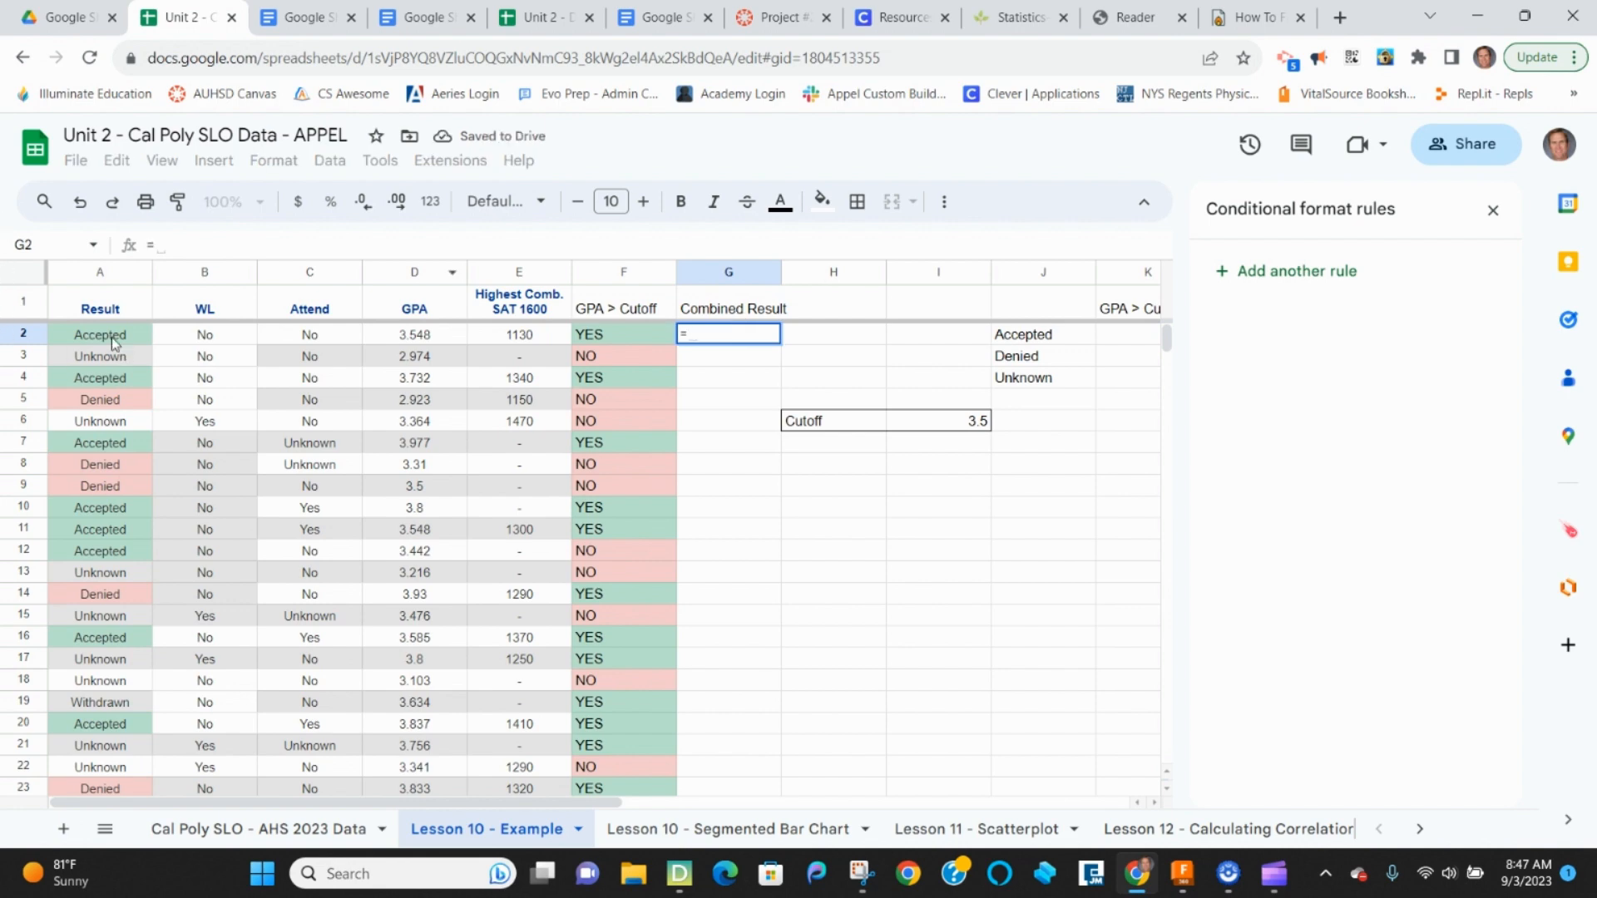
left_click(111, 337)
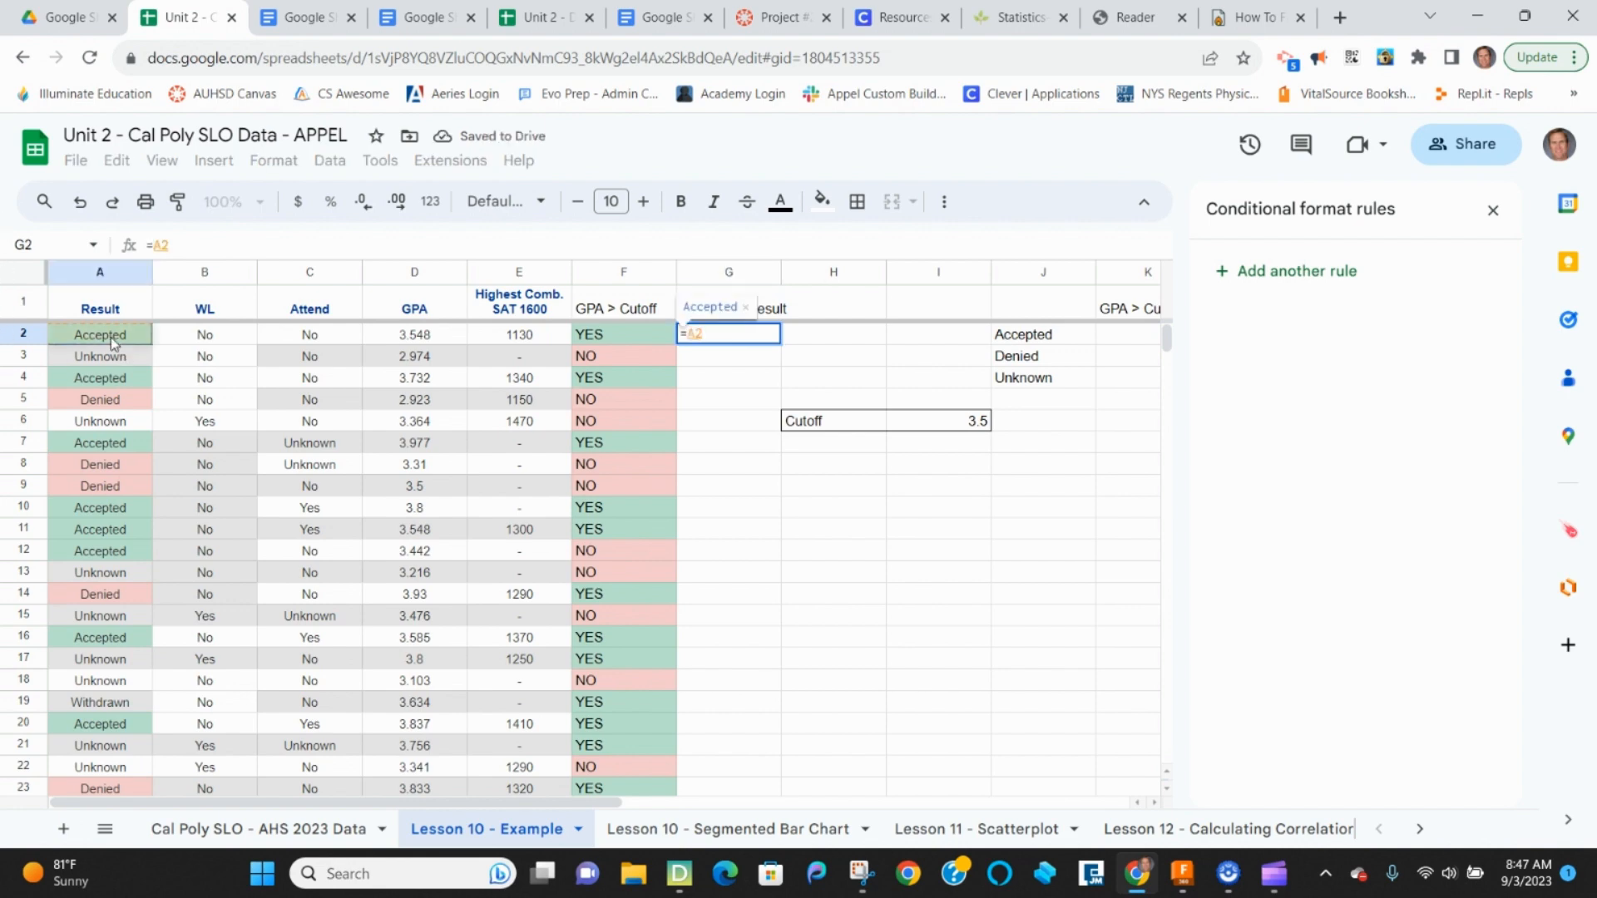
type("&")
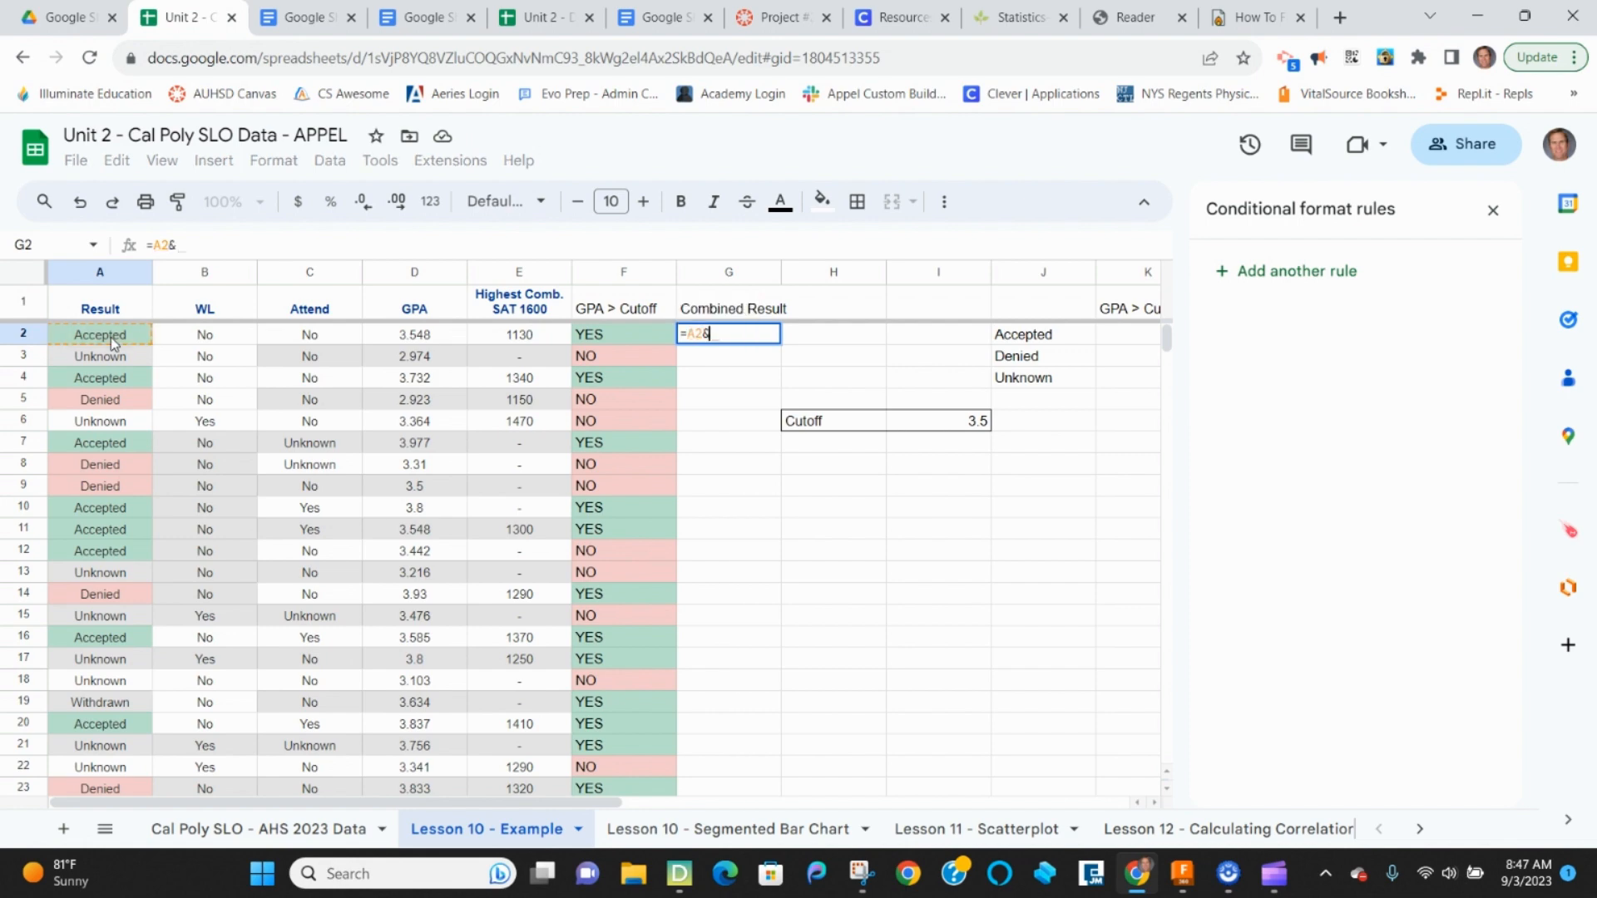
left_click(612, 341)
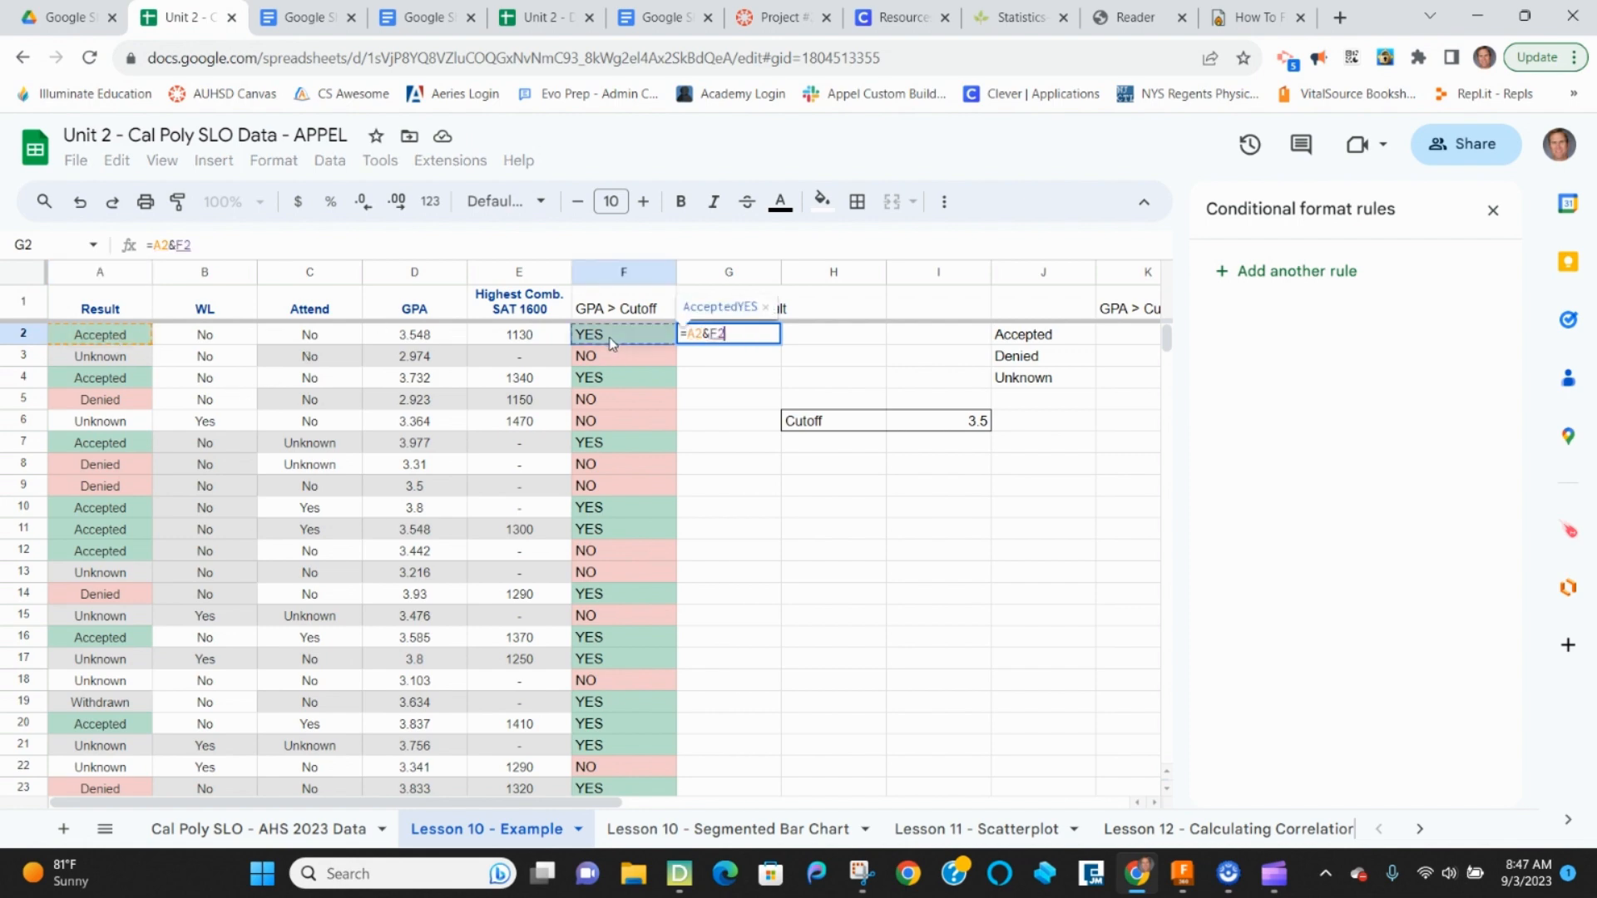
key("Return")
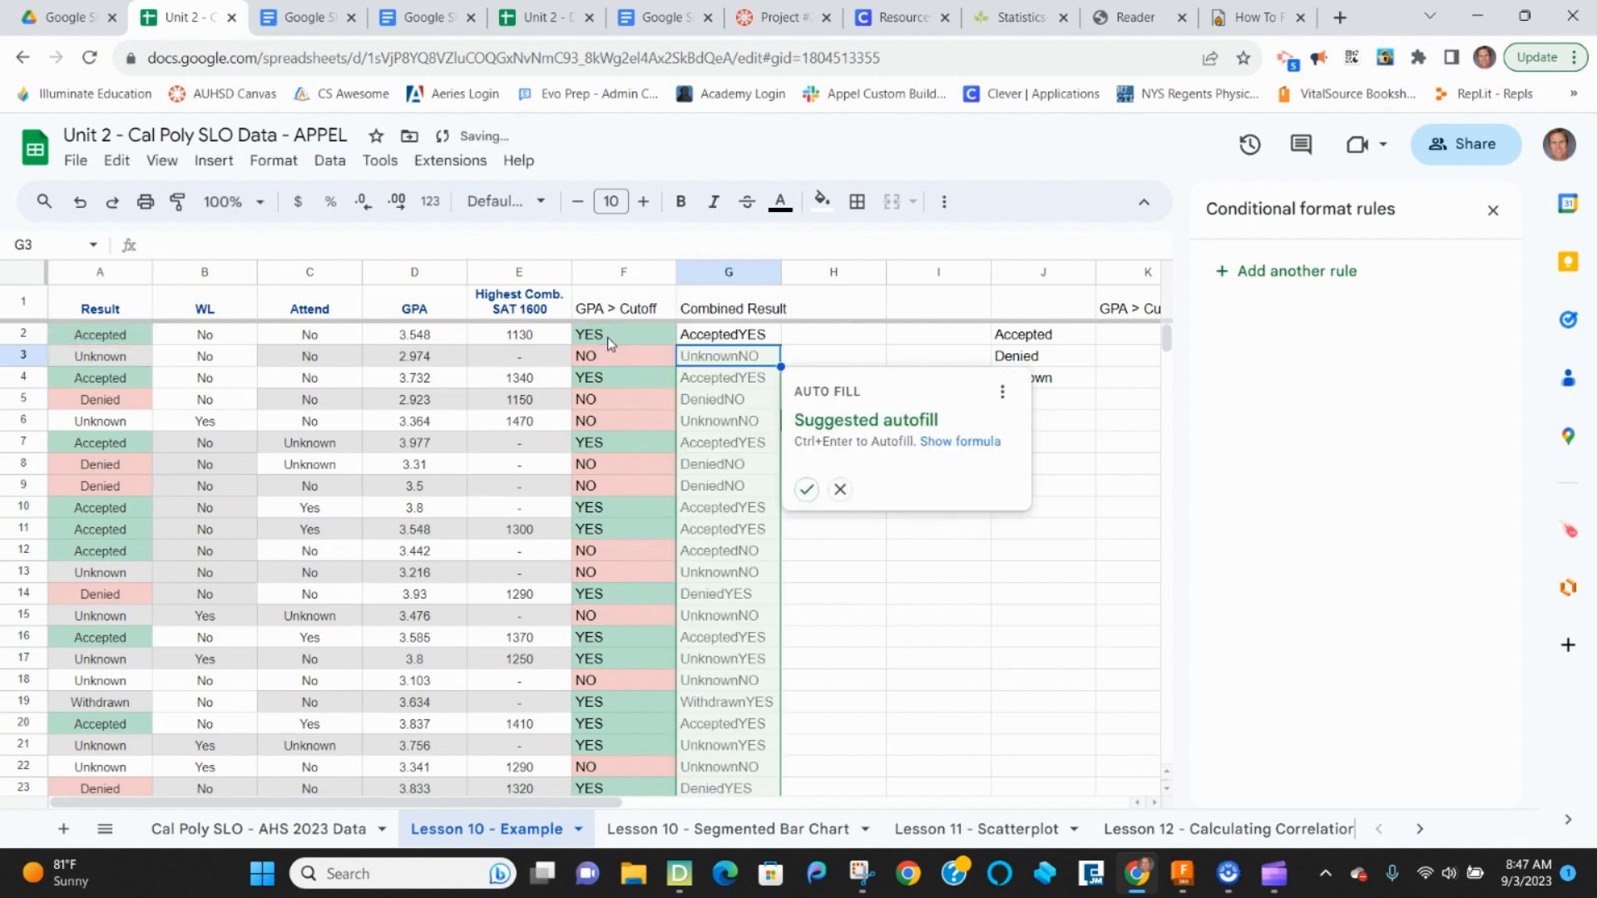
left_click(806, 491)
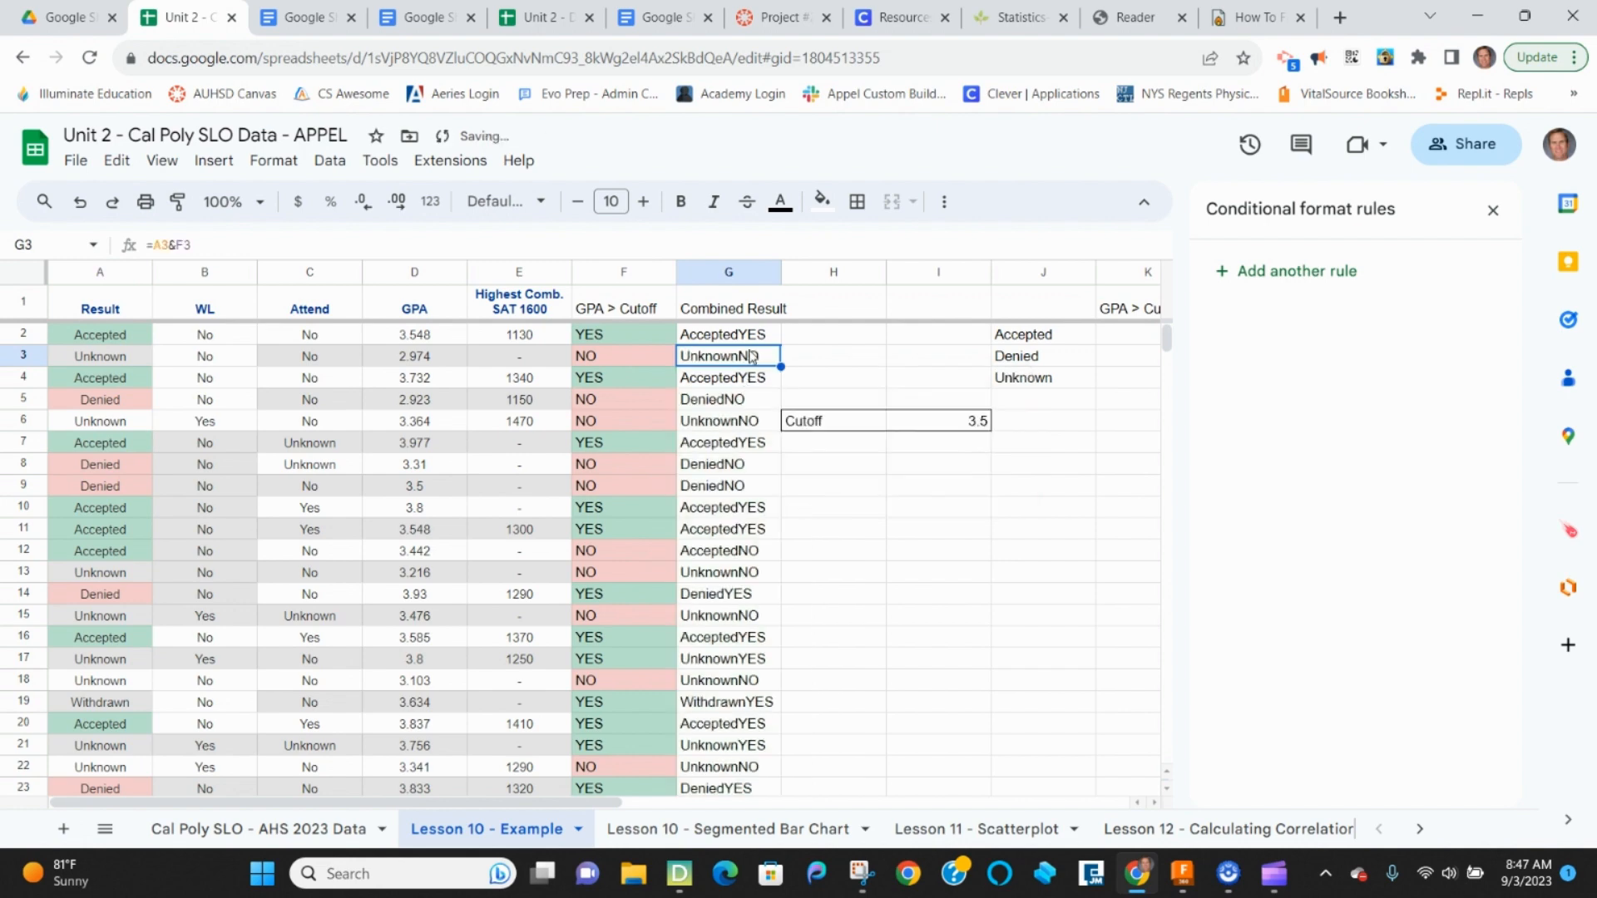
- Check the combined labels and their formulas in the first rows of column G, from G2 to G9
left_click(729, 337)
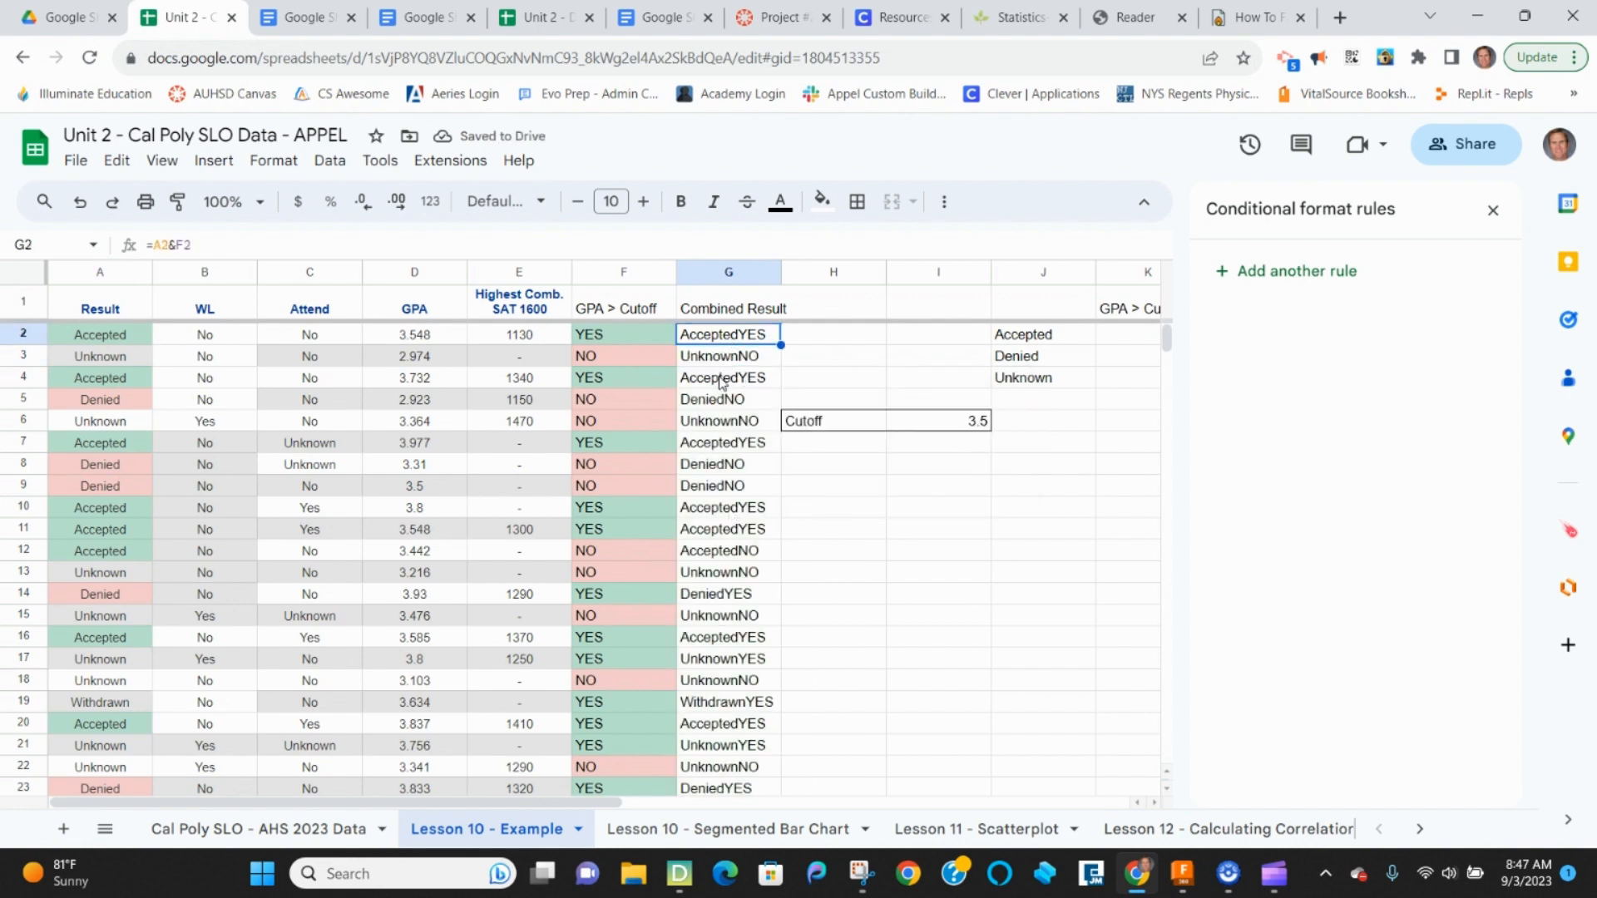
left_click(722, 381)
left_click(717, 402)
left_click(716, 424)
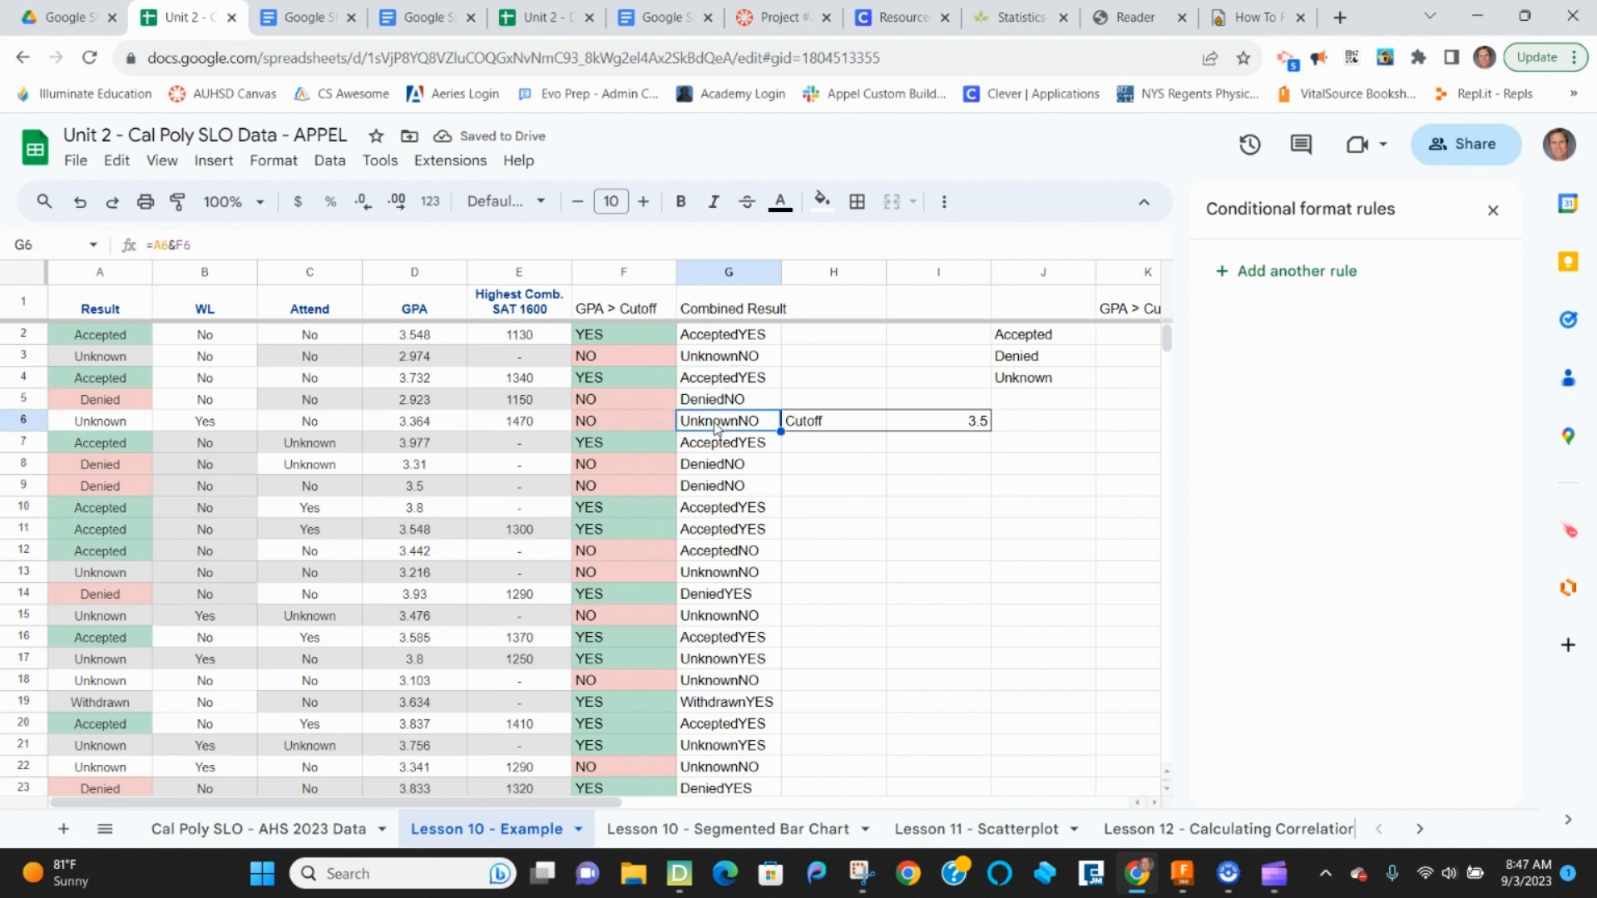
left_click(717, 445)
left_click(714, 468)
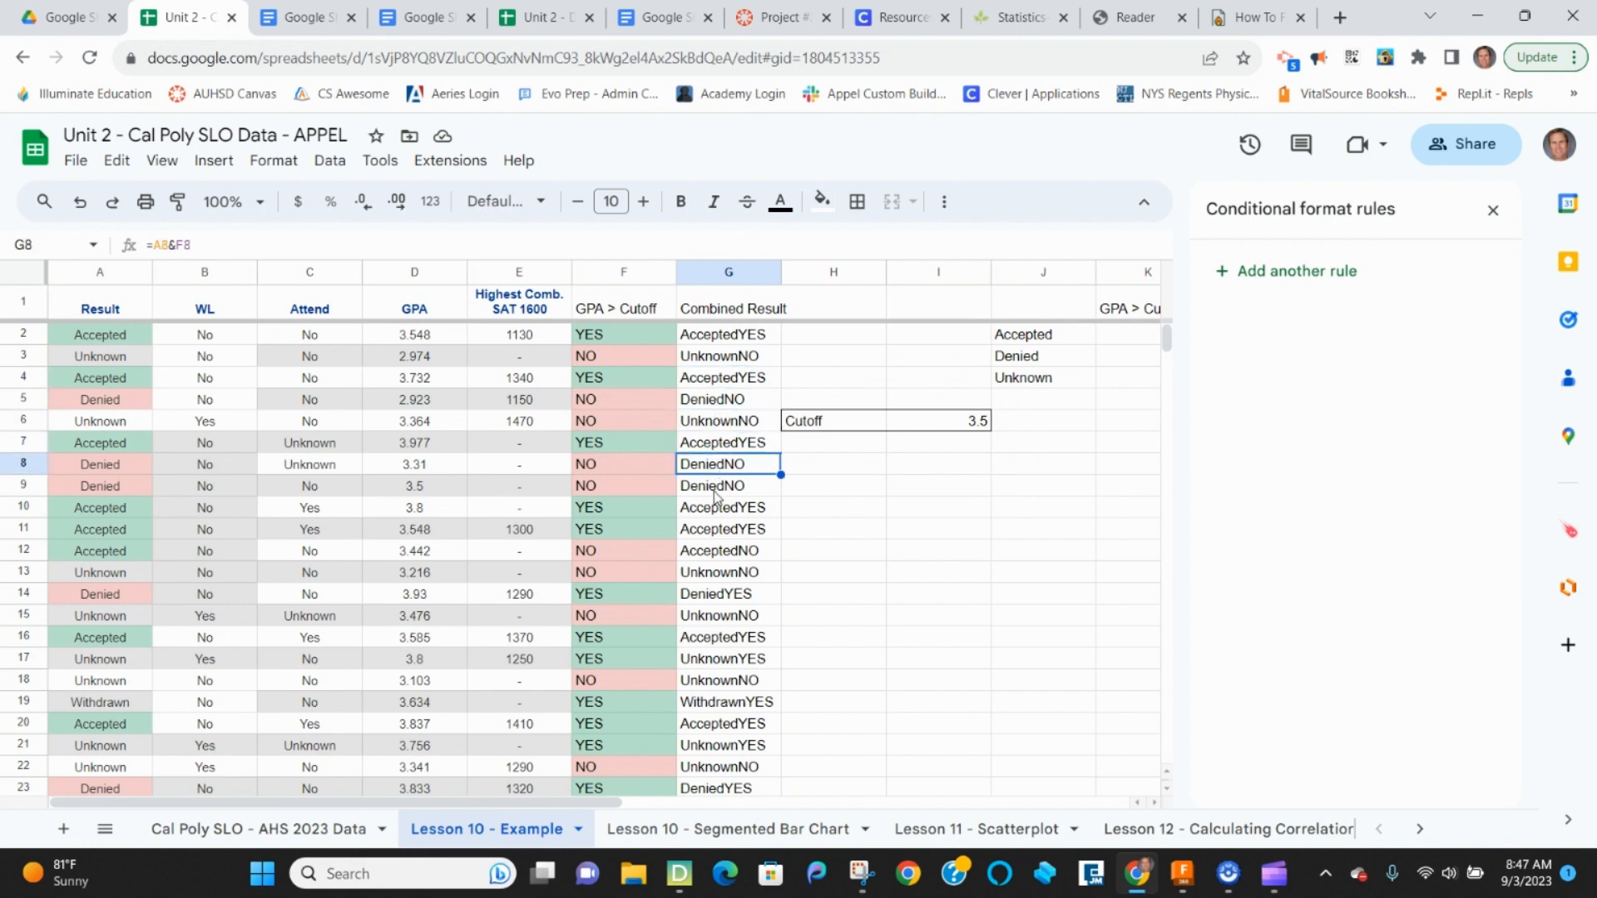
left_click(717, 489)
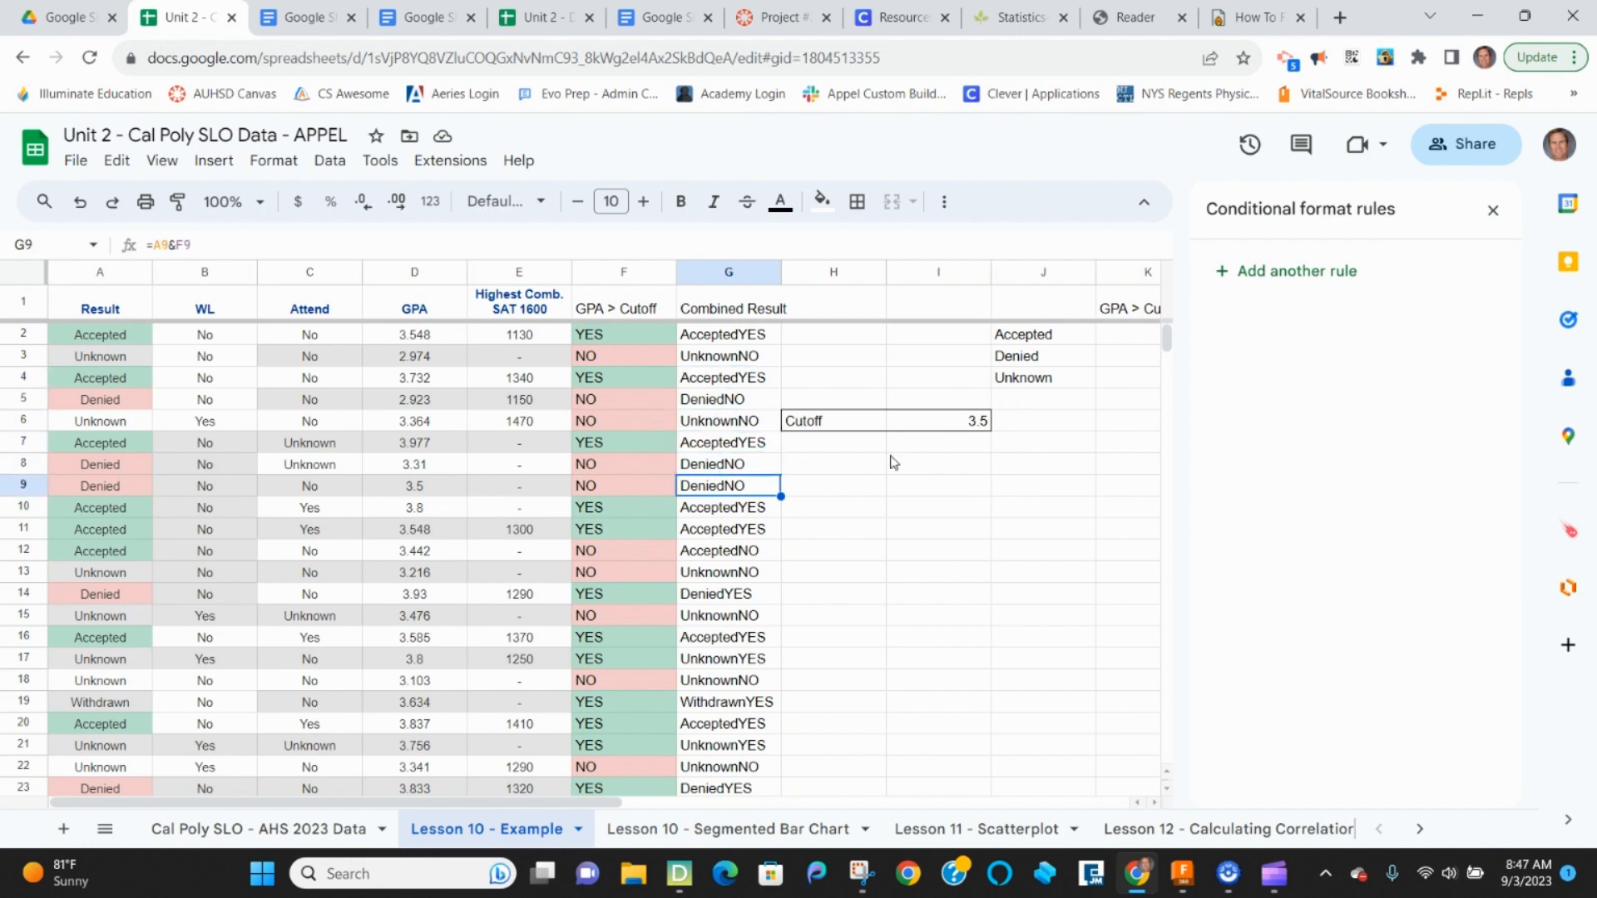
- Test the cutoff in I6 with a value of 3, followed by a value of 4
left_click(973, 431)
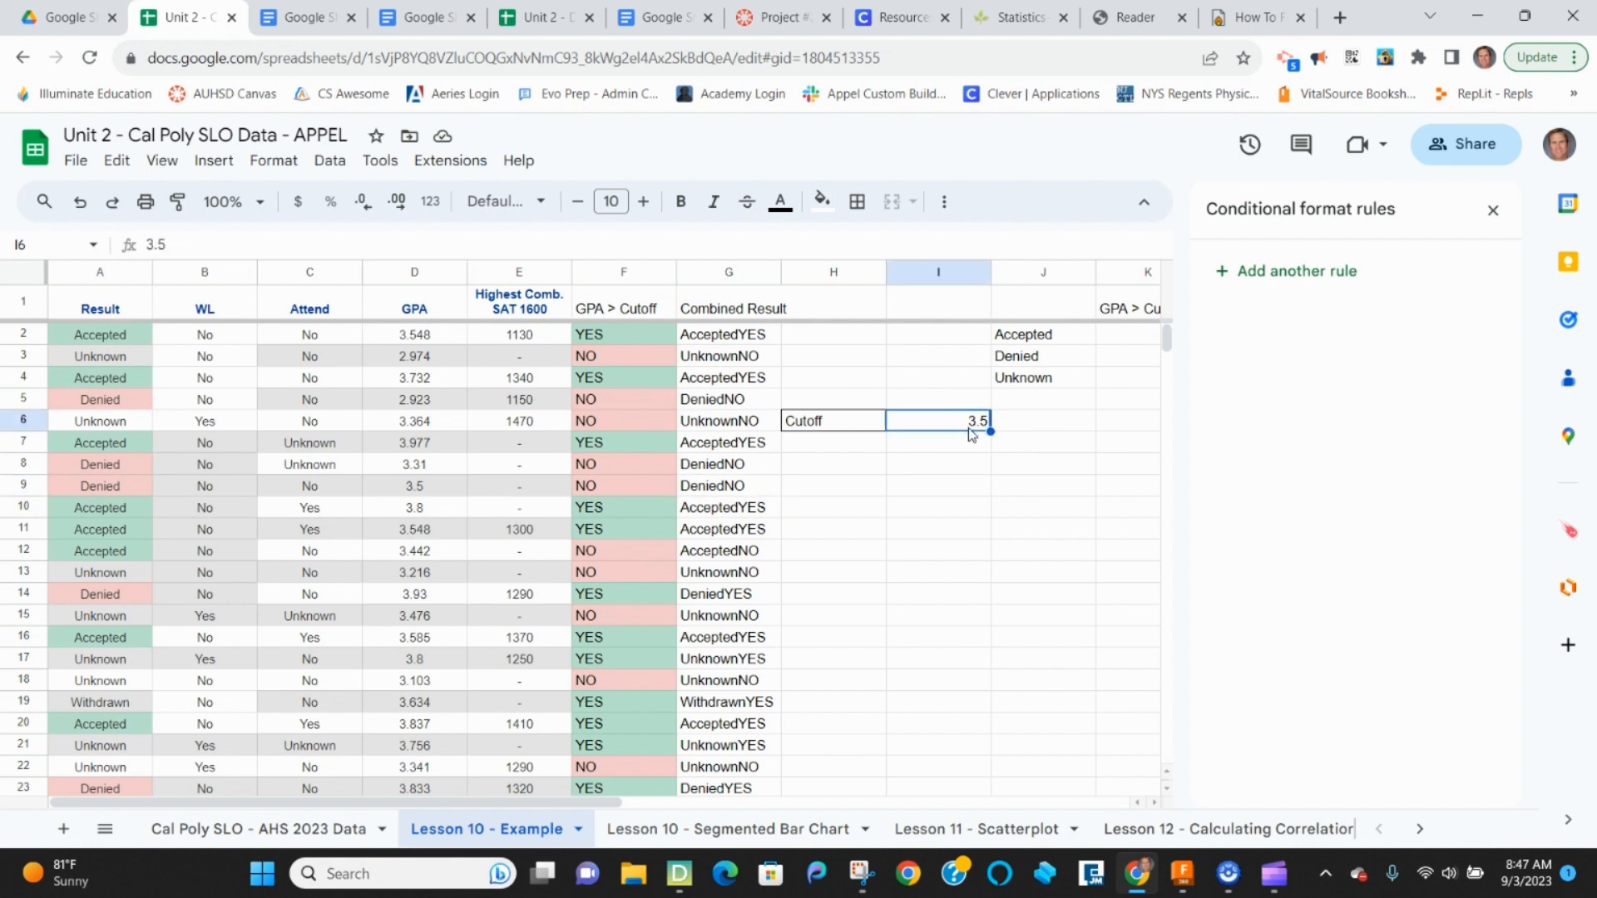
type("3")
key("Return")
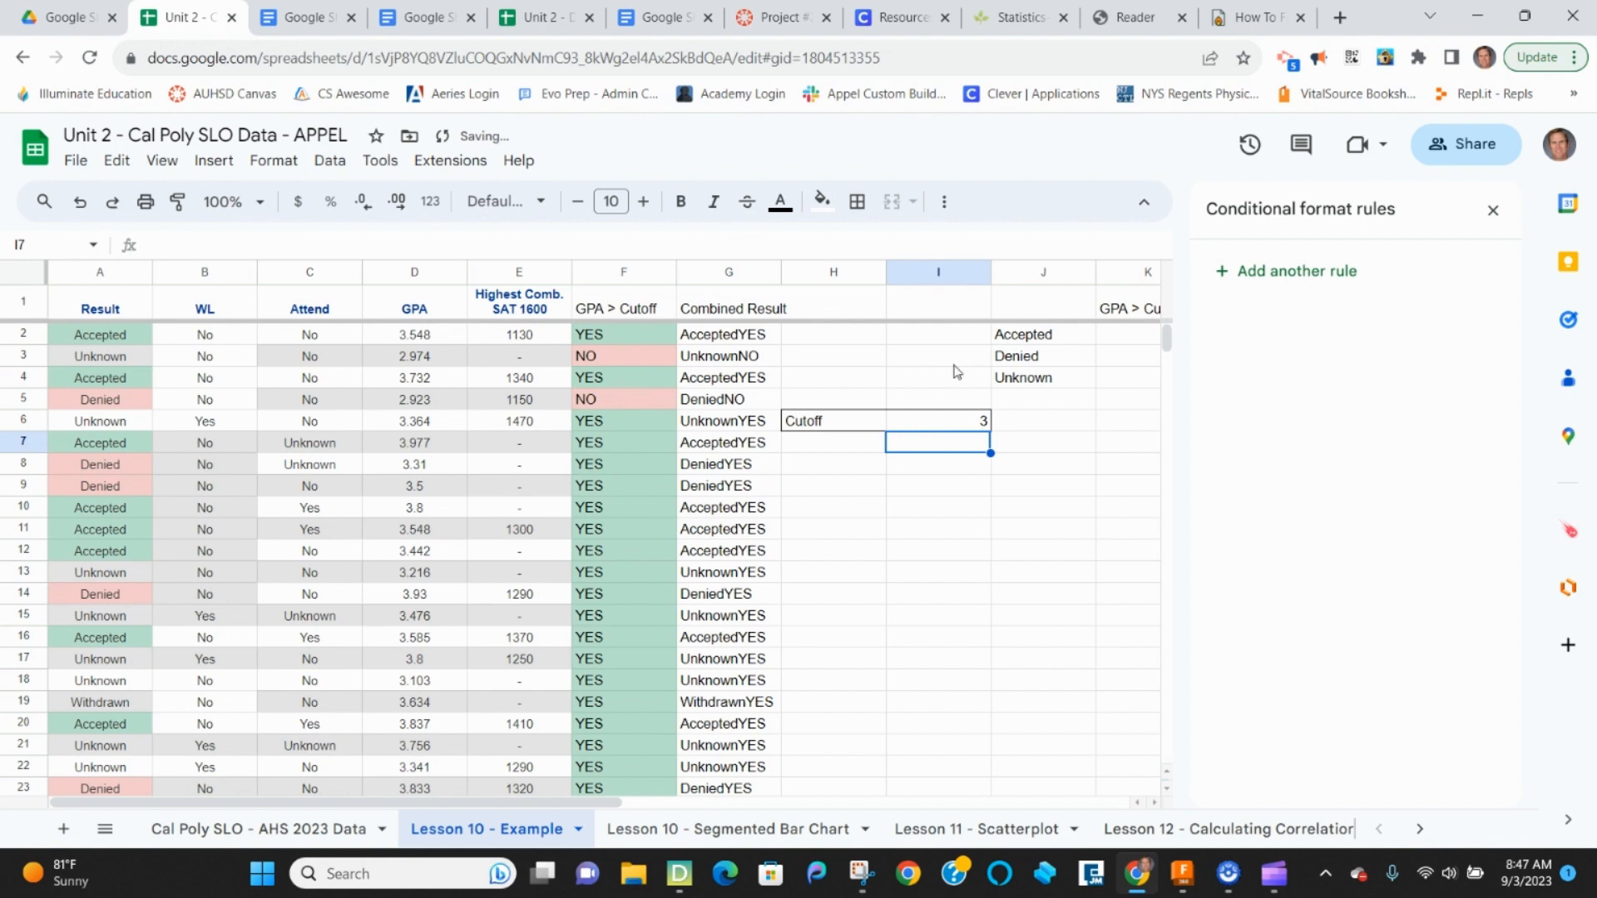
left_click(955, 429)
type("4")
key("Return")
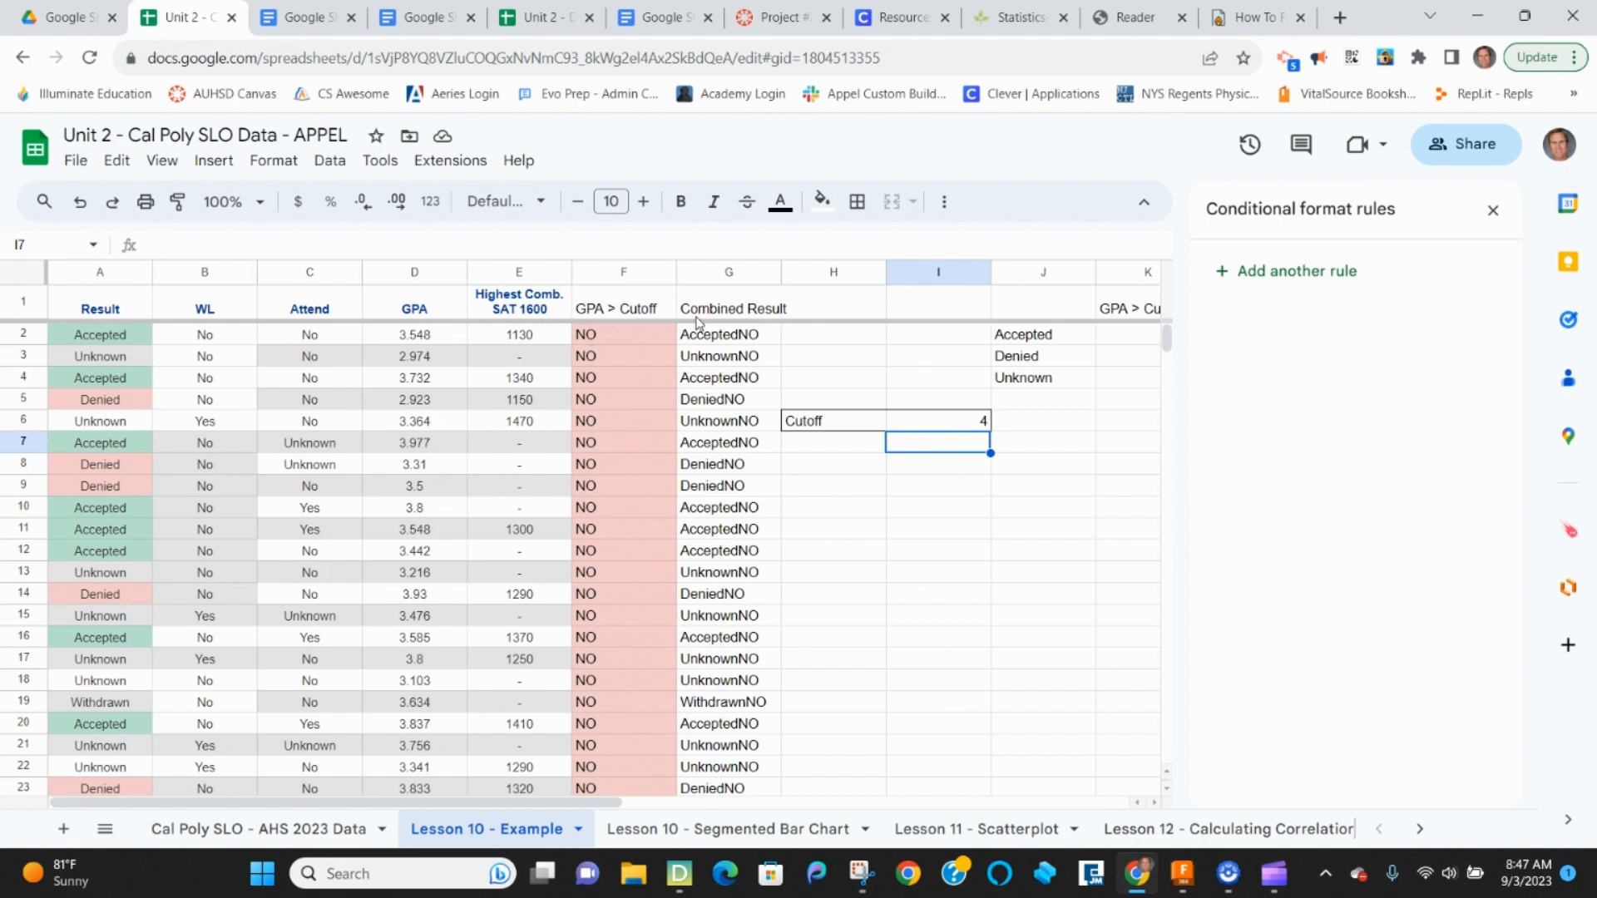
- Set the GPA cutoff in I6 to 3.5
left_click(956, 425)
type("3.5")
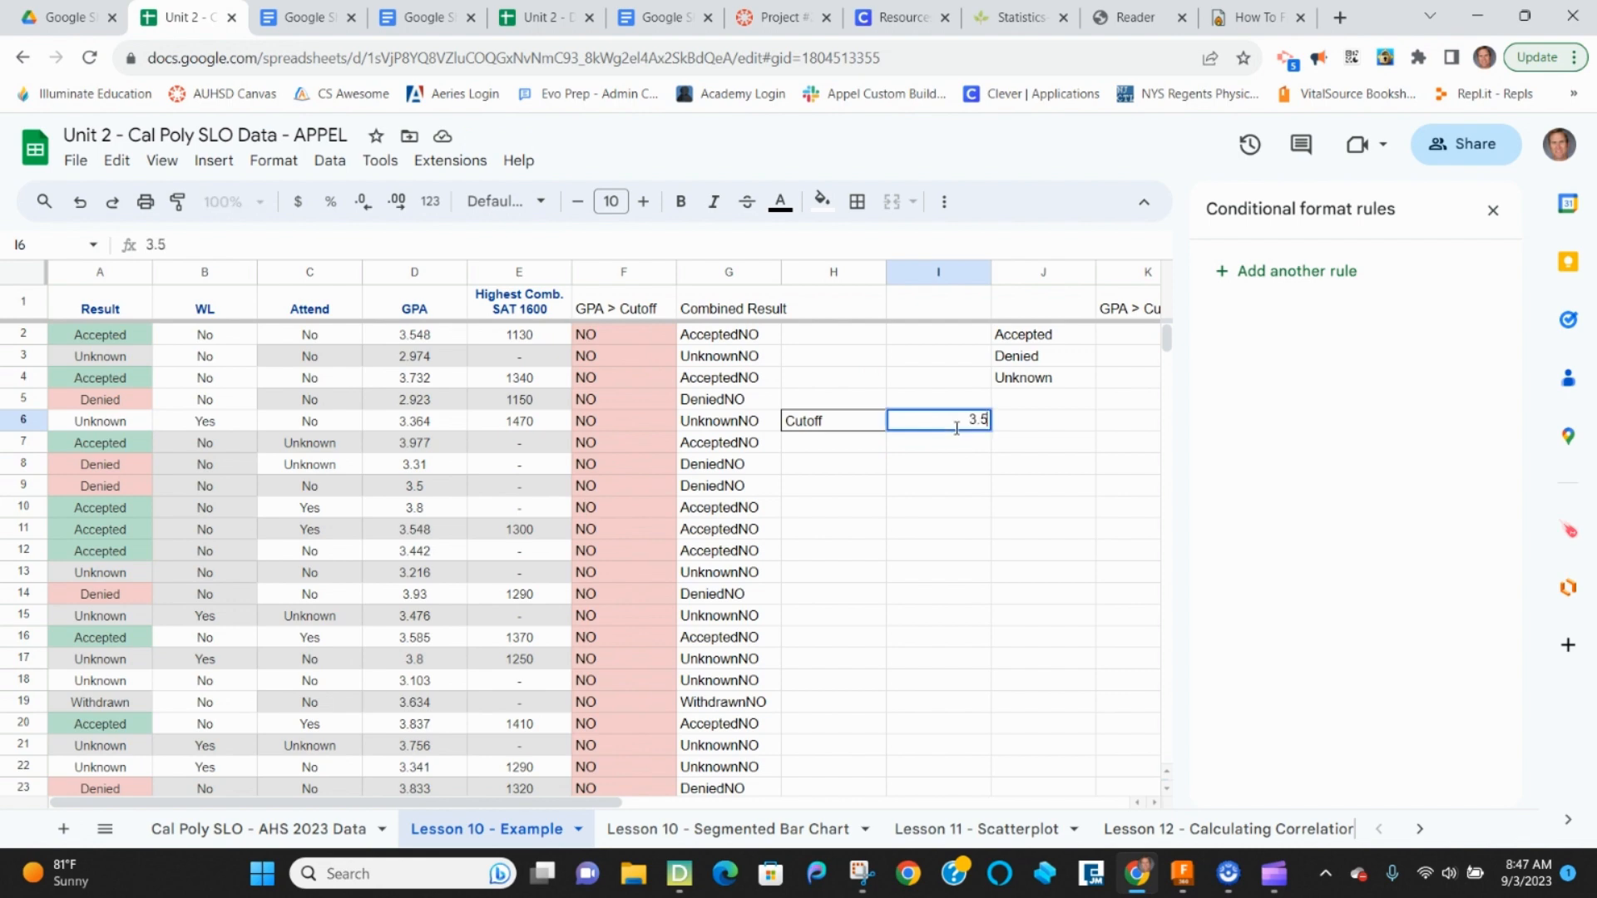
key("Return")
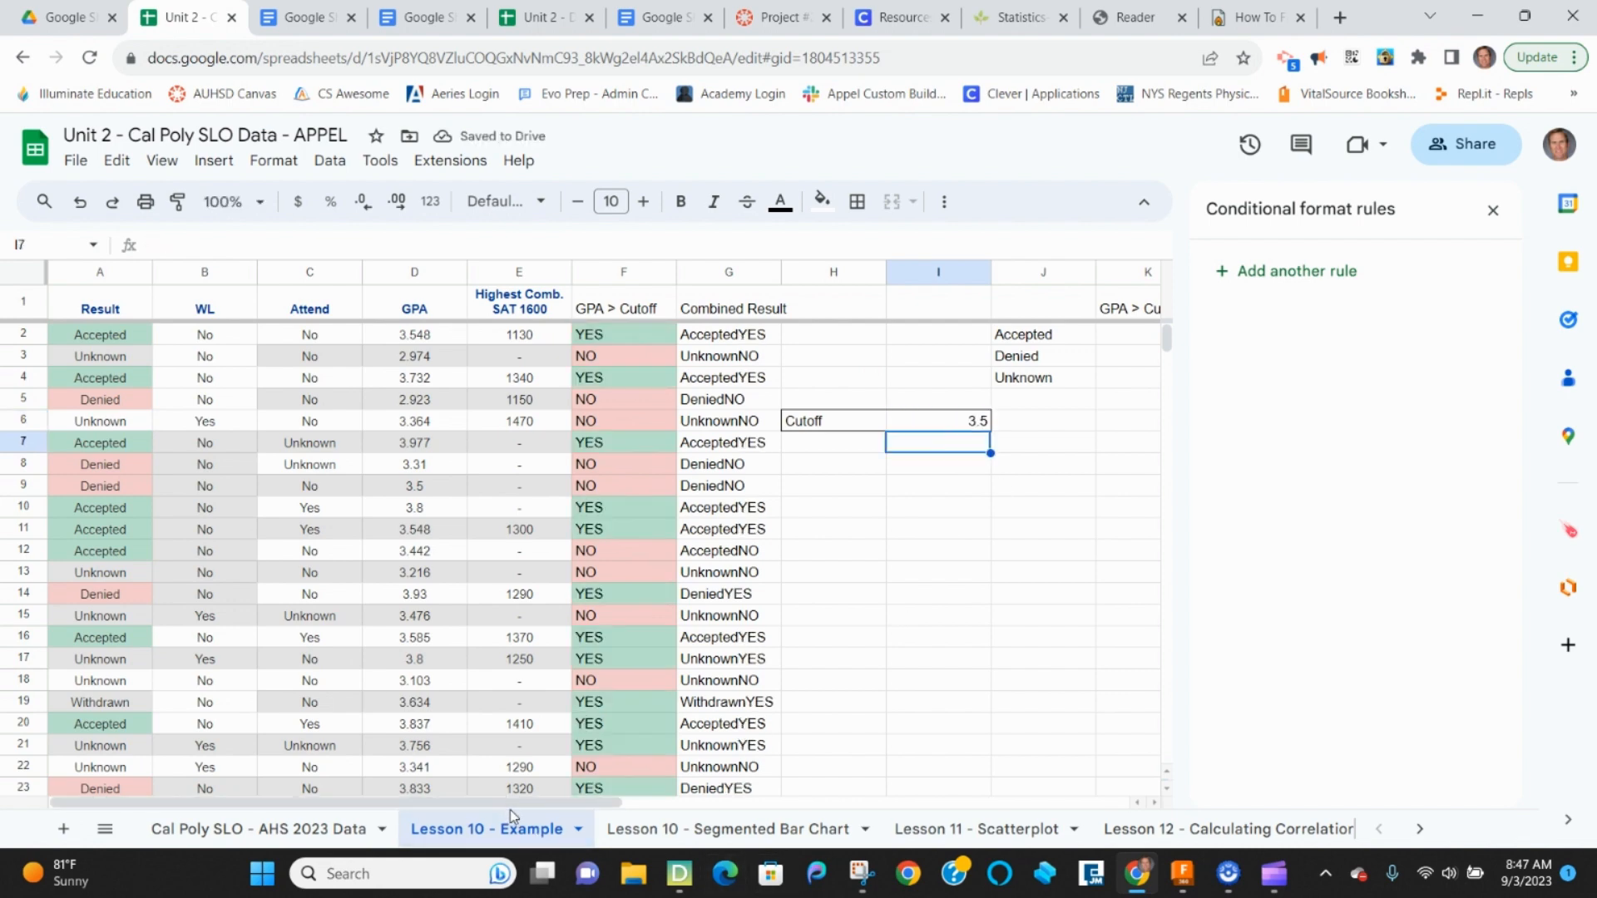
- Enter =countif(G2:G133,"AcceptedYES") in K2 to count accepted students above the cutoff
left_click_drag(511, 804, 695, 808)
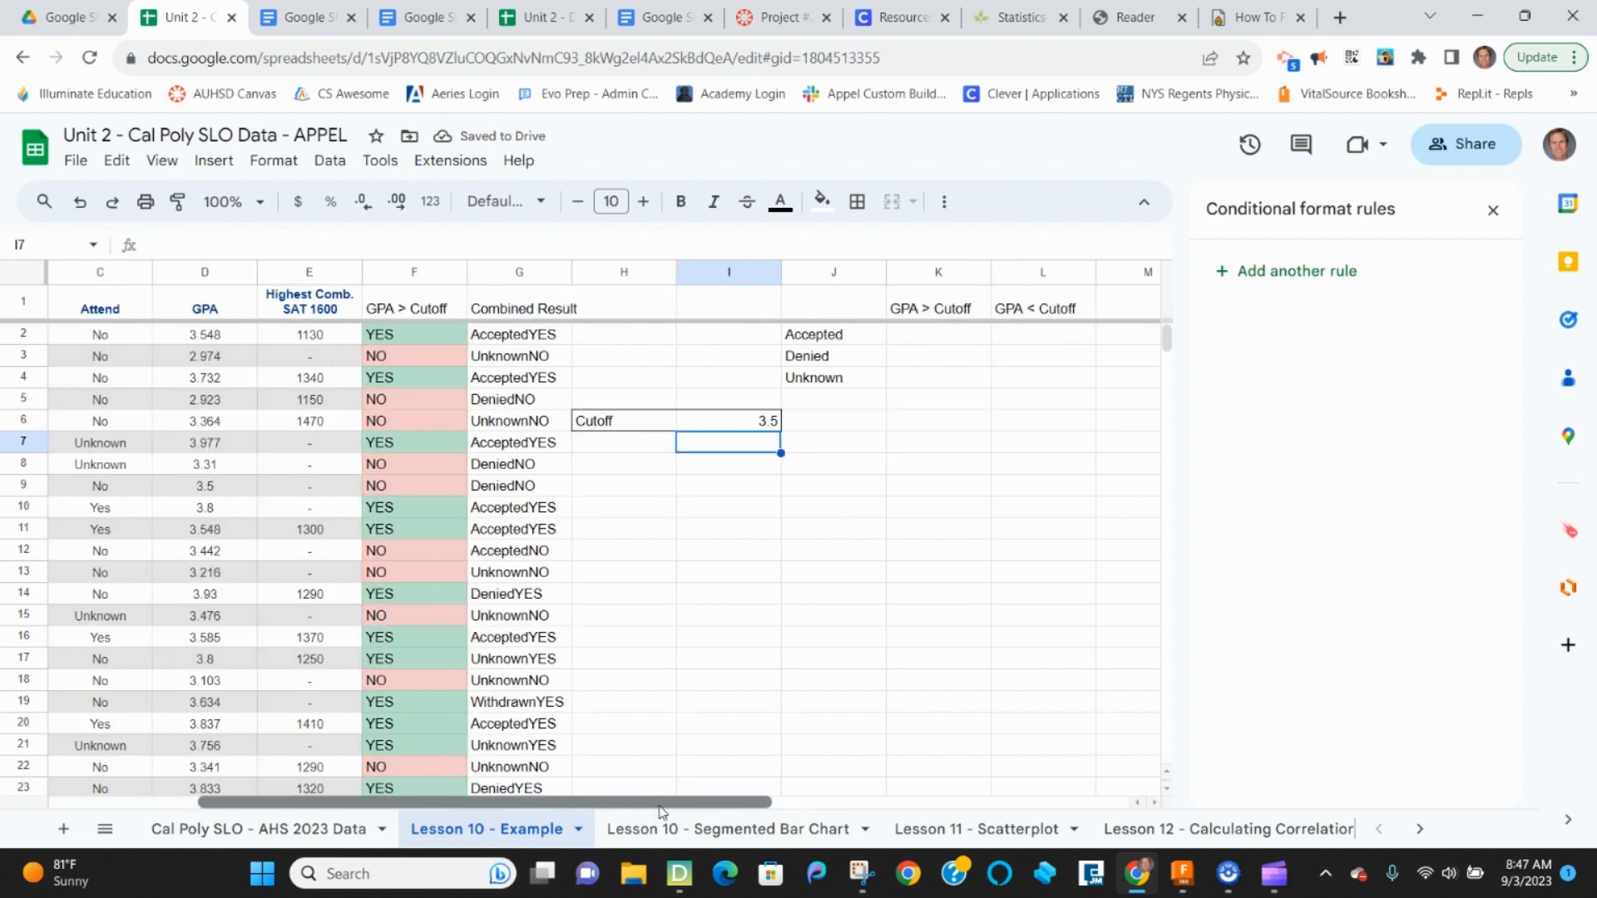
left_click(938, 336)
type("=countif(")
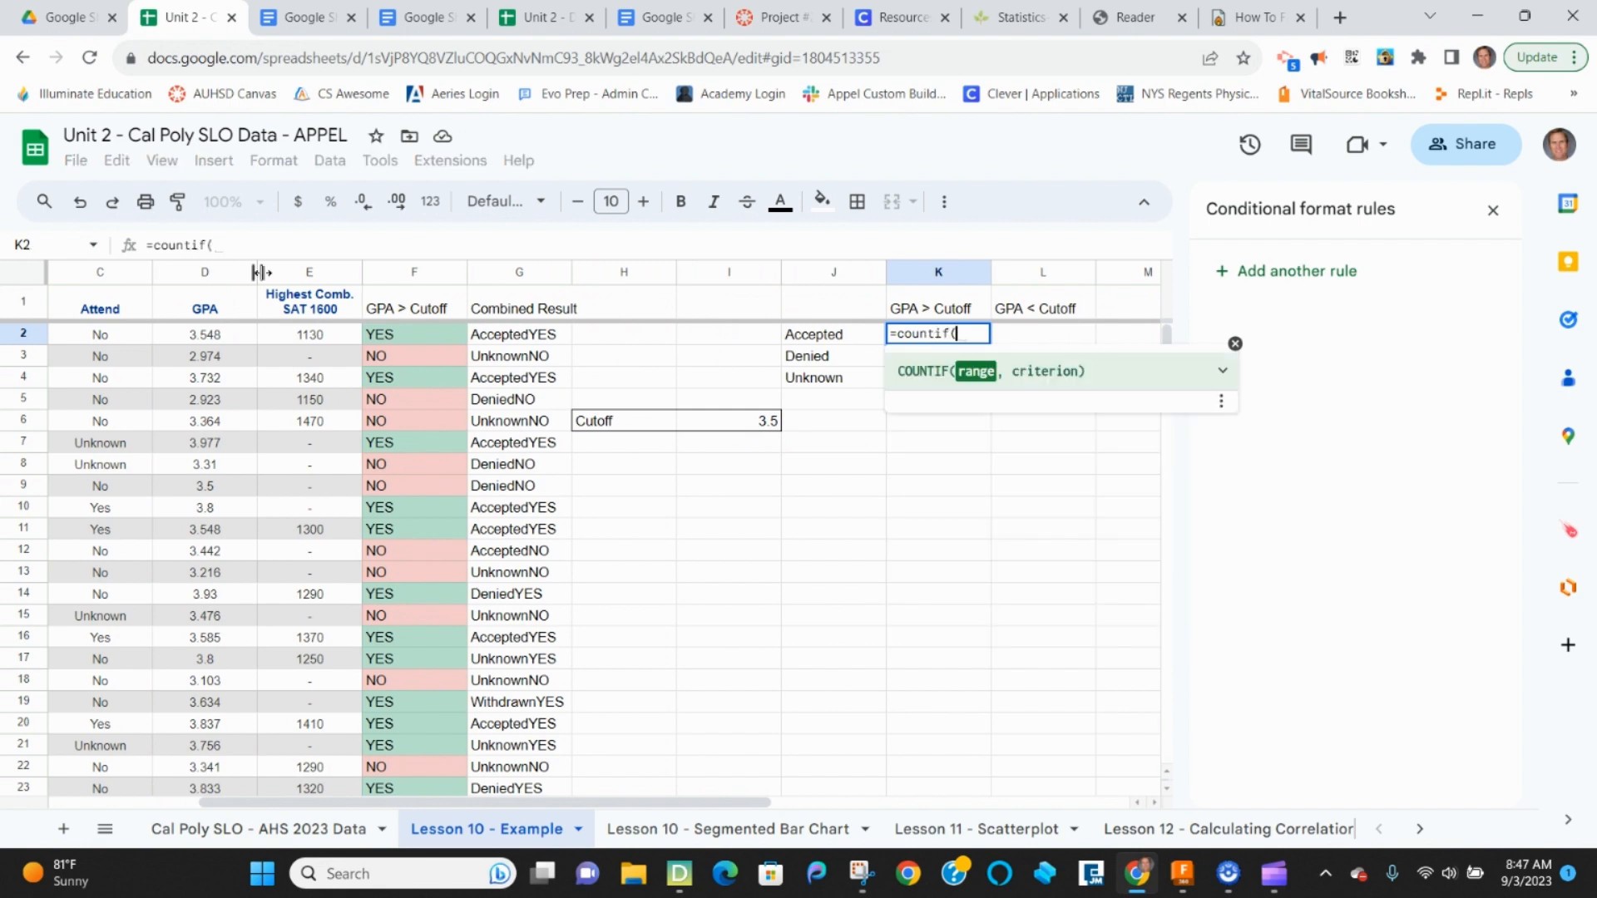
left_click_drag(503, 335, 531, 492)
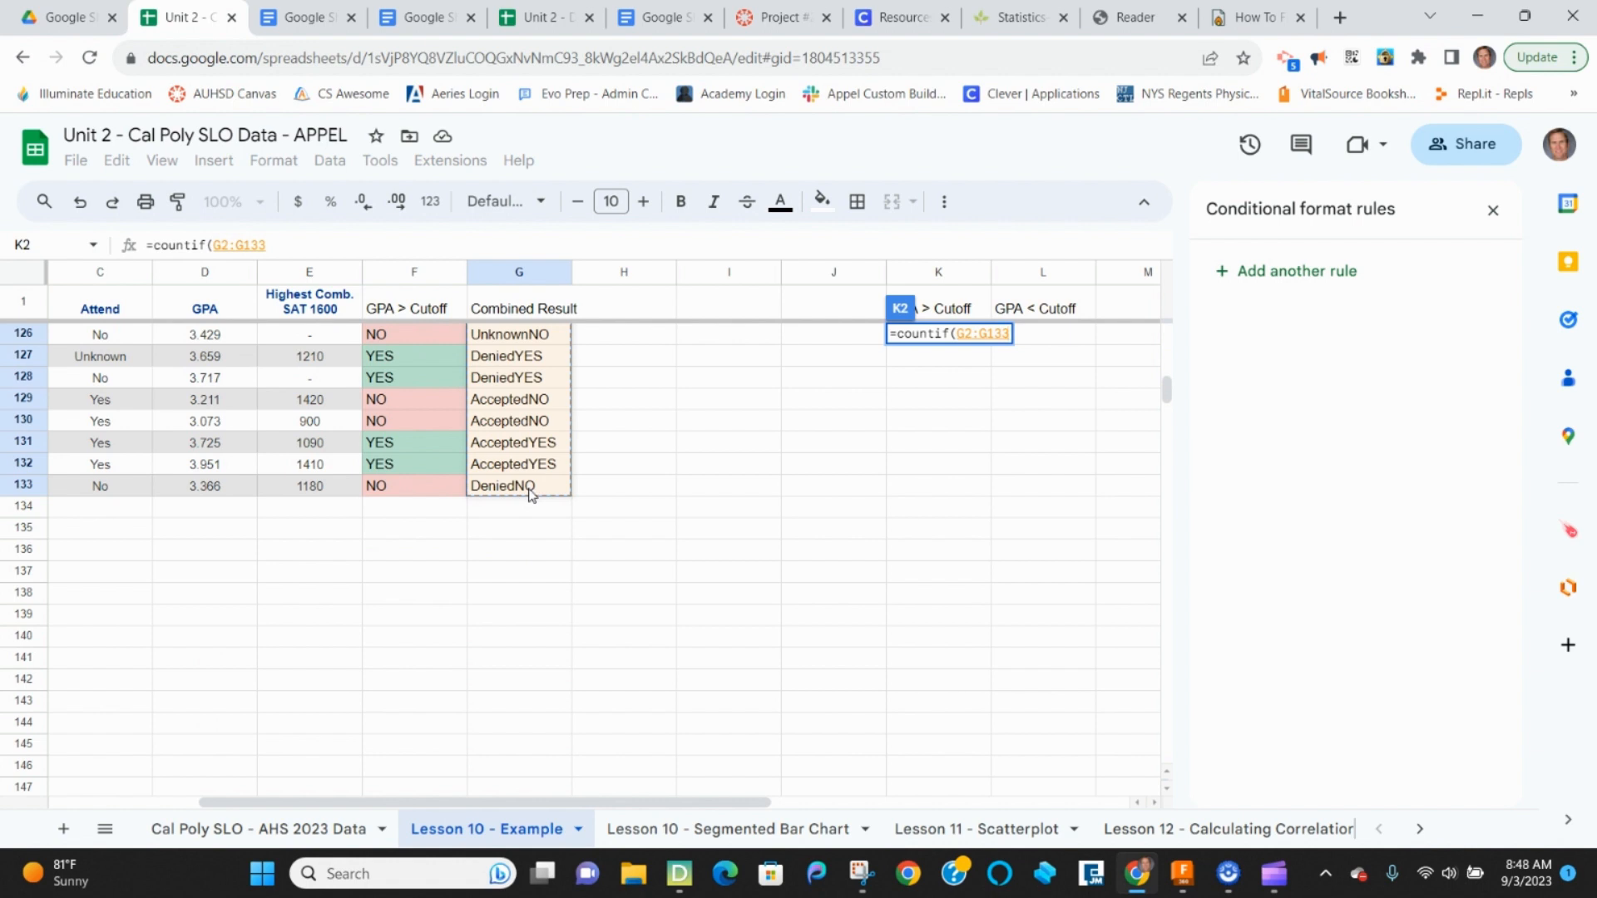
type(",")
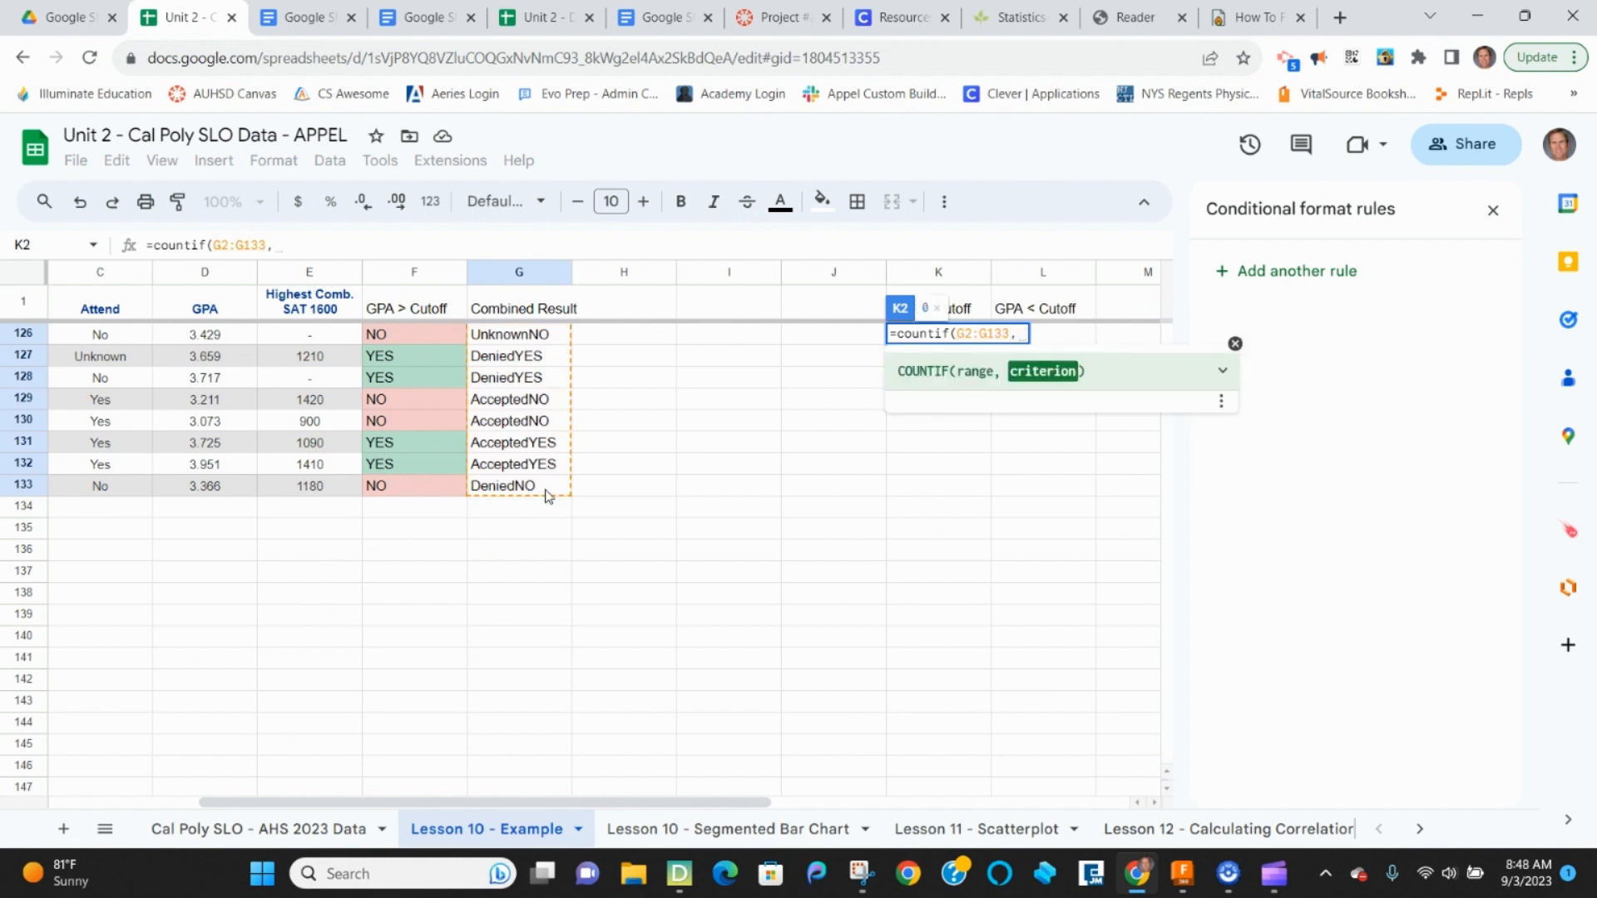
scroll(759, 541, "up", 1)
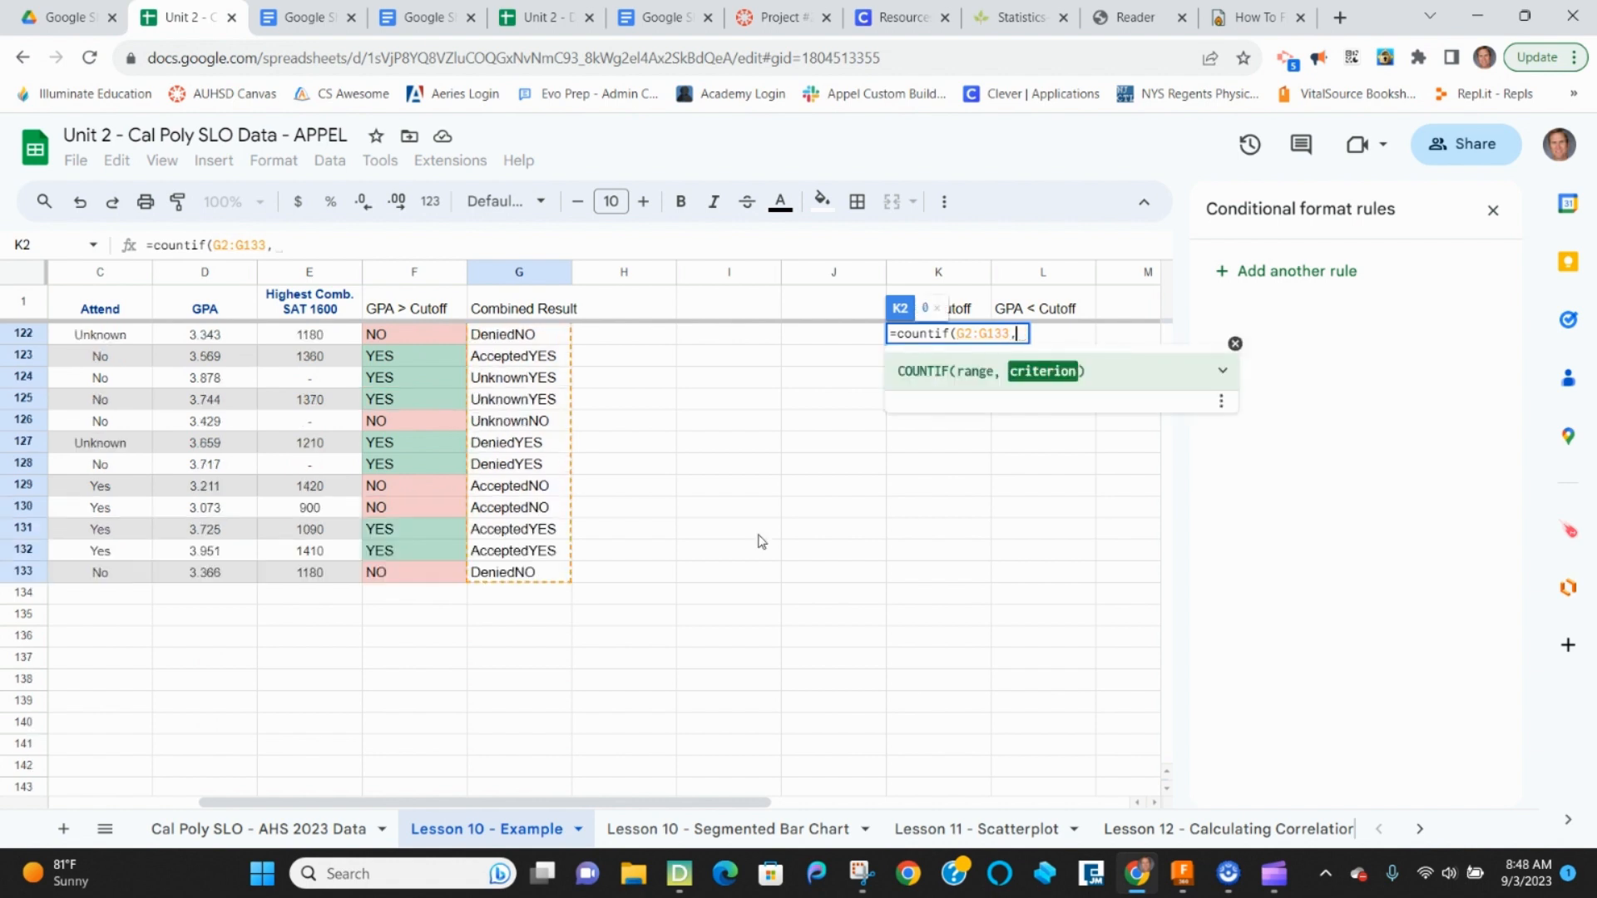
type("\"Accepted")
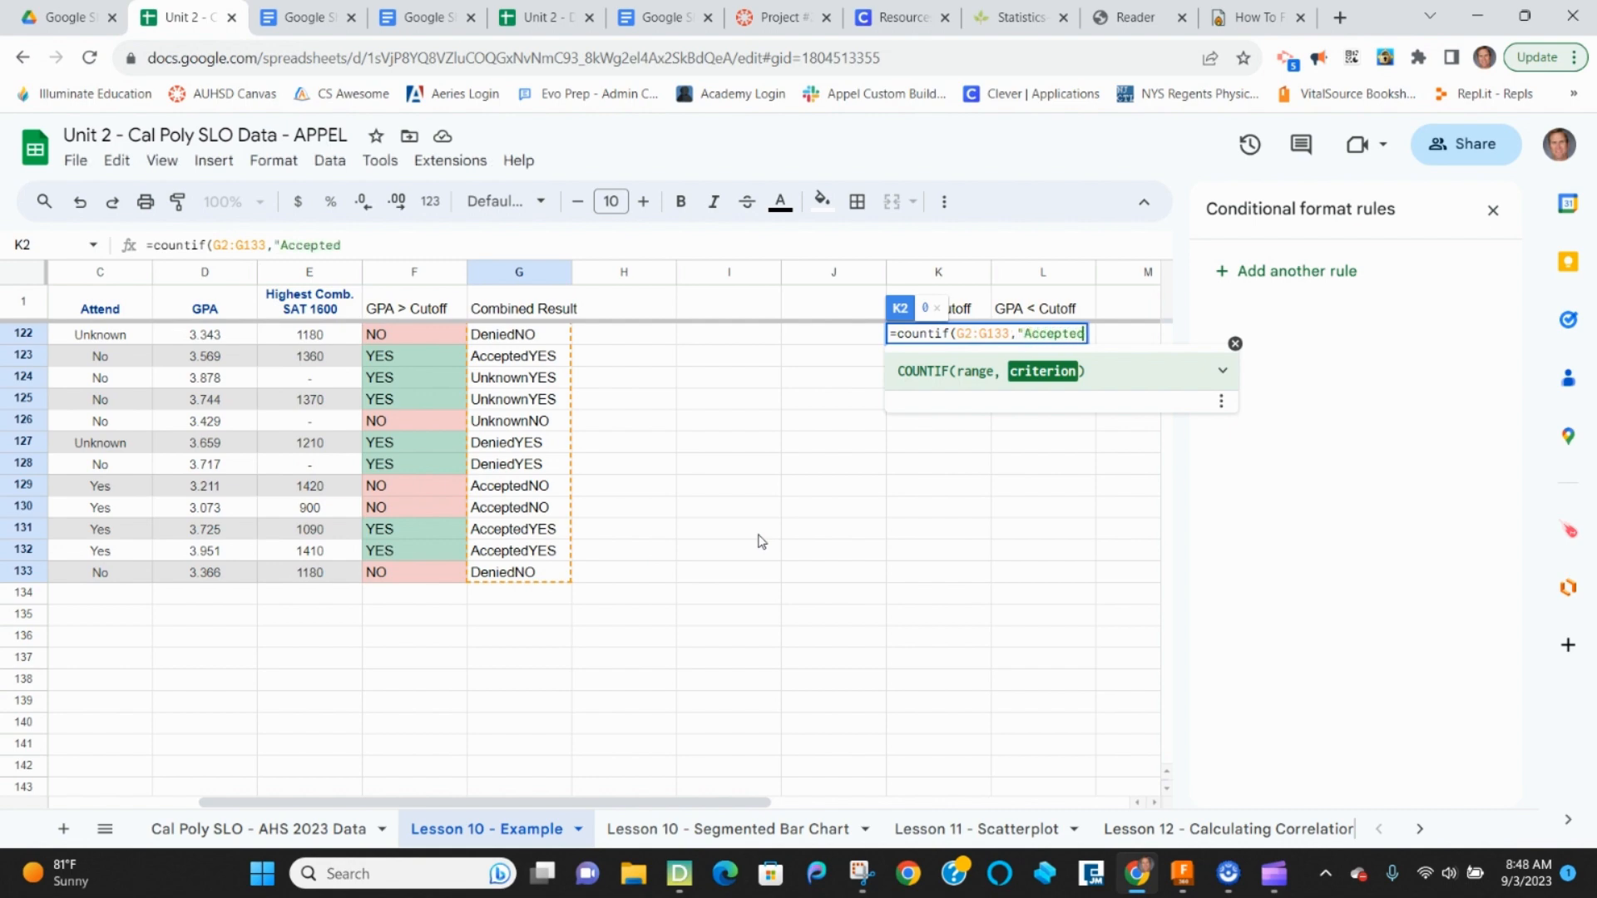
scroll(990, 385, "up", 2)
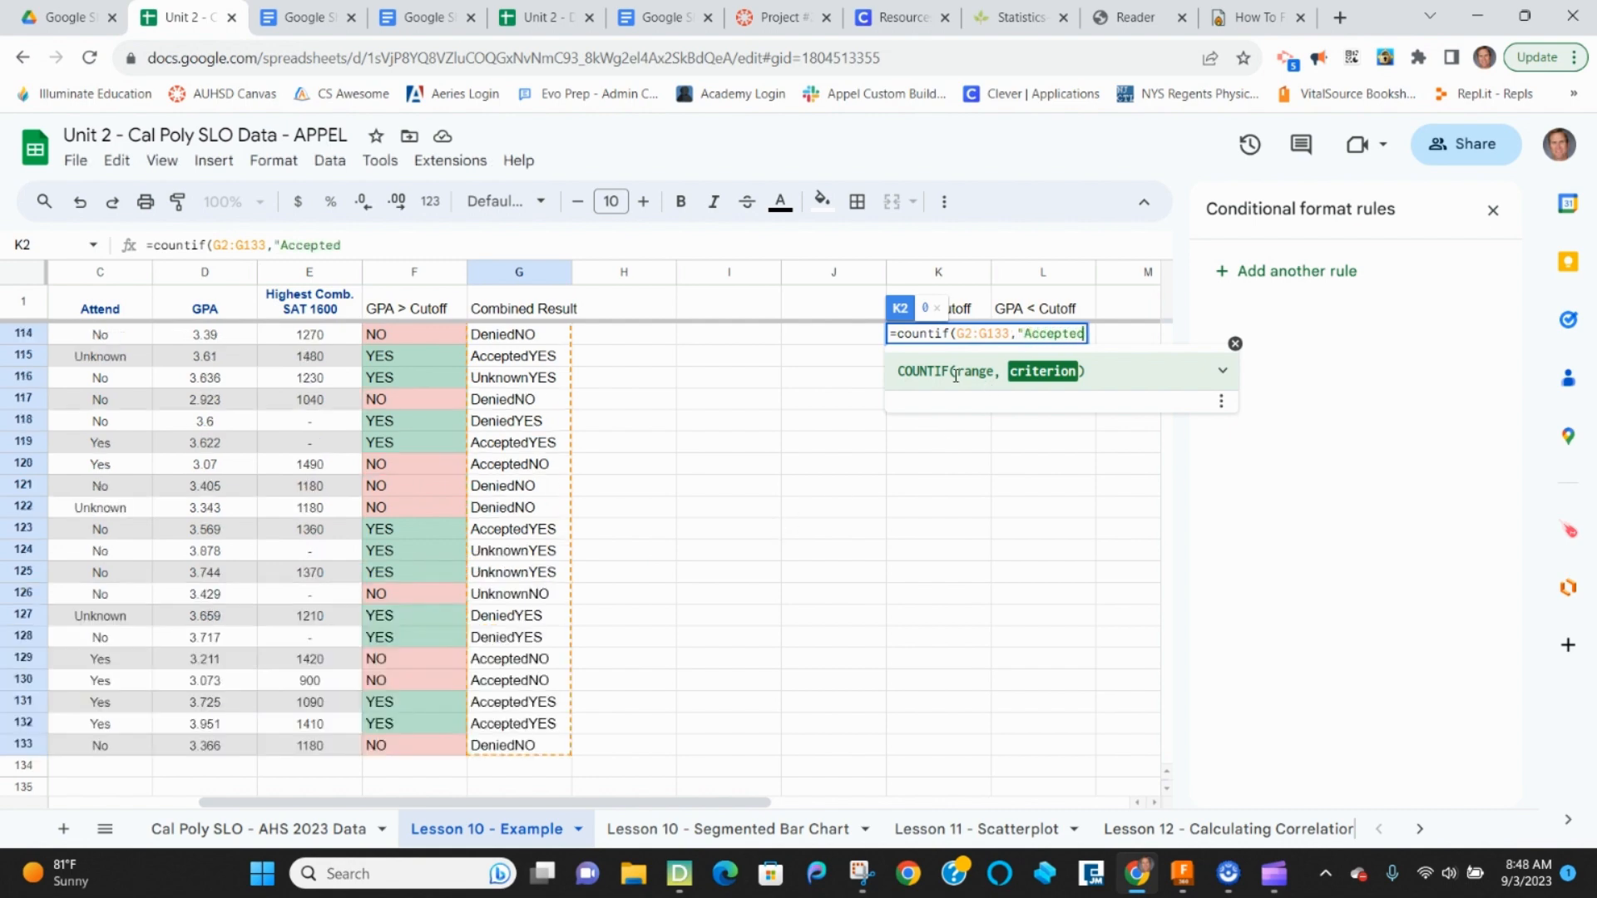
scroll(955, 375, "up", 20)
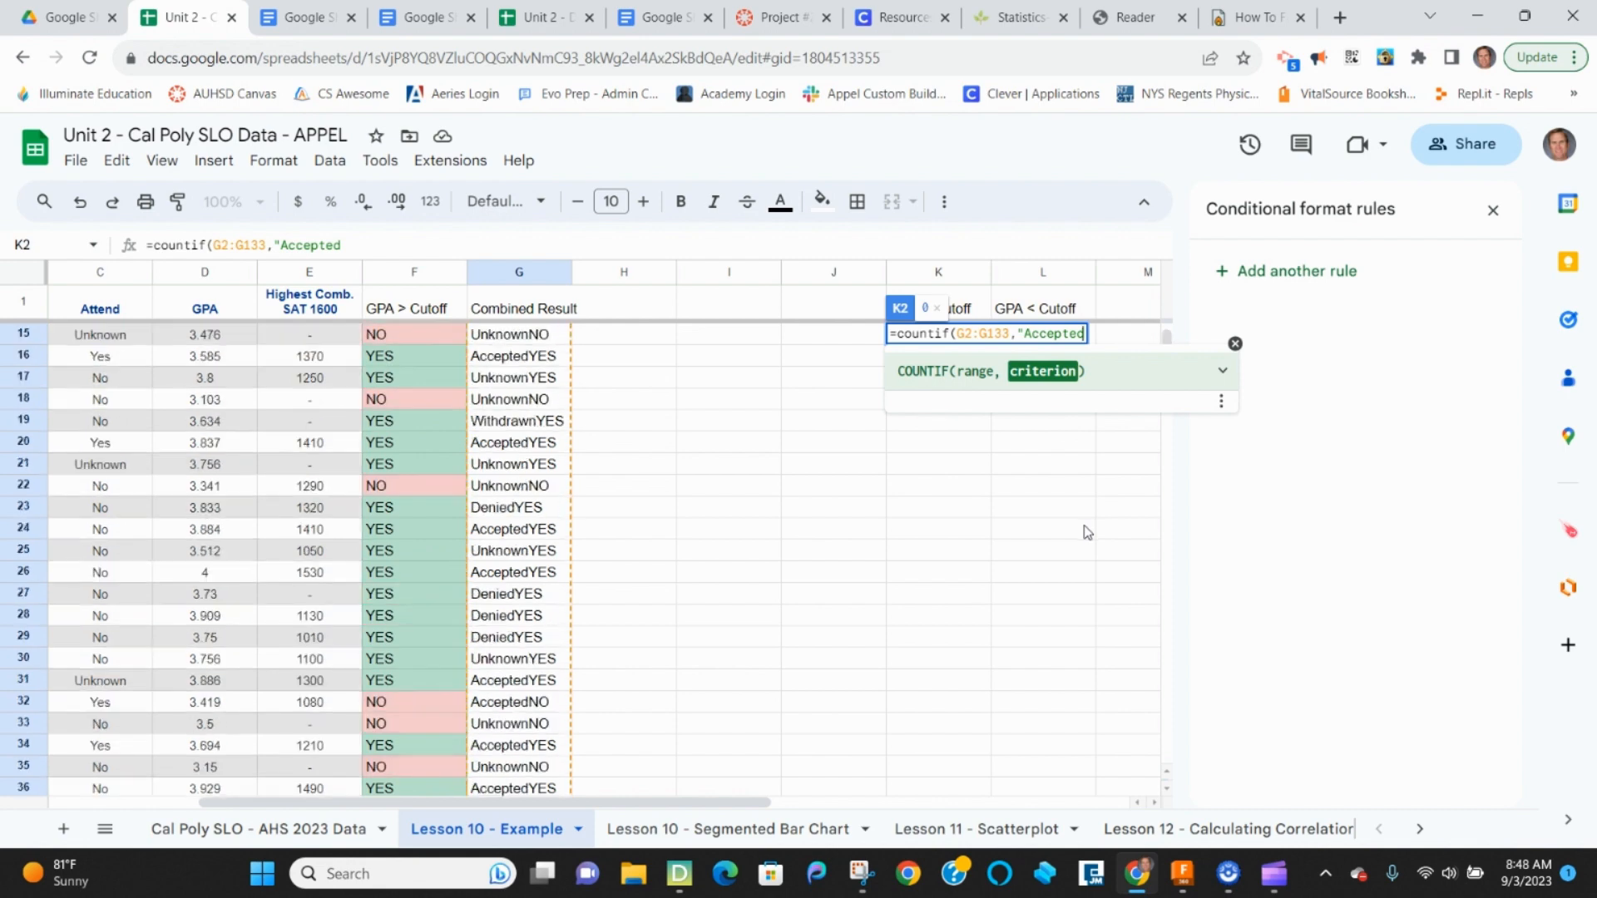
scroll(1087, 532, "up", 3)
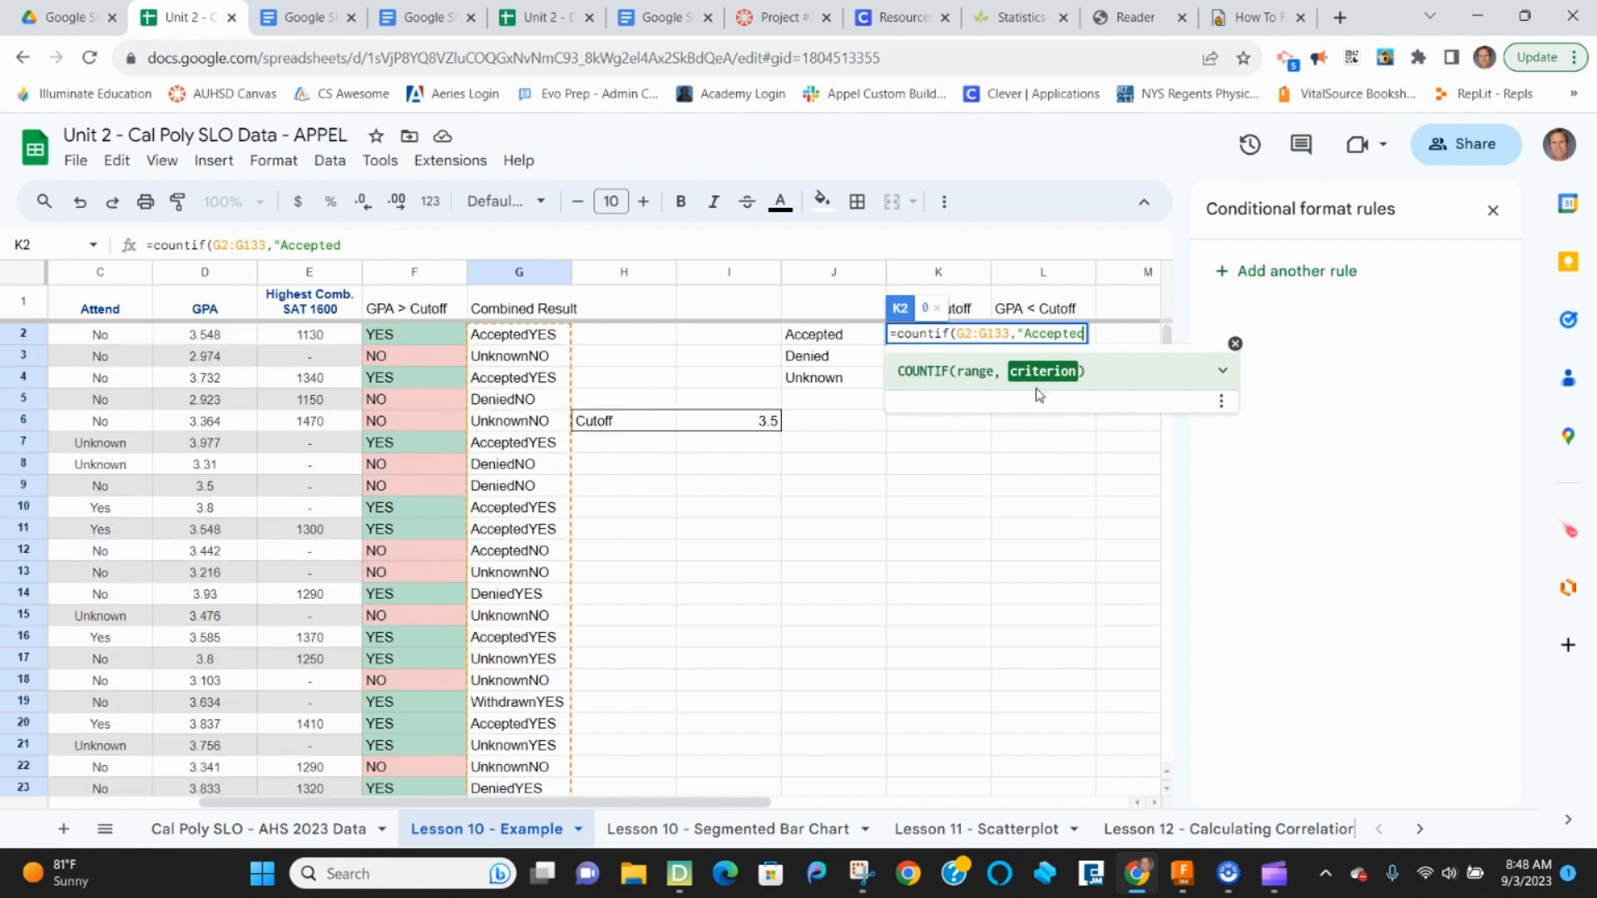
type("YES")
type(")")
key("Return")
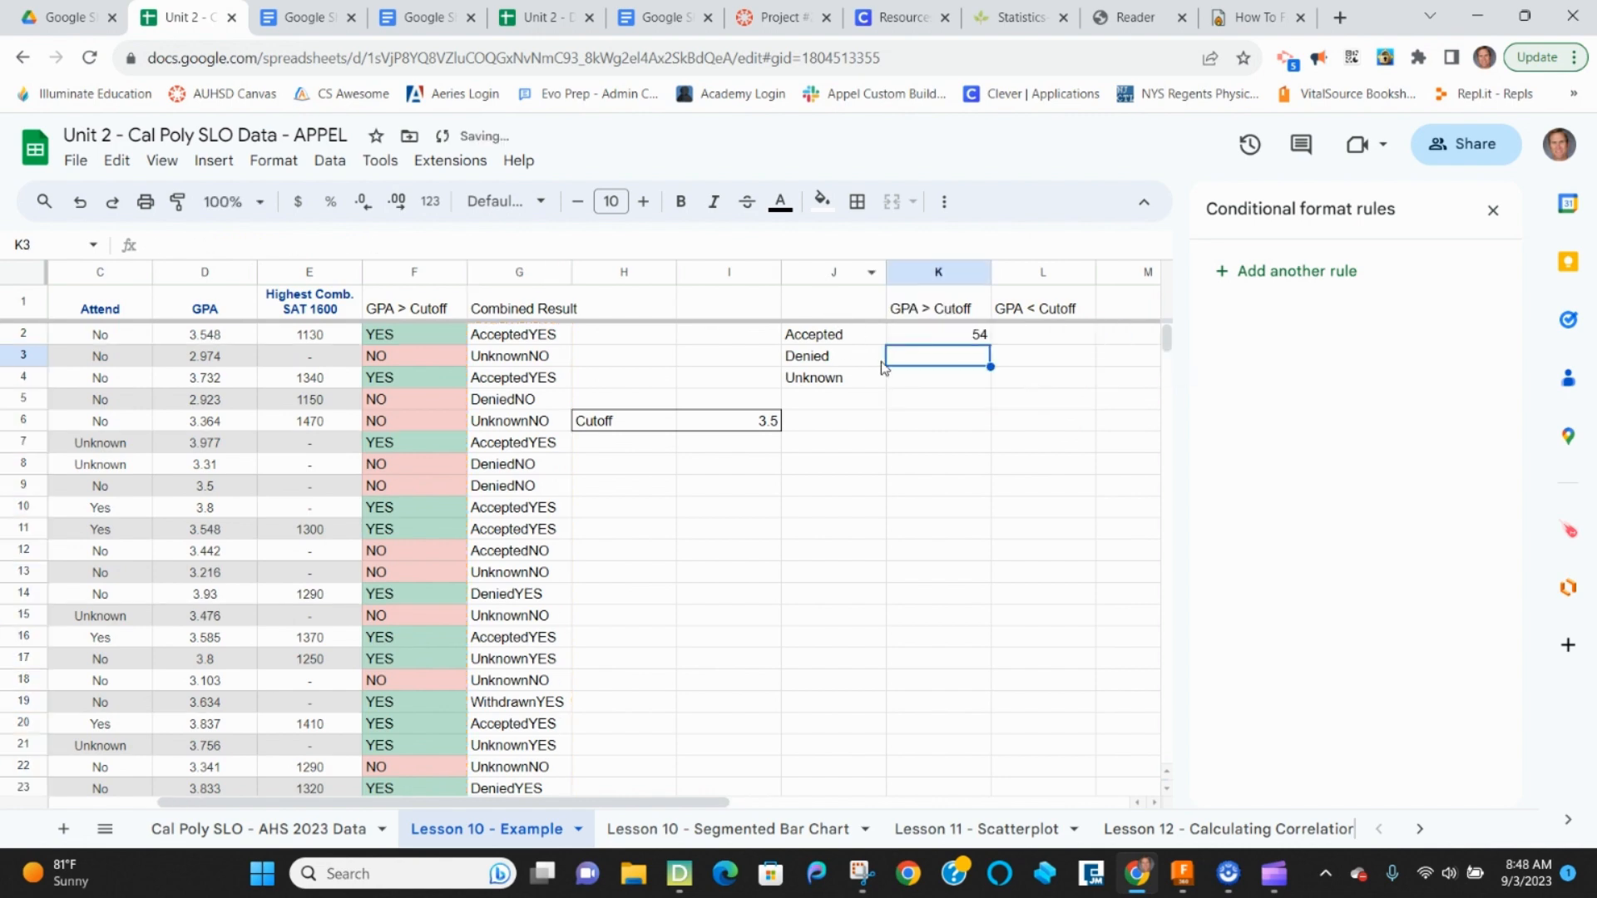
- Make the COUNTIF range in K2 absolute as $G$2:$G$133 and fill the formula across K2:L4
left_click(953, 340)
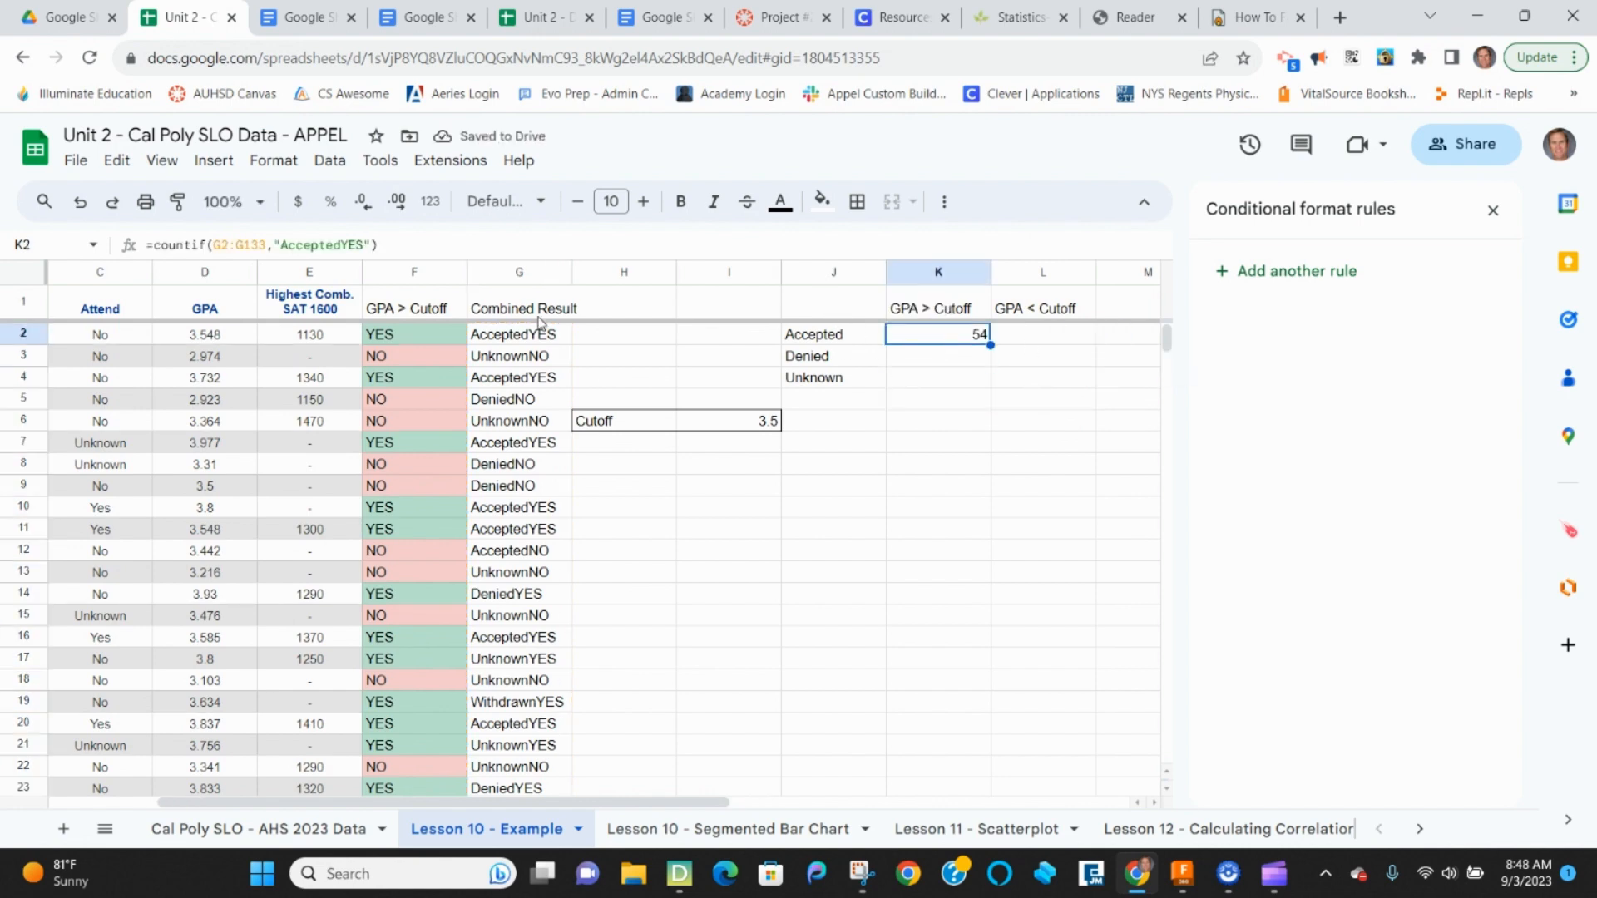
left_click(211, 247)
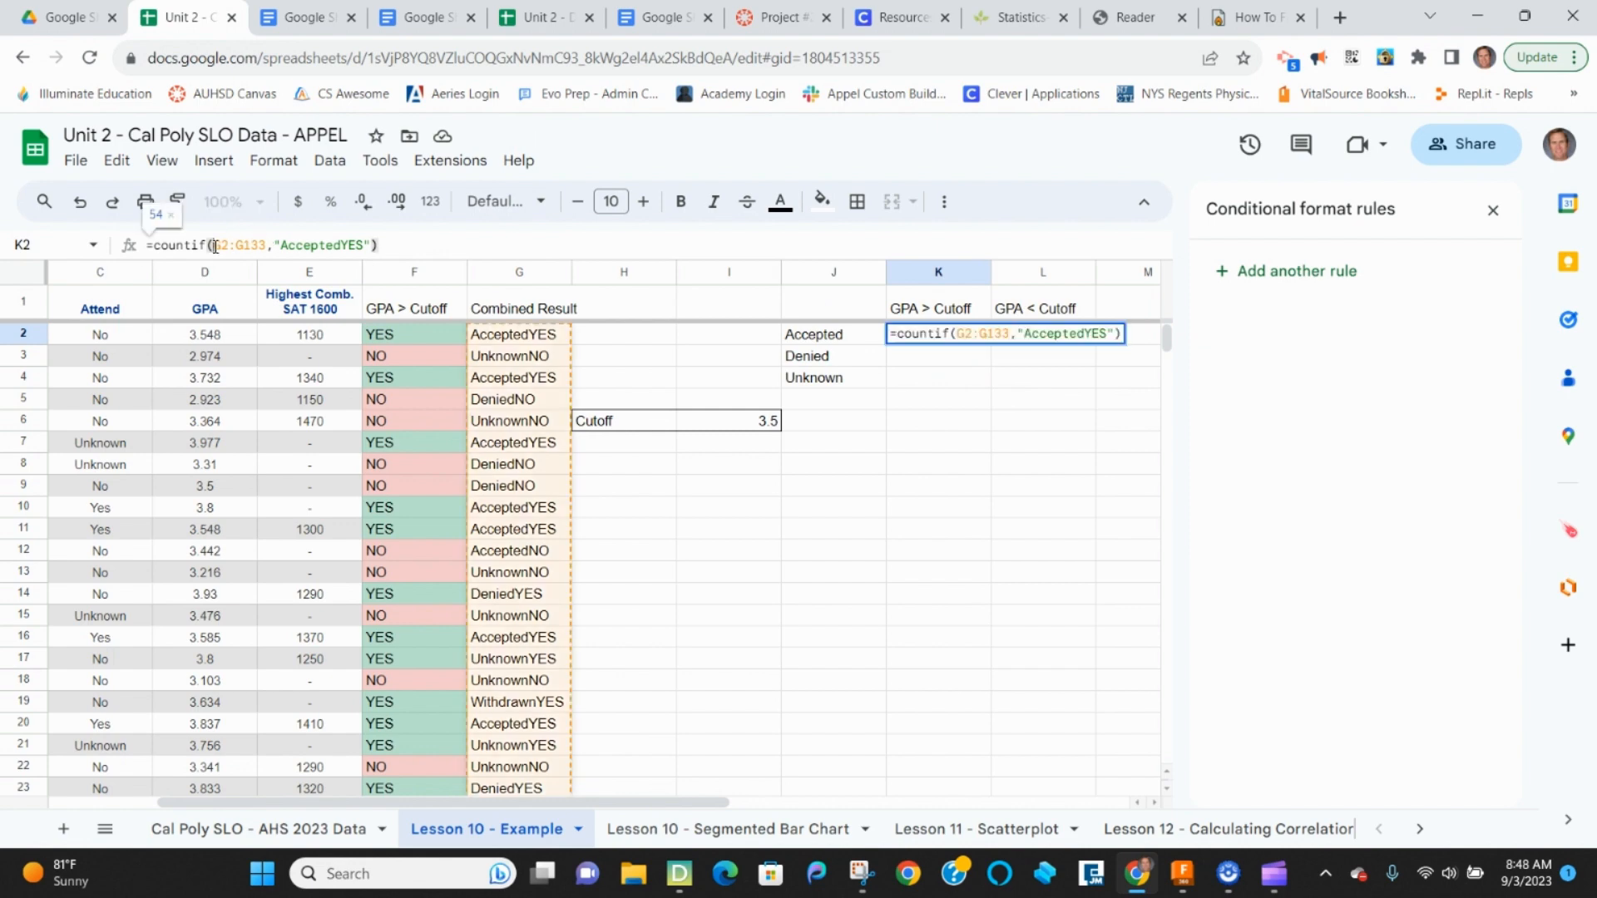
key("F4")
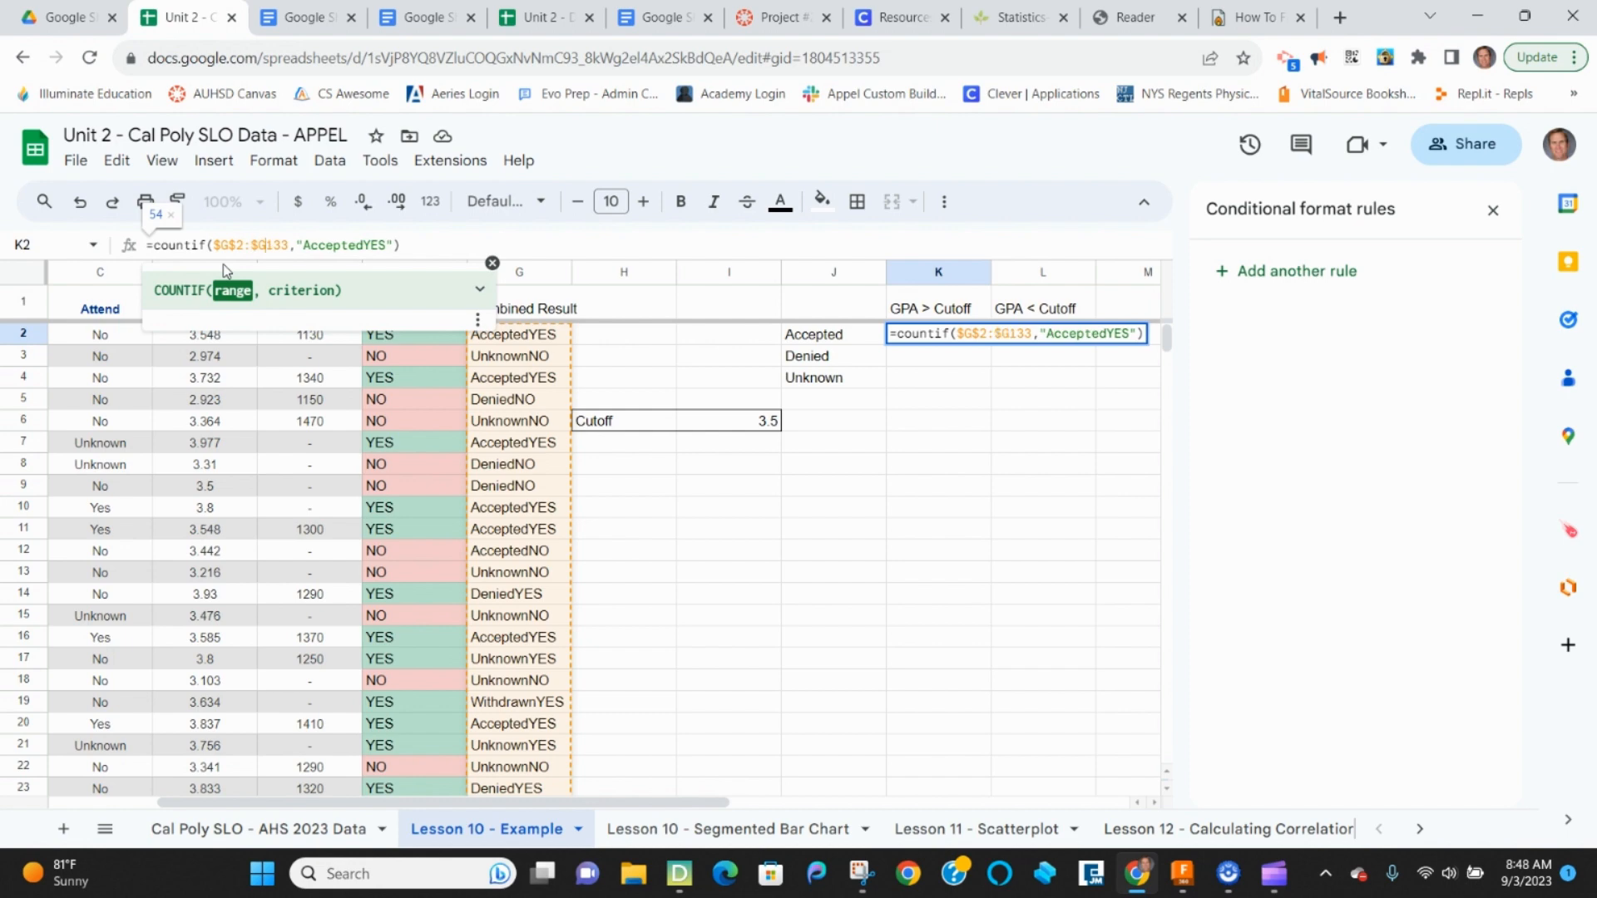
key("Return")
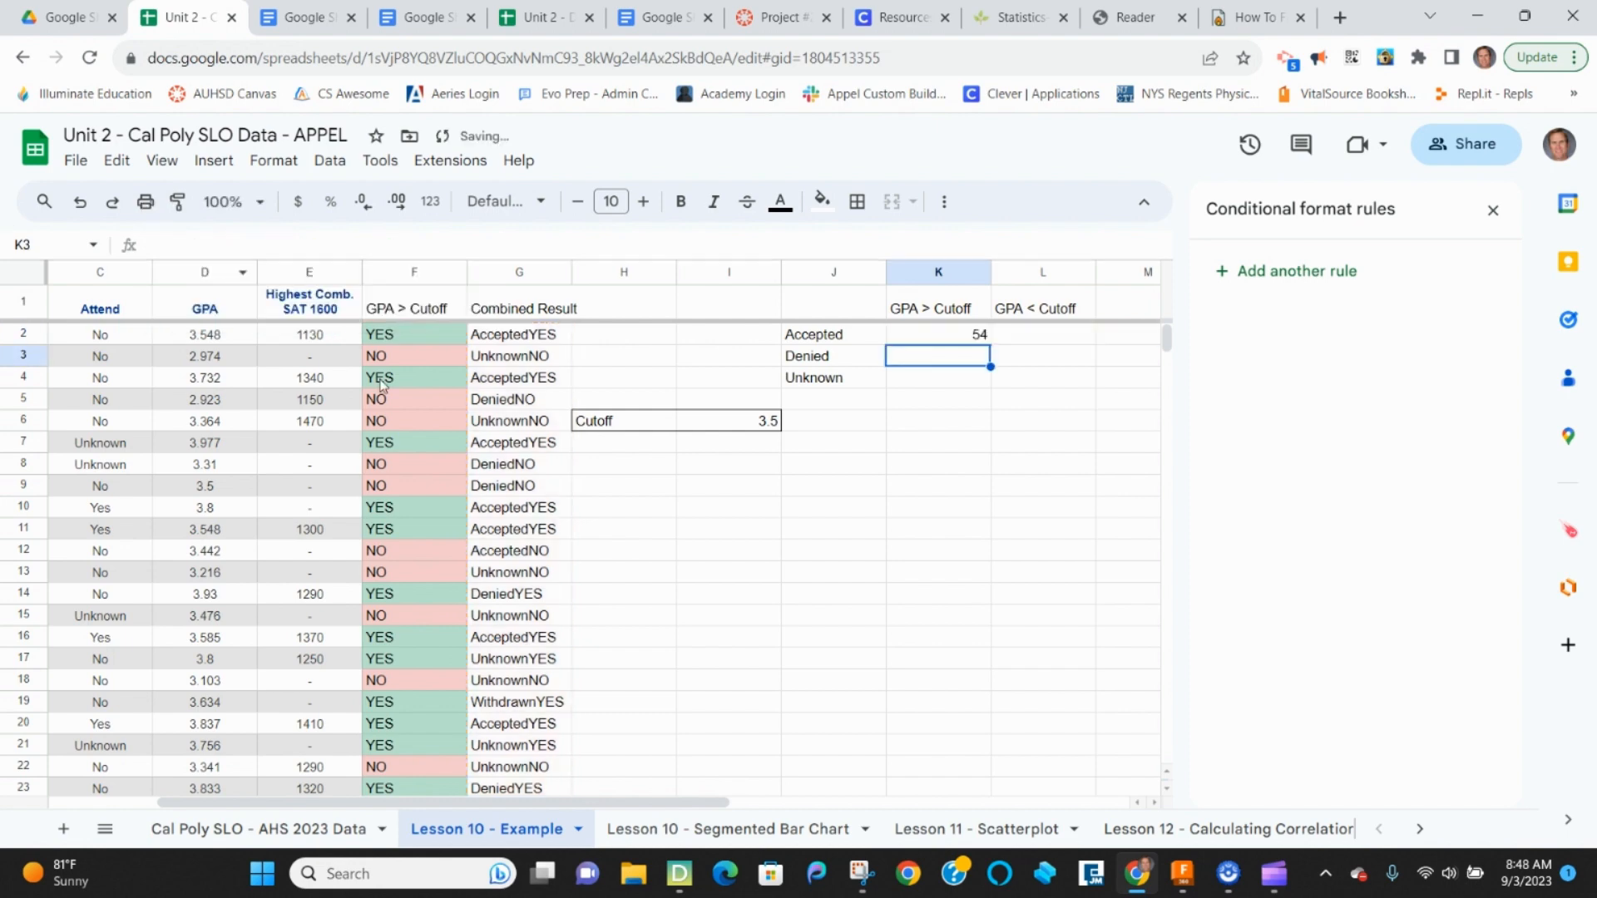
left_click(941, 337)
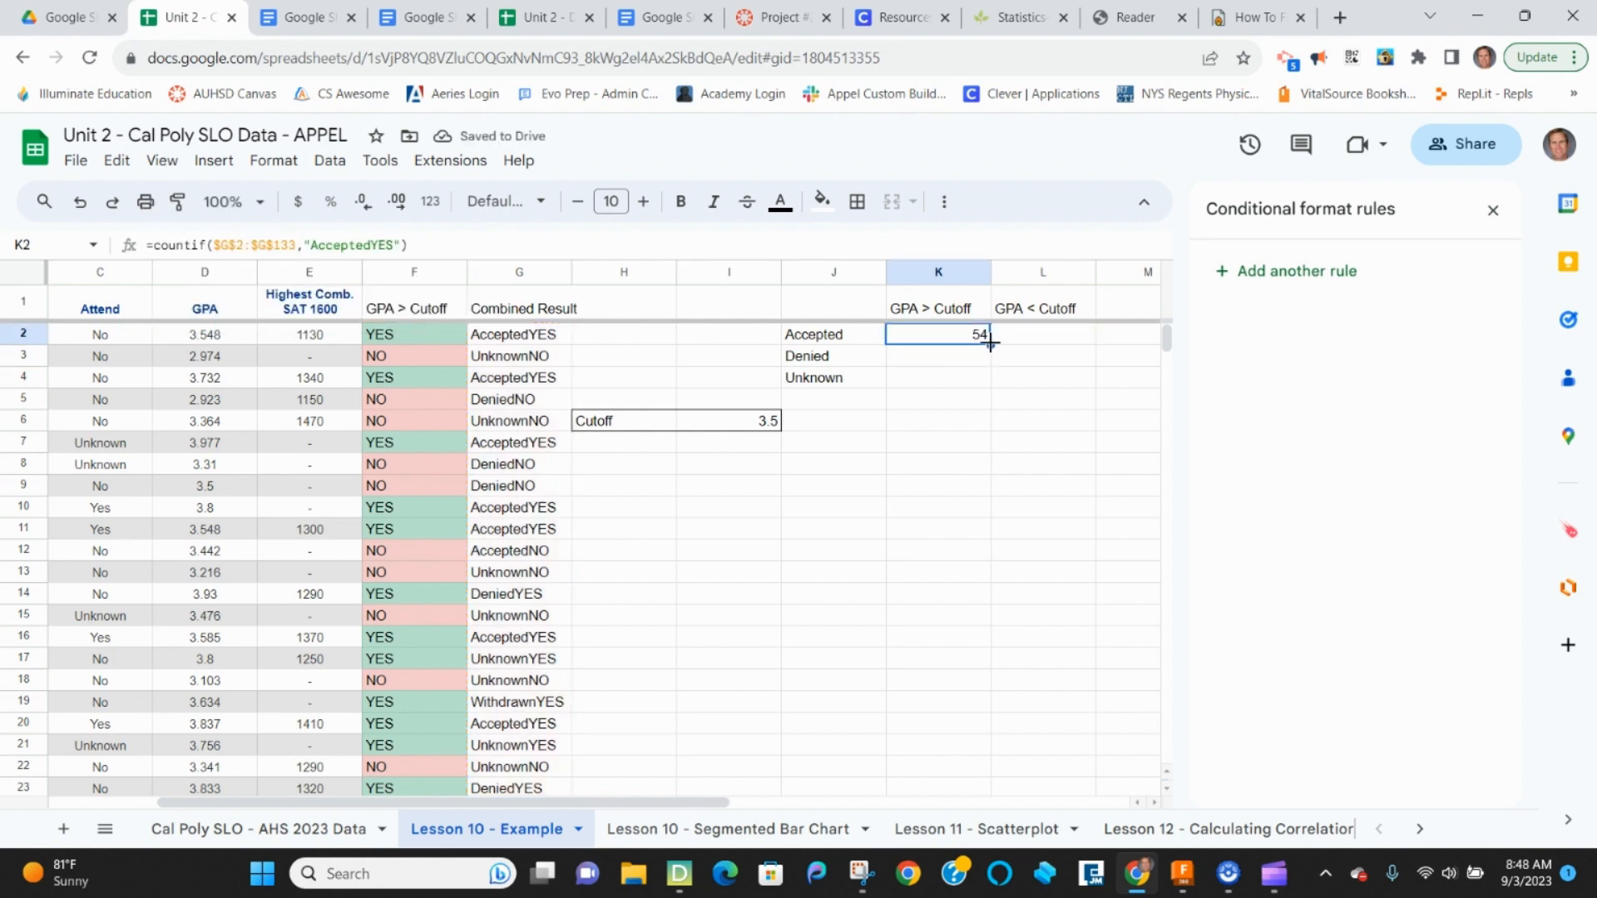
left_click_drag(989, 343, 1044, 391)
- Change the COUNTIF criterion in K3, the Denied row under GPA > Cutoff, to "DeniedYES"
left_click(963, 354)
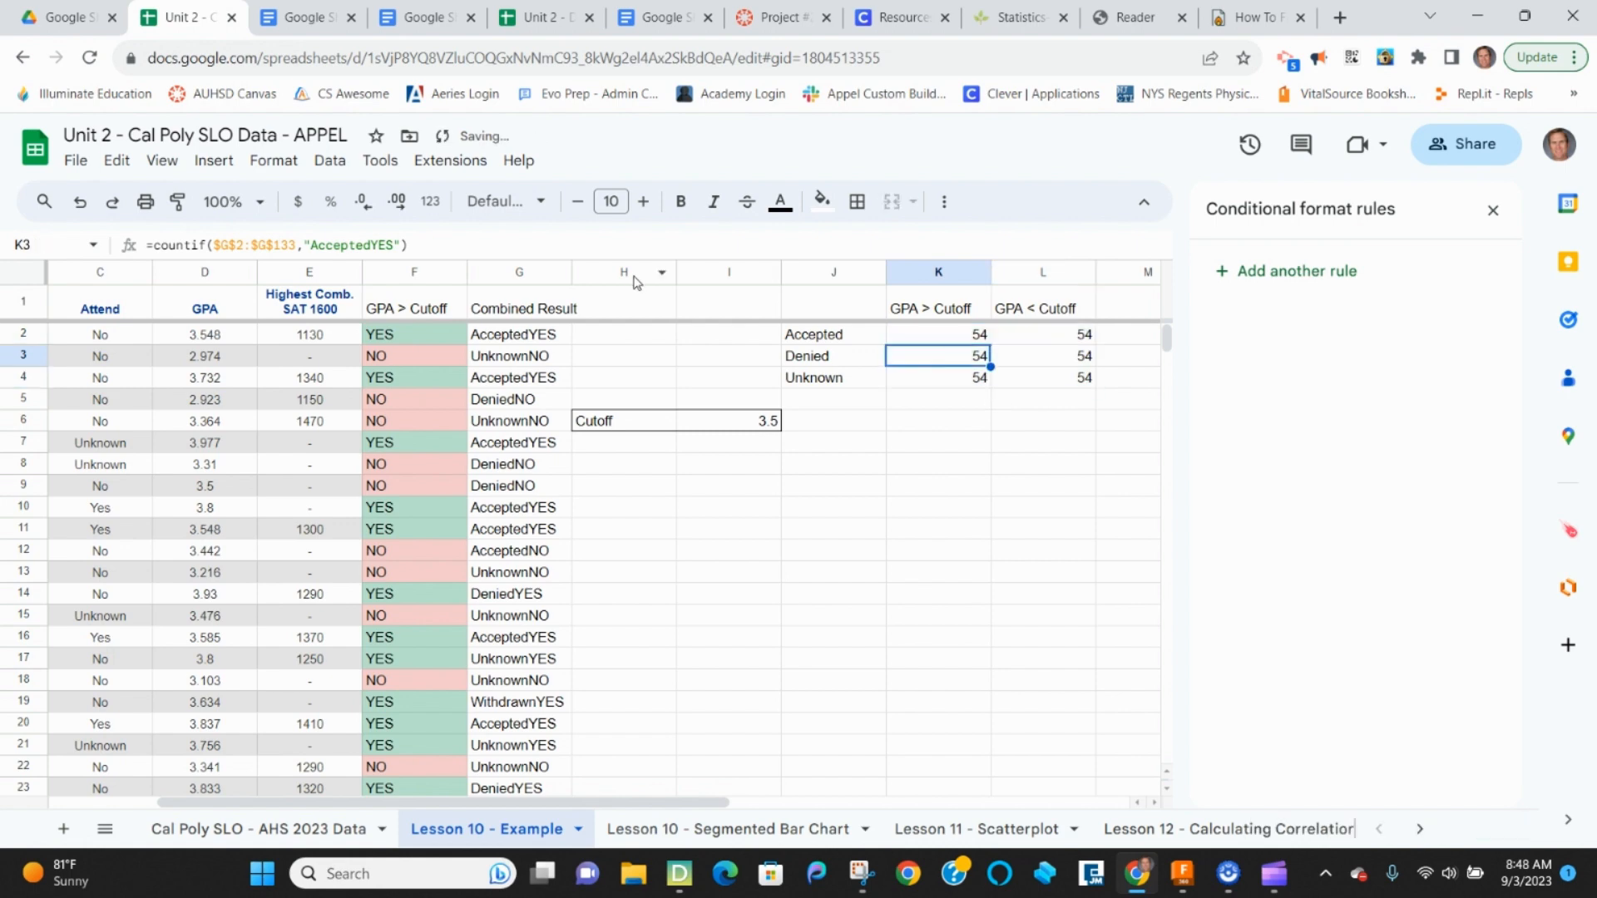
left_click(371, 245)
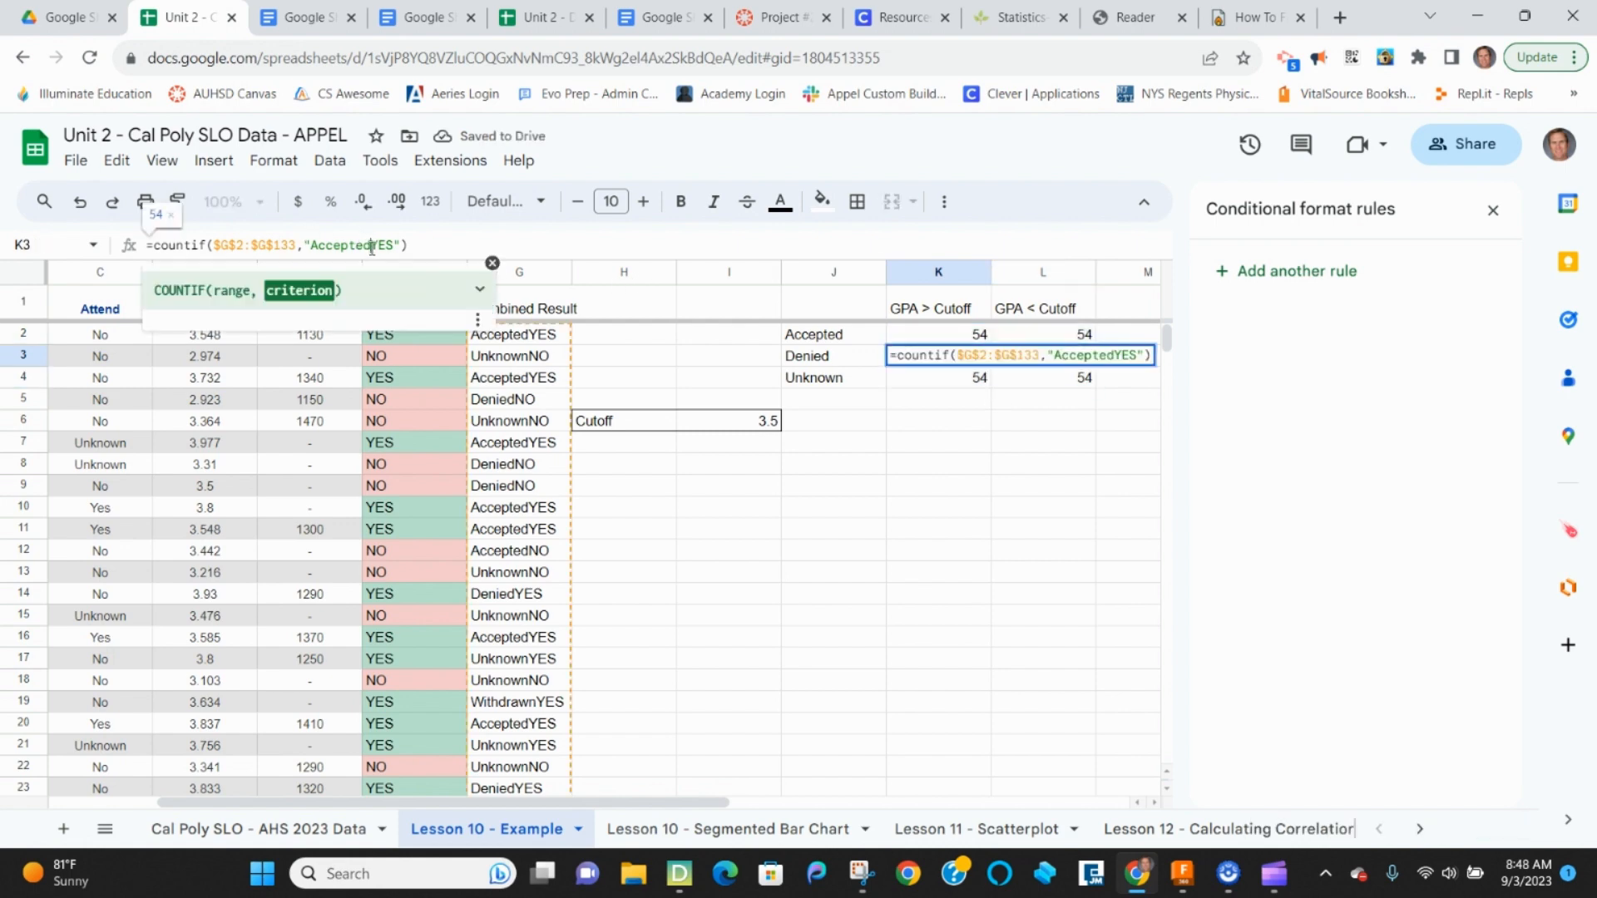
key("BackSpace")
key("BackSpace")
key("BackSpace")
key("BackSpace")
key("BackSpace")
key("BackSpace")
key("BackSpace")
key("BackSpace")
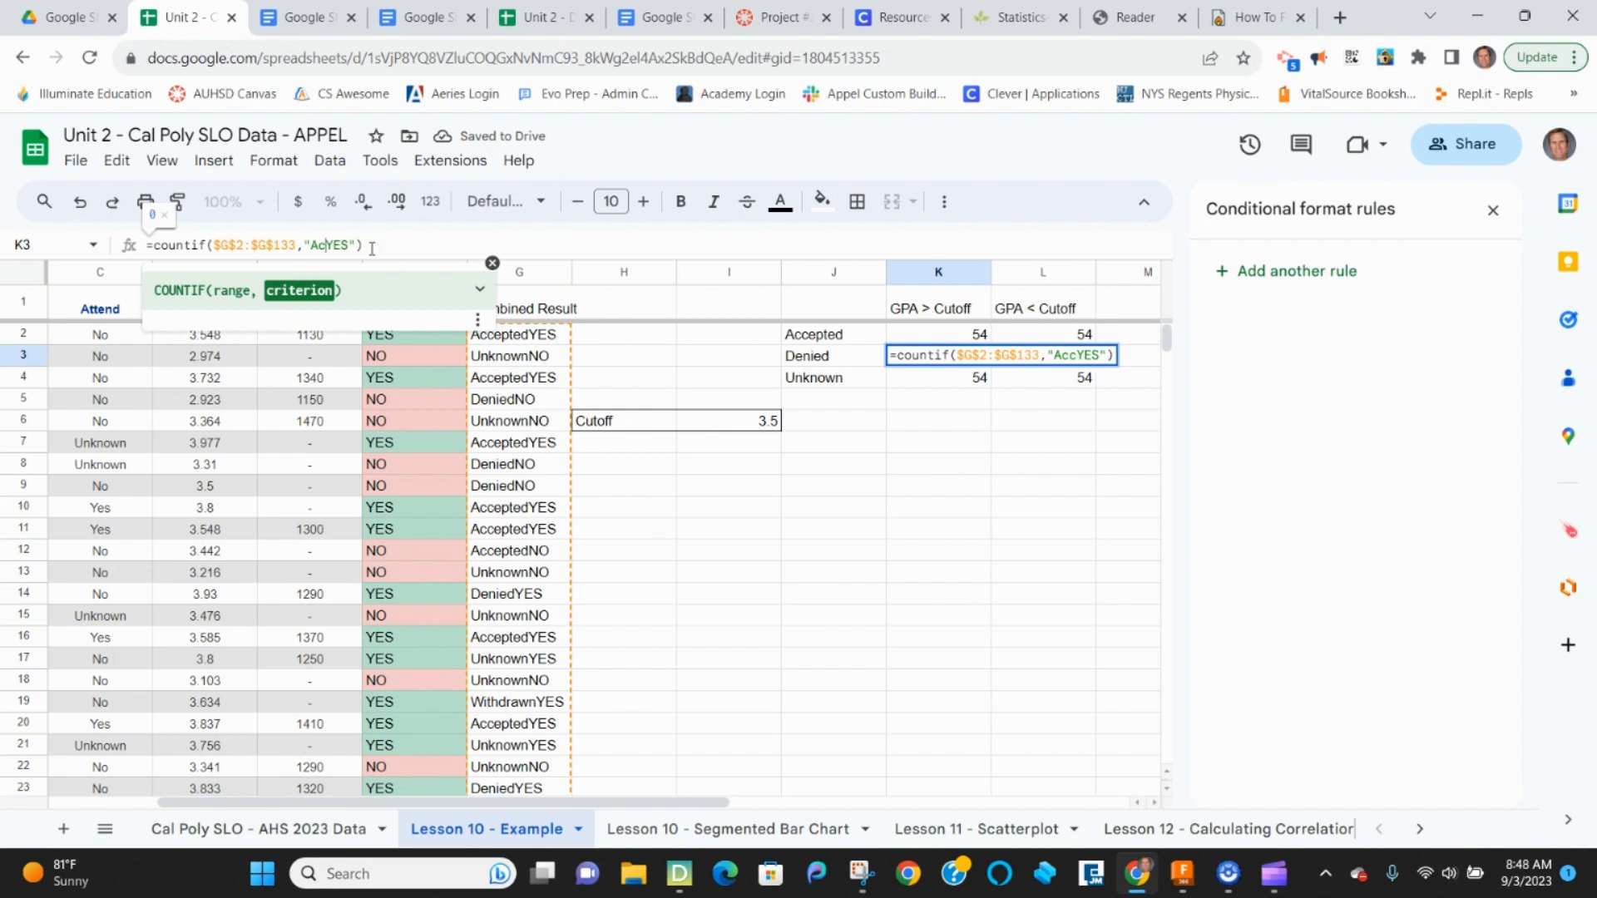
type("Denie")
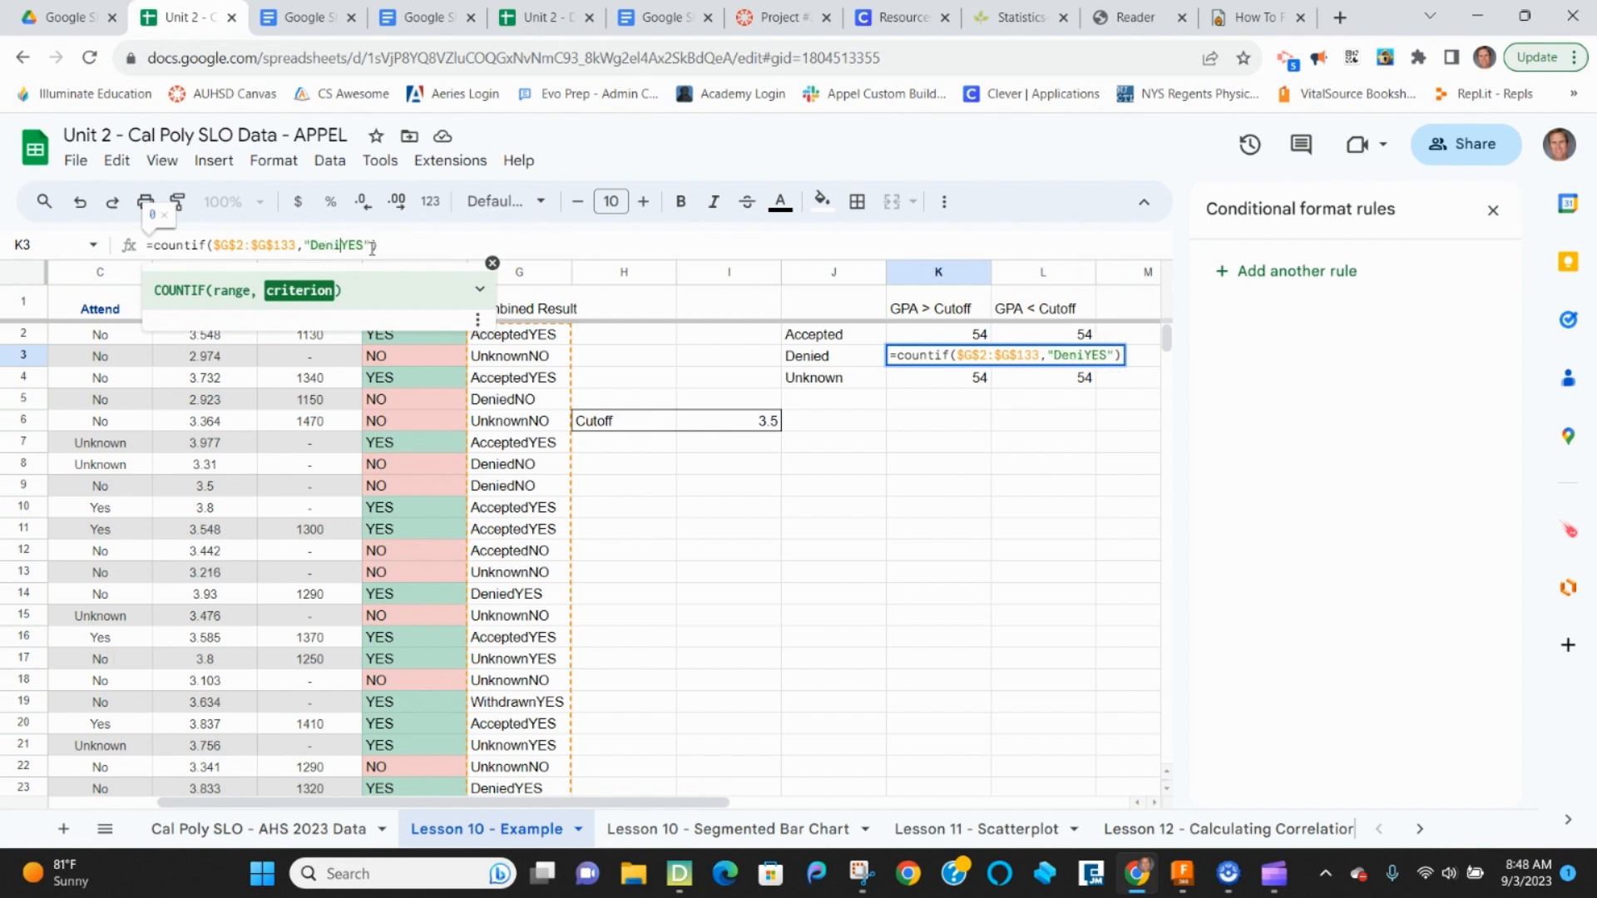
type("d")
key("Return")
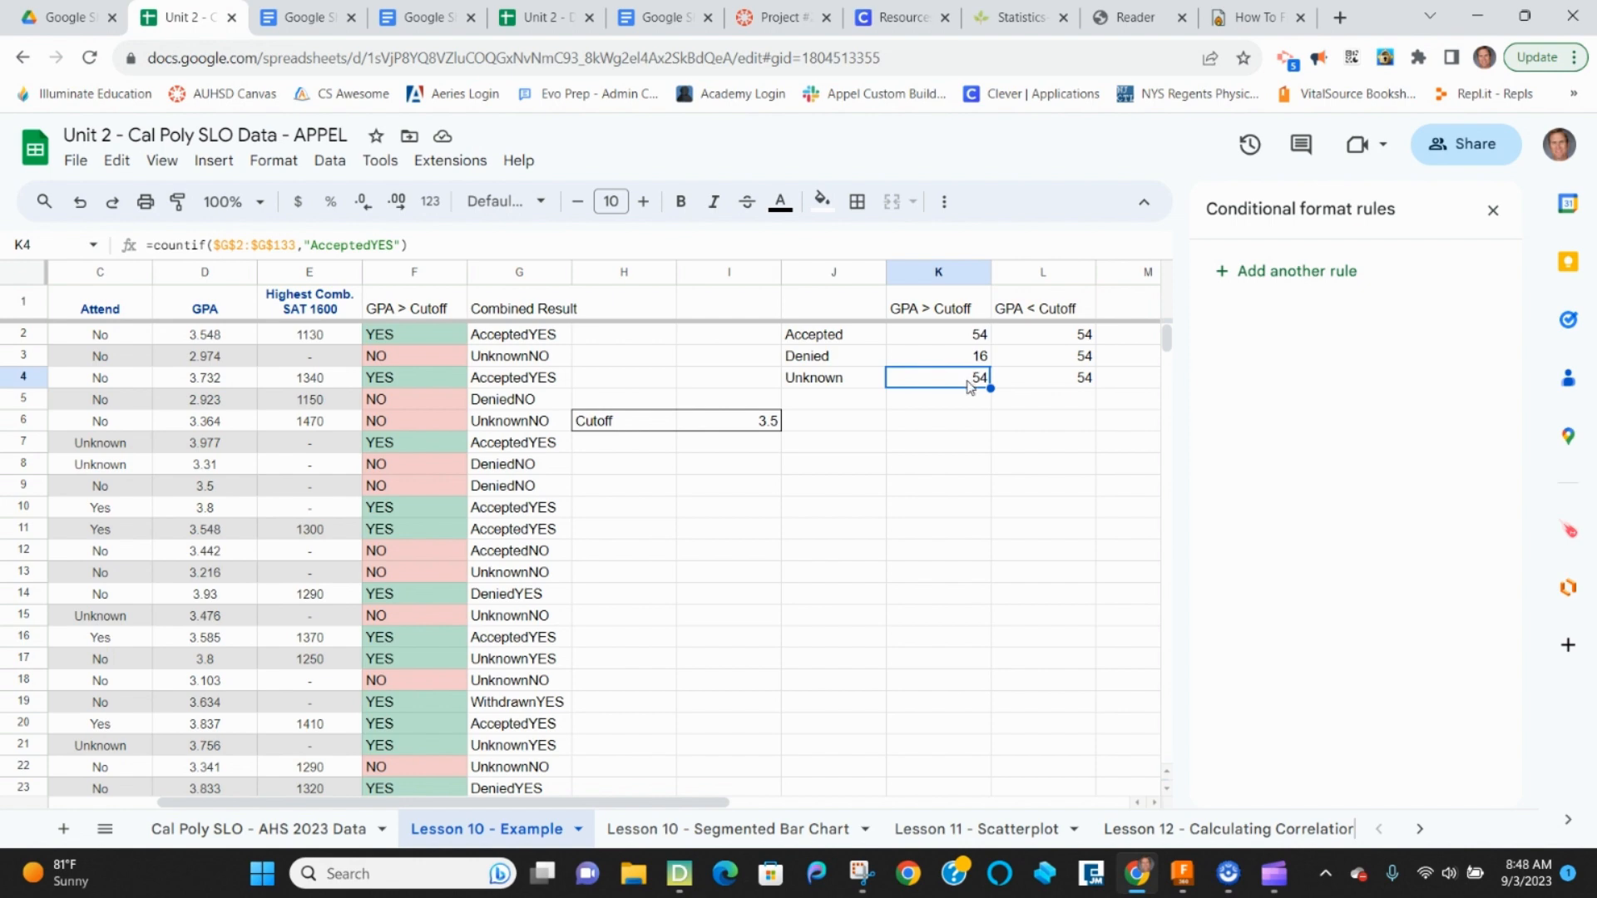
- Change the COUNTIF criterion in K4, the Unknown row under GPA > Cutoff, to "UnknownYES"
left_click(372, 247)
key("BackSpace")
key("BackSpace")
key("BackSpace")
key("BackSpace")
key("BackSpace")
key("BackSpace")
key("BackSpace")
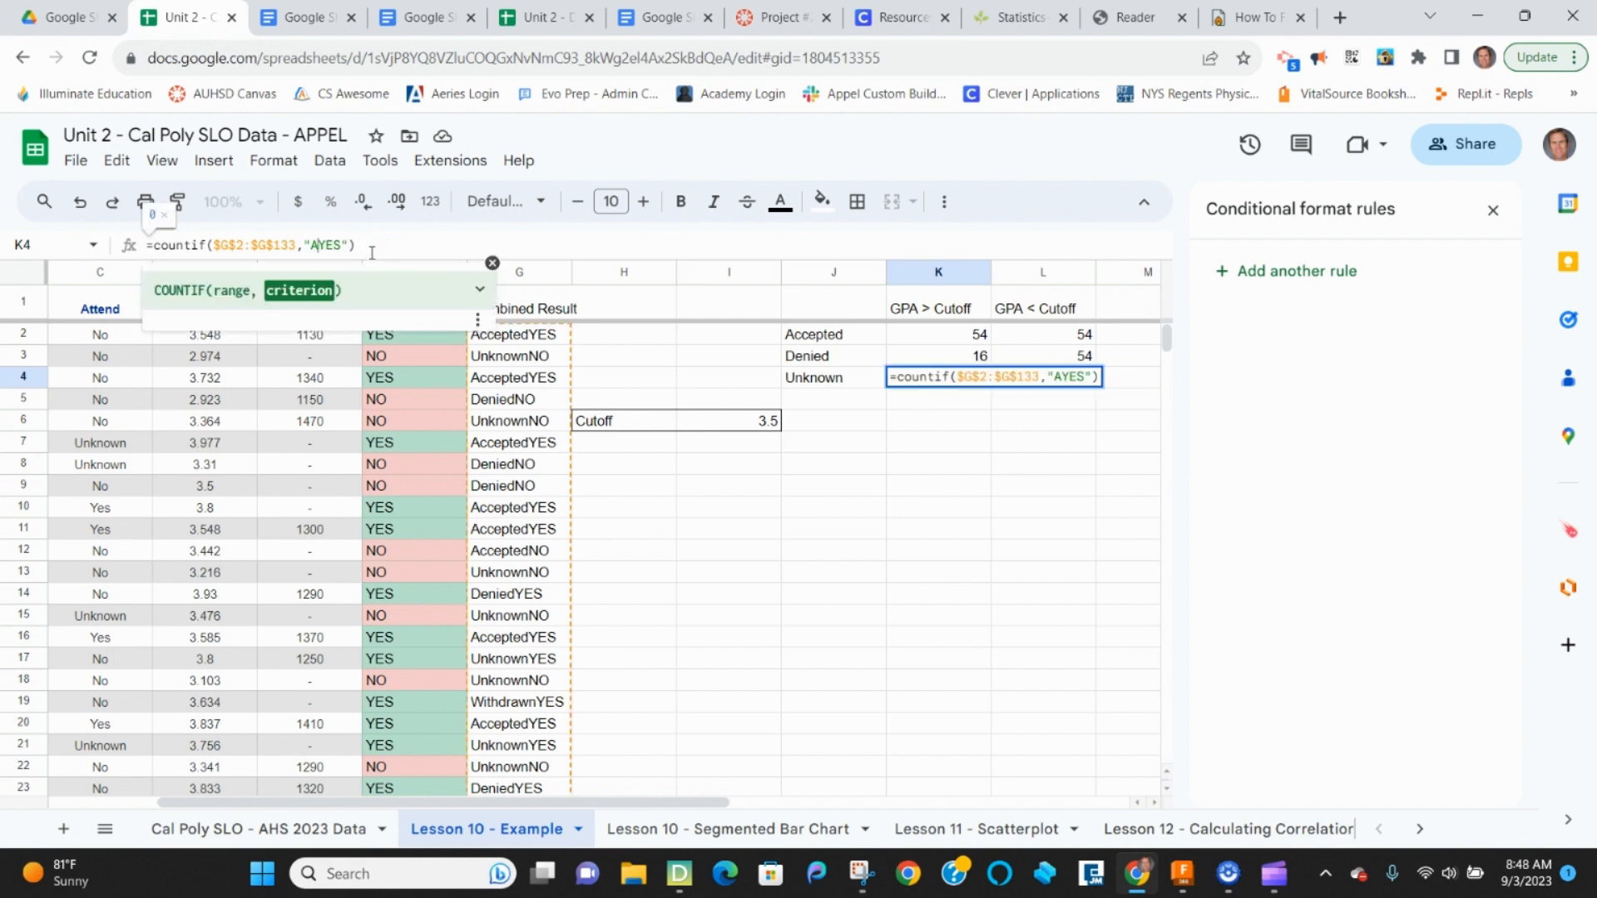
key("BackSpace")
type("Unknow")
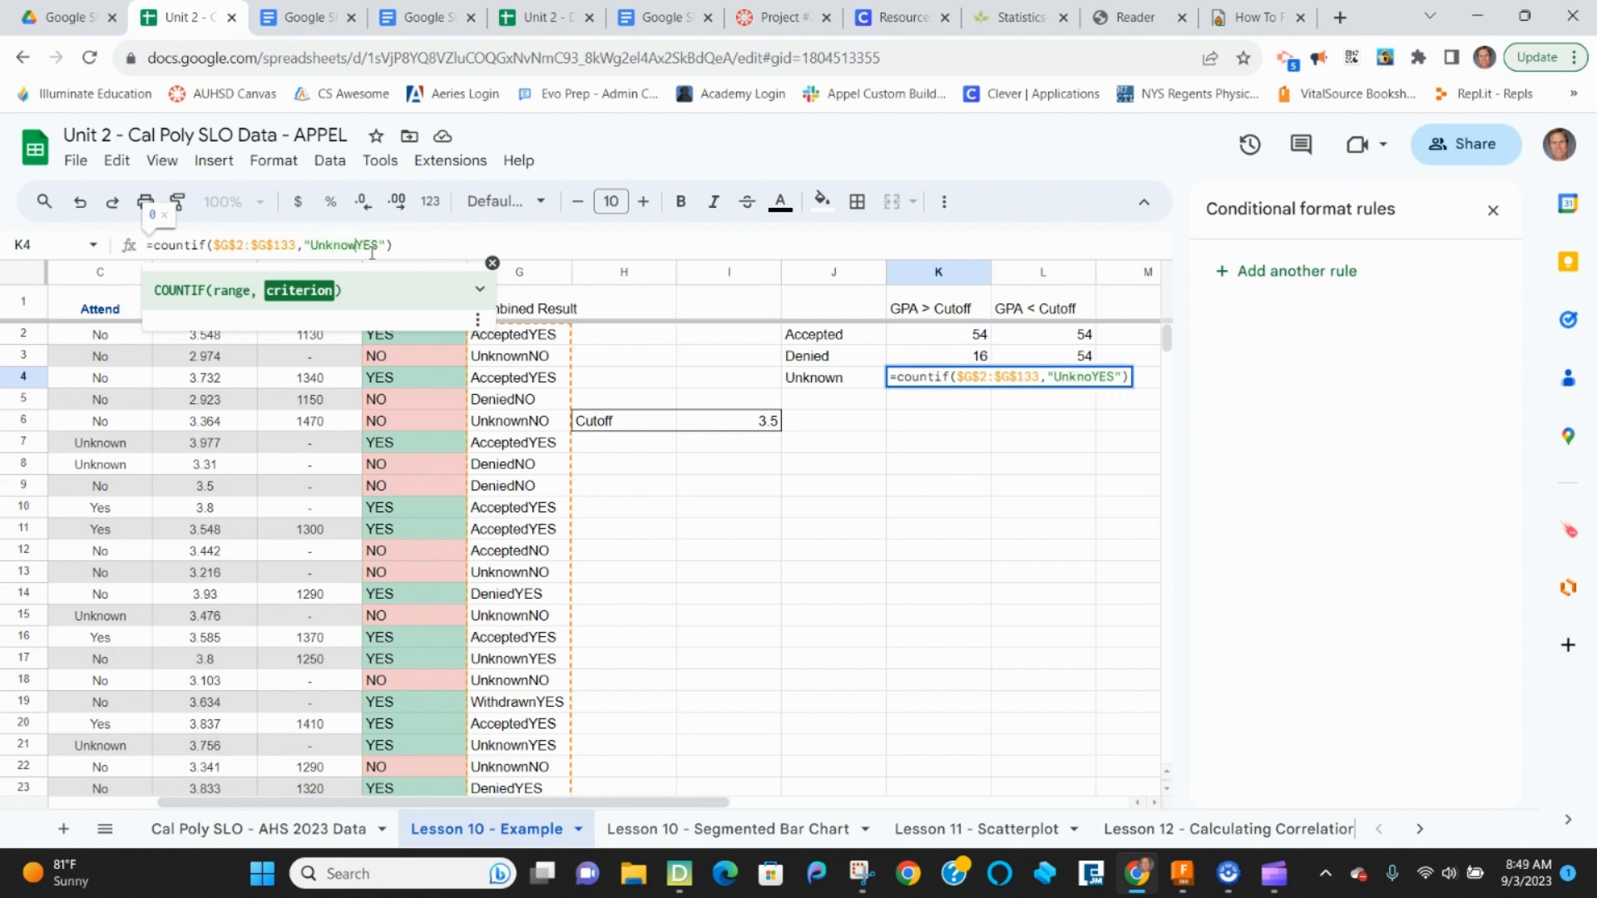
type("n")
key("Return")
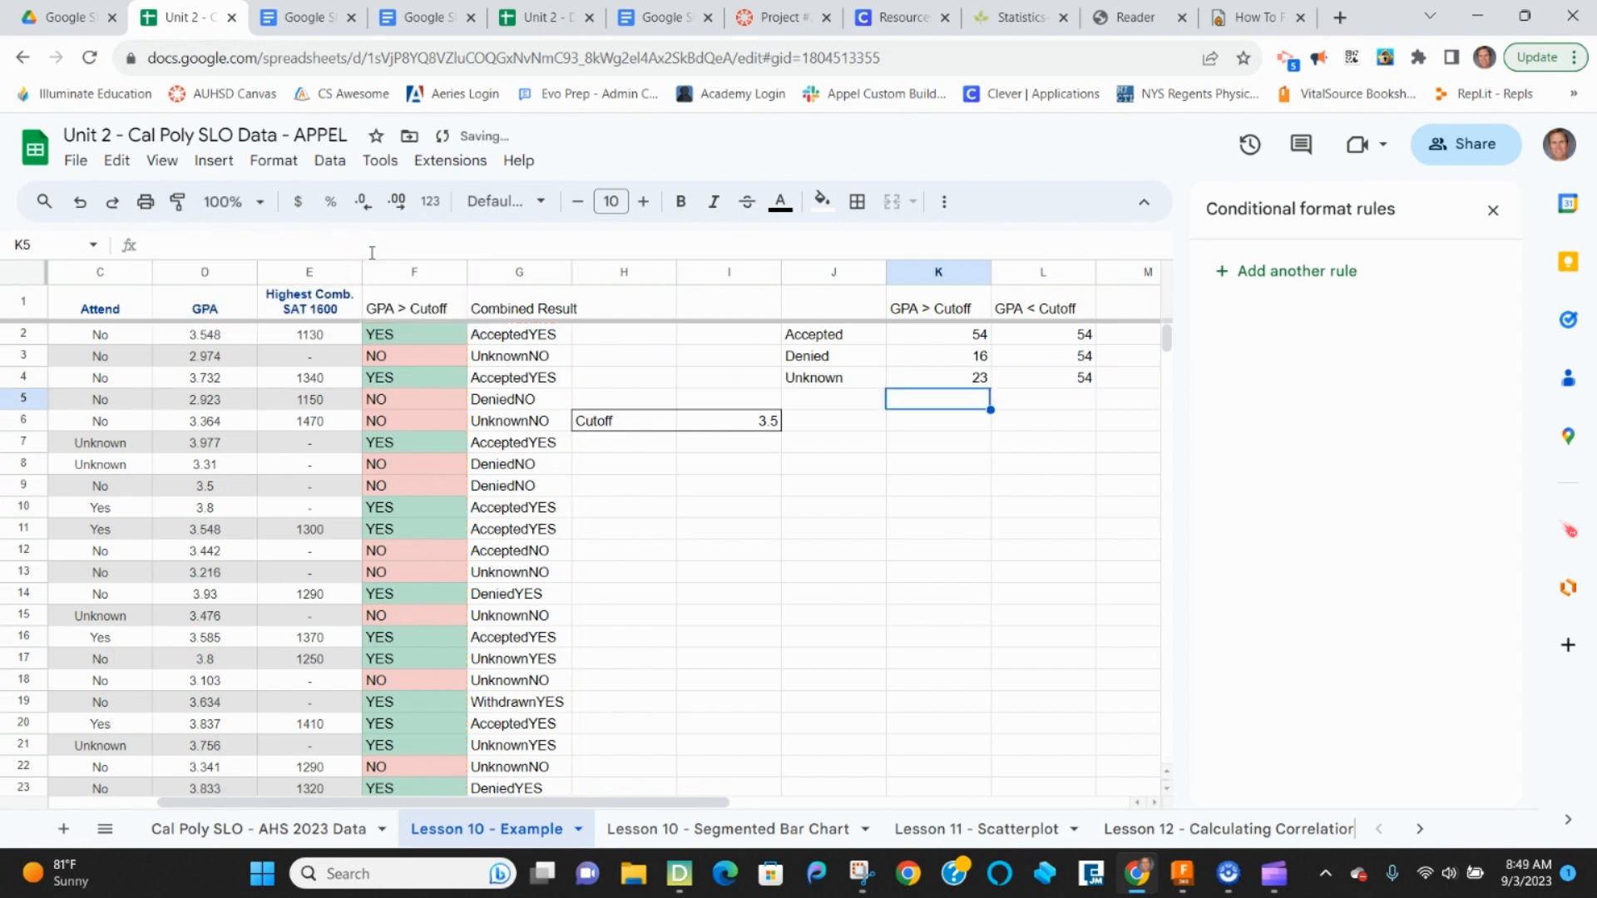
- Change the COUNTIF criterion in L2 under GPA < Cutoff so it counts the AcceptedNO results
left_click(1060, 338)
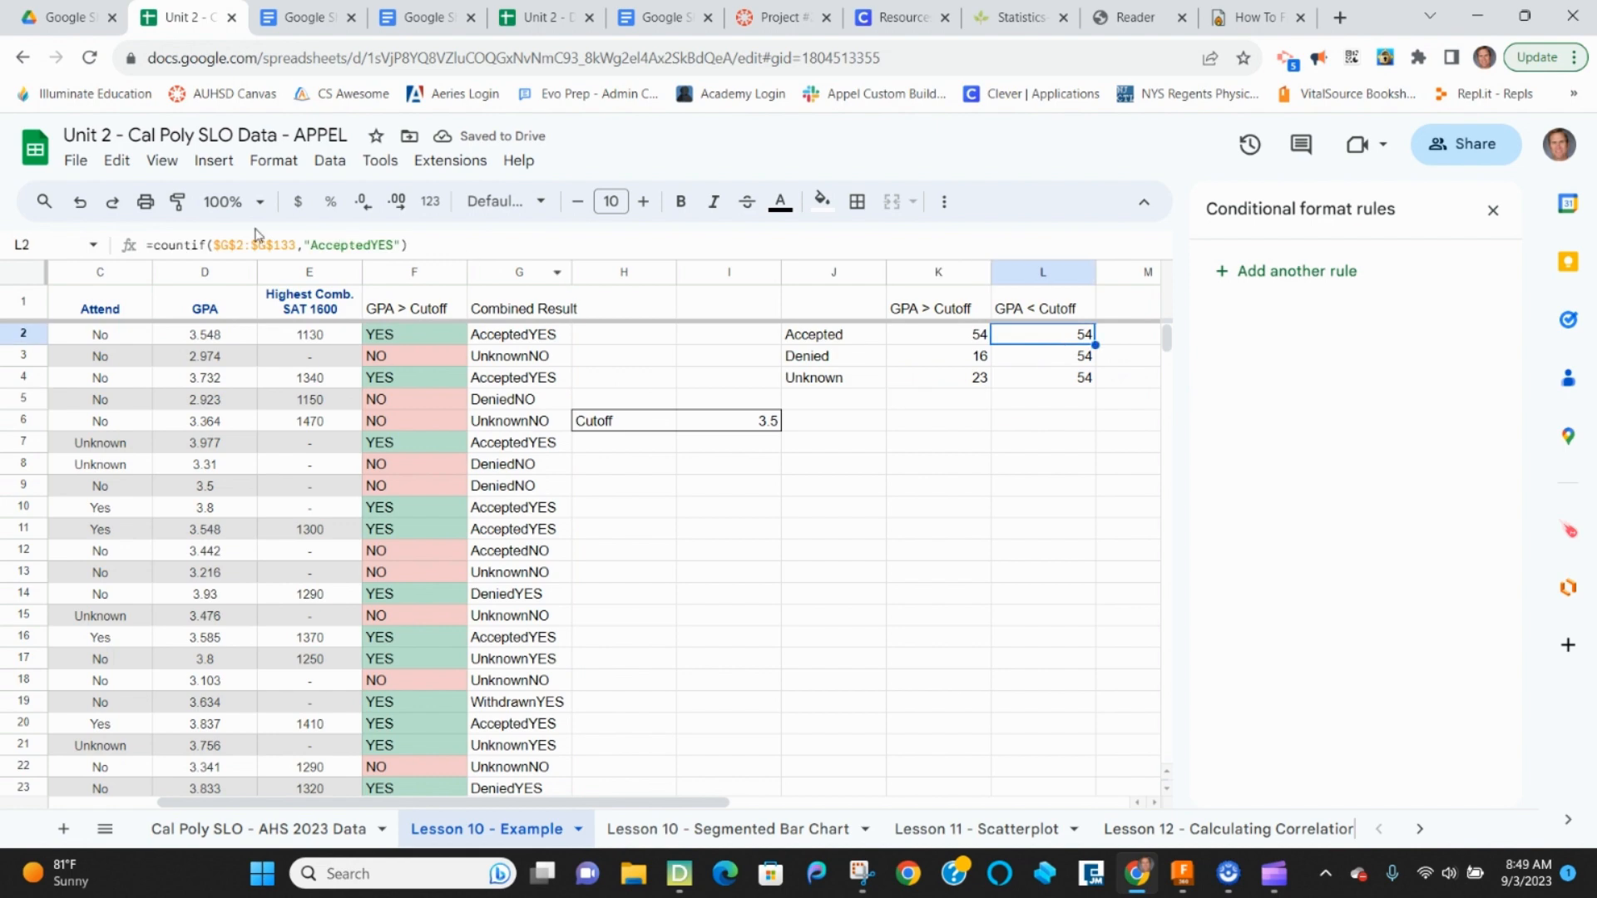
left_click(398, 244)
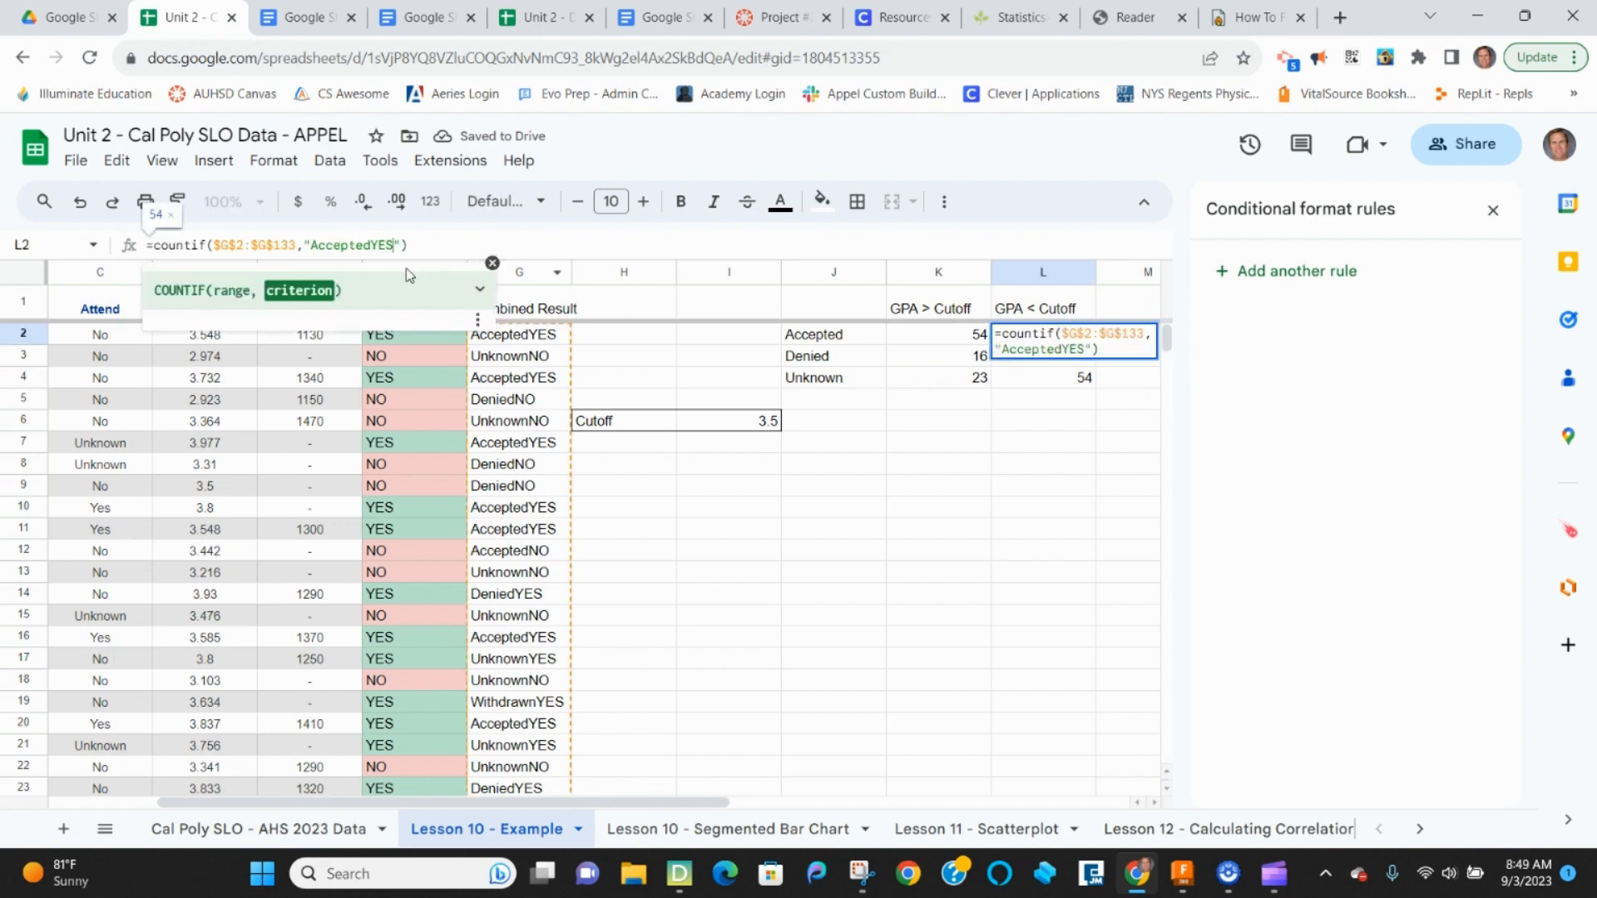
key("BackSpace")
key("BackSpace")
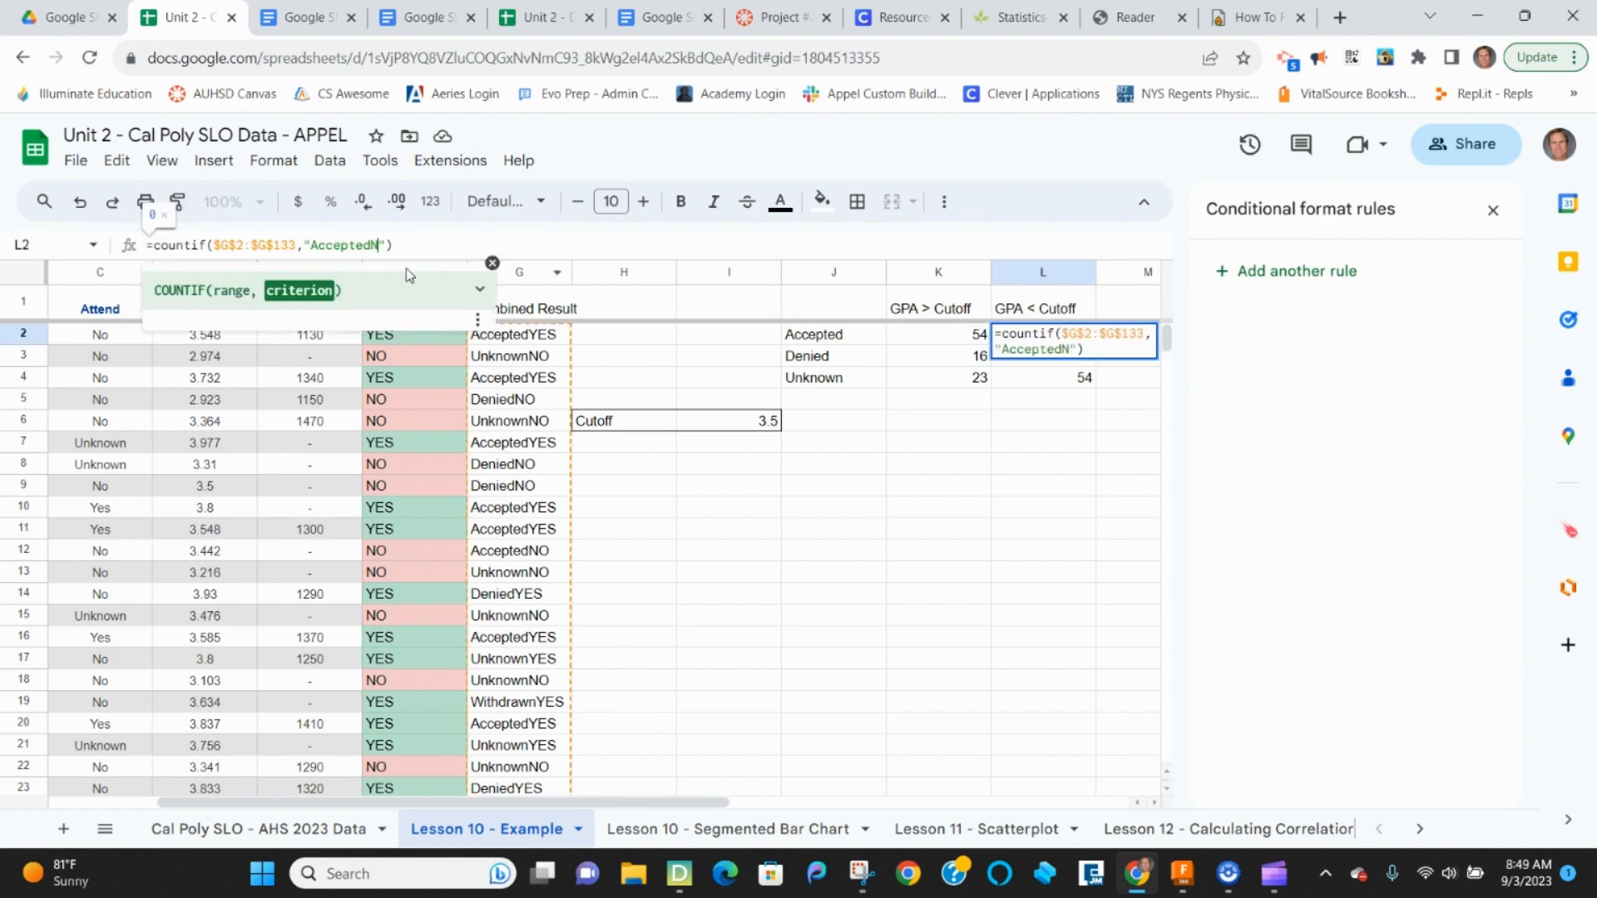
key("Return")
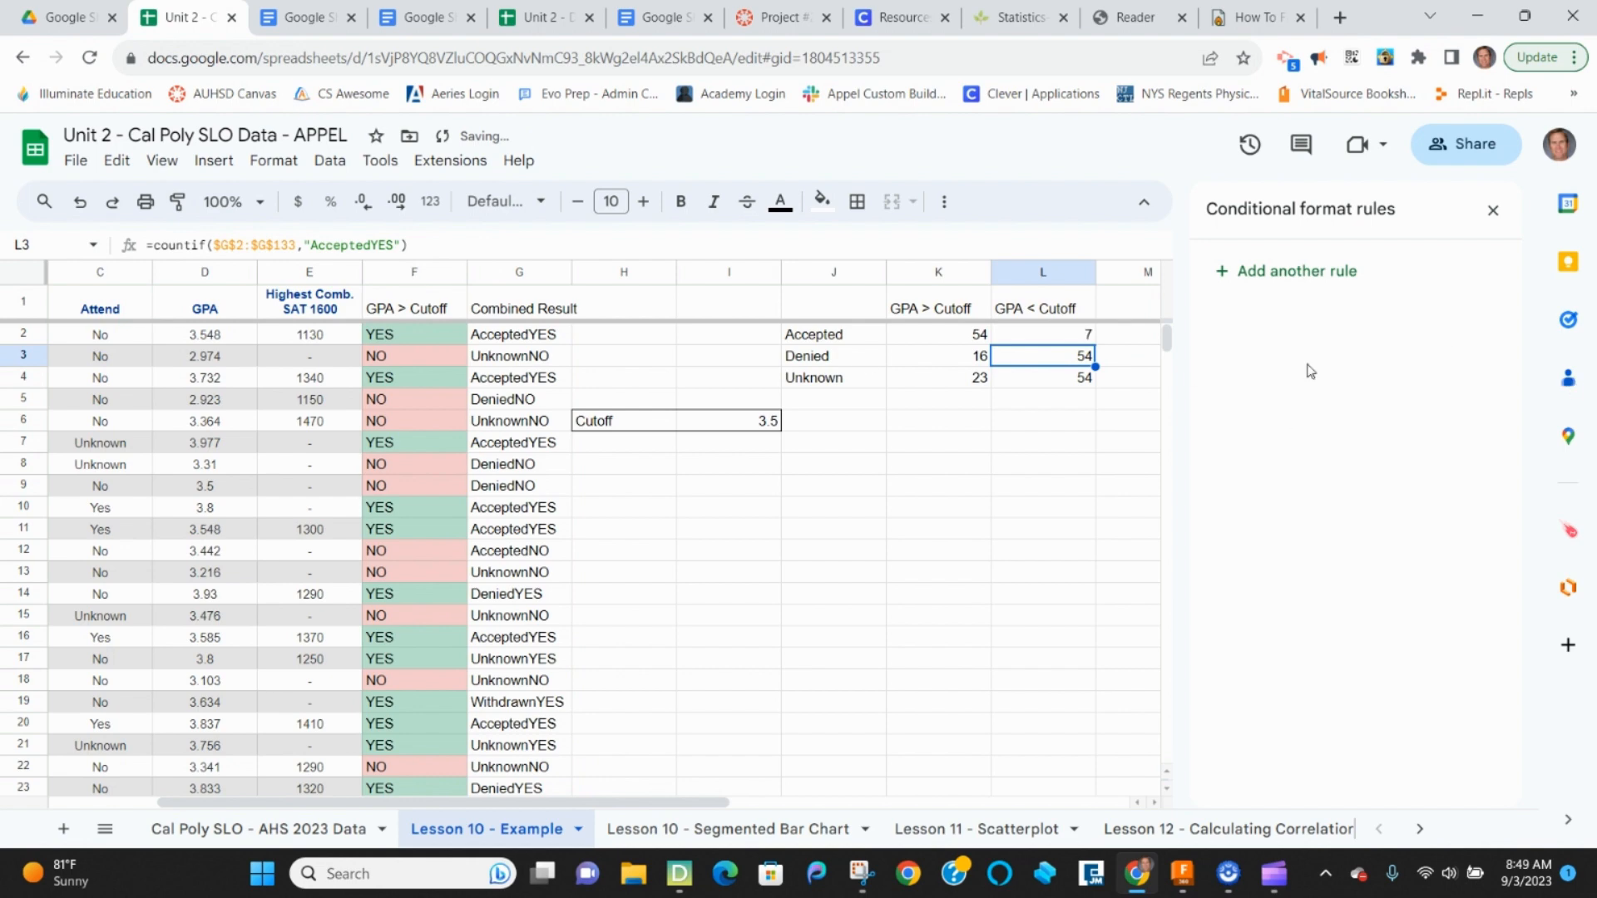
- Change the COUNTIF criterion in L3, the Denied row under GPA < Cutoff, to "DeniedNo"
left_click(396, 244)
key("BackSpace")
key("BackSpace")
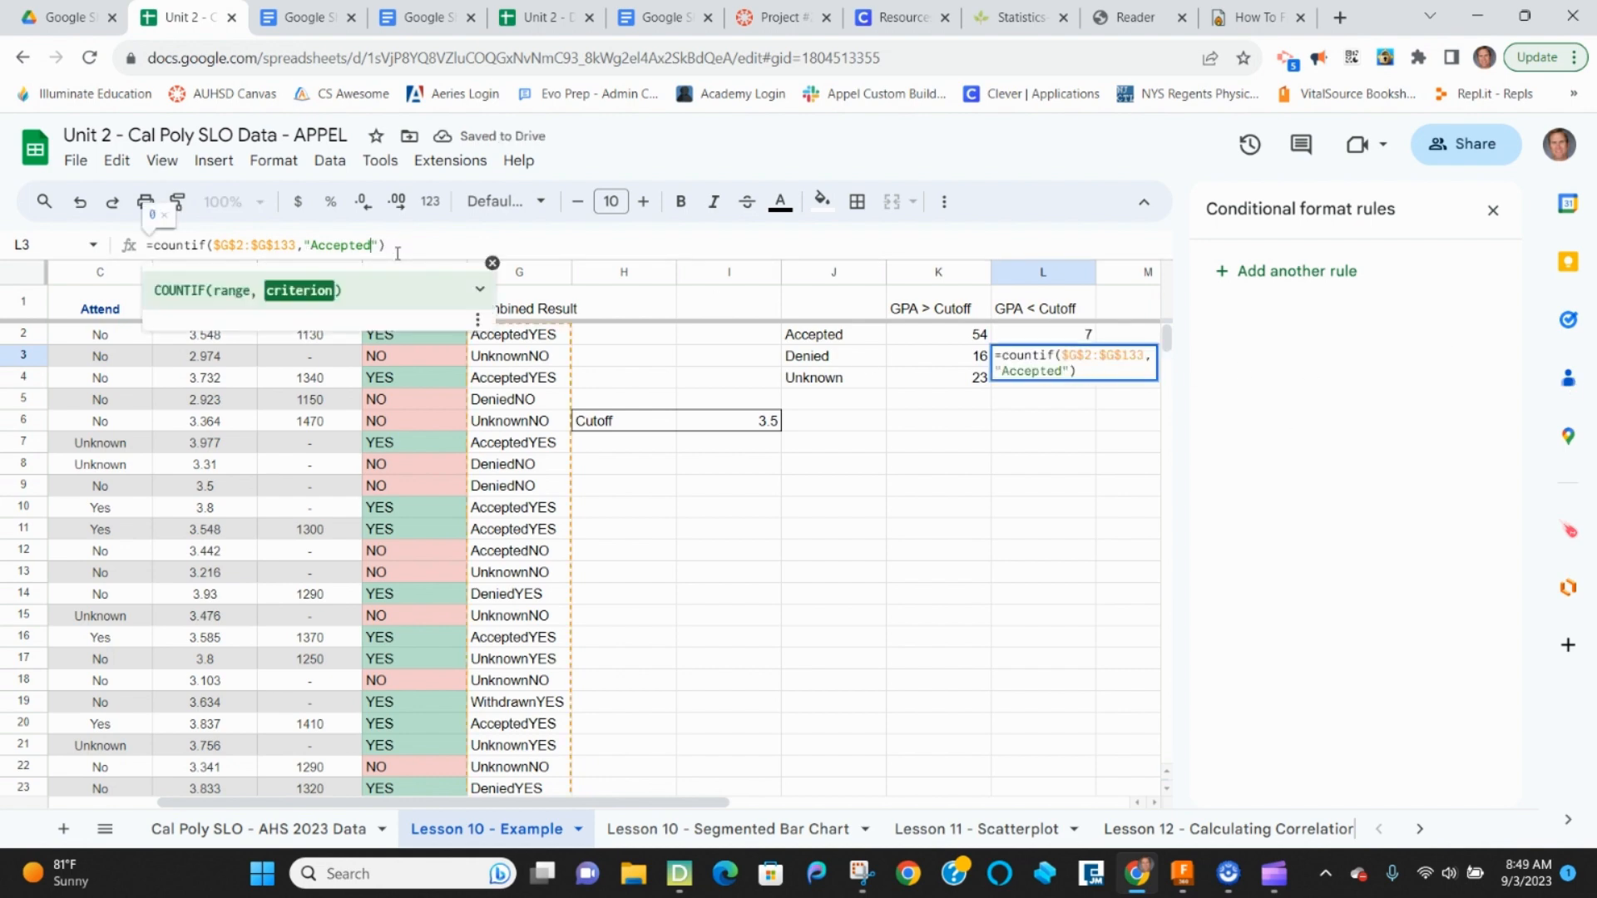
type("NO")
key("Return")
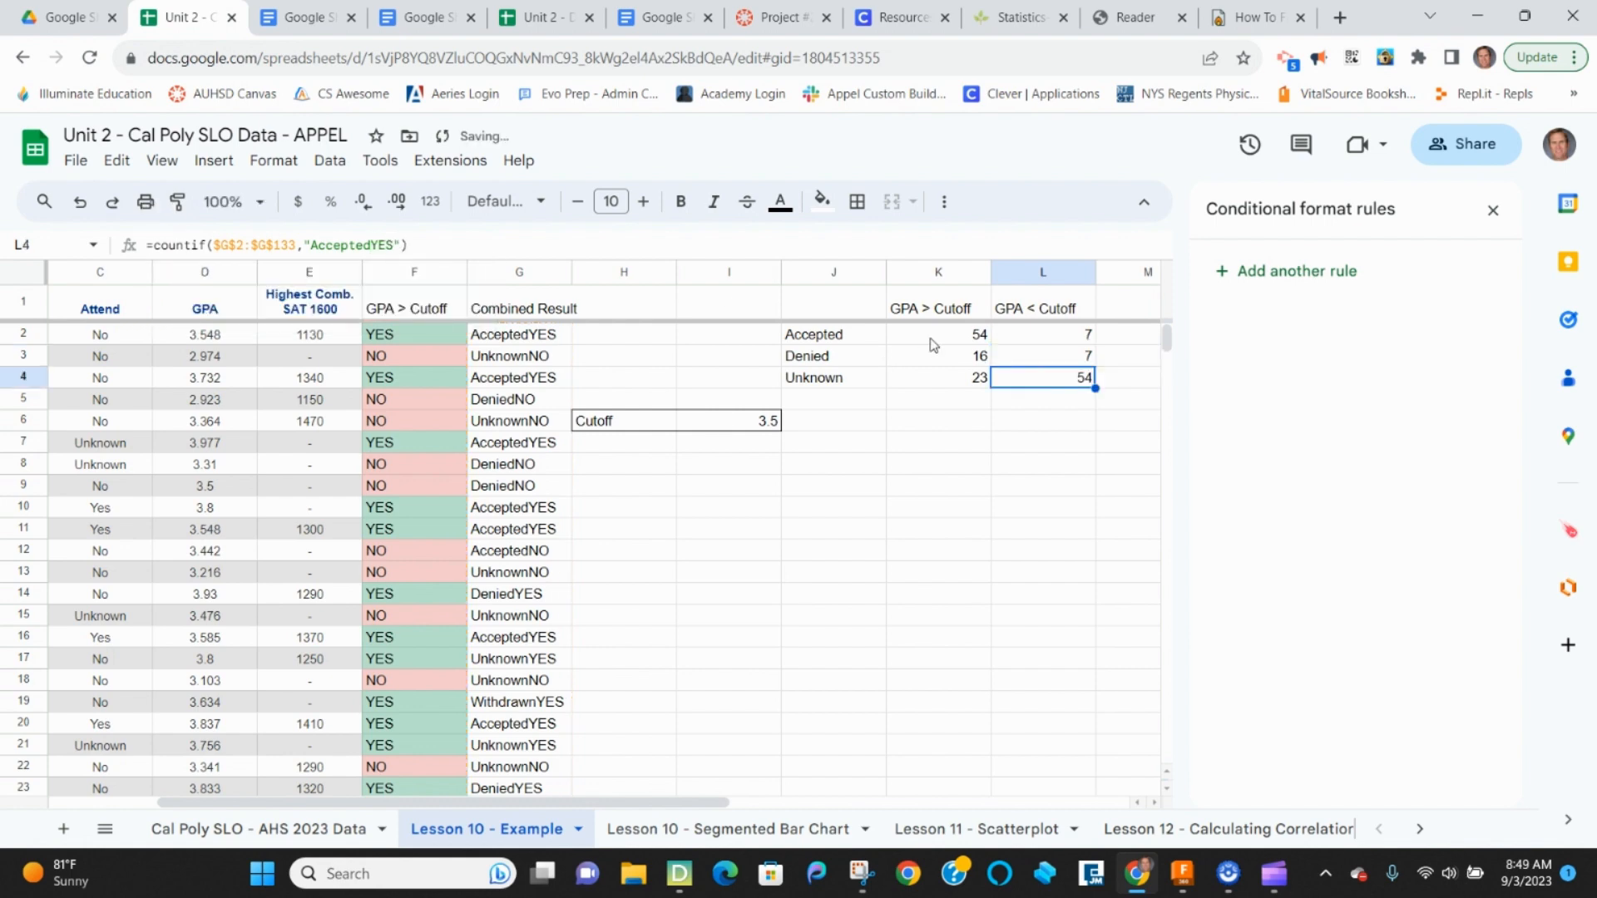
left_click(1066, 355)
left_click_drag(371, 244, 311, 245)
type("Denied")
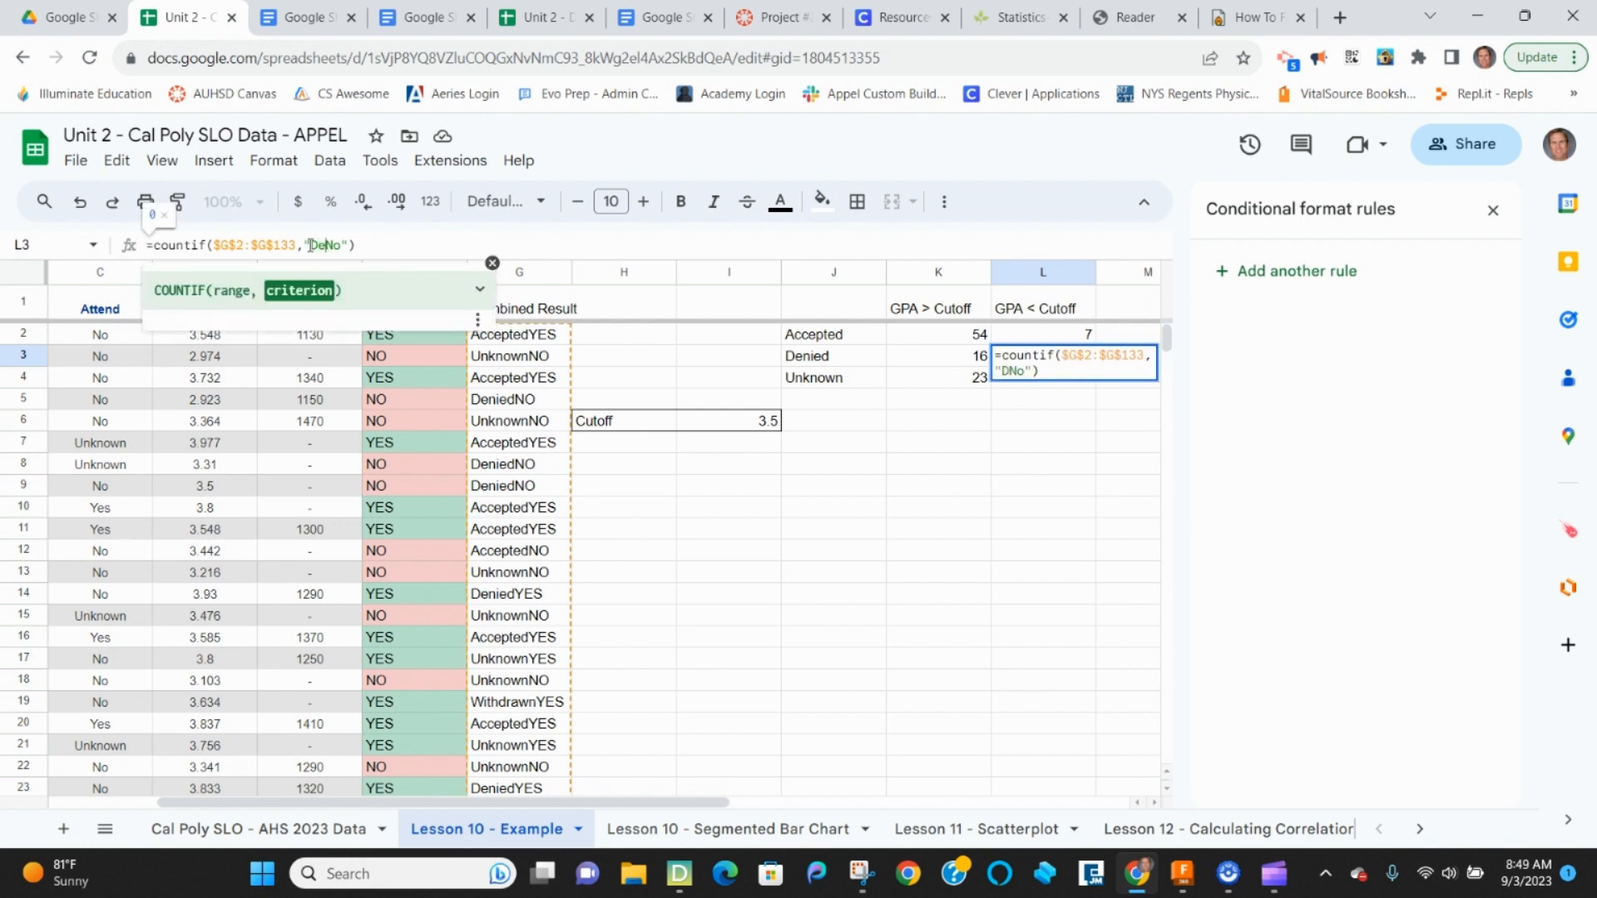
key("Return")
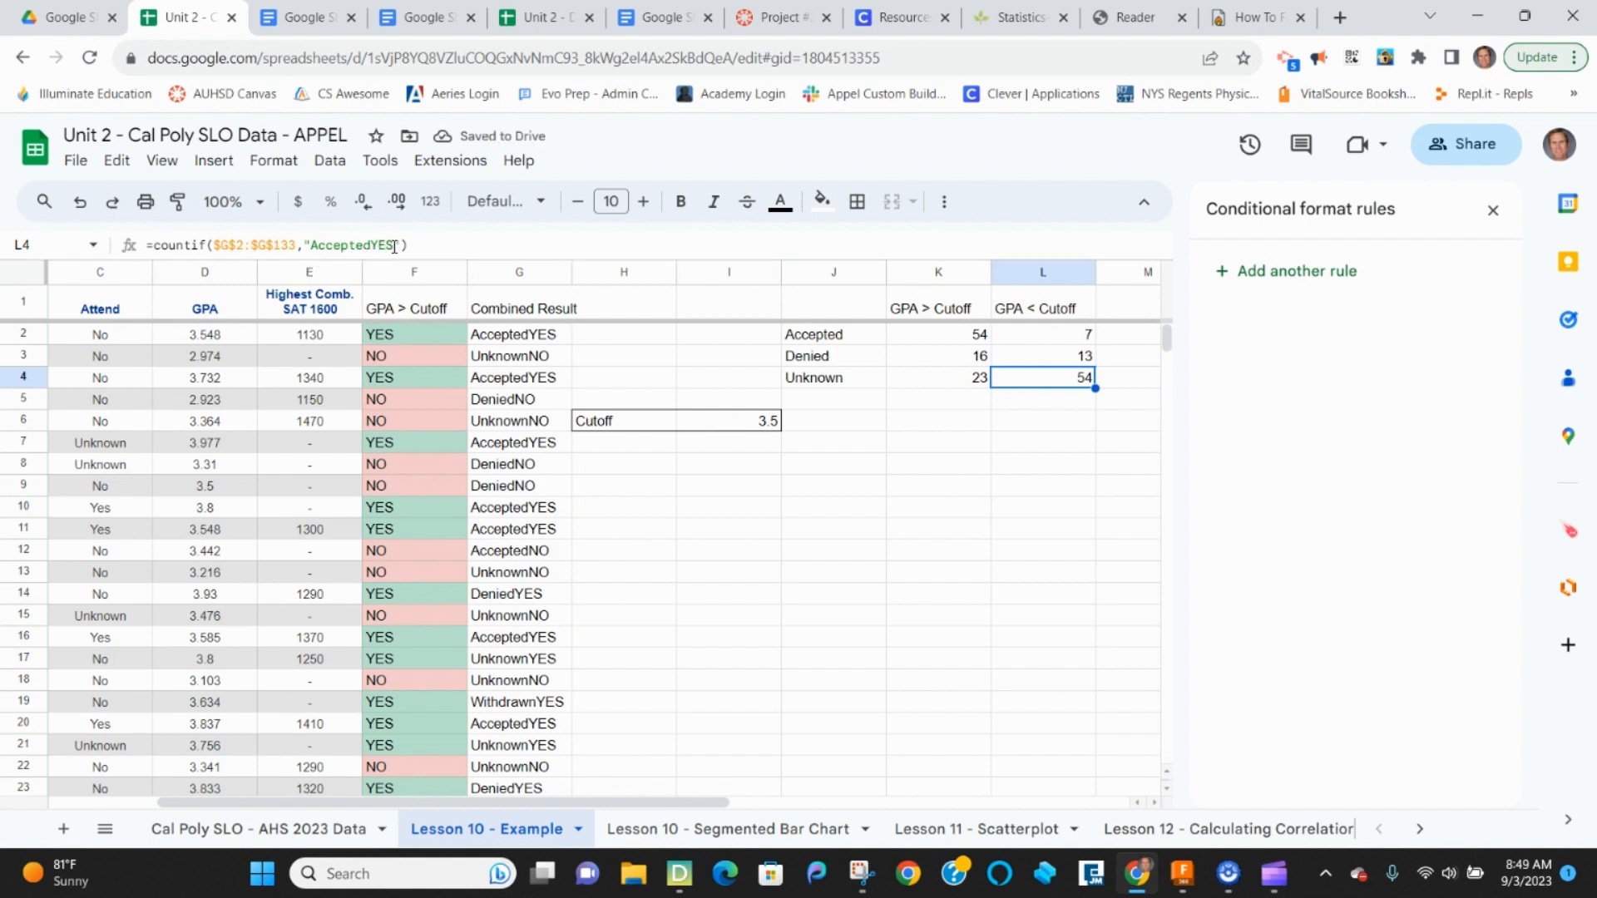
- Change the COUNTIF criterion in L4, the Unknown row under GPA < Cutoff, to "UnknownNO"
left_click_drag(395, 246, 313, 248)
type("U")
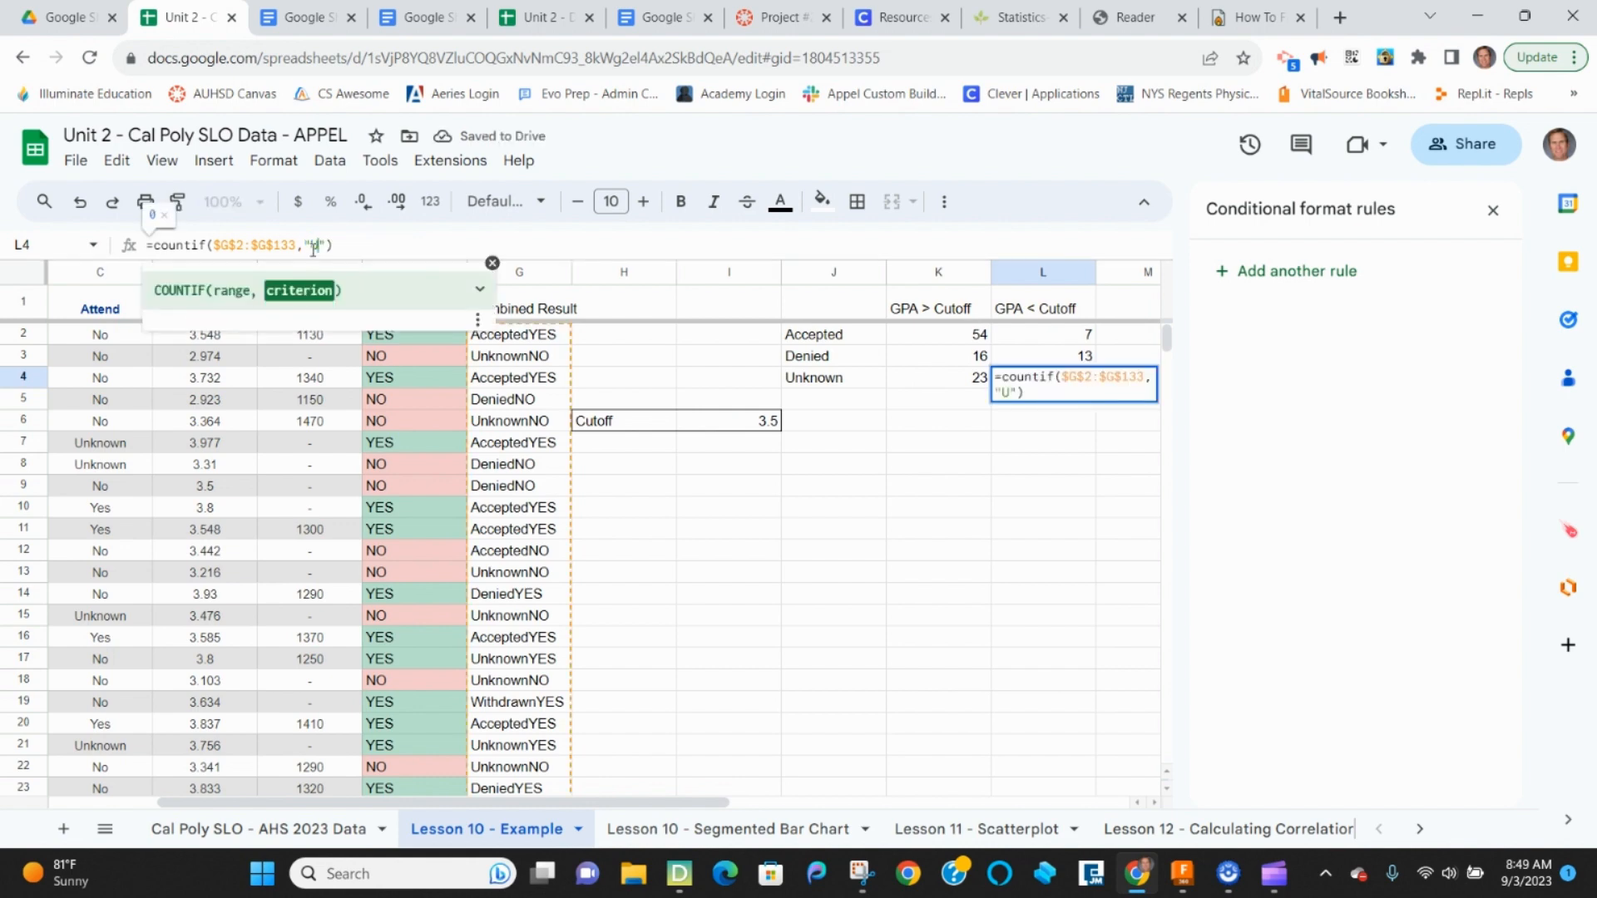
type("nknown")
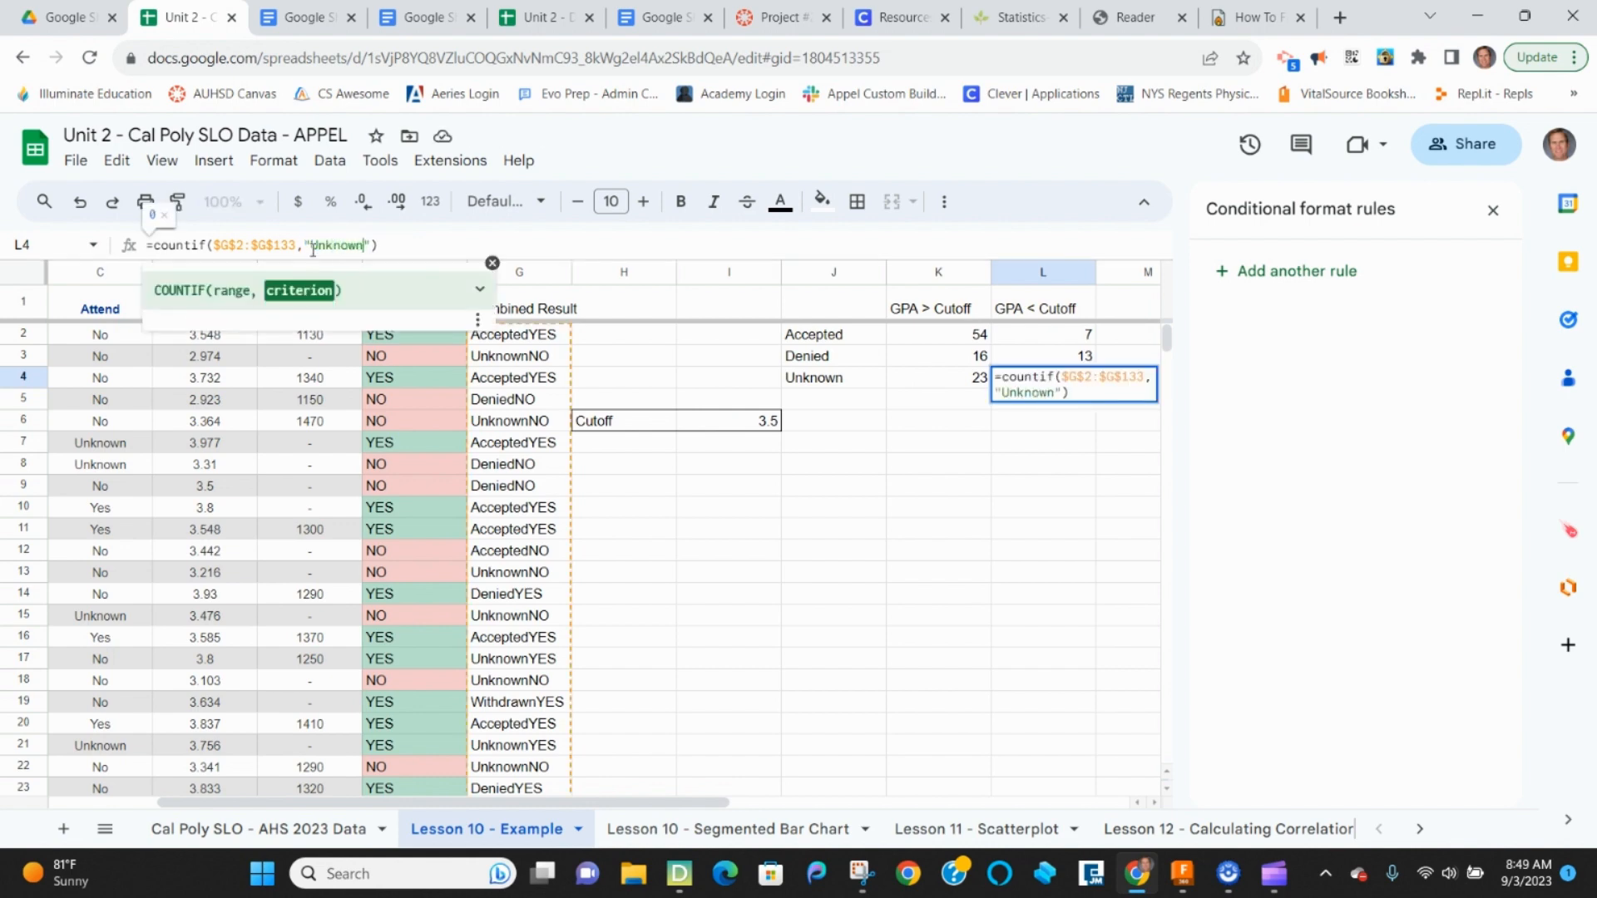
type("NO")
key("Return")
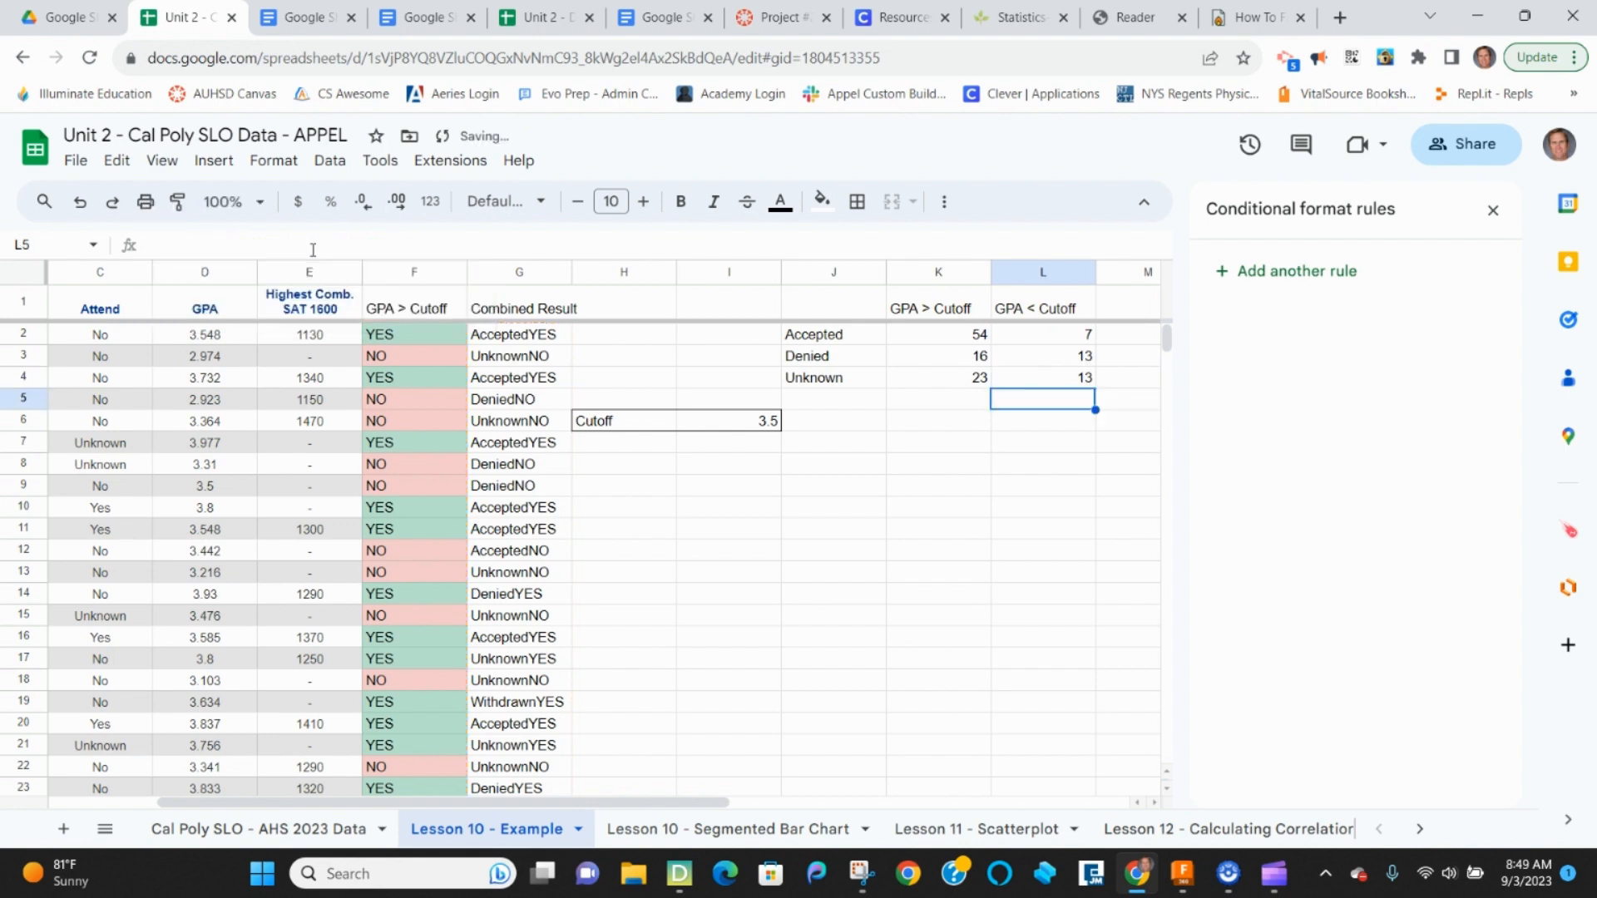
- Correct the capitalization of the COUNTIF criterion in L3, the Denied row under GPA < Cutoff, to "DeniedNO"
left_click(1029, 359)
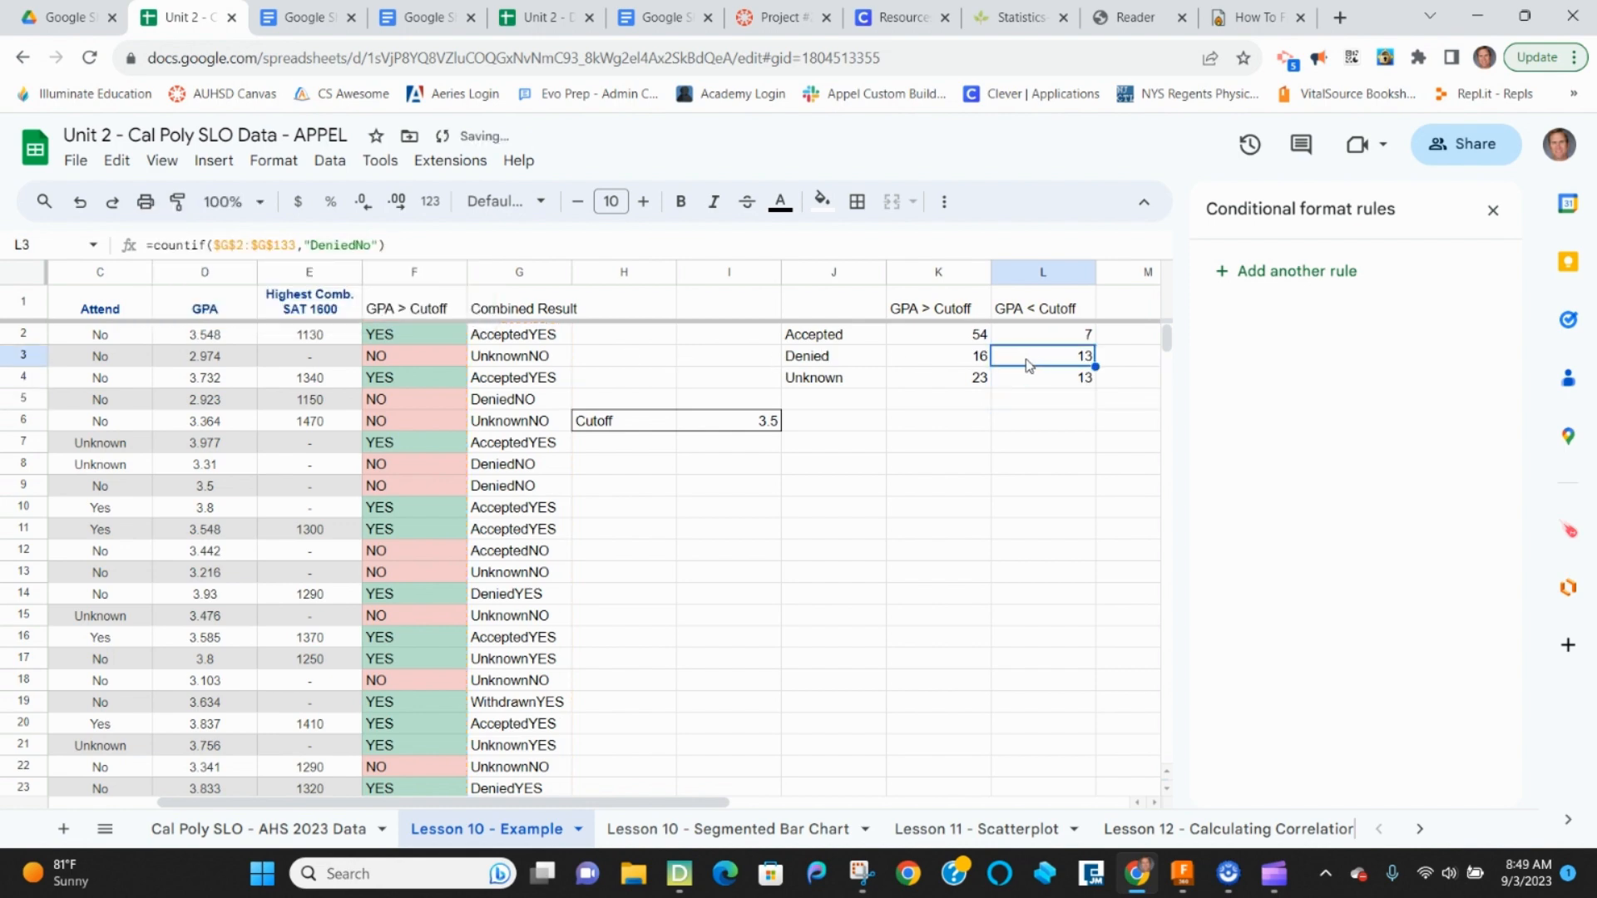
left_click(373, 246)
key("BackSpace")
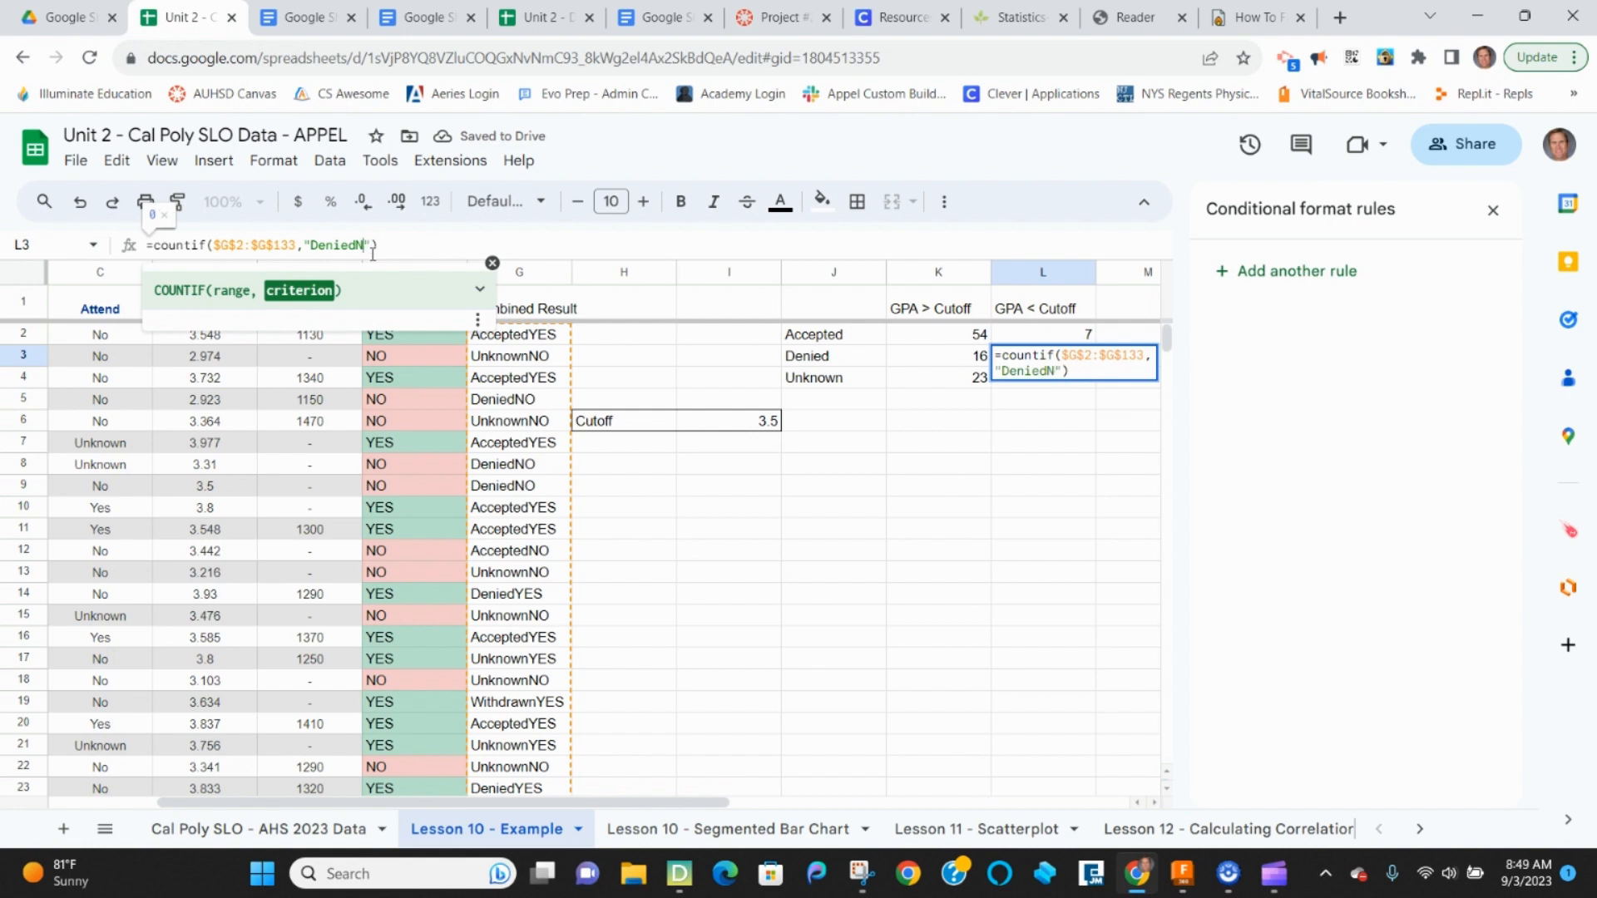
type("O")
key("Return")
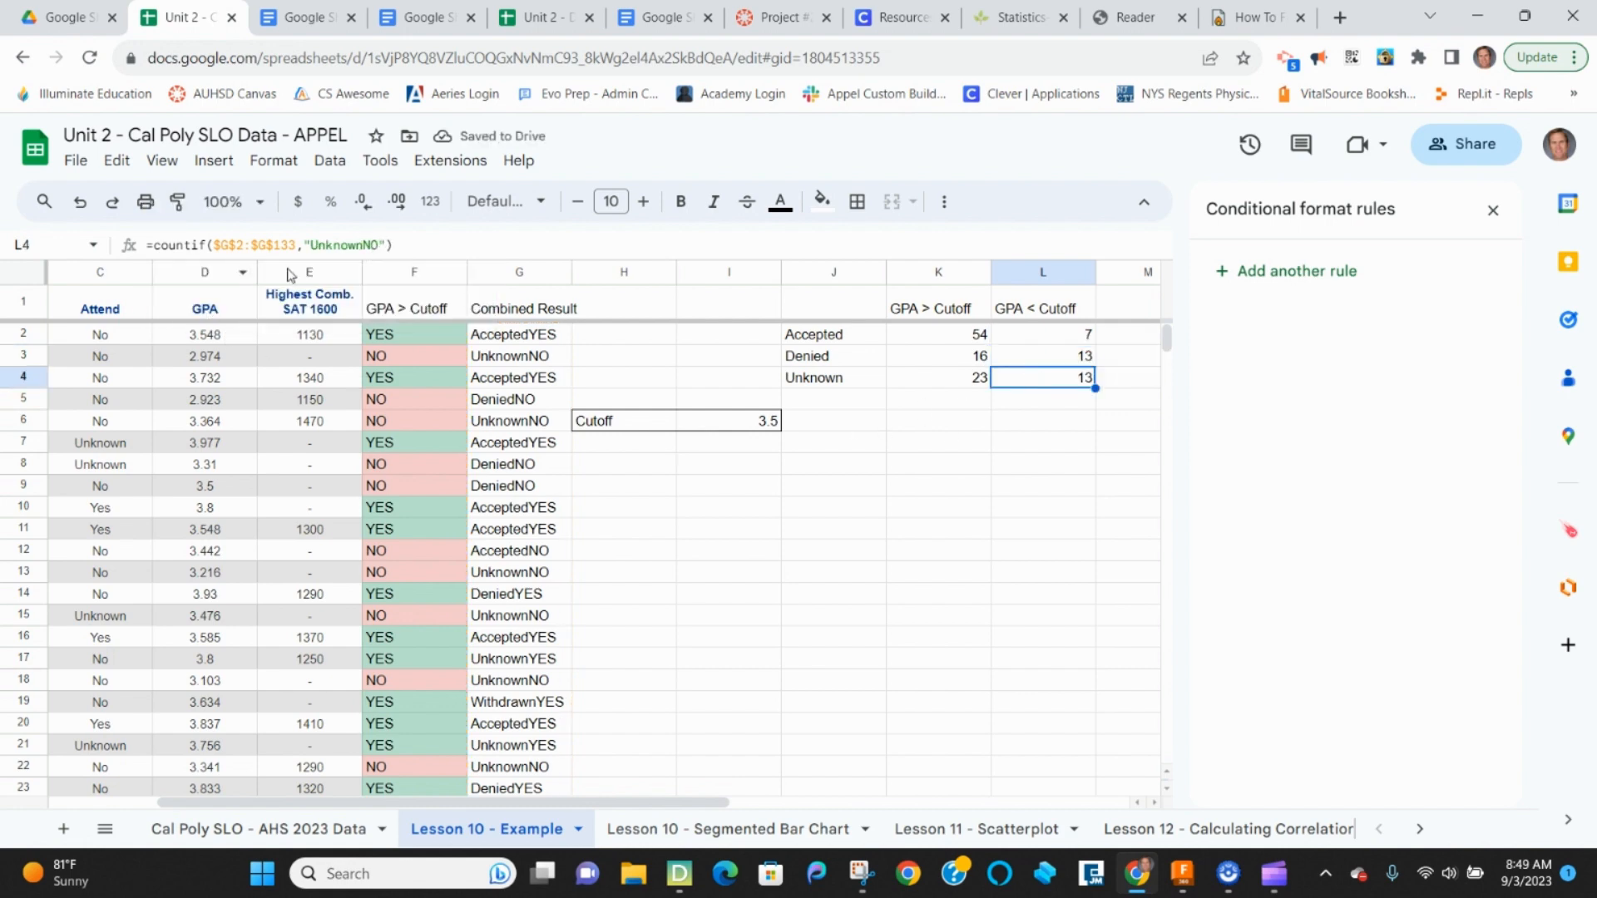
key("Return")
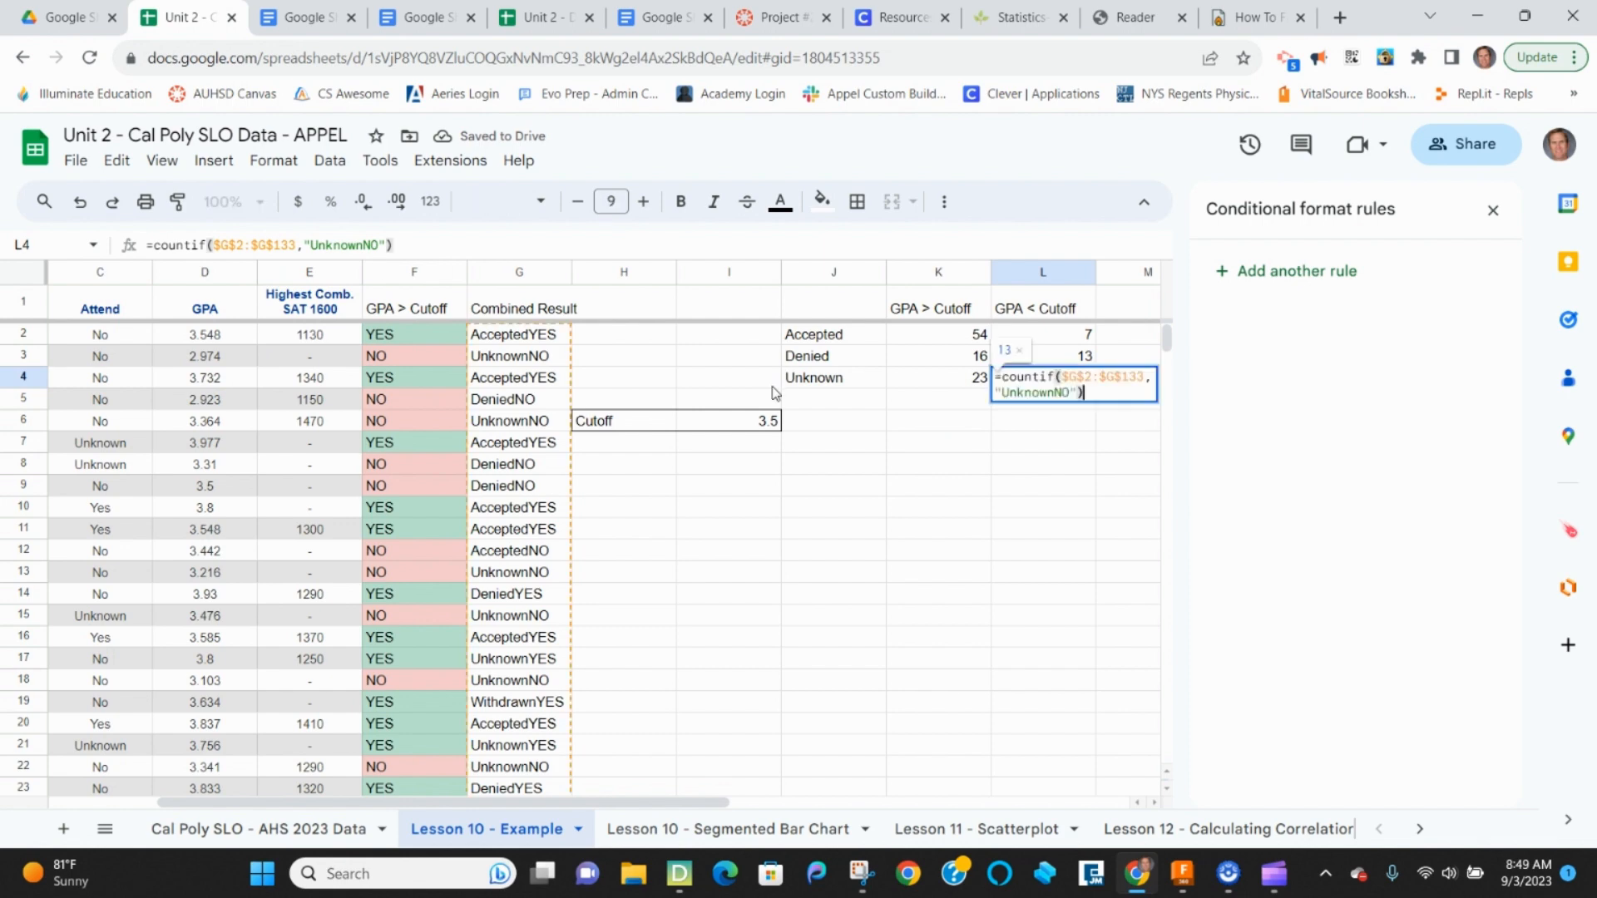
key("Return")
- Label J5 as Total and add a bottom border under the Unknown row, J4:L4
left_click(837, 404)
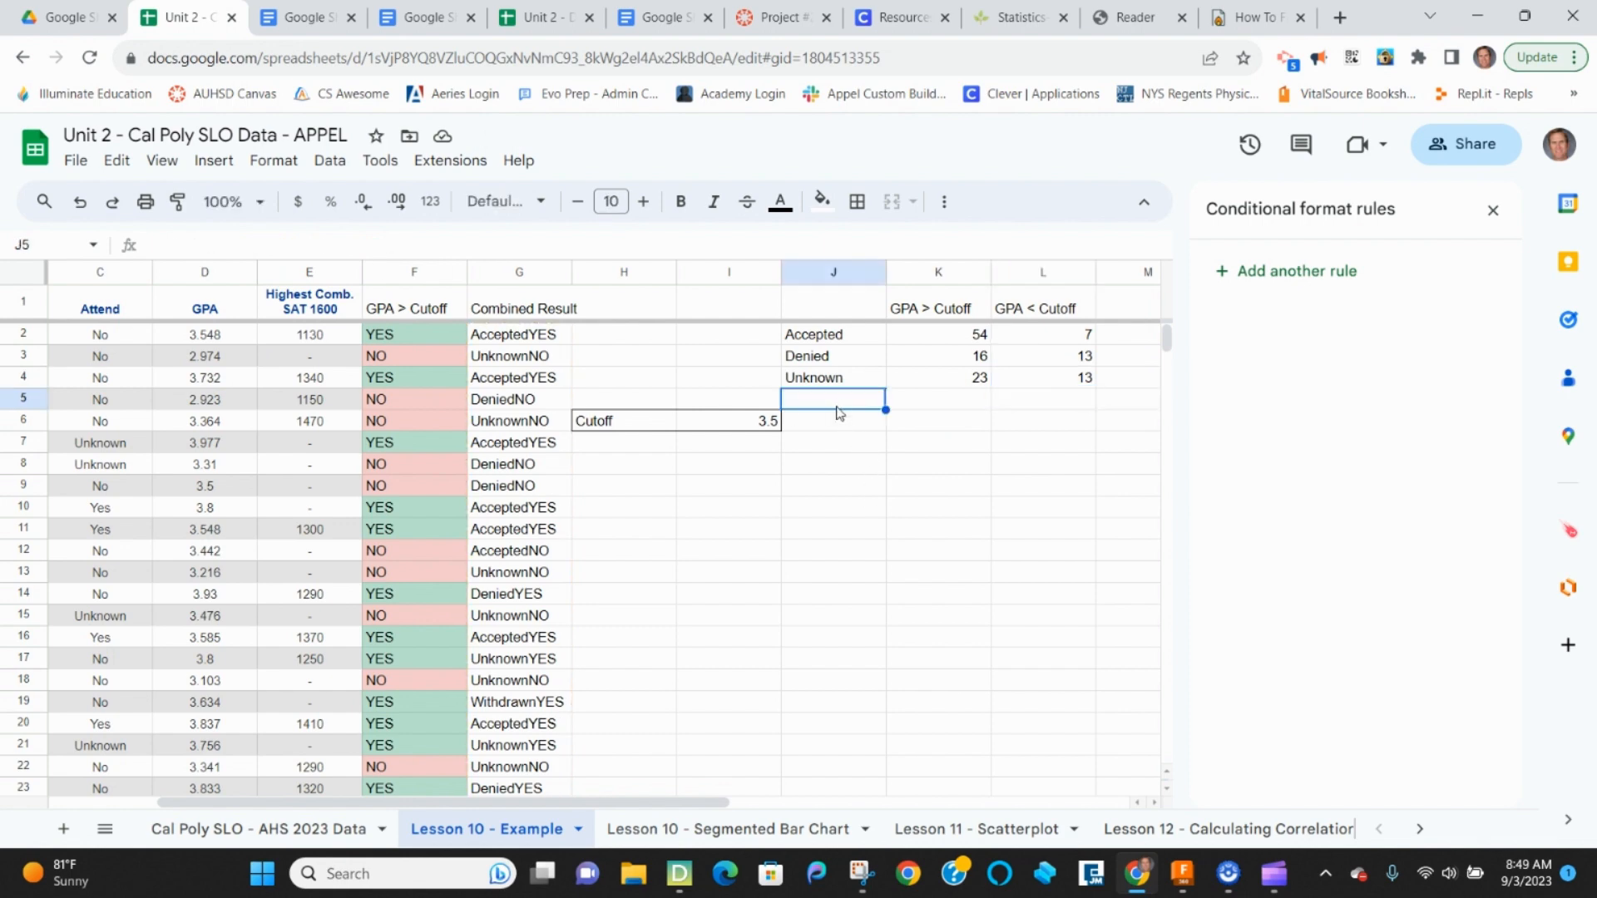
type("Total")
key("Return")
key("Tab")
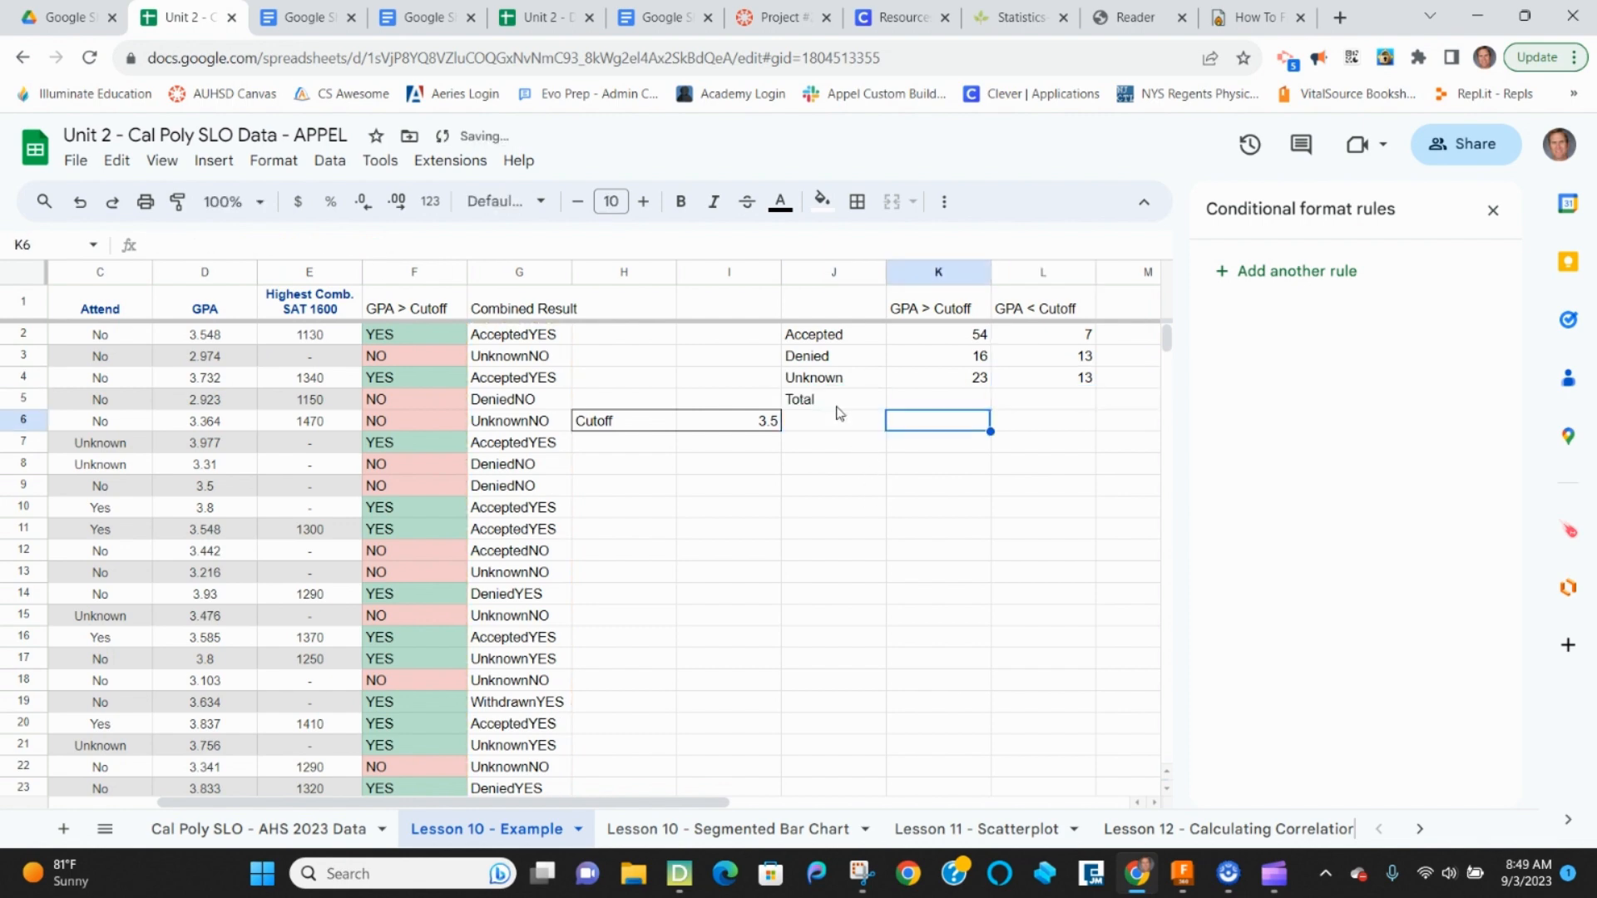
left_click_drag(843, 387, 1036, 378)
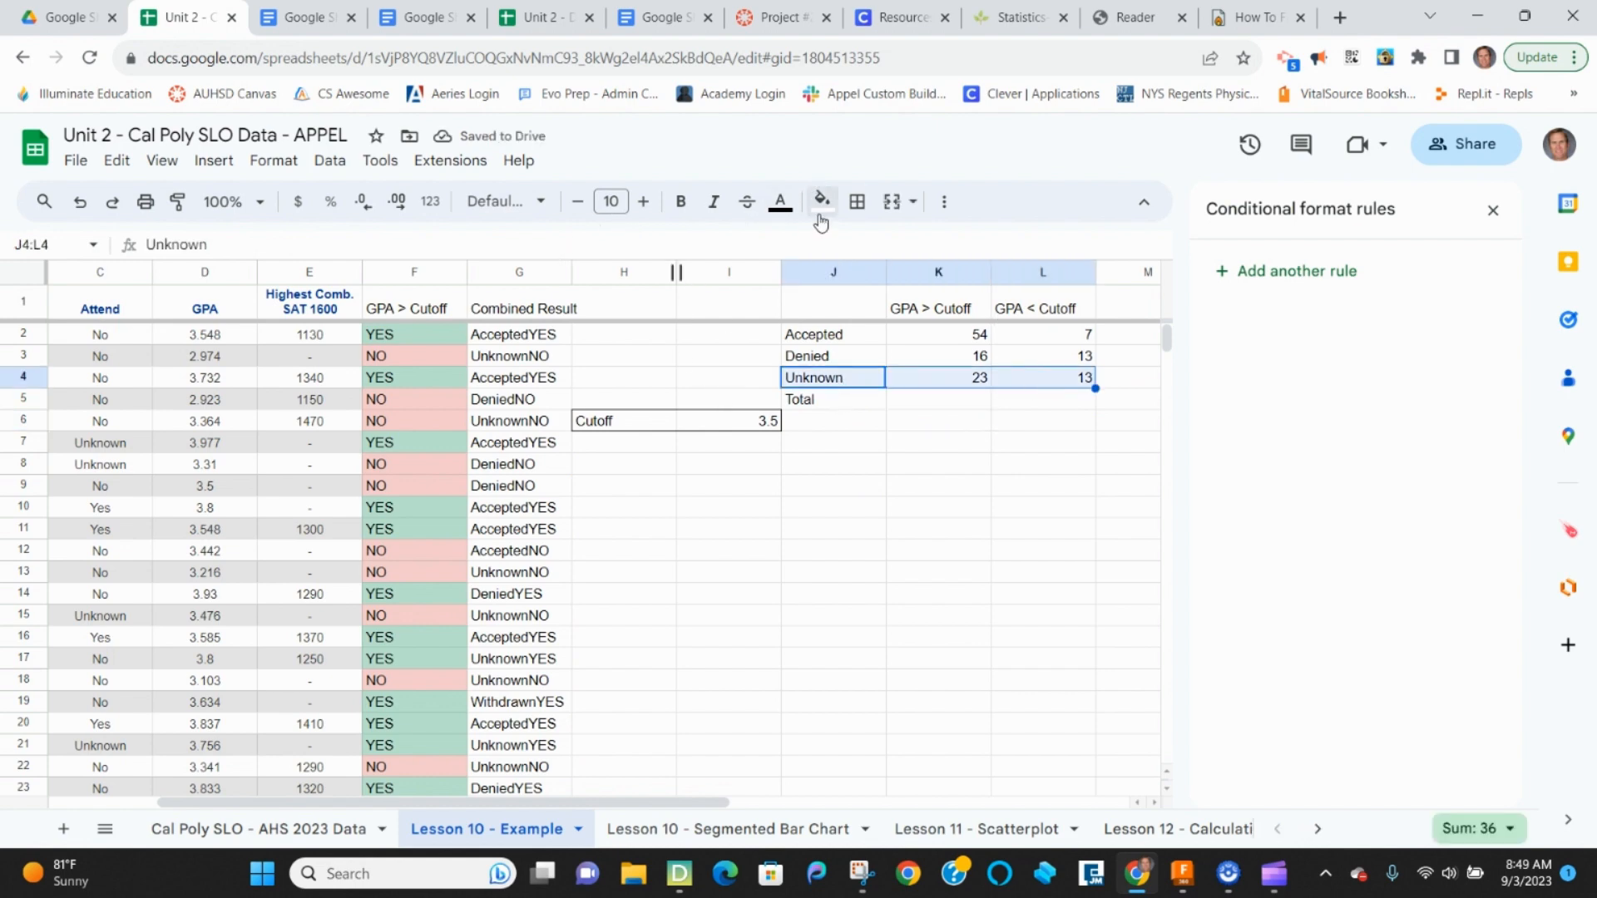
left_click(853, 204)
left_click(972, 282)
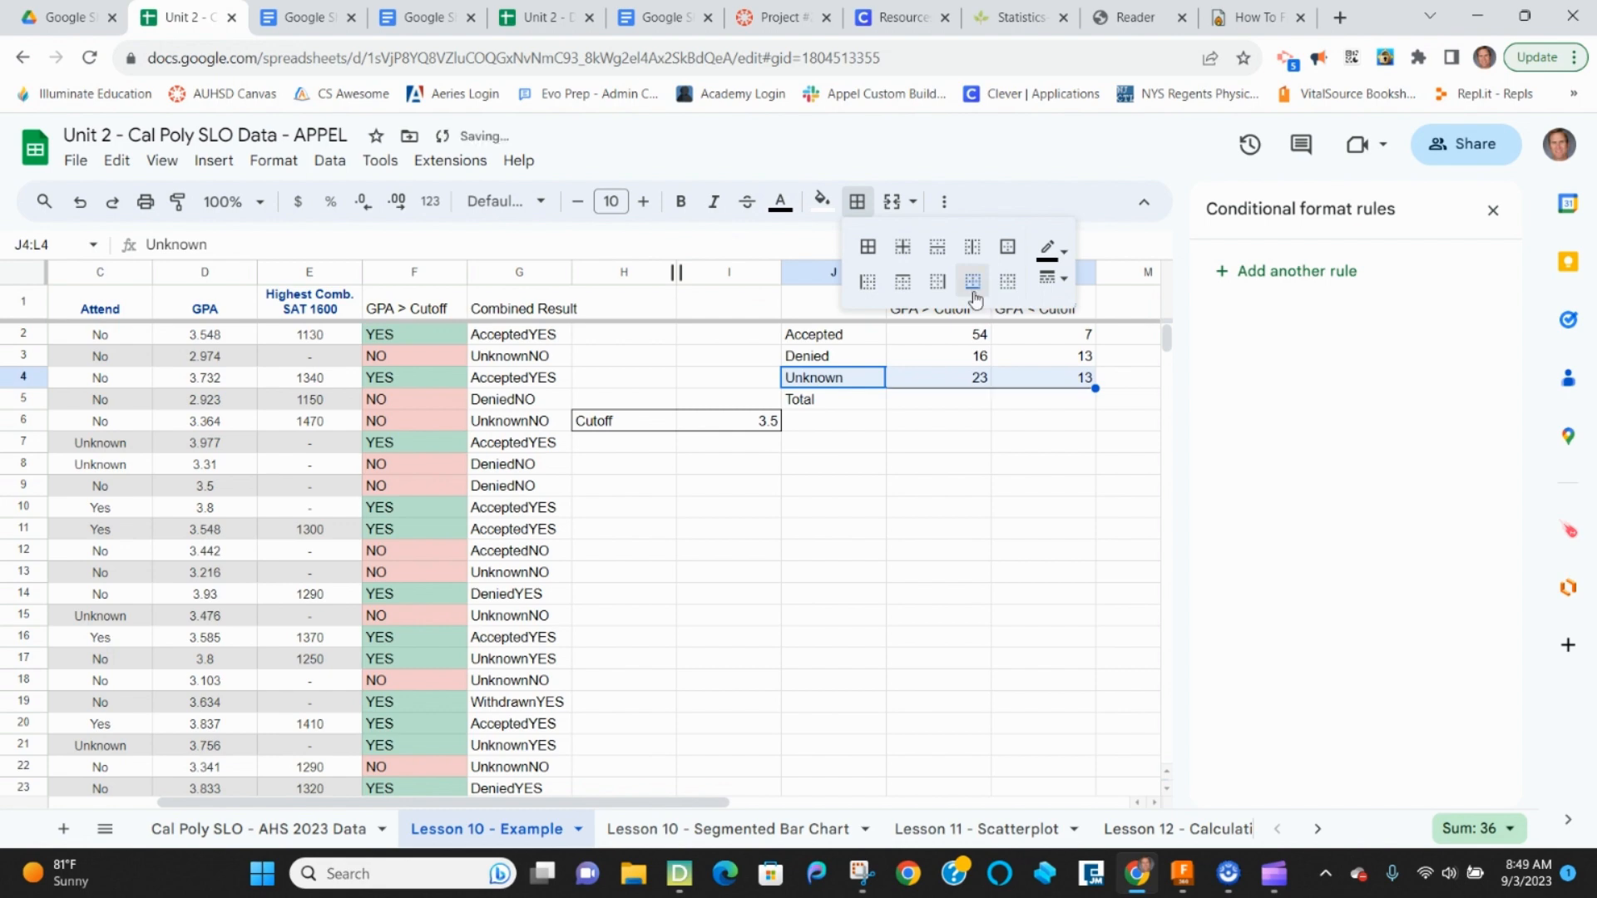
- Total the GPA > Cutoff counts in K5 with SUM(K2:K4) and fill the formula across to L5
left_click(954, 405)
type("=s")
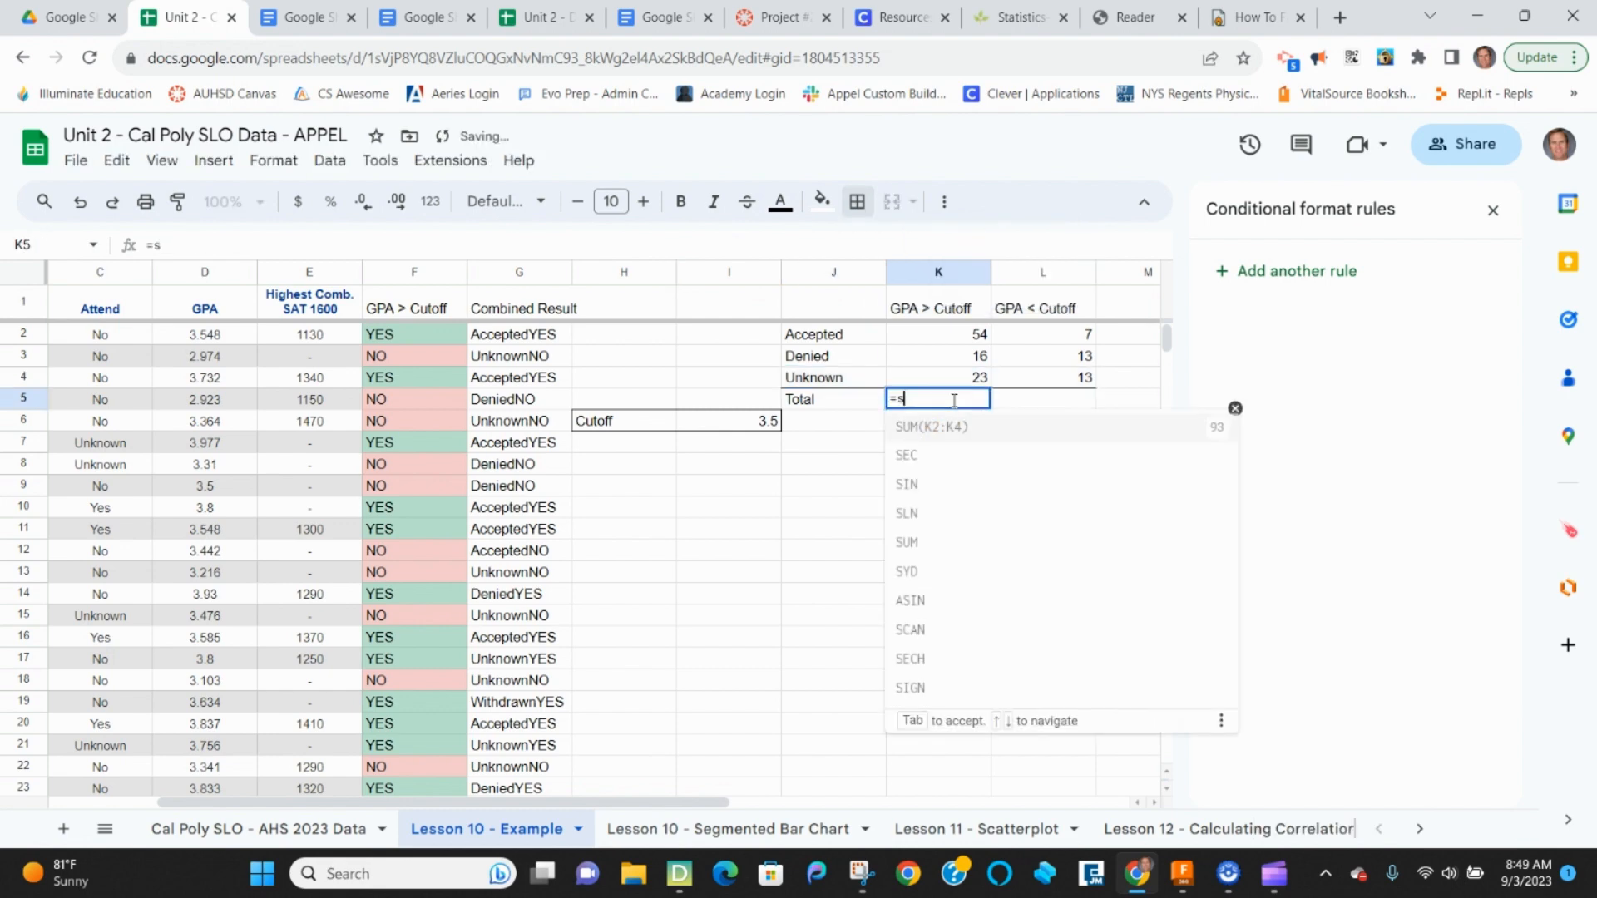
type("um")
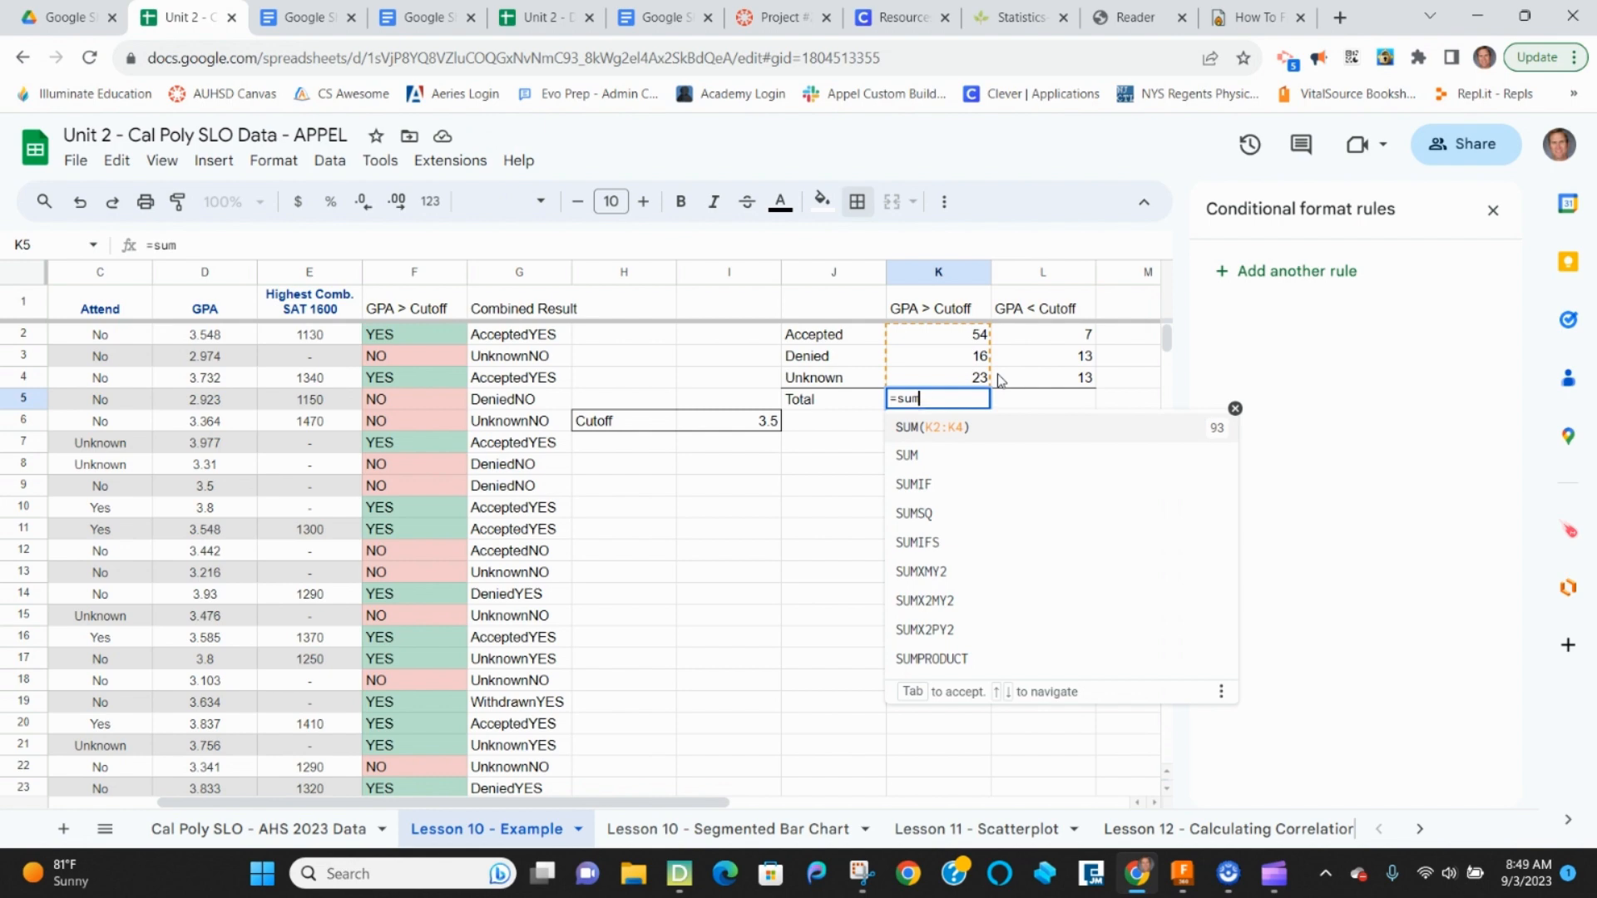
key("Tab")
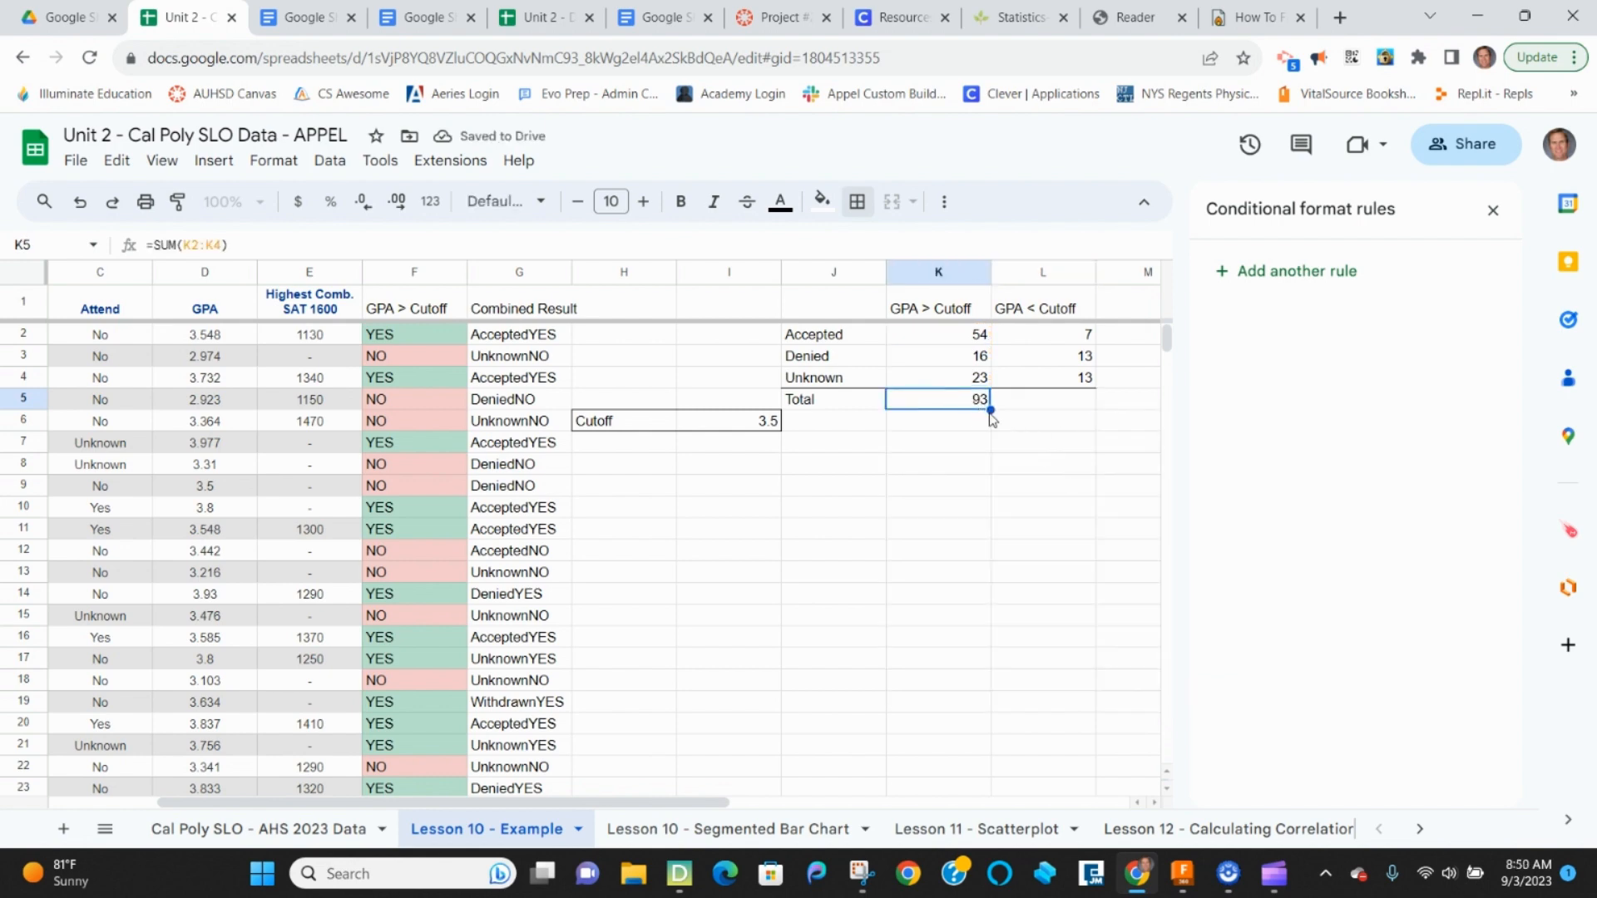
left_click_drag(989, 407, 1049, 407)
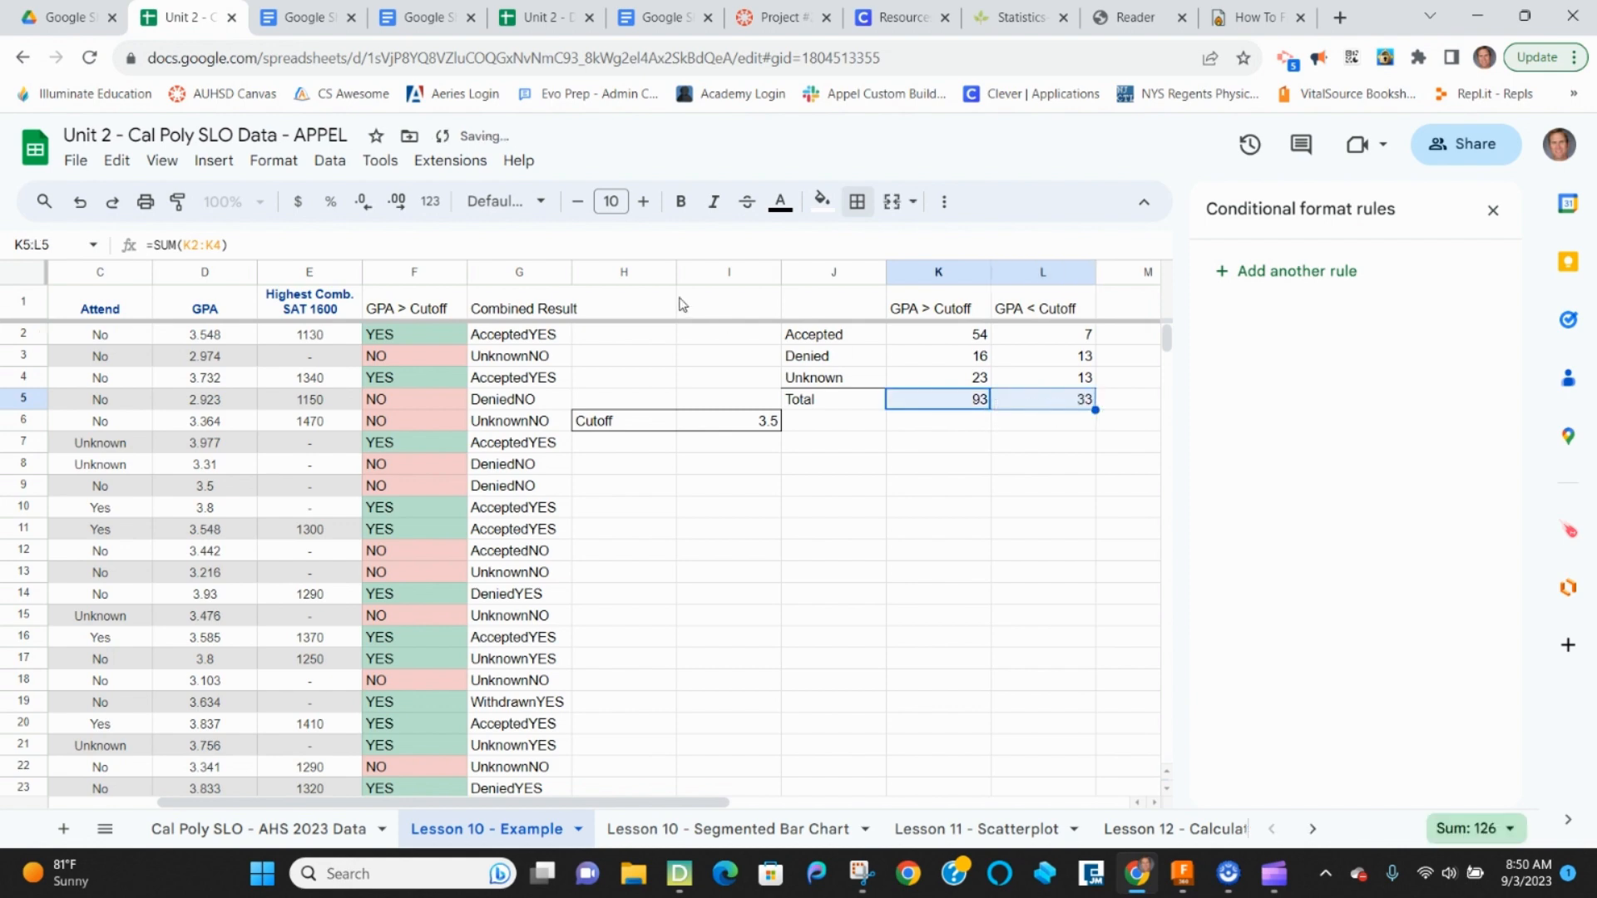
left_click(294, 248)
key("Return")
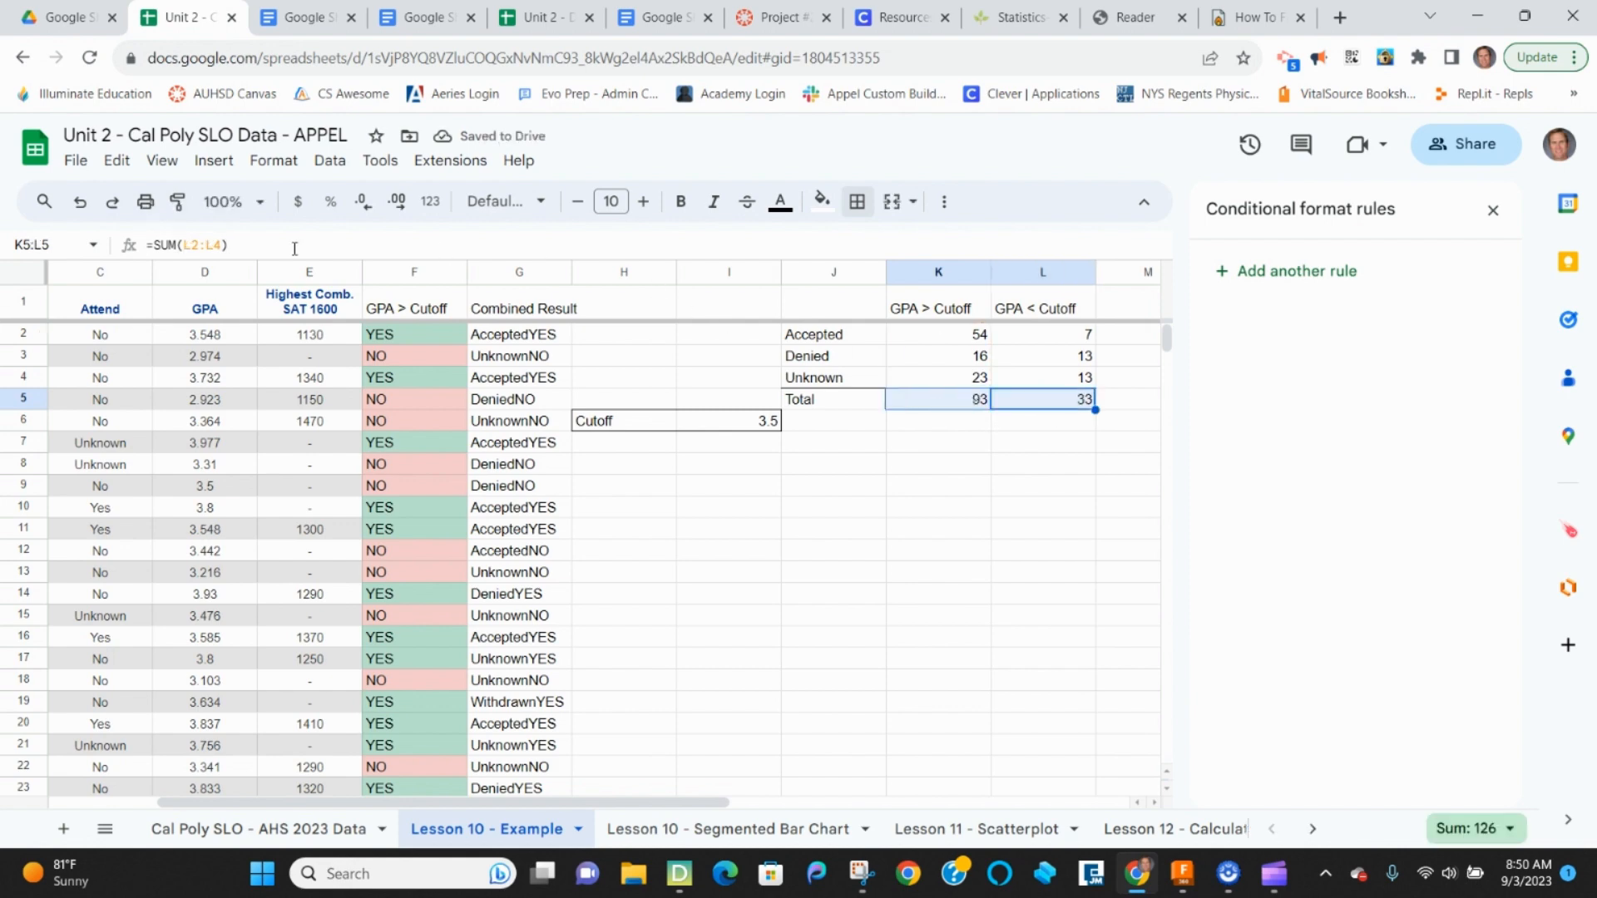
left_click(294, 248)
key("Return")
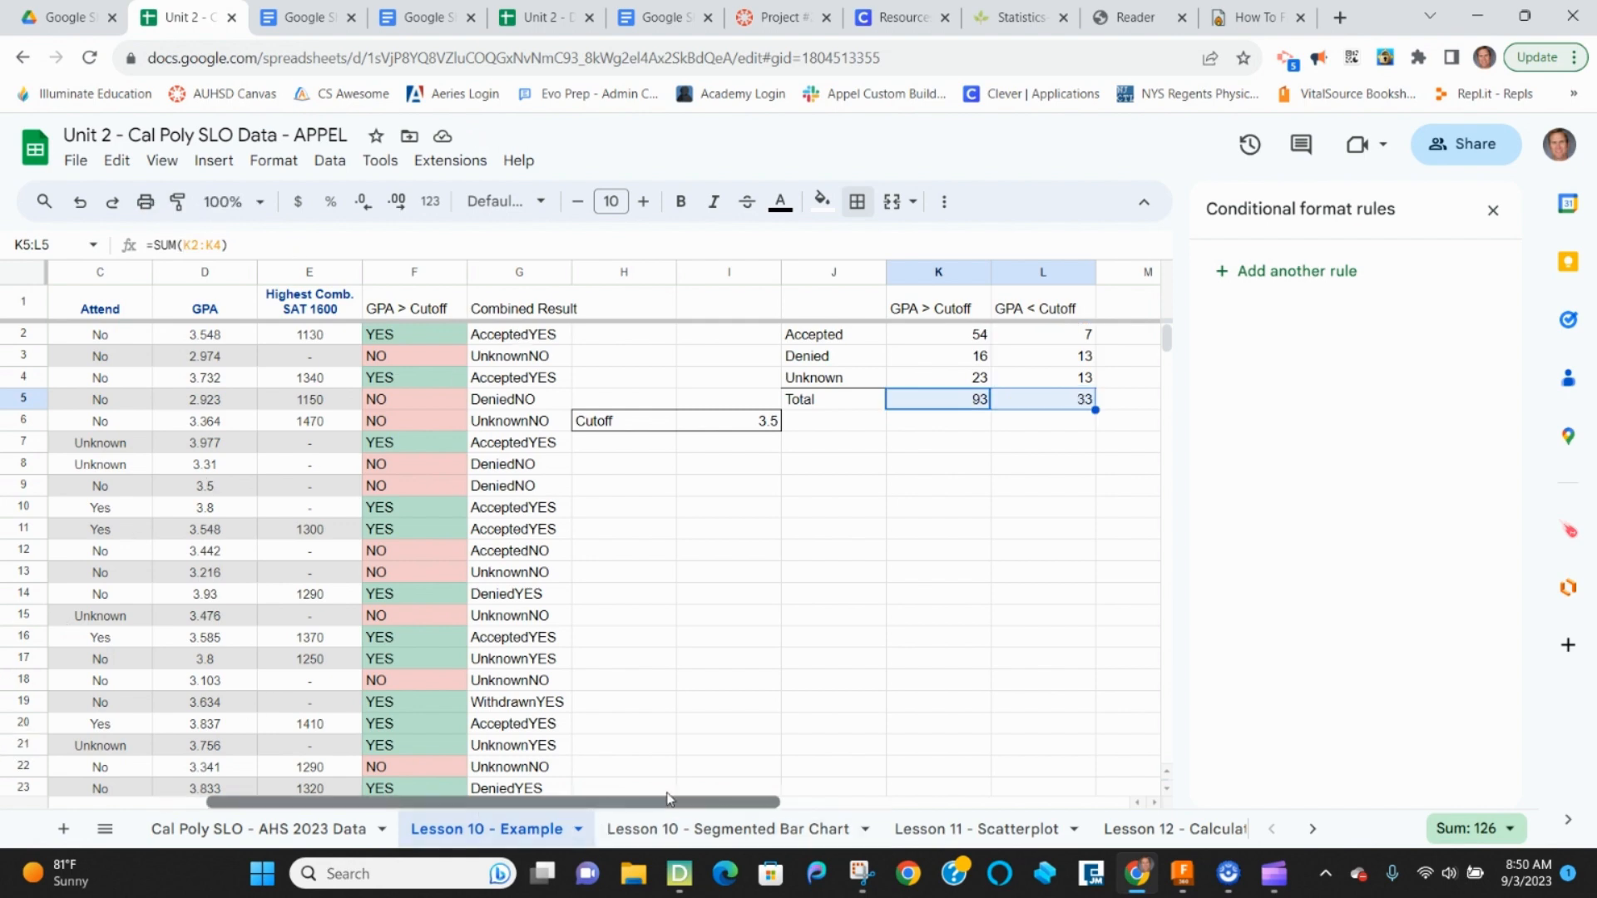
- Calculate the grand total in M5 by summing the two column totals, K5:L5
left_click_drag(610, 811, 741, 810)
left_click(923, 402)
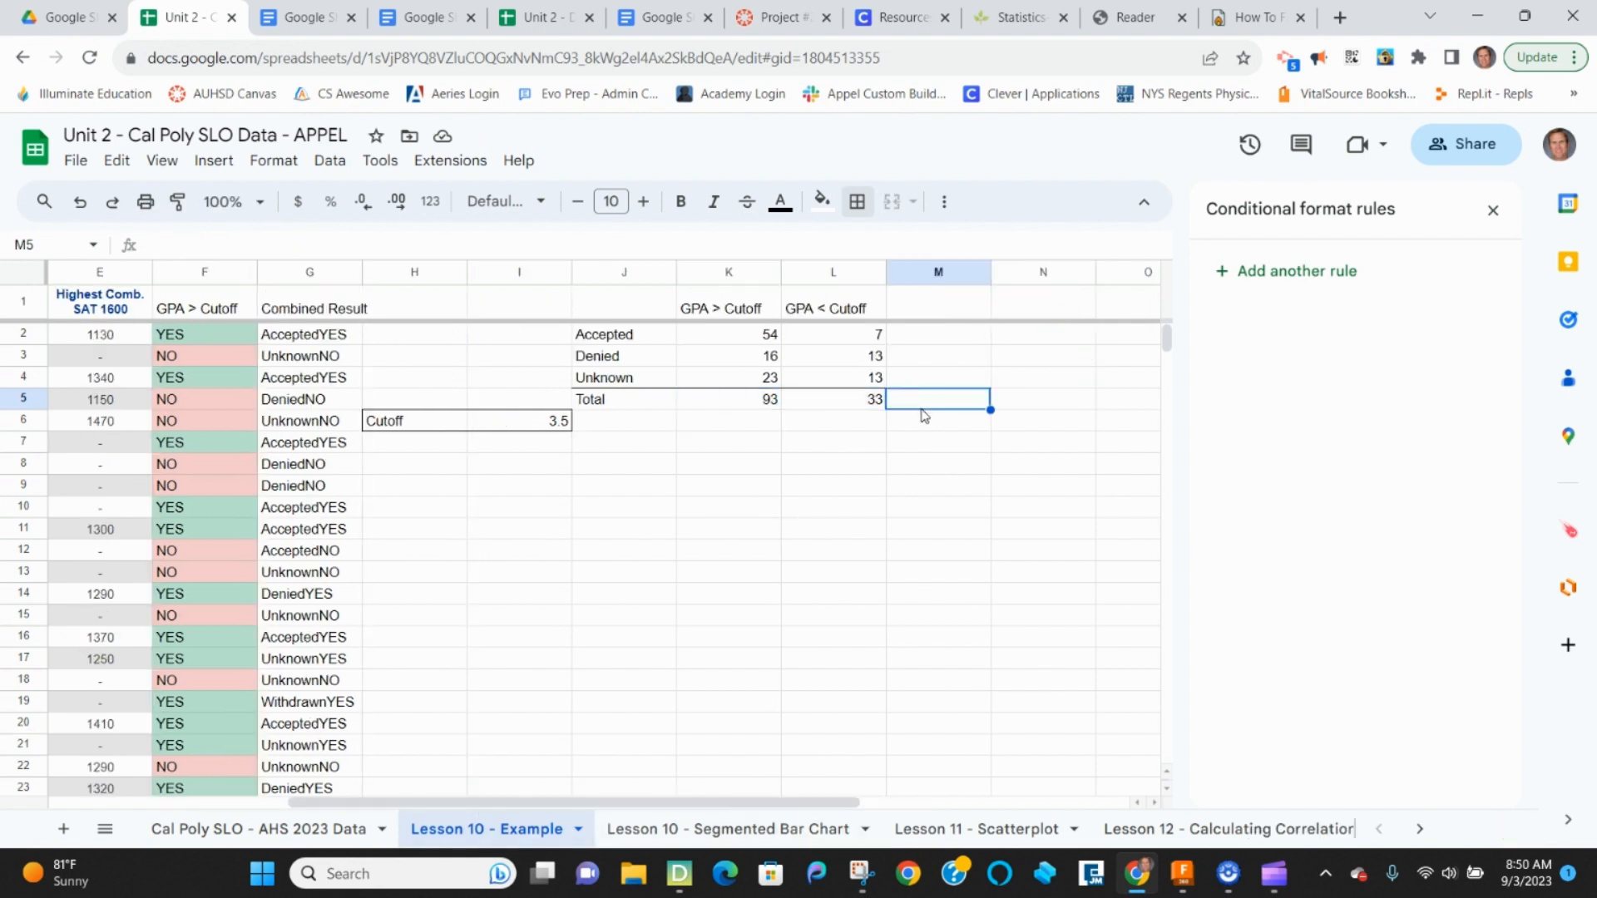
type("=sum(")
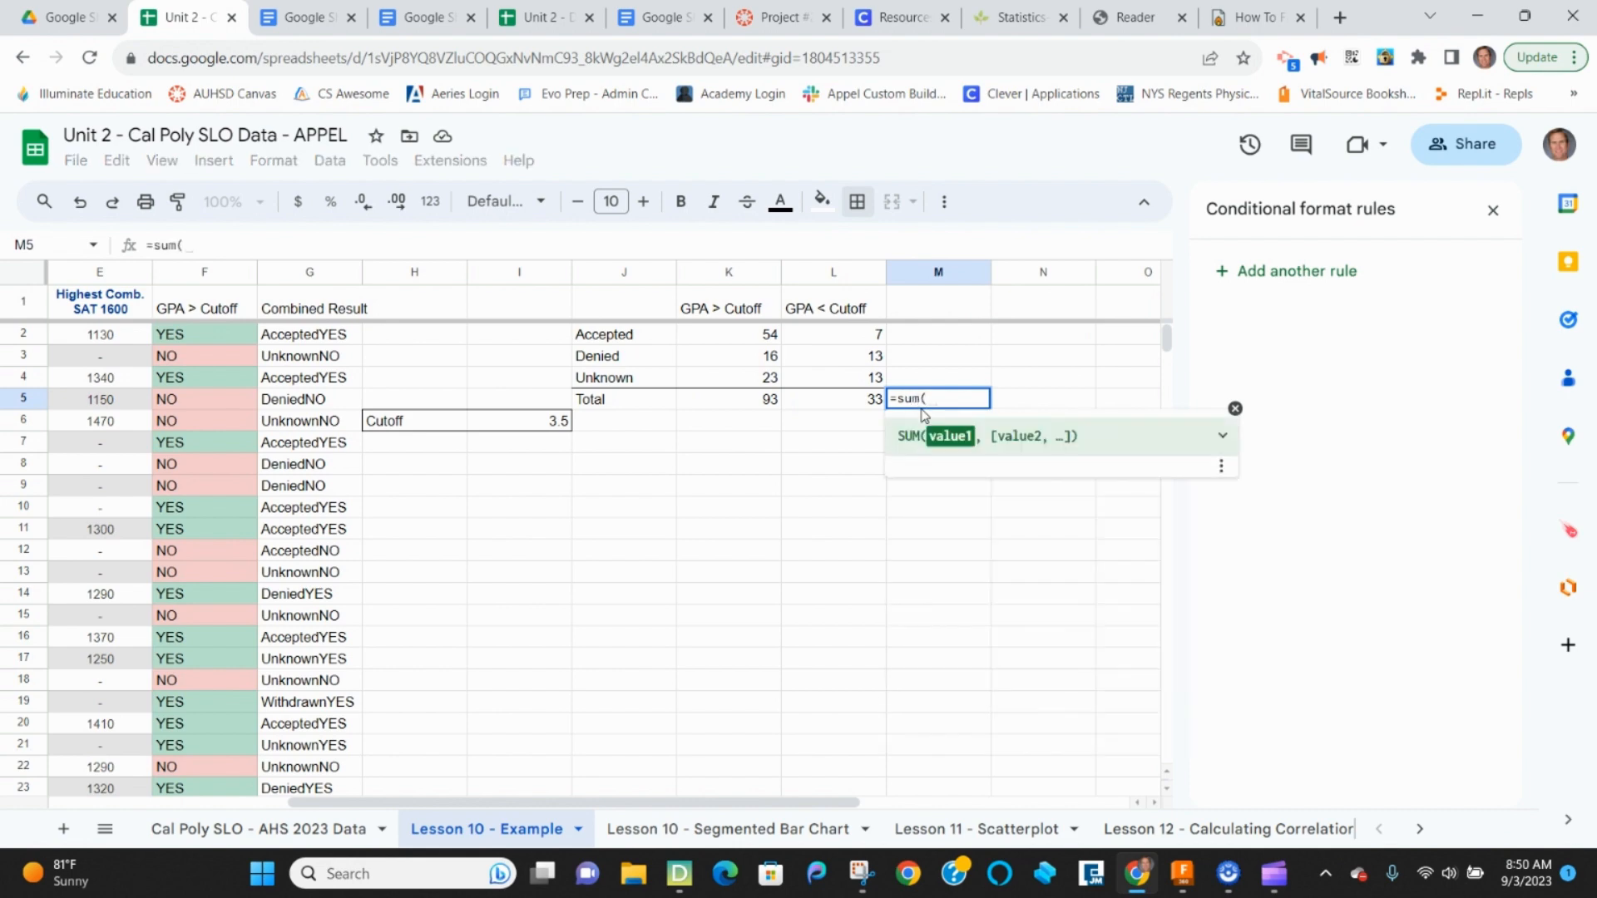
left_click_drag(769, 407, 806, 404)
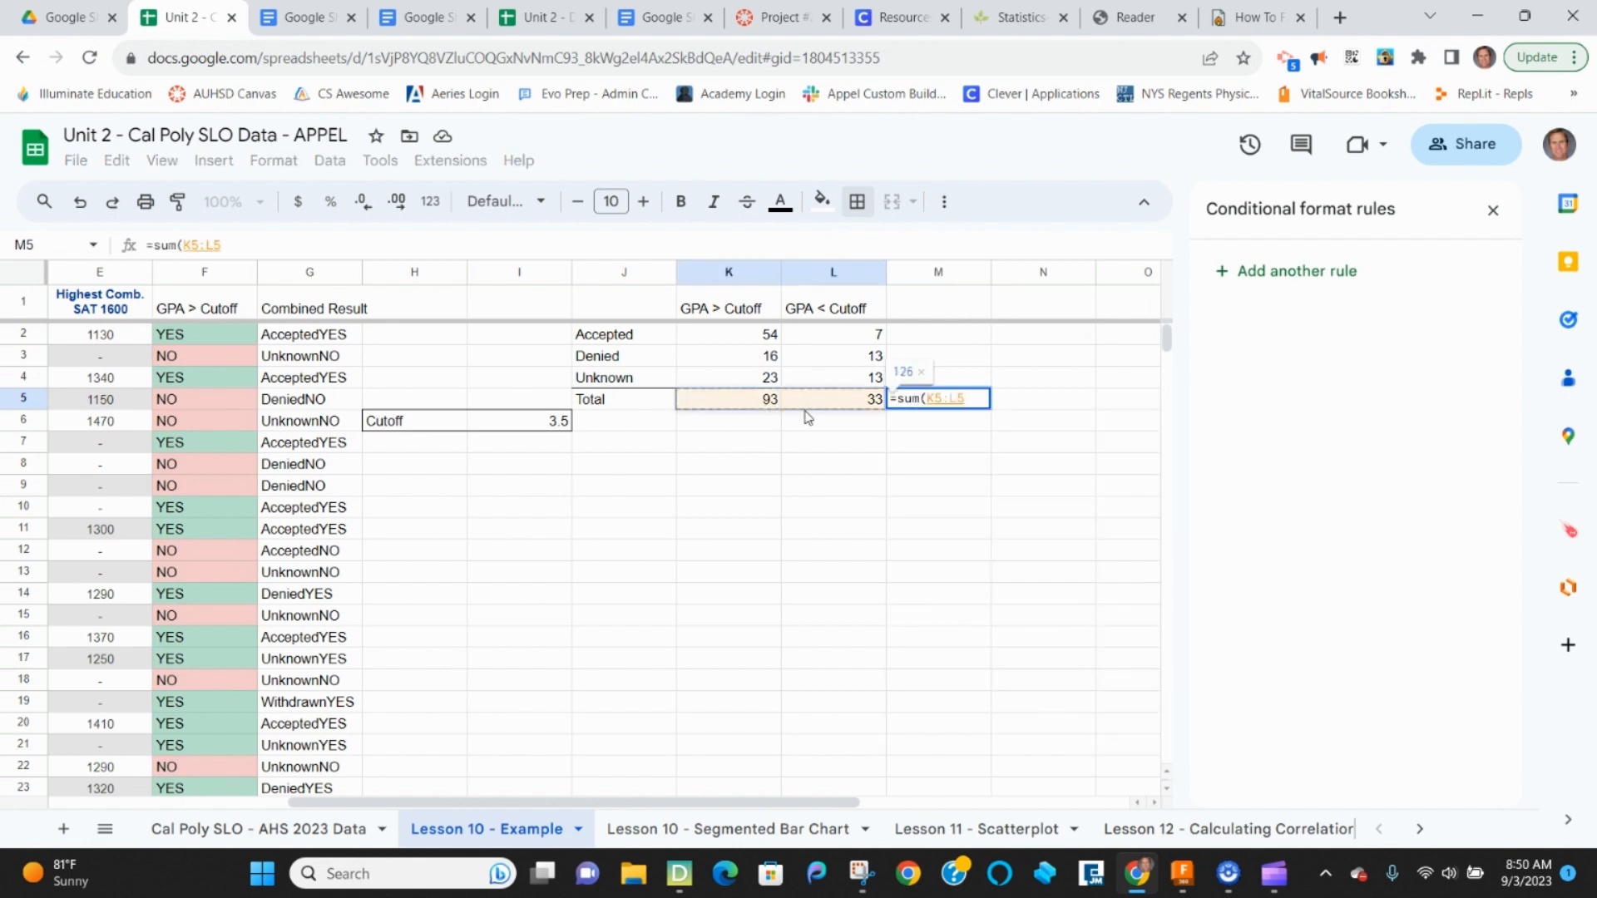
key("Return")
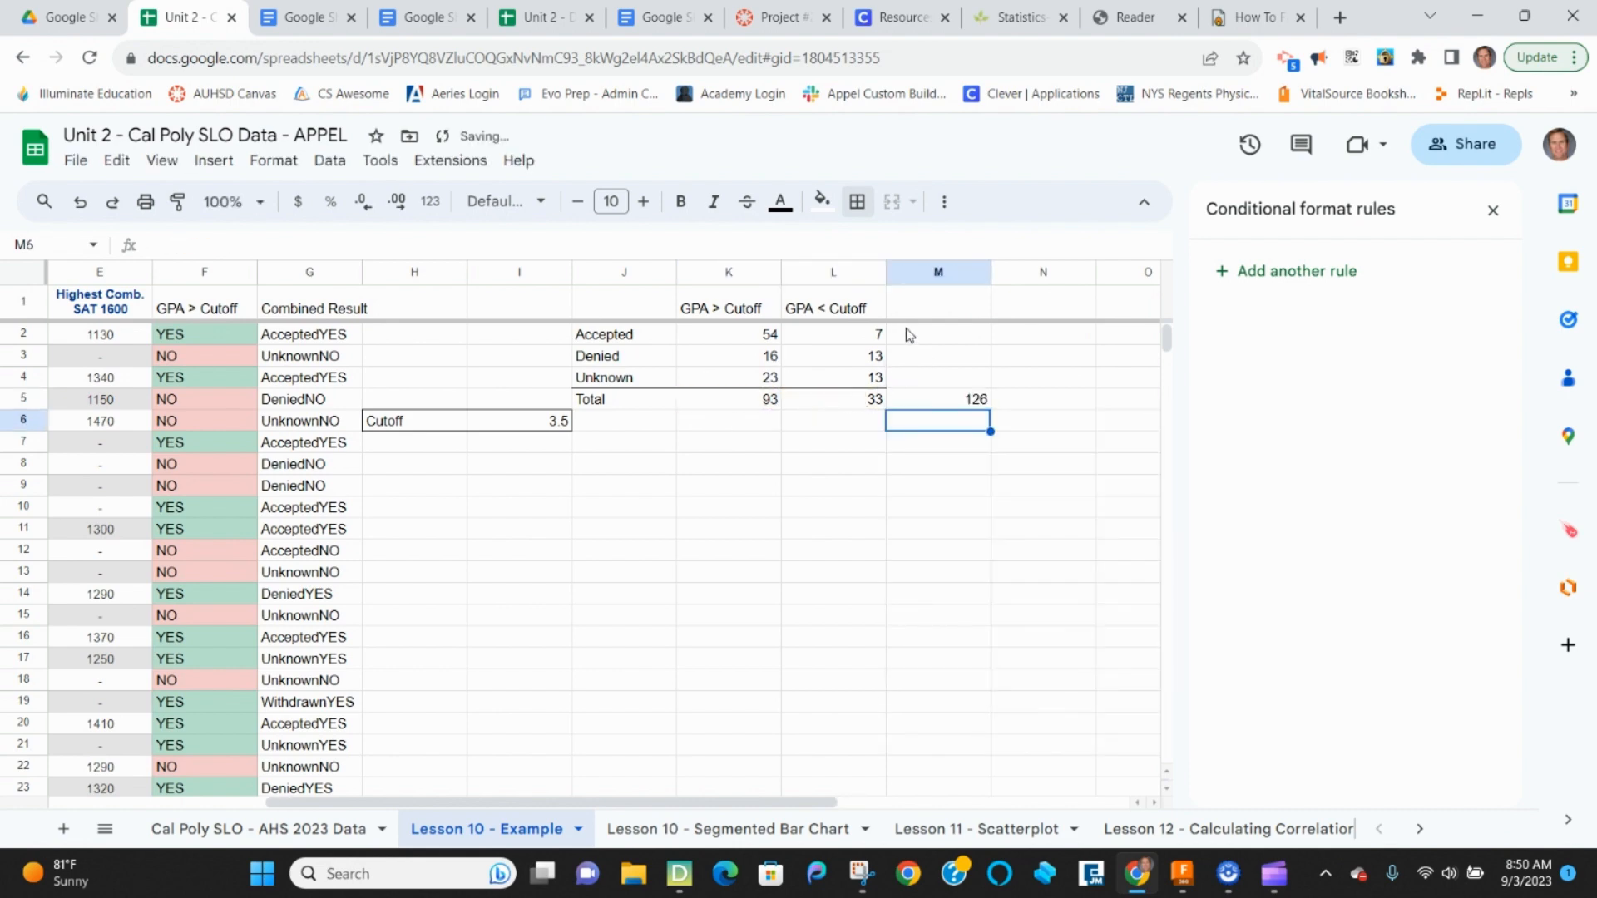
- Calculate the Accepted row total in M2 by summing K2:L2, and fill the formula down to M4
left_click_drag(476, 800, 585, 807)
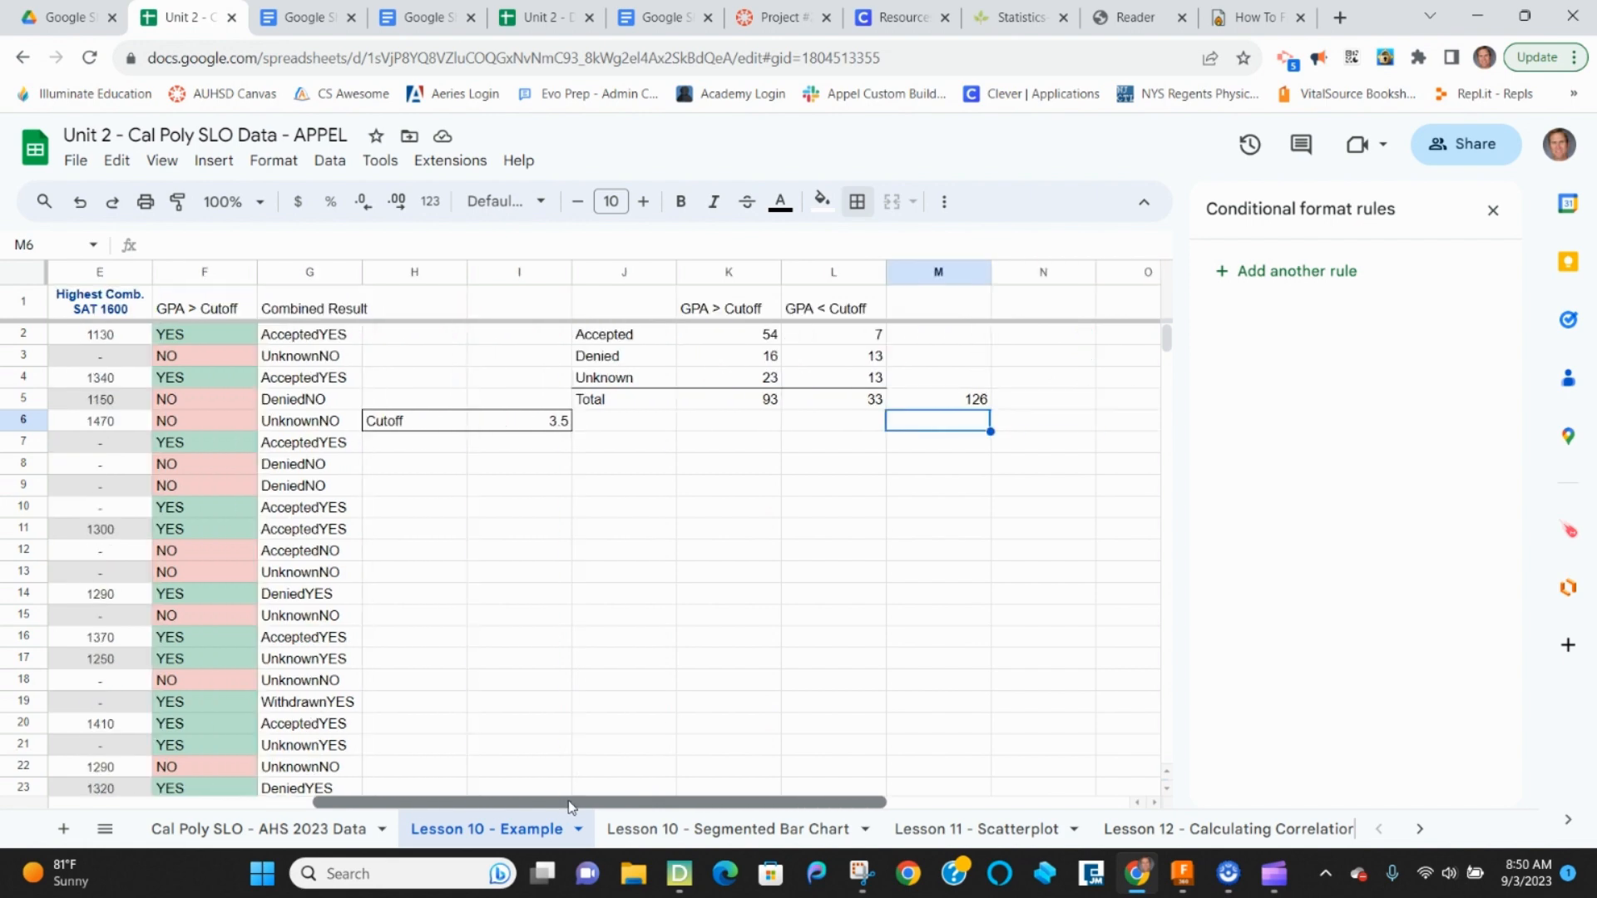
left_click(959, 341)
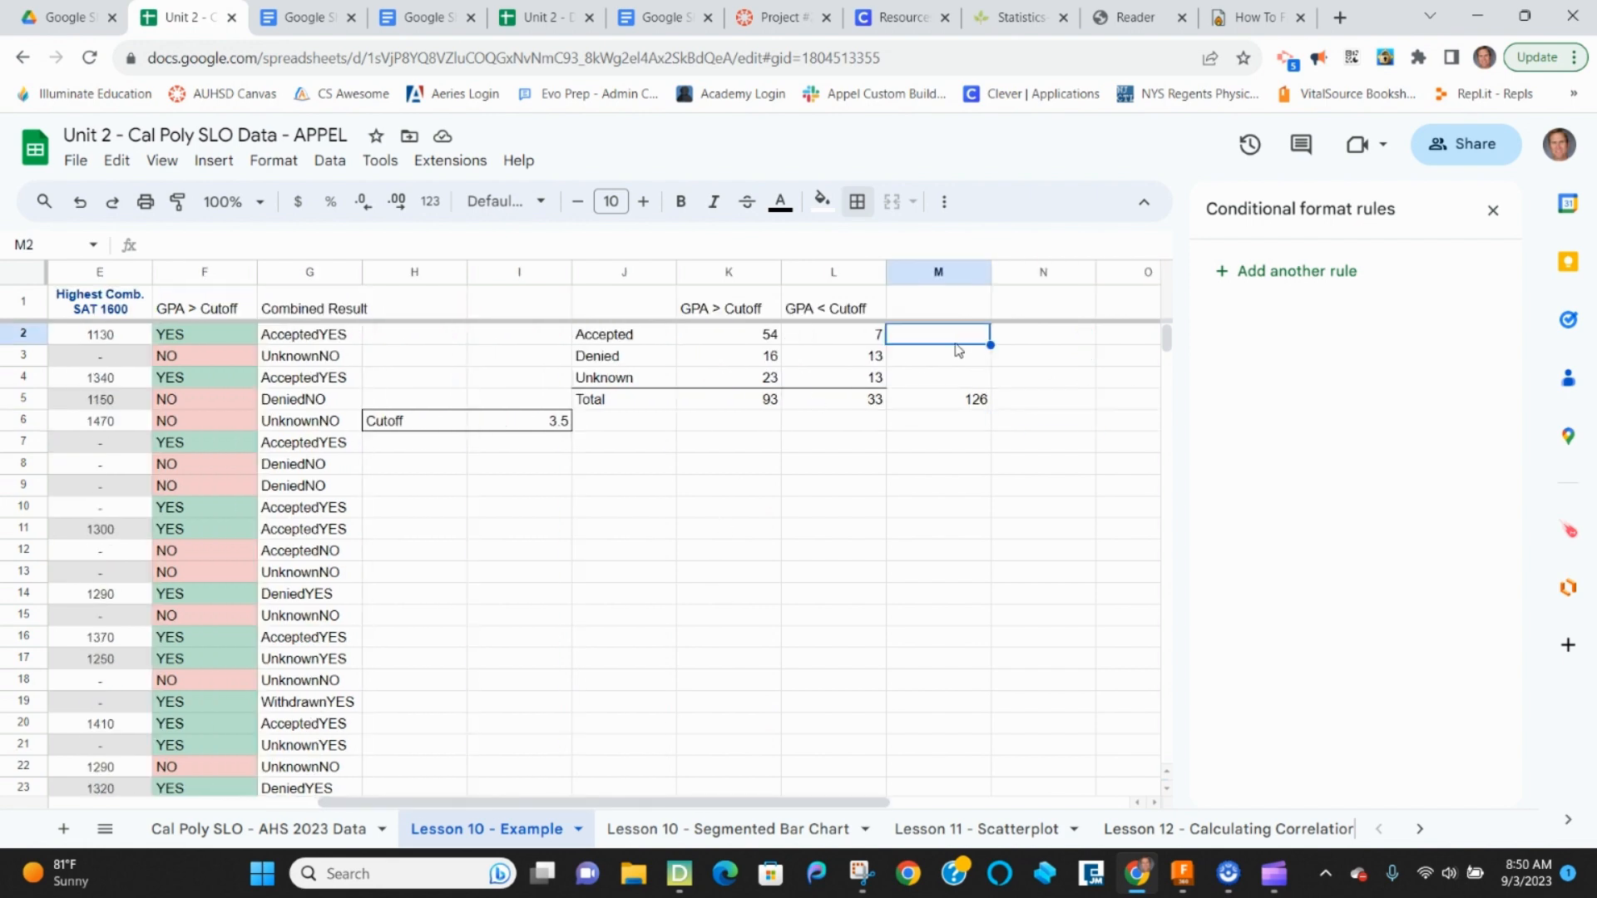
type("=sum(")
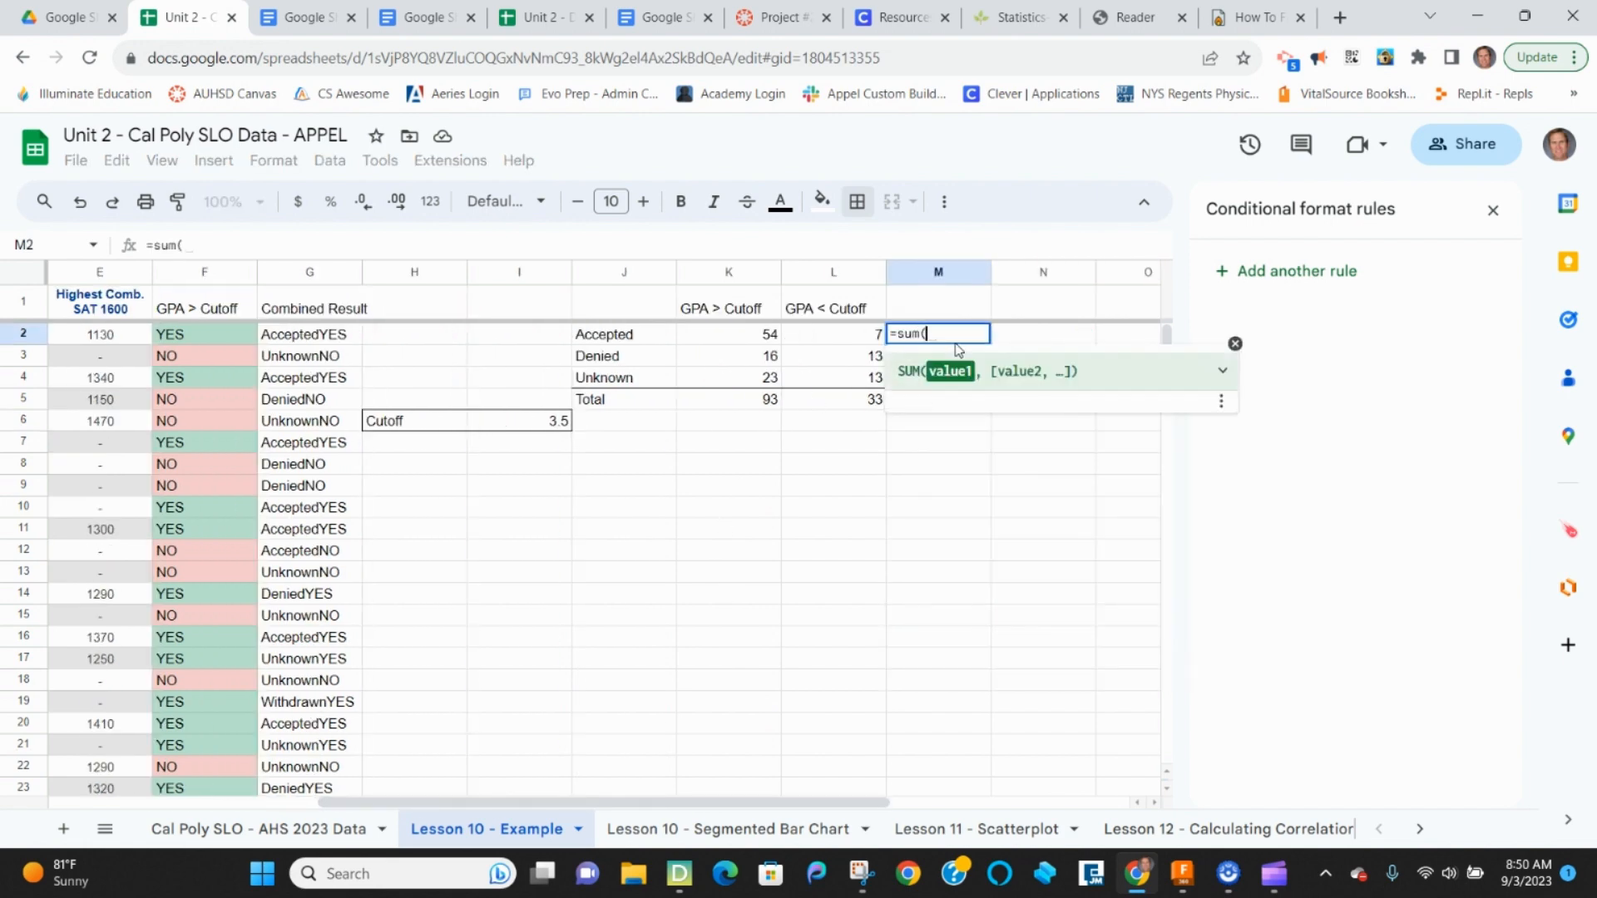
left_click_drag(754, 335, 803, 349)
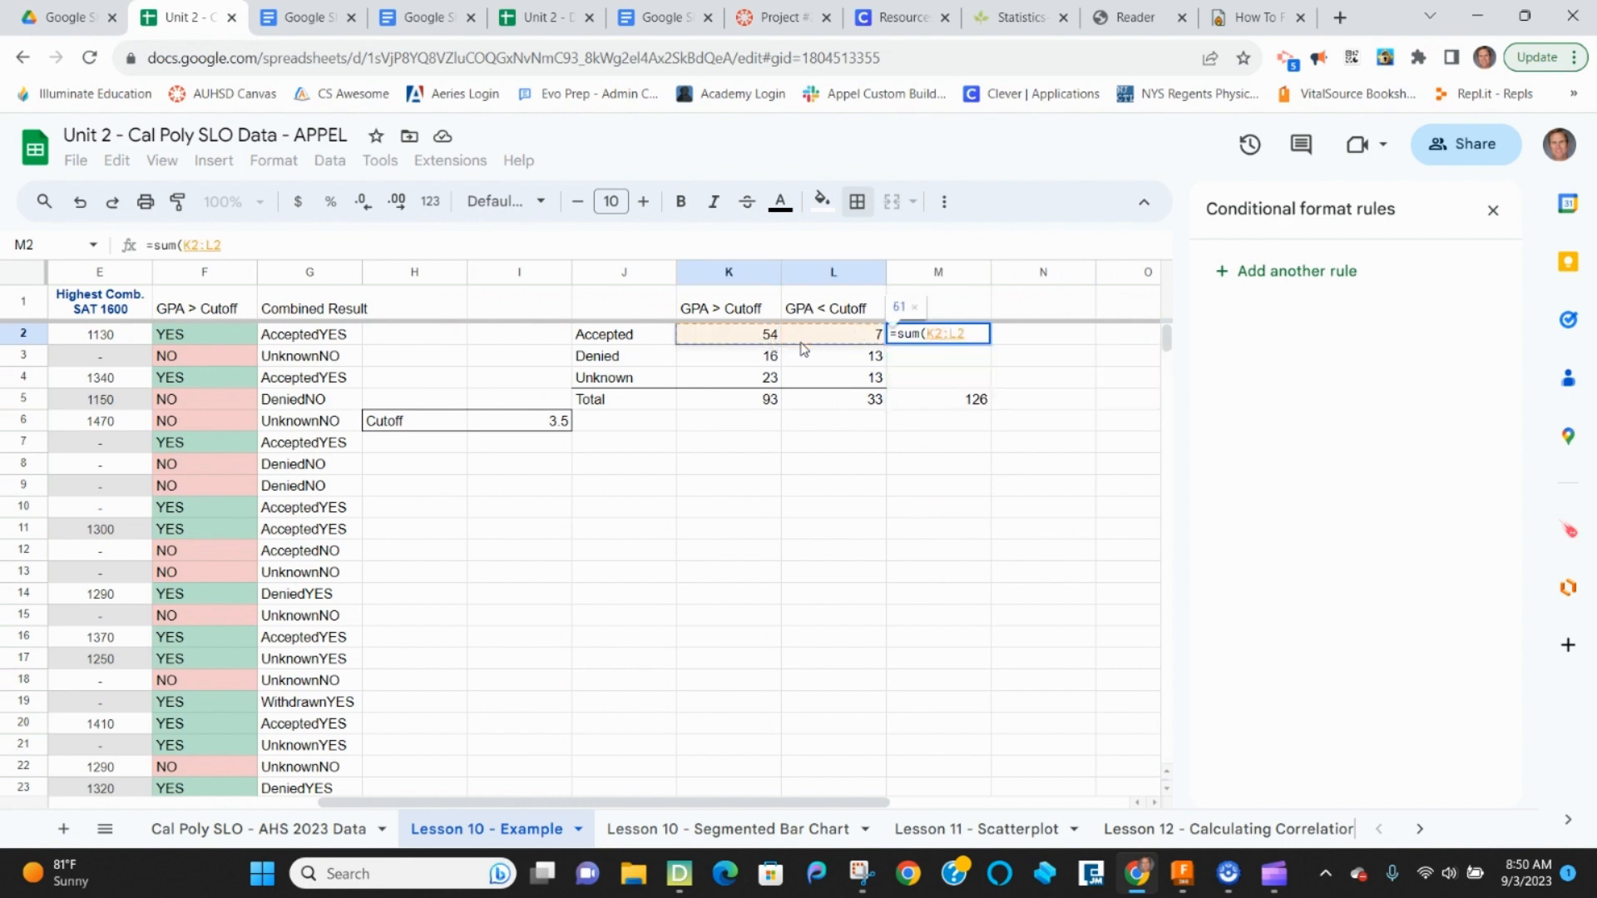
key("Return")
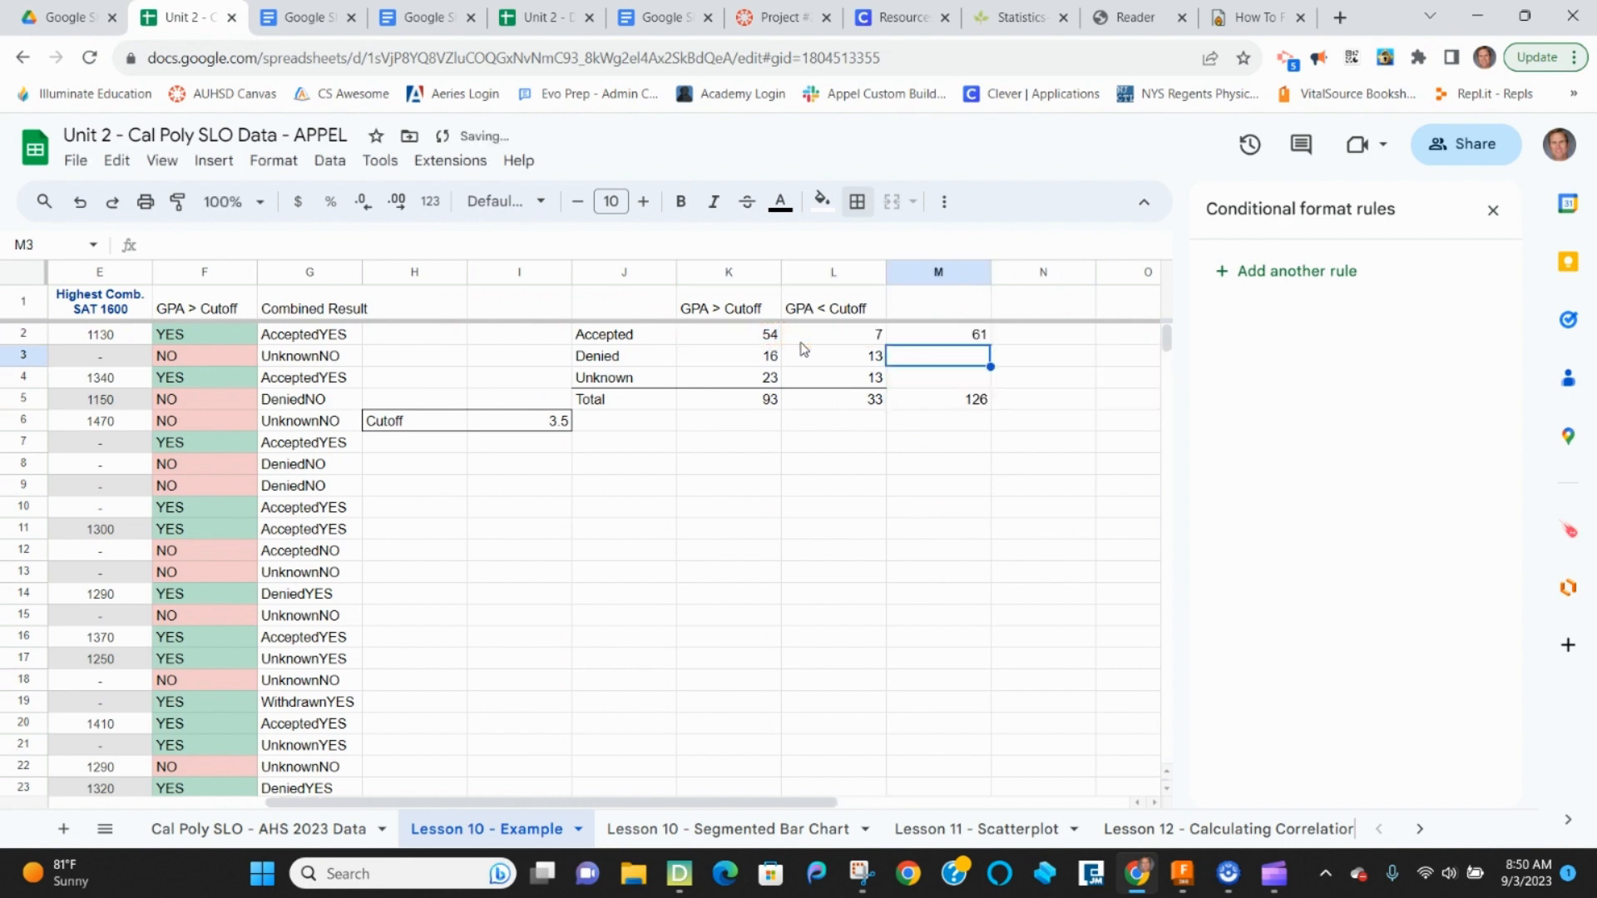
type("=")
key("BackSpace")
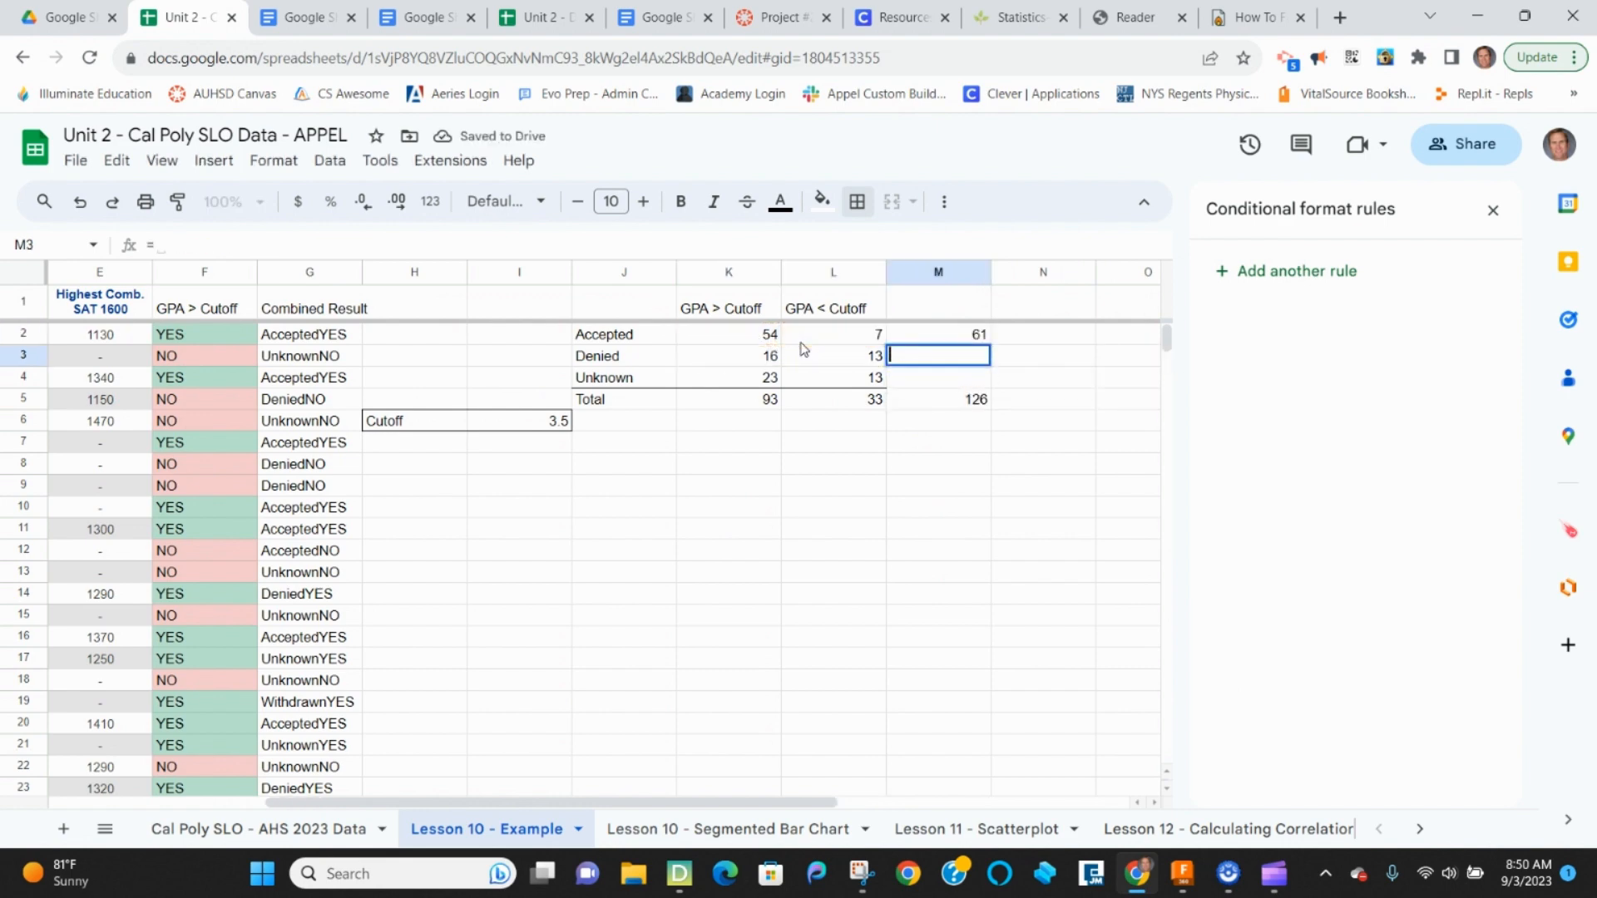
left_click(929, 337)
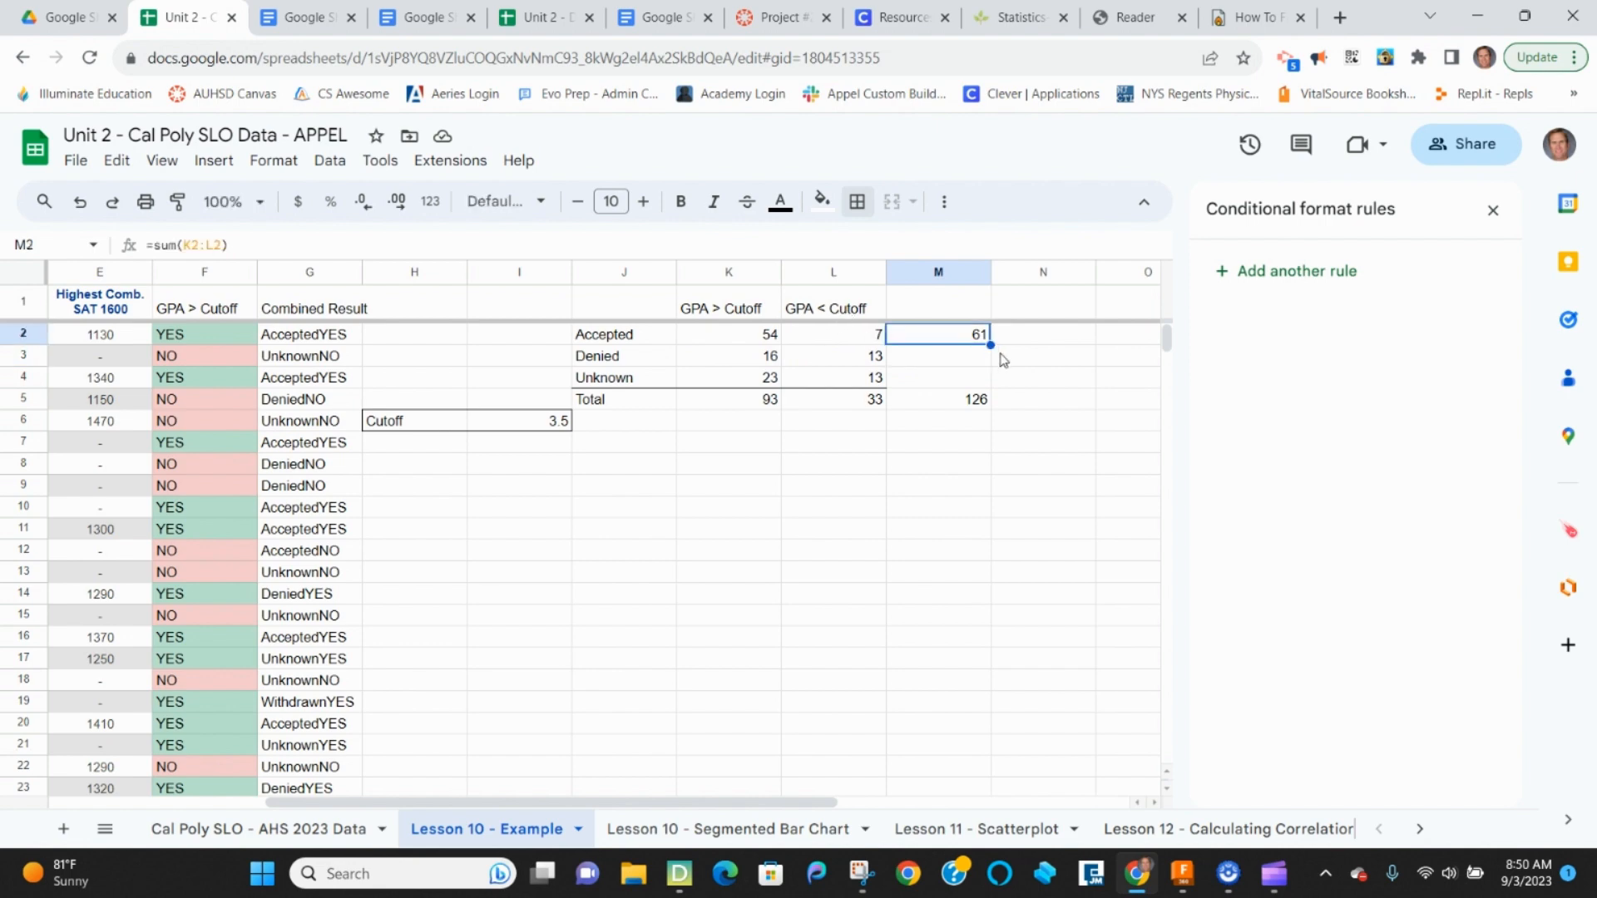
left_click_drag(990, 341, 989, 383)
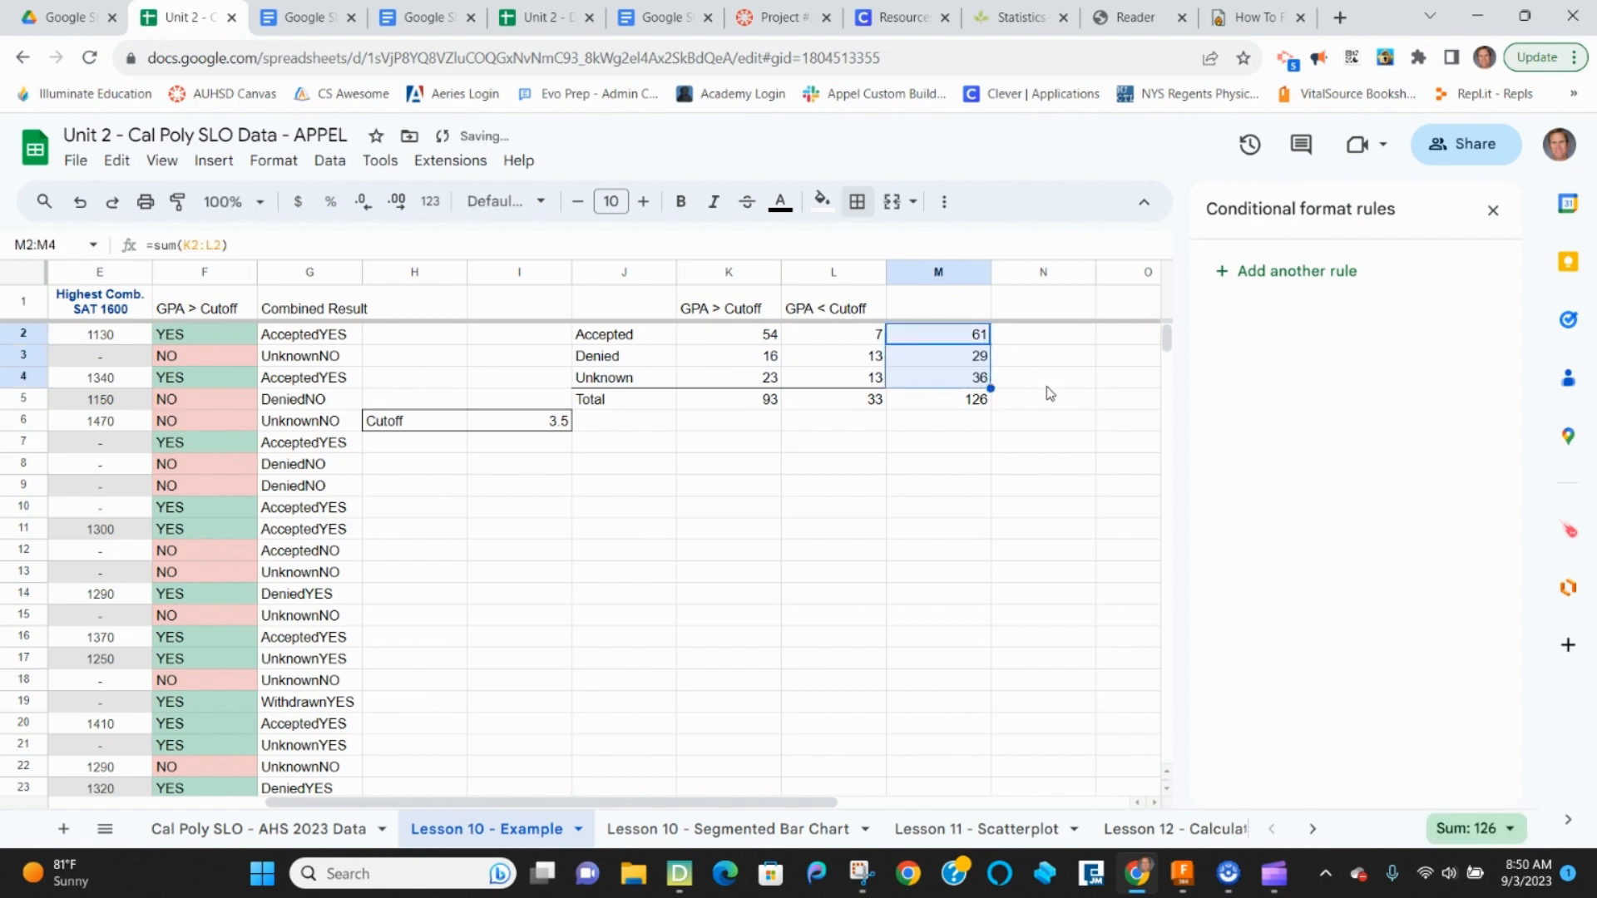
- Add a check sum of the row totals M2:M4 in N4, rejecting the suggested autofill, and compare it with the grand total in M5
left_click(1043, 383)
type("=sum(")
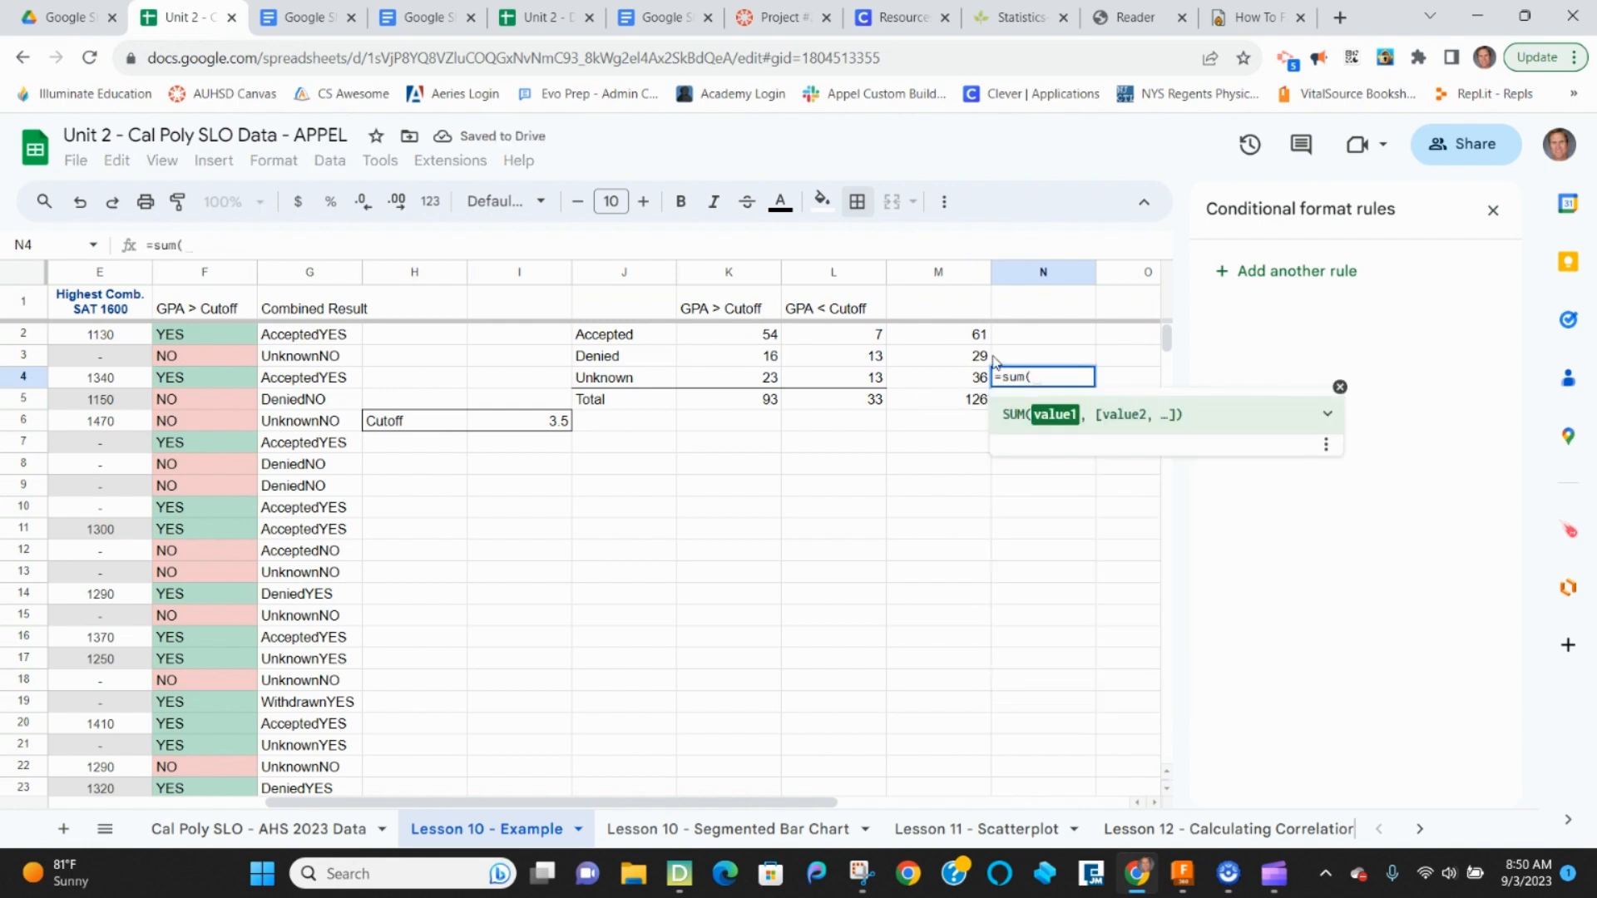
left_click_drag(975, 334, 968, 379)
key("Return")
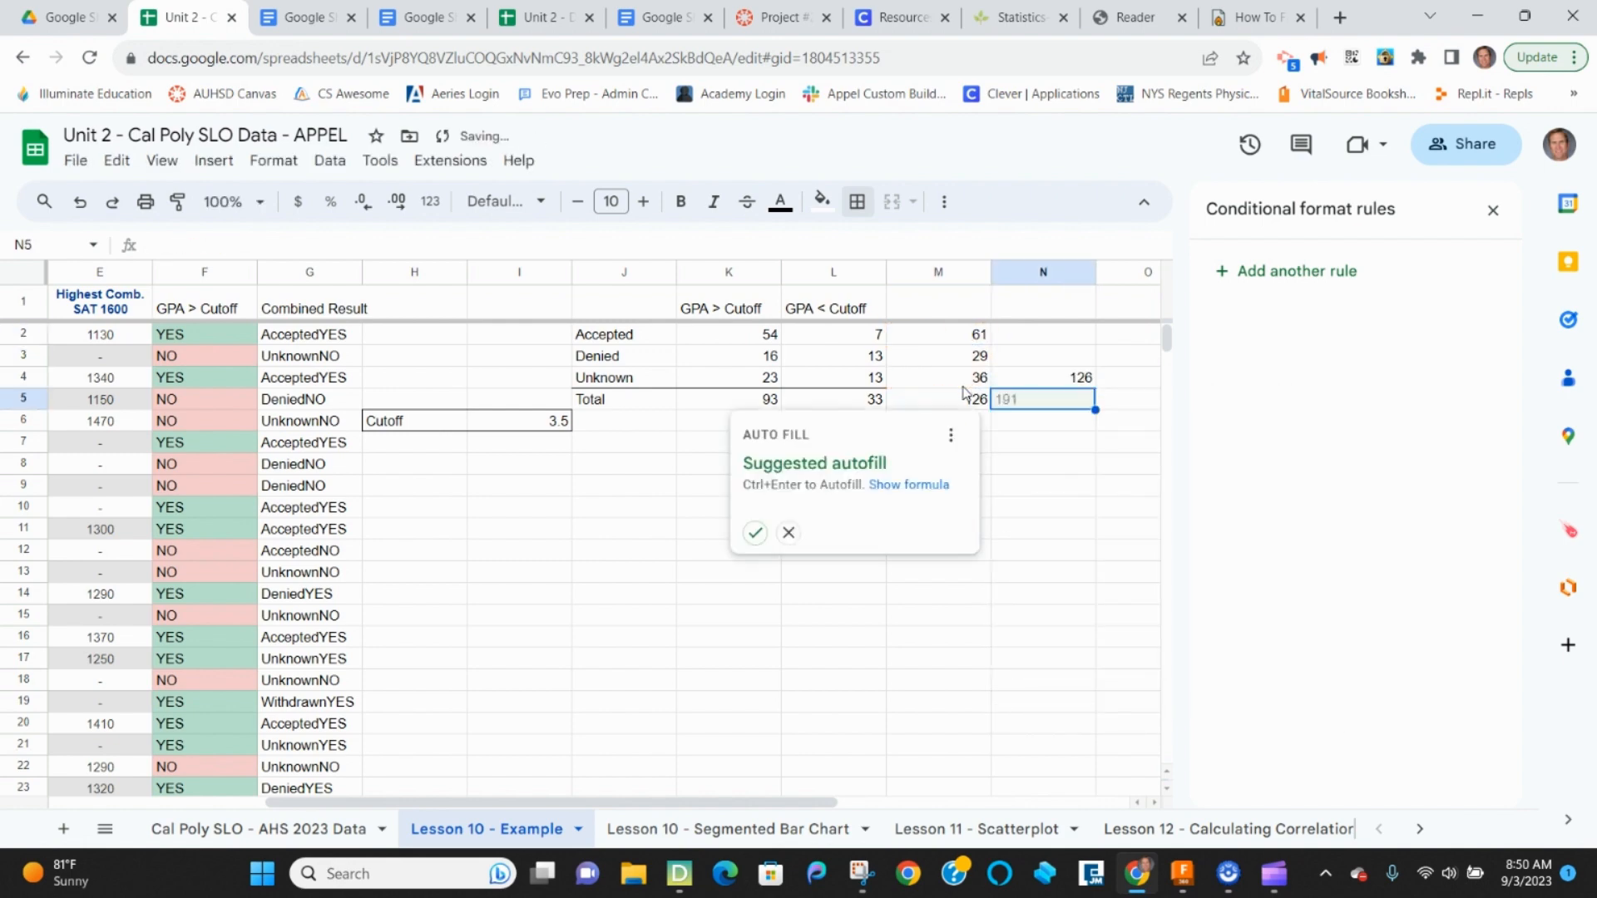
key("Escape")
left_click(950, 405)
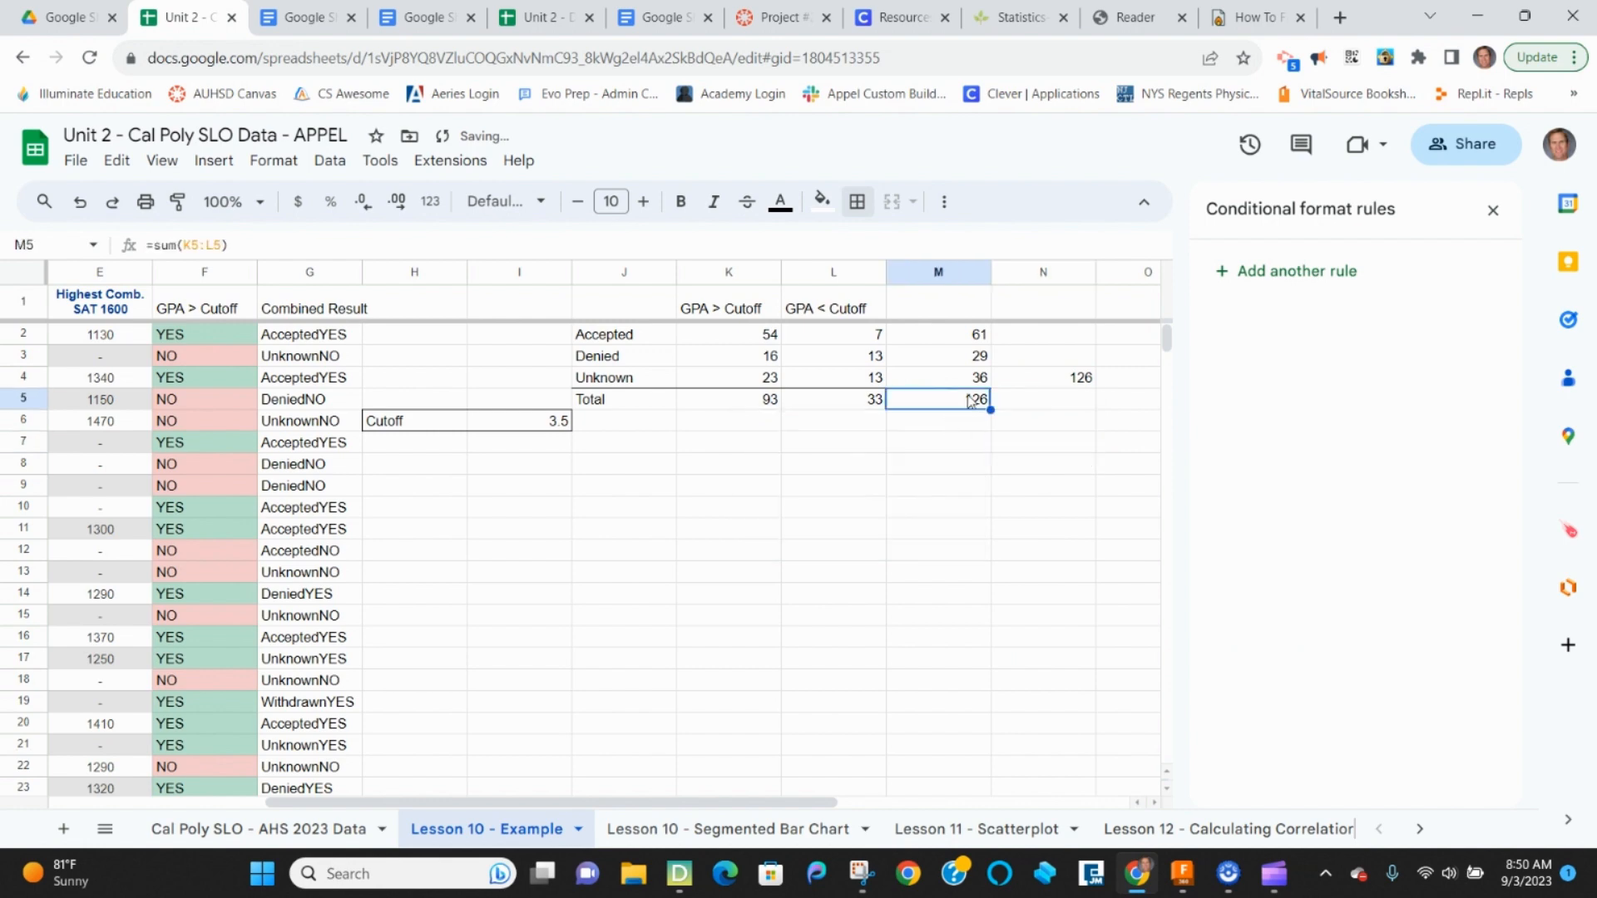
left_click(1081, 401)
left_click(1079, 379)
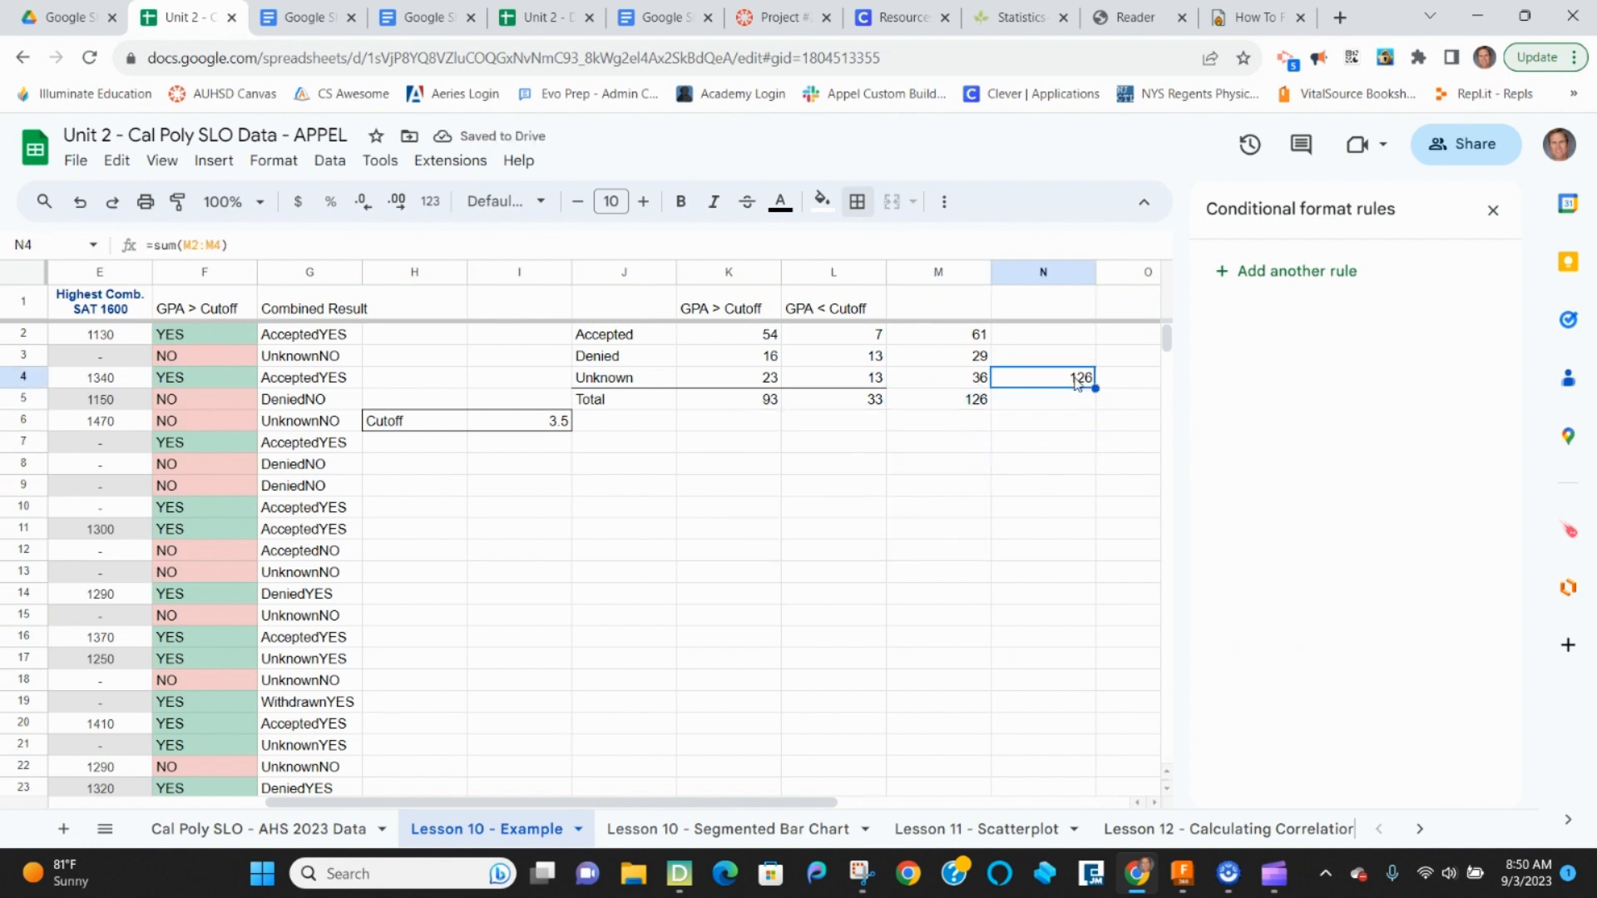
key("Caps_Lock")
left_click_drag(957, 412, 1033, 380)
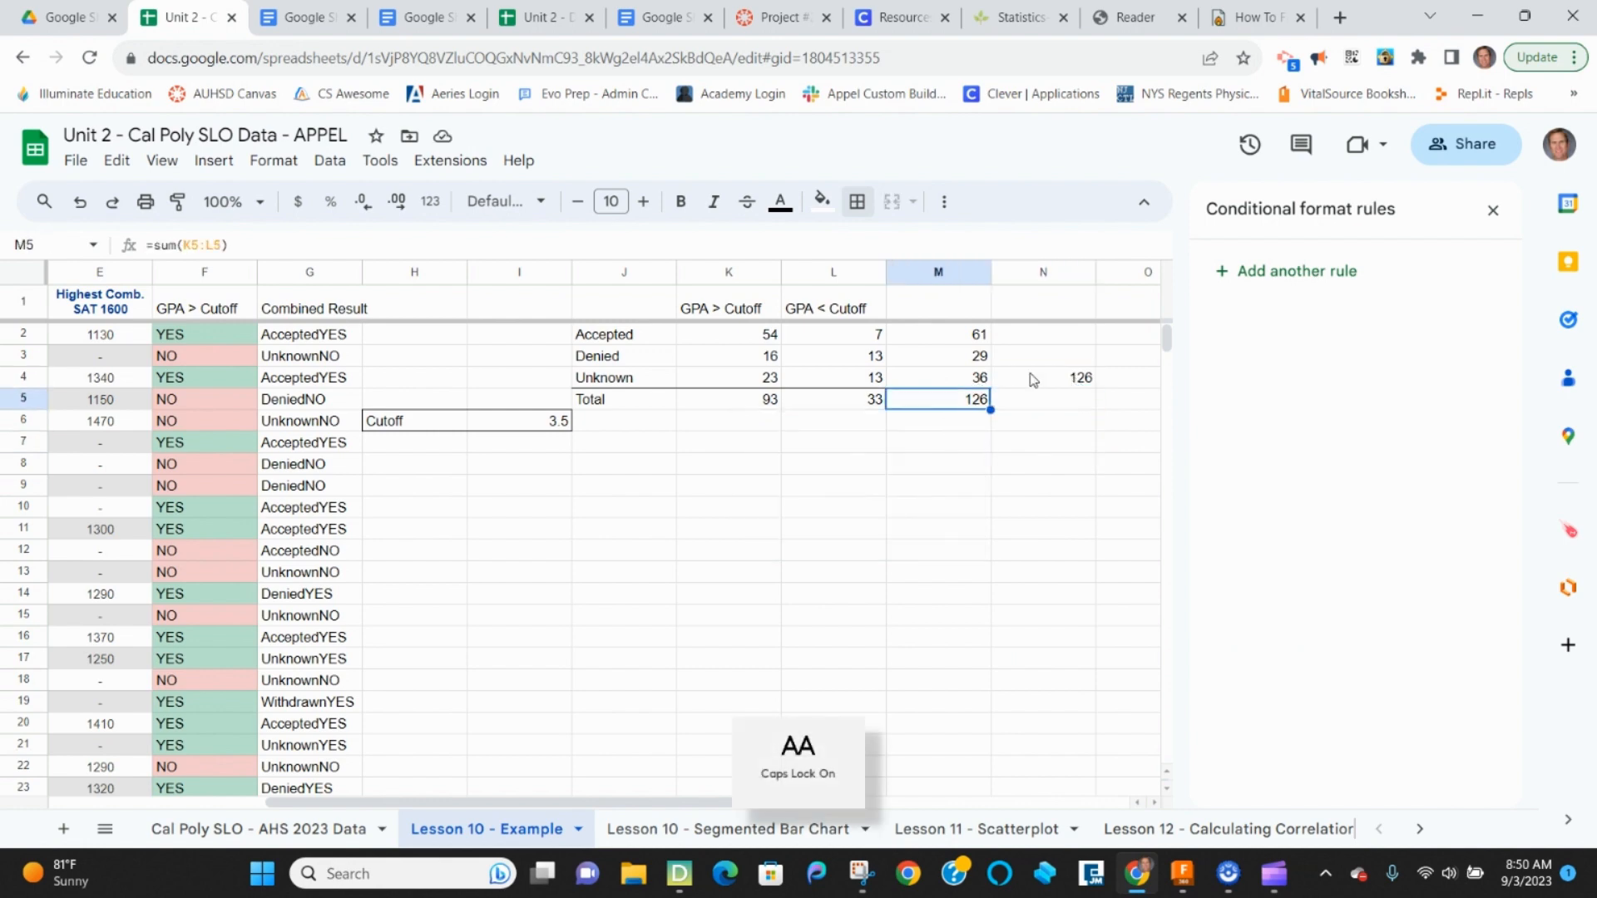
left_click(1041, 401)
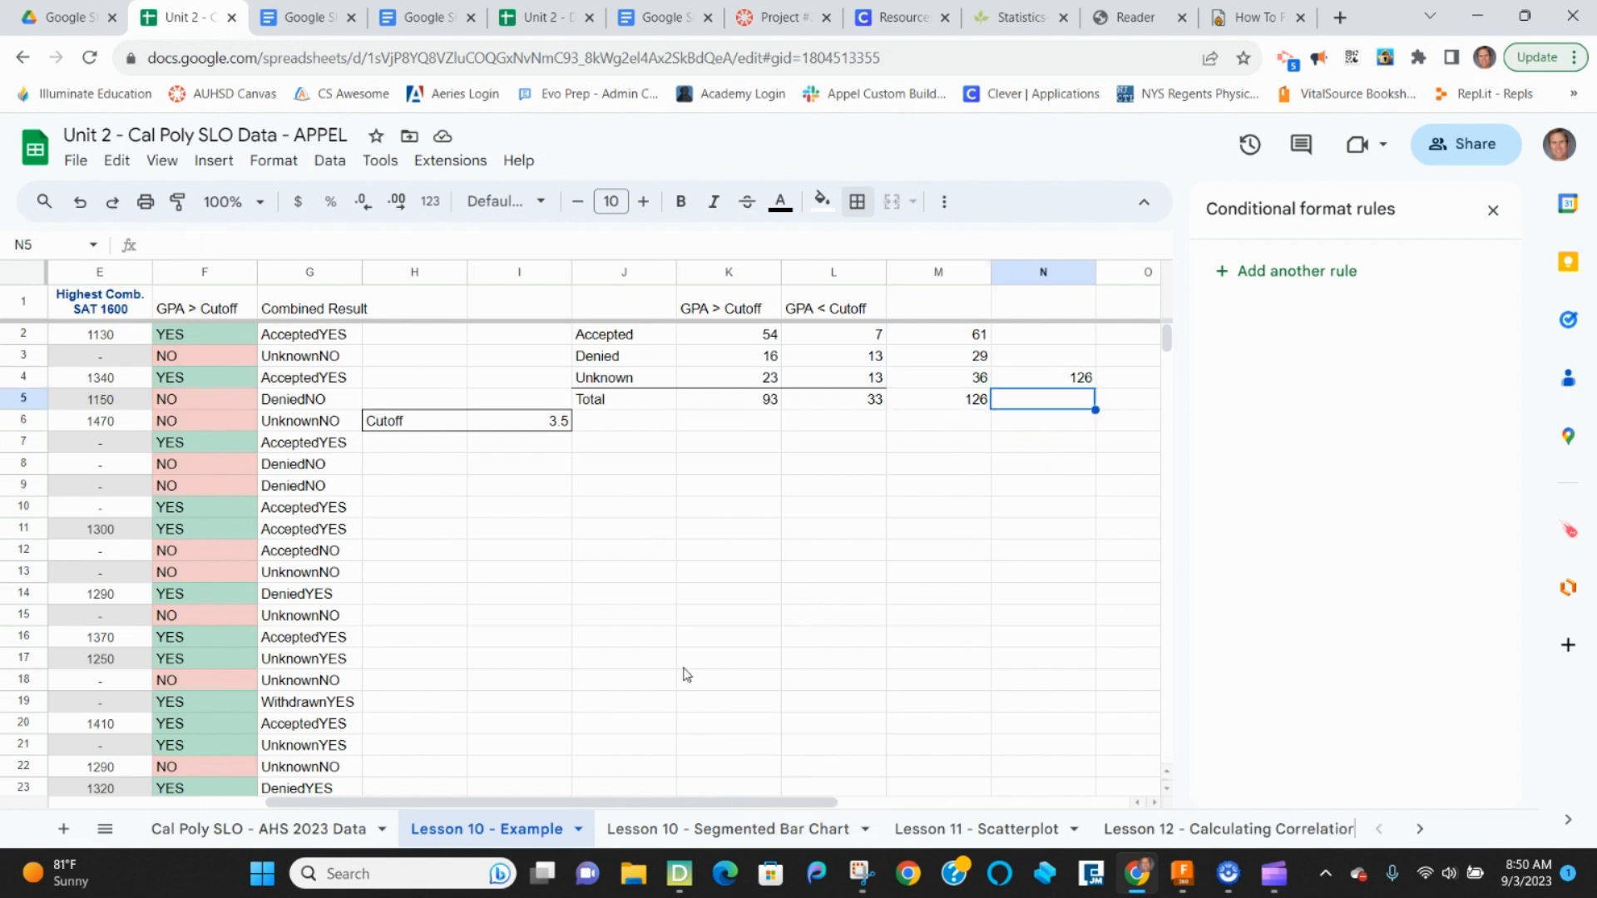
- Test the two-way table with GPA cutoffs of 3 and 4 in I6, and set the cutoff back to 3.5
mouse_move(723, 803)
left_mouse_down()
mouse_move(638, 803)
mouse_move(706, 803)
left_mouse_up()
left_click(655, 430)
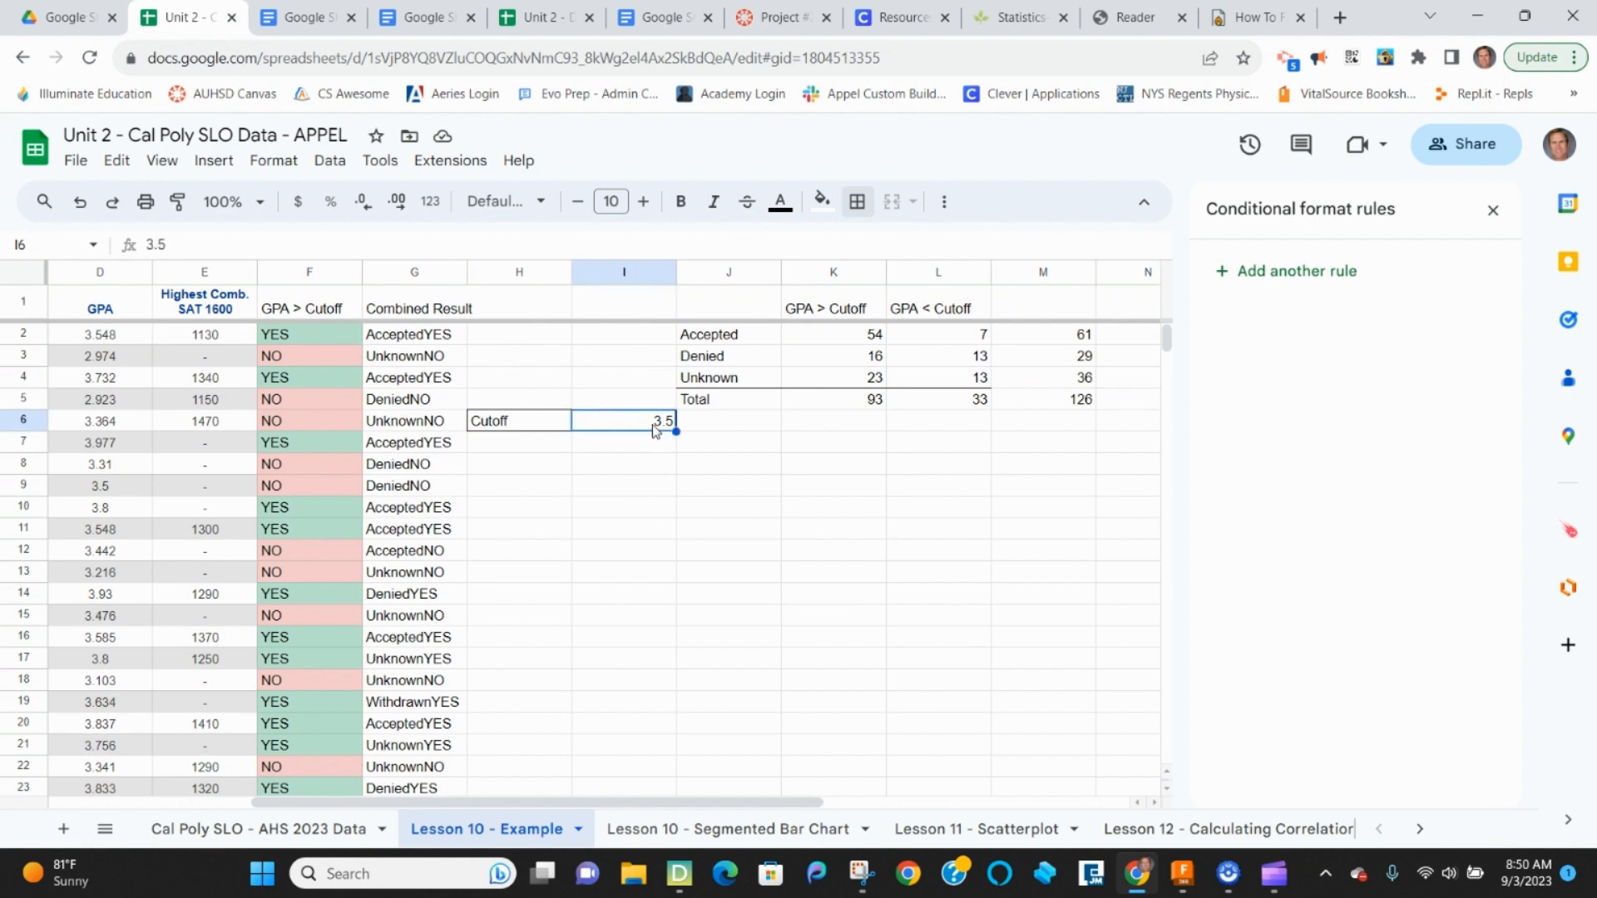
type("3")
key("Return")
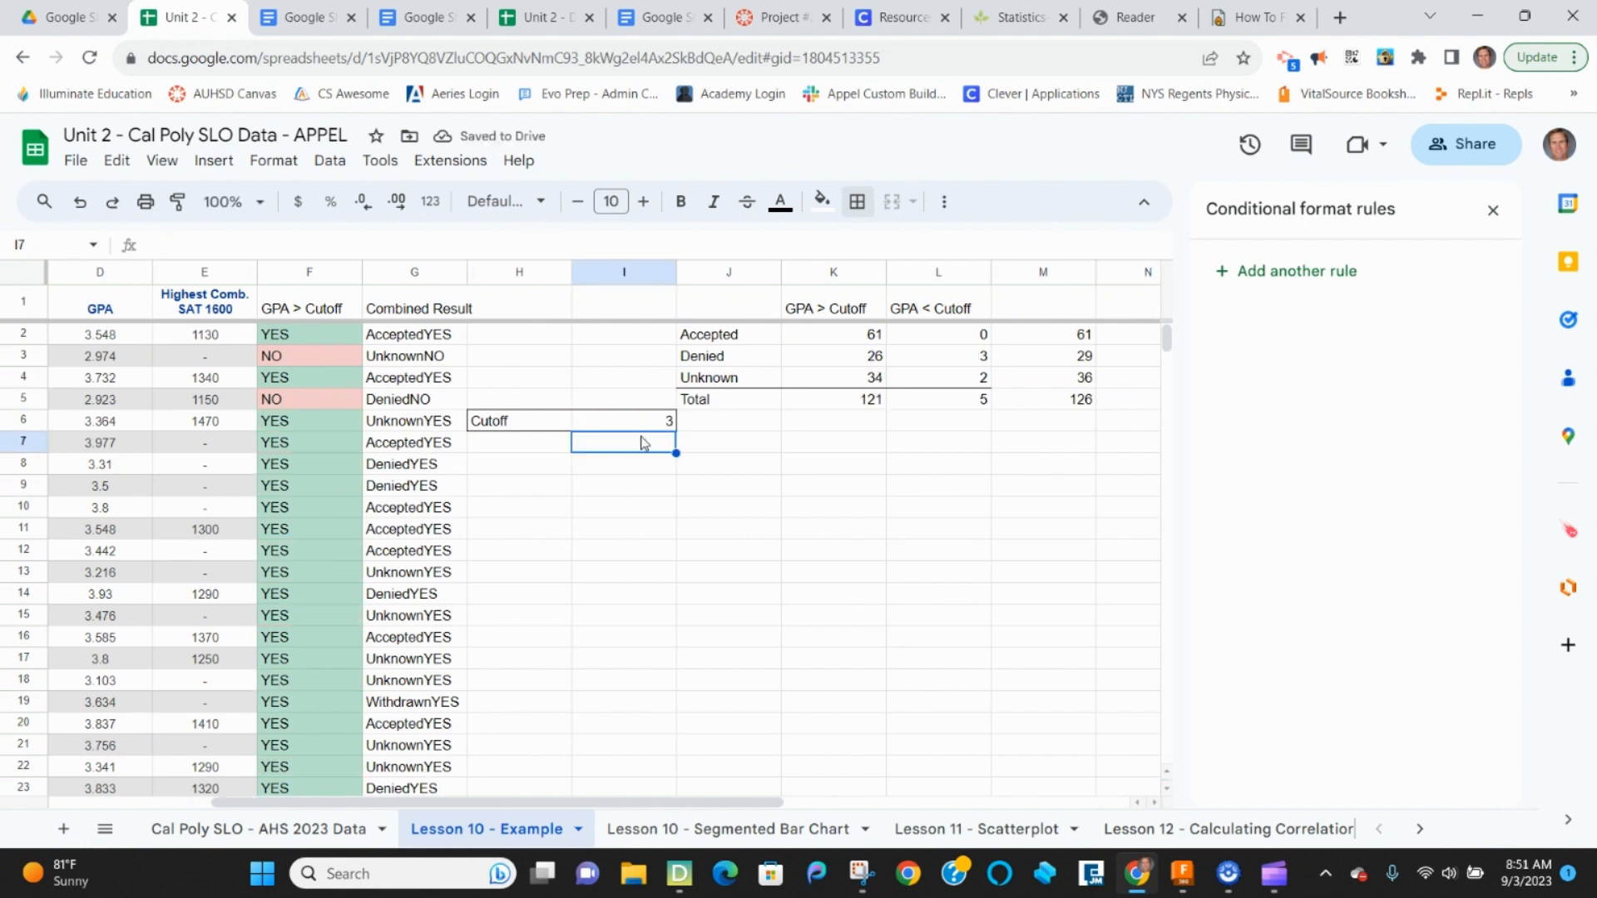
left_click(648, 431)
type("4")
key("Return")
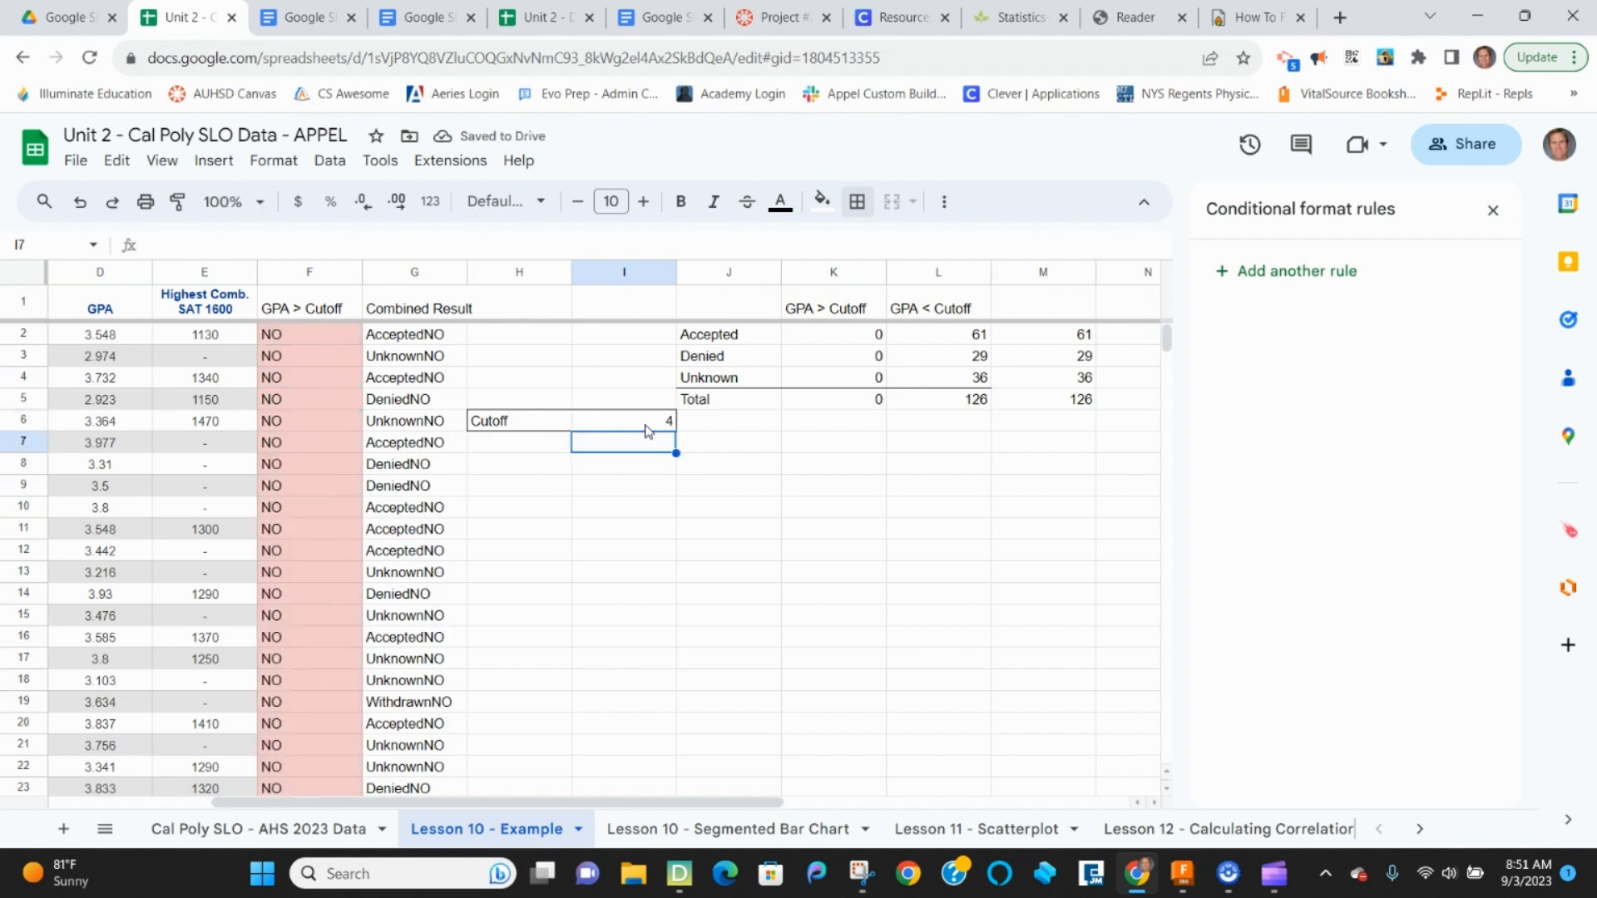
left_click(645, 426)
type("3.5")
key("Return")
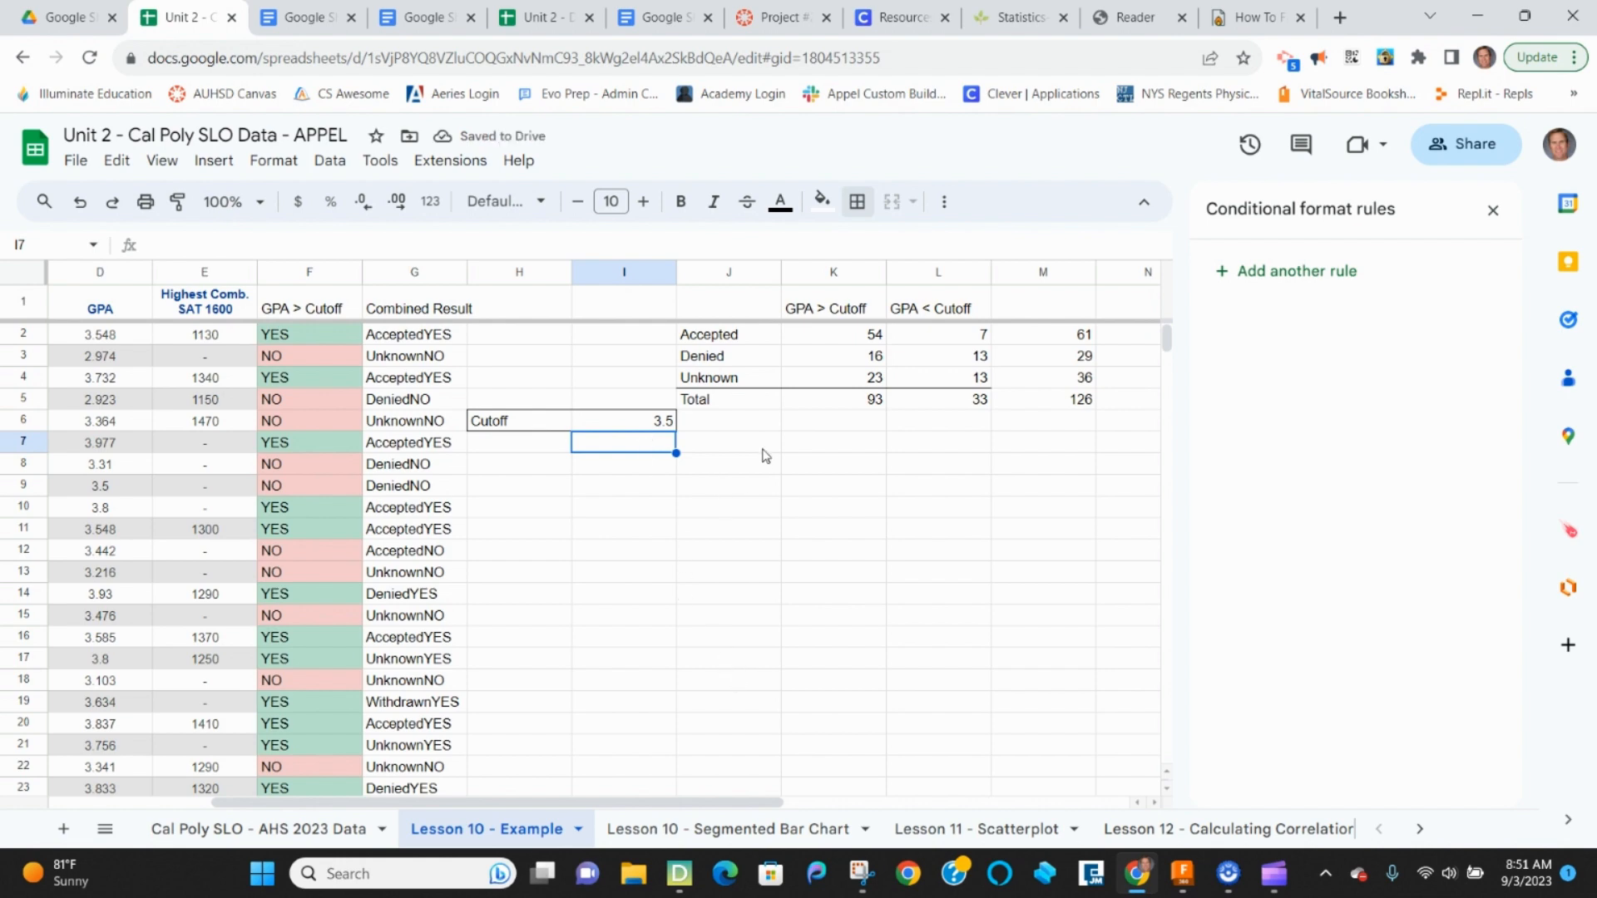
- Insert a stacked column chart of the Accepted, Denied and Unknown counts in J2:L4, and close the chart editor
left_click_drag(717, 334, 940, 378)
left_click(213, 160)
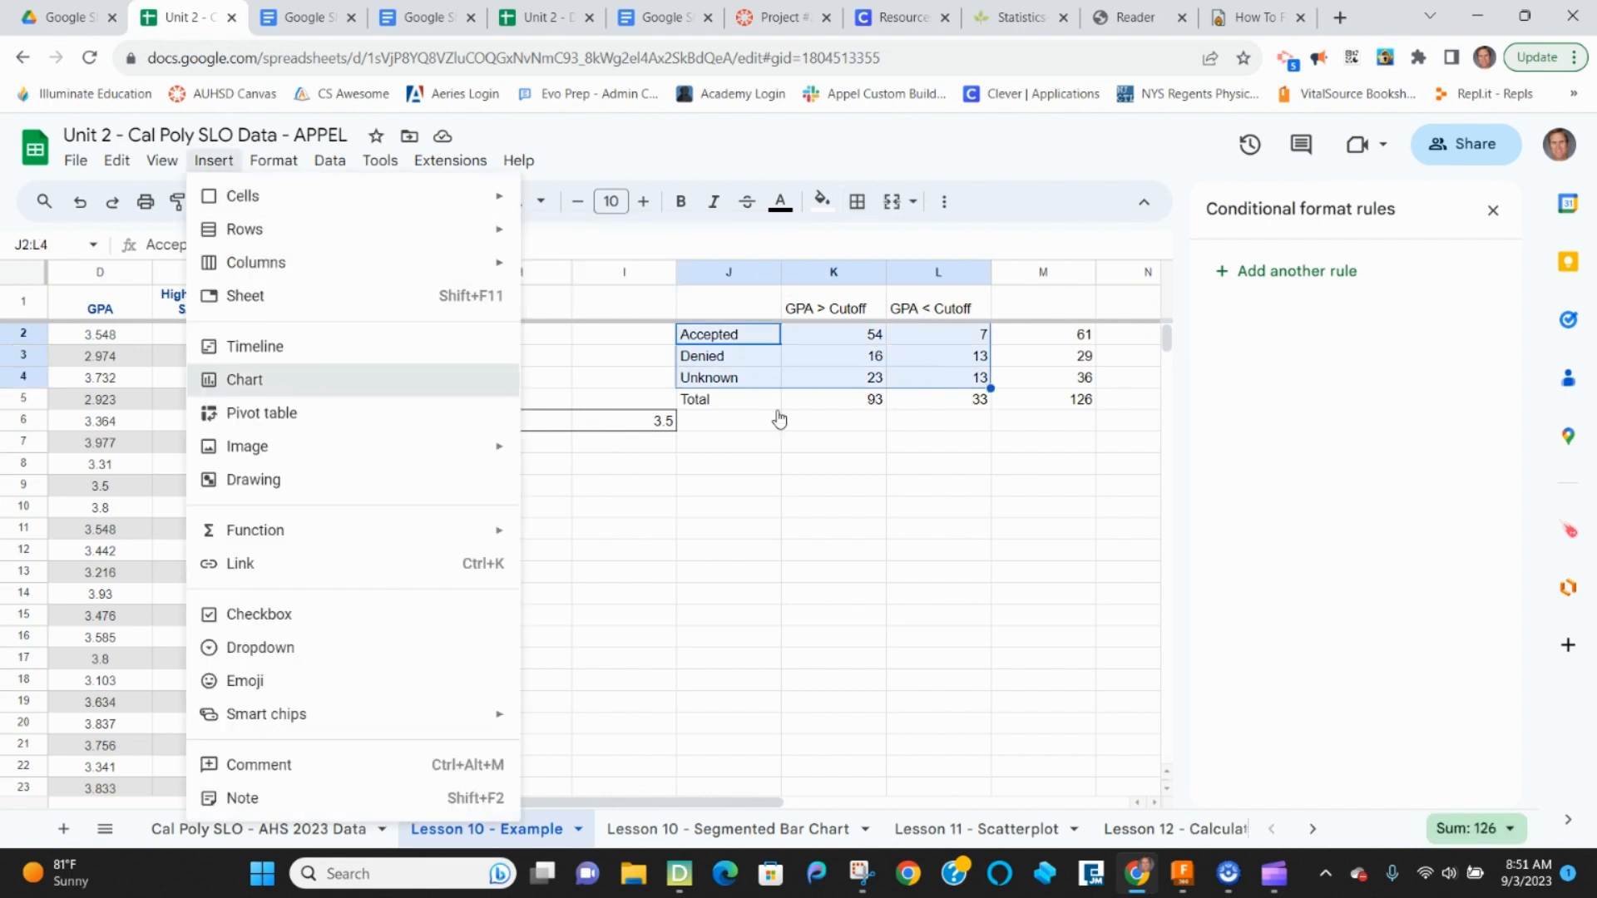
left_click(275, 385)
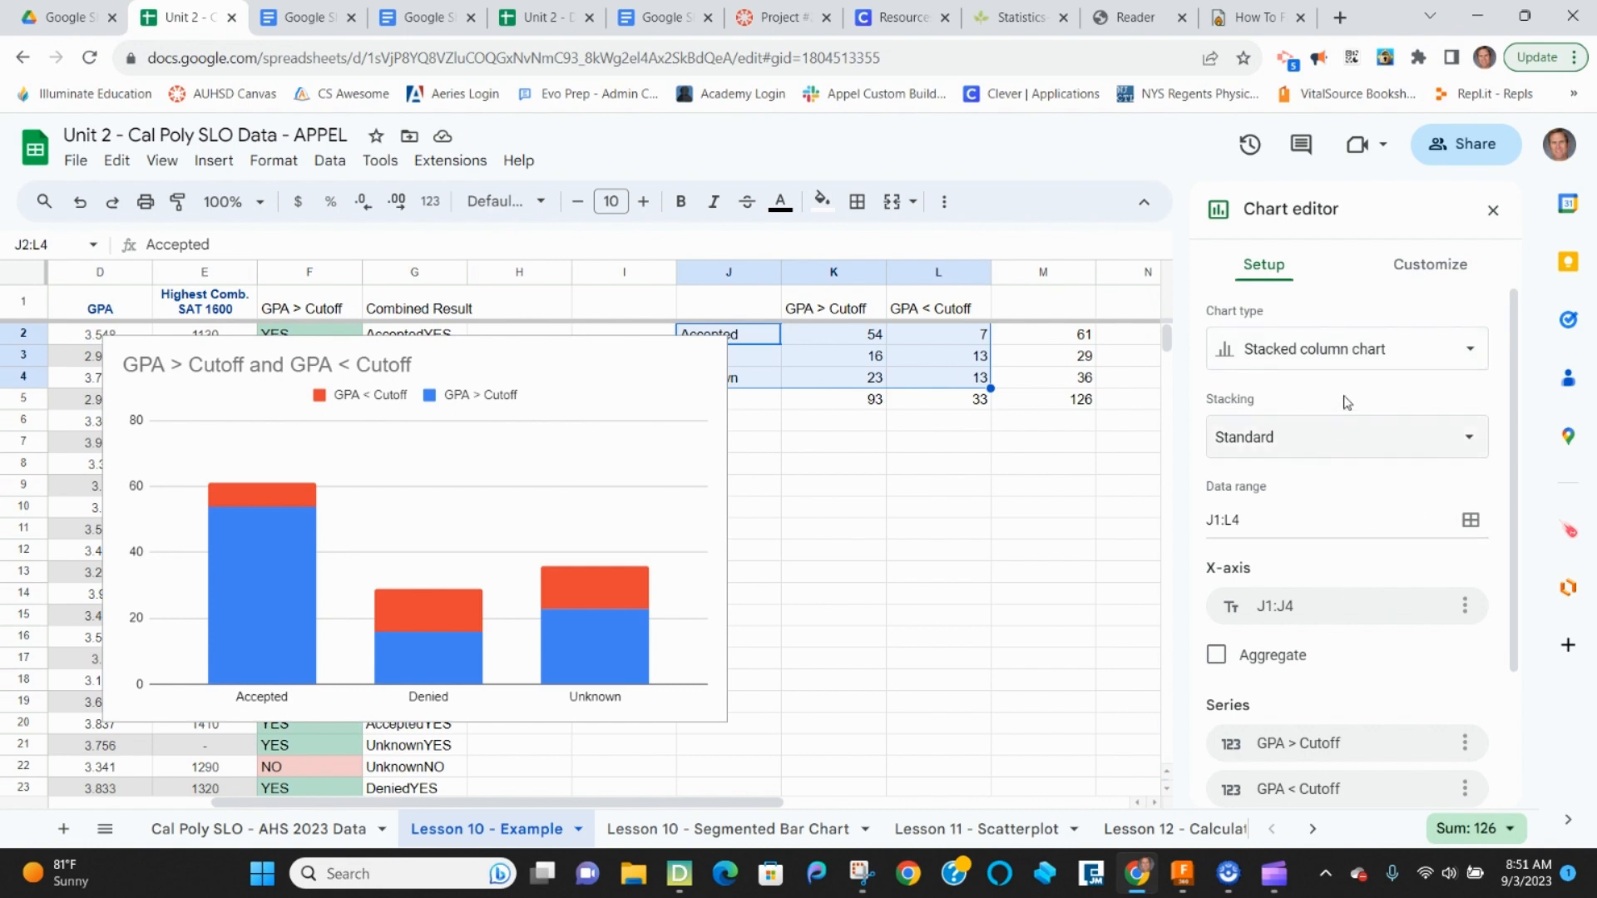
left_click(1414, 355)
left_click(1411, 359)
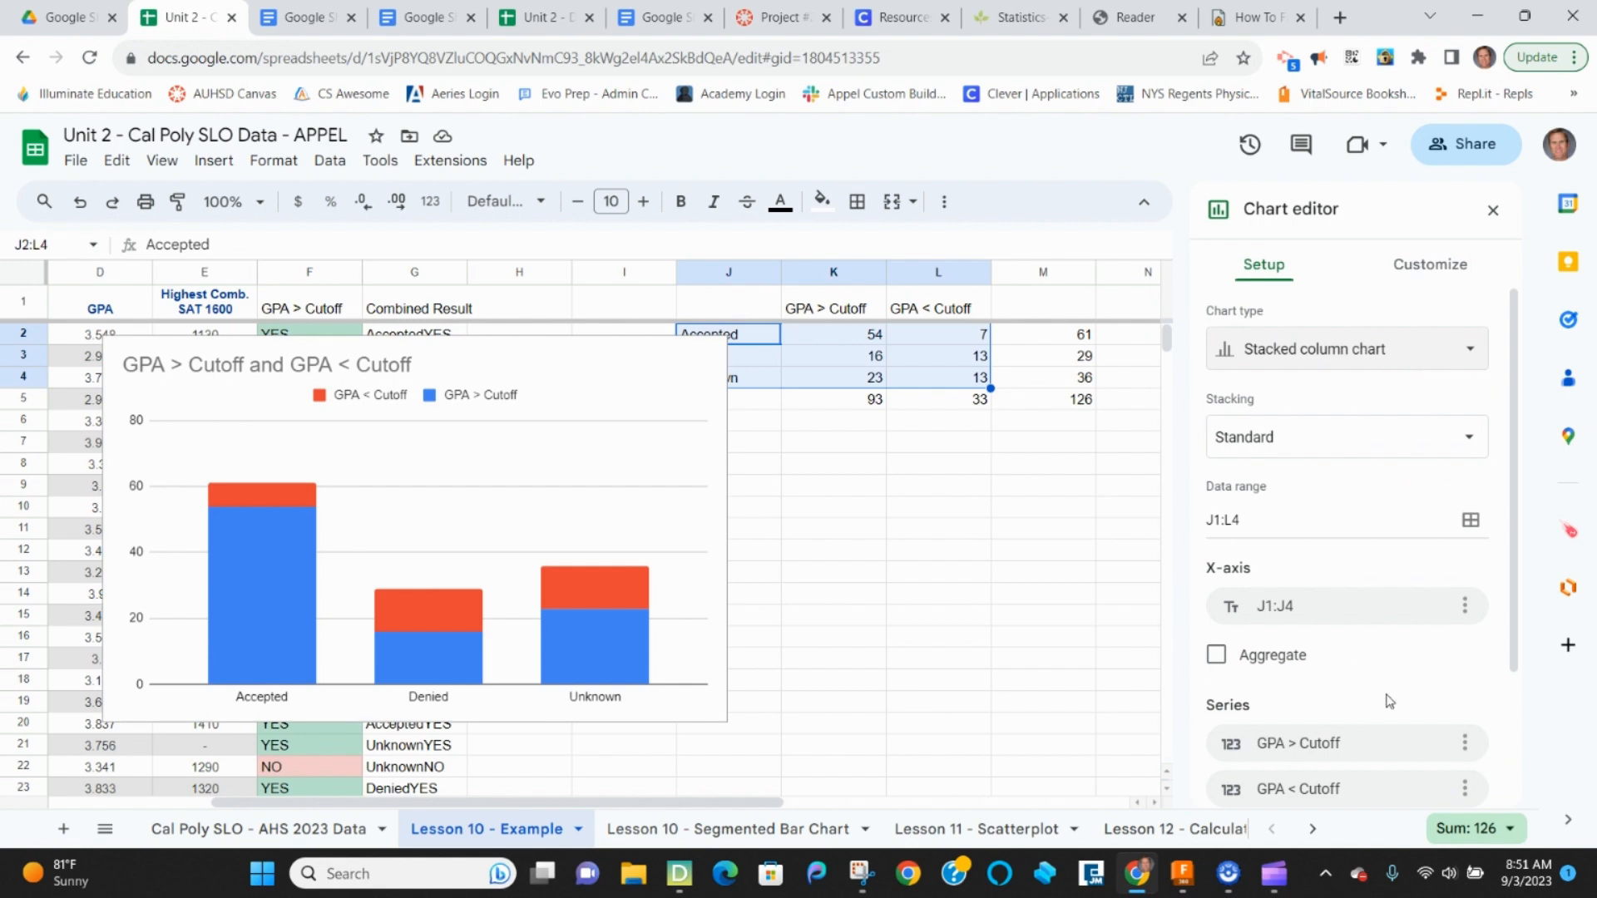
scroll(1406, 665, "down", 2)
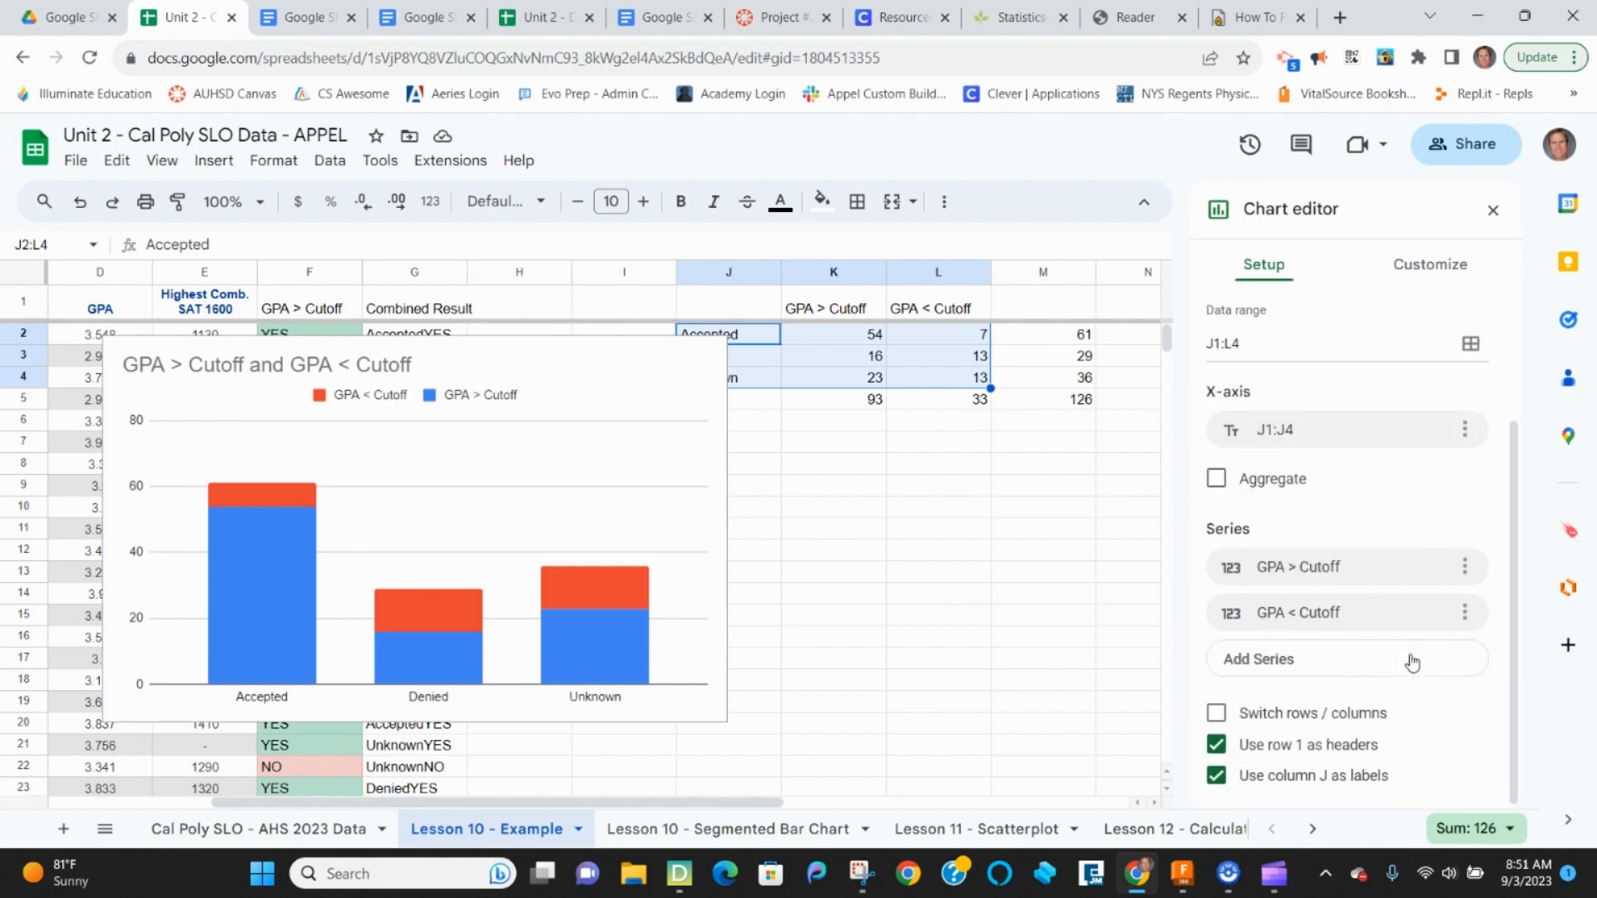
left_click(1493, 209)
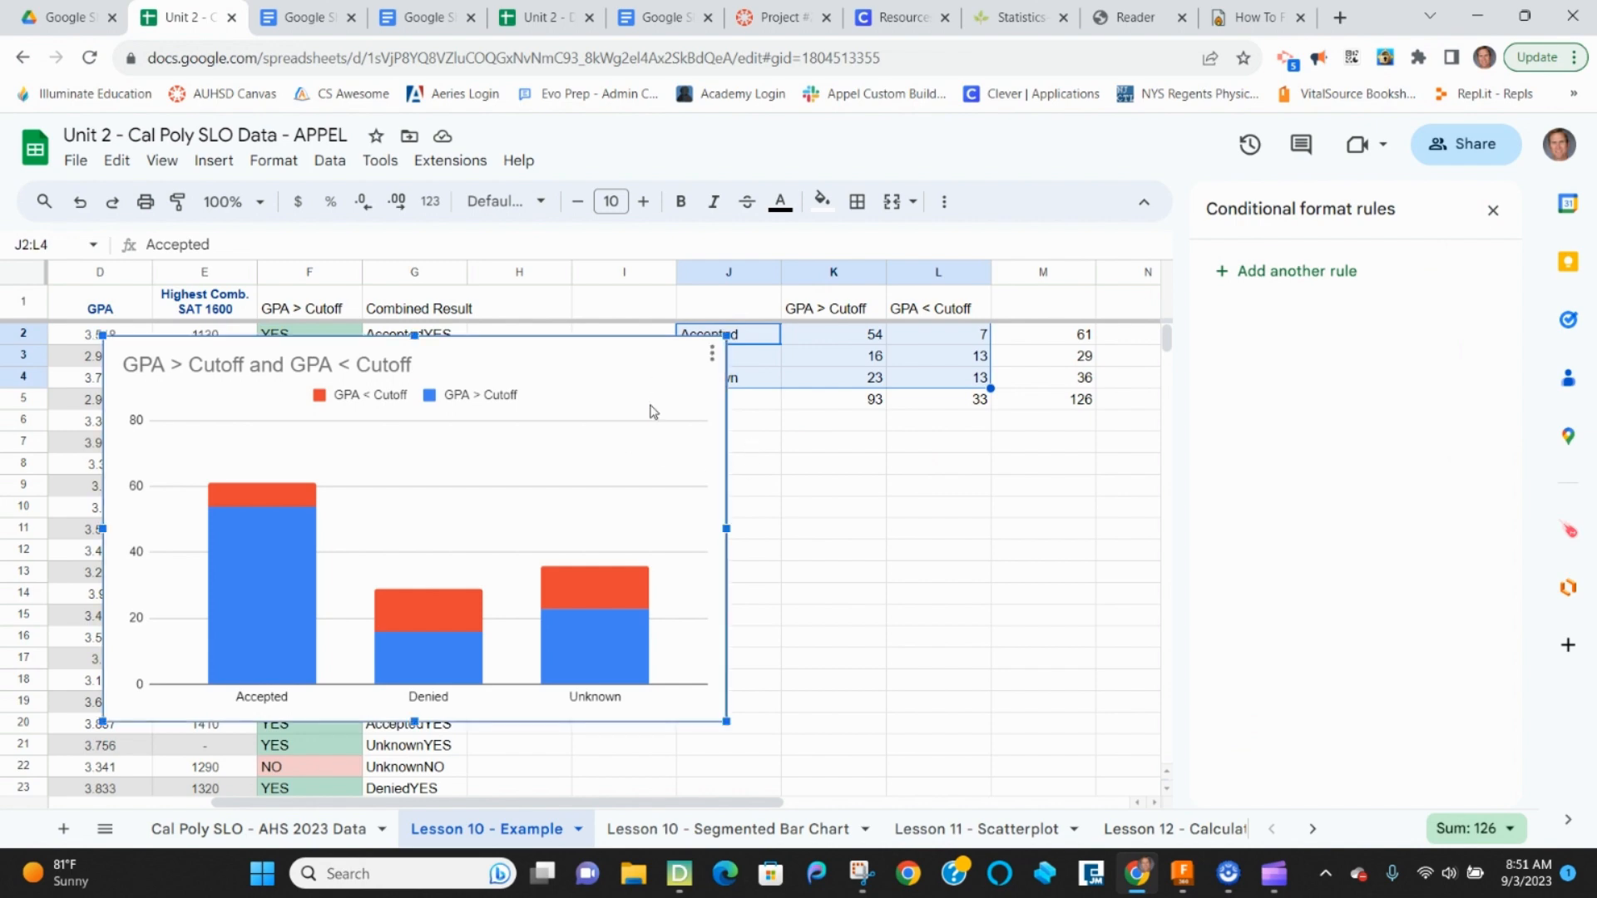
- Move the chart below the two-way table, close the conditional format rules, and shrink the chart slightly so the cutoff cell is clear
left_click_drag(613, 360, 971, 463)
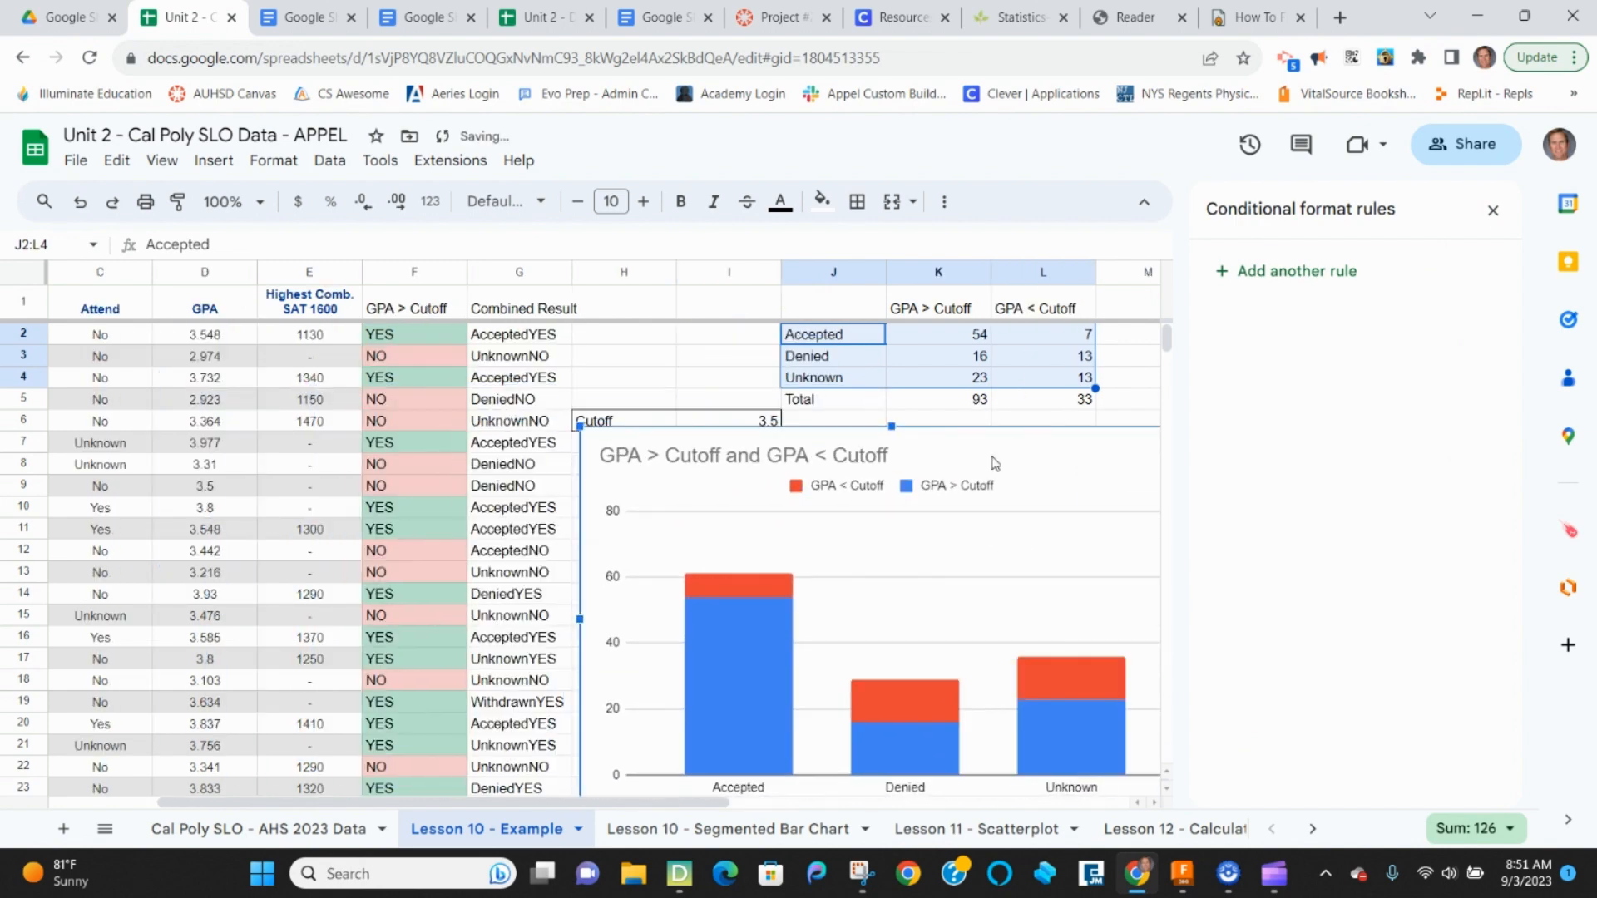
left_click(1493, 210)
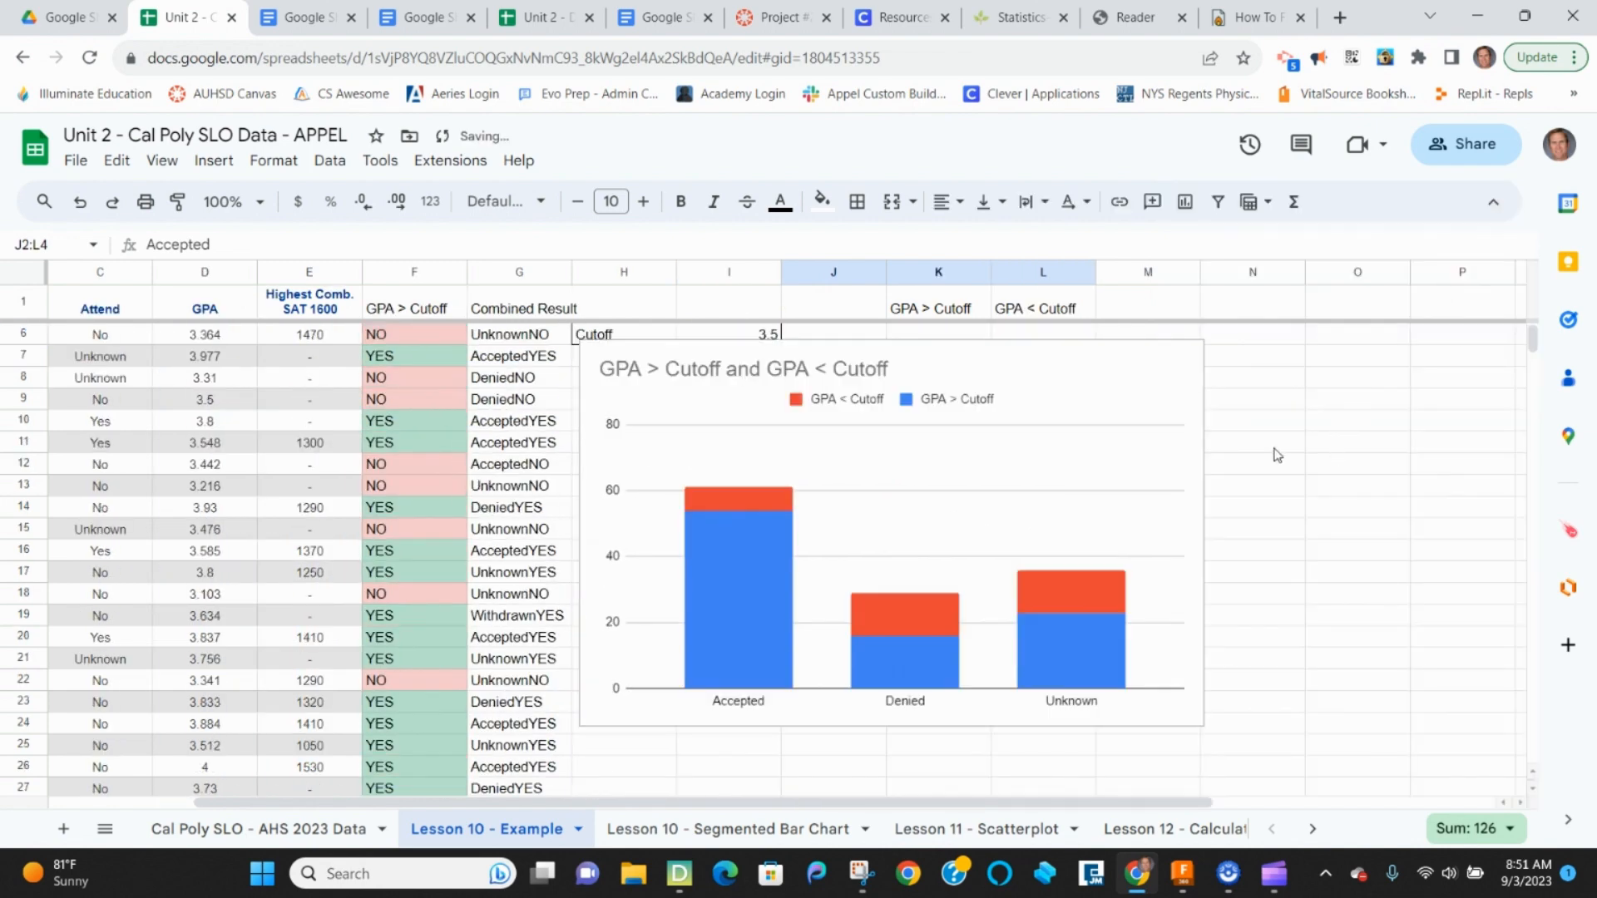
left_click(588, 445)
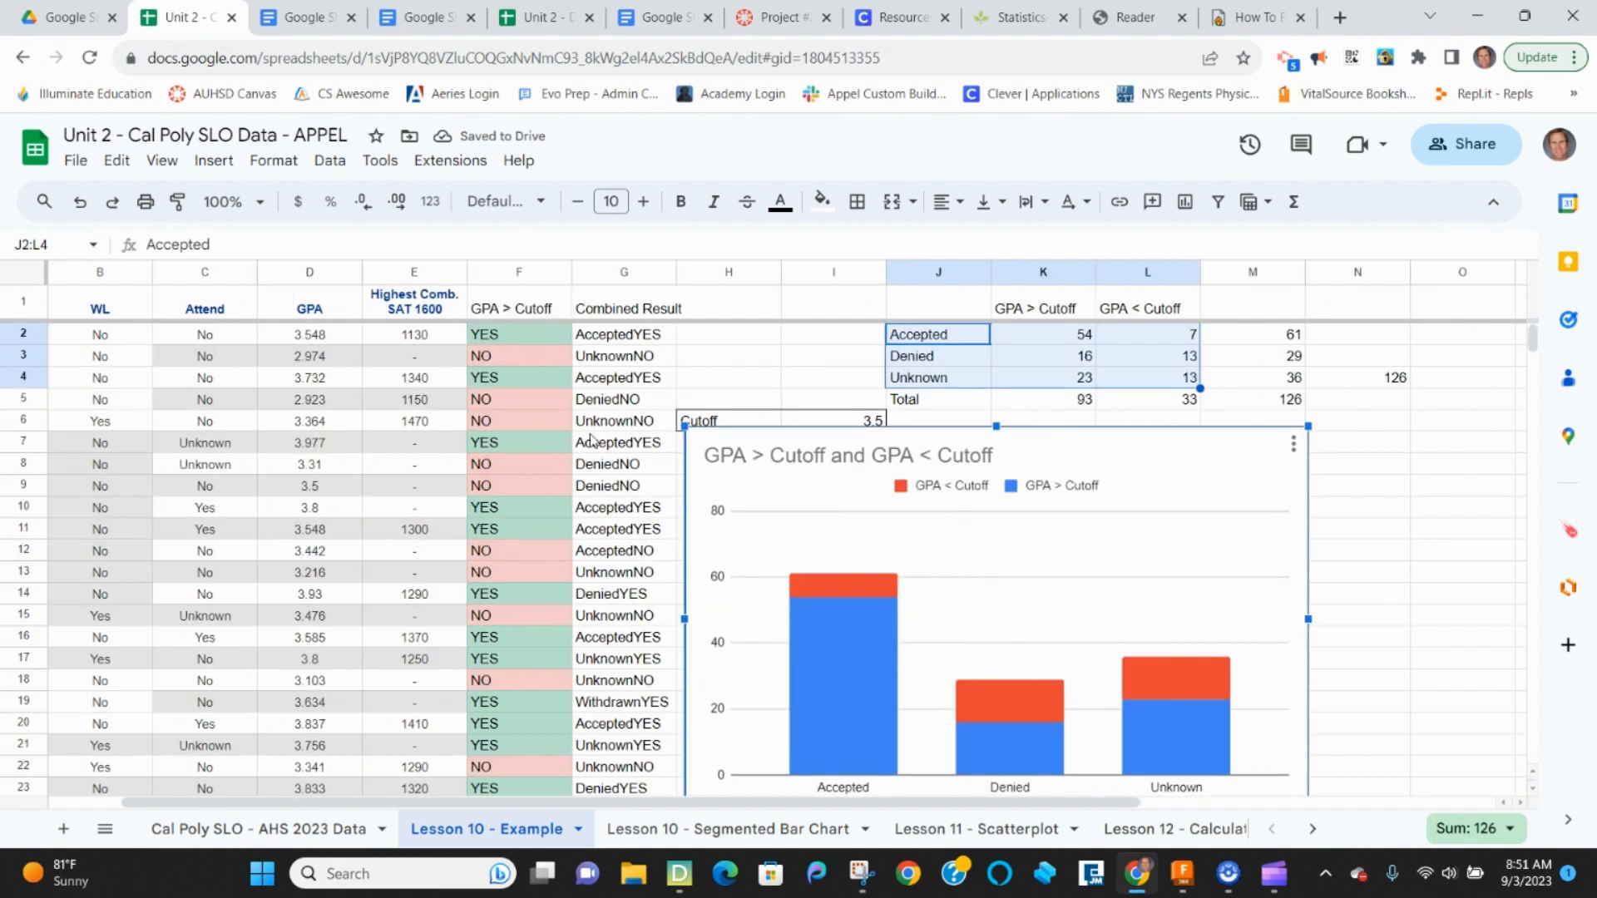
left_click_drag(686, 428, 722, 475)
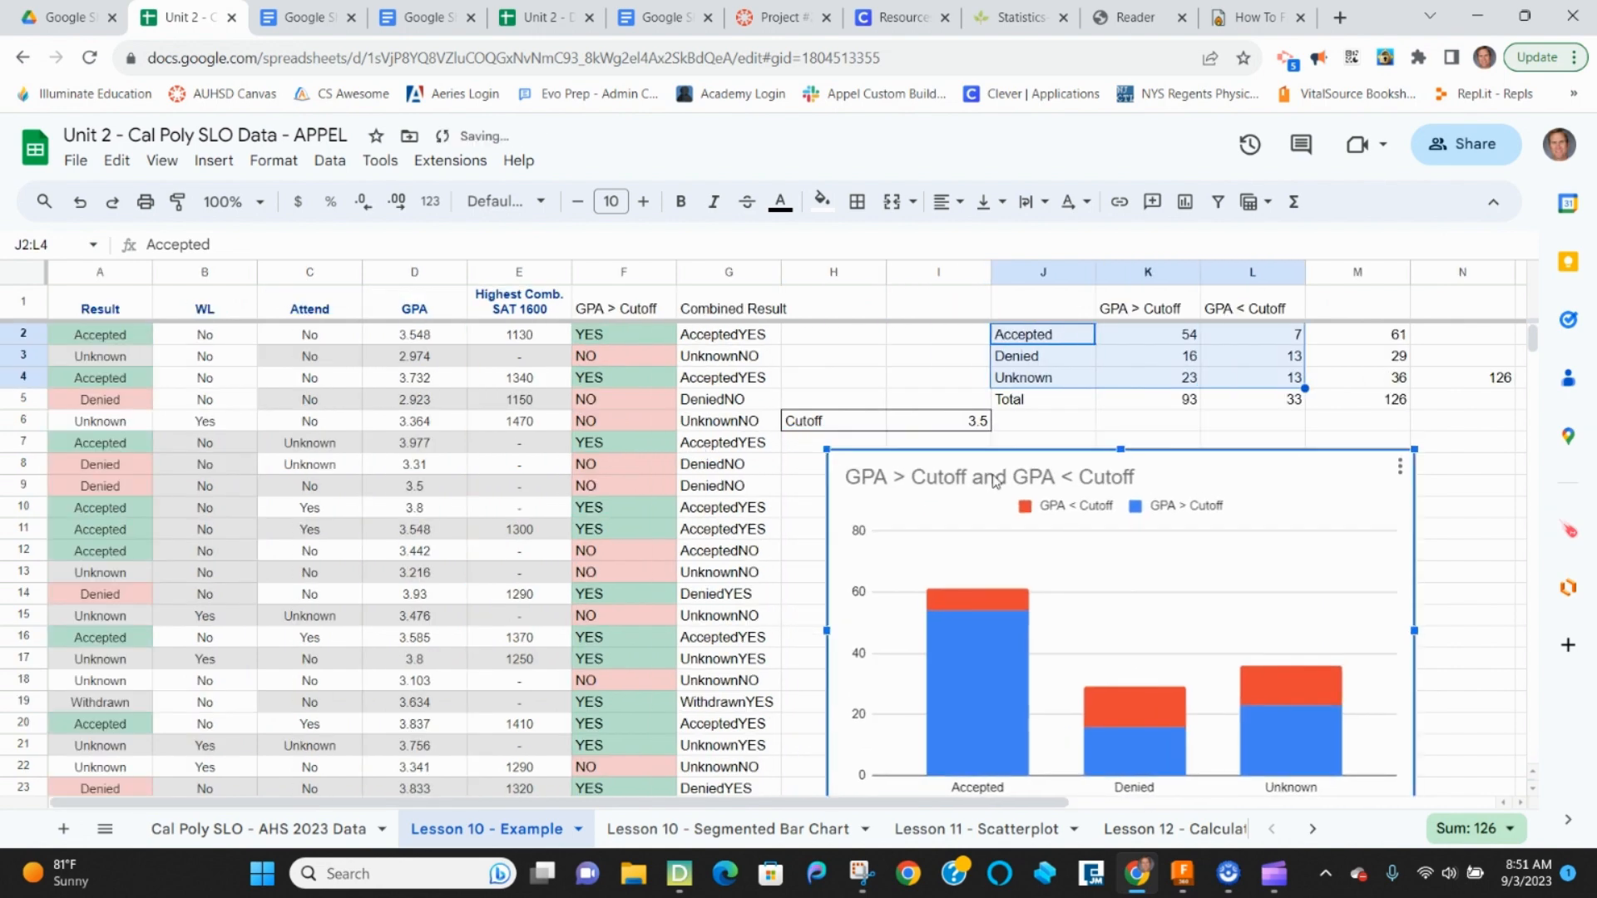
scroll(1292, 516, "down", 1)
scroll(1291, 516, "up", 1)
- Try GPA cutoffs of 3.3 and 3.4 in I6 to compare the chart's segments
left_click(965, 422)
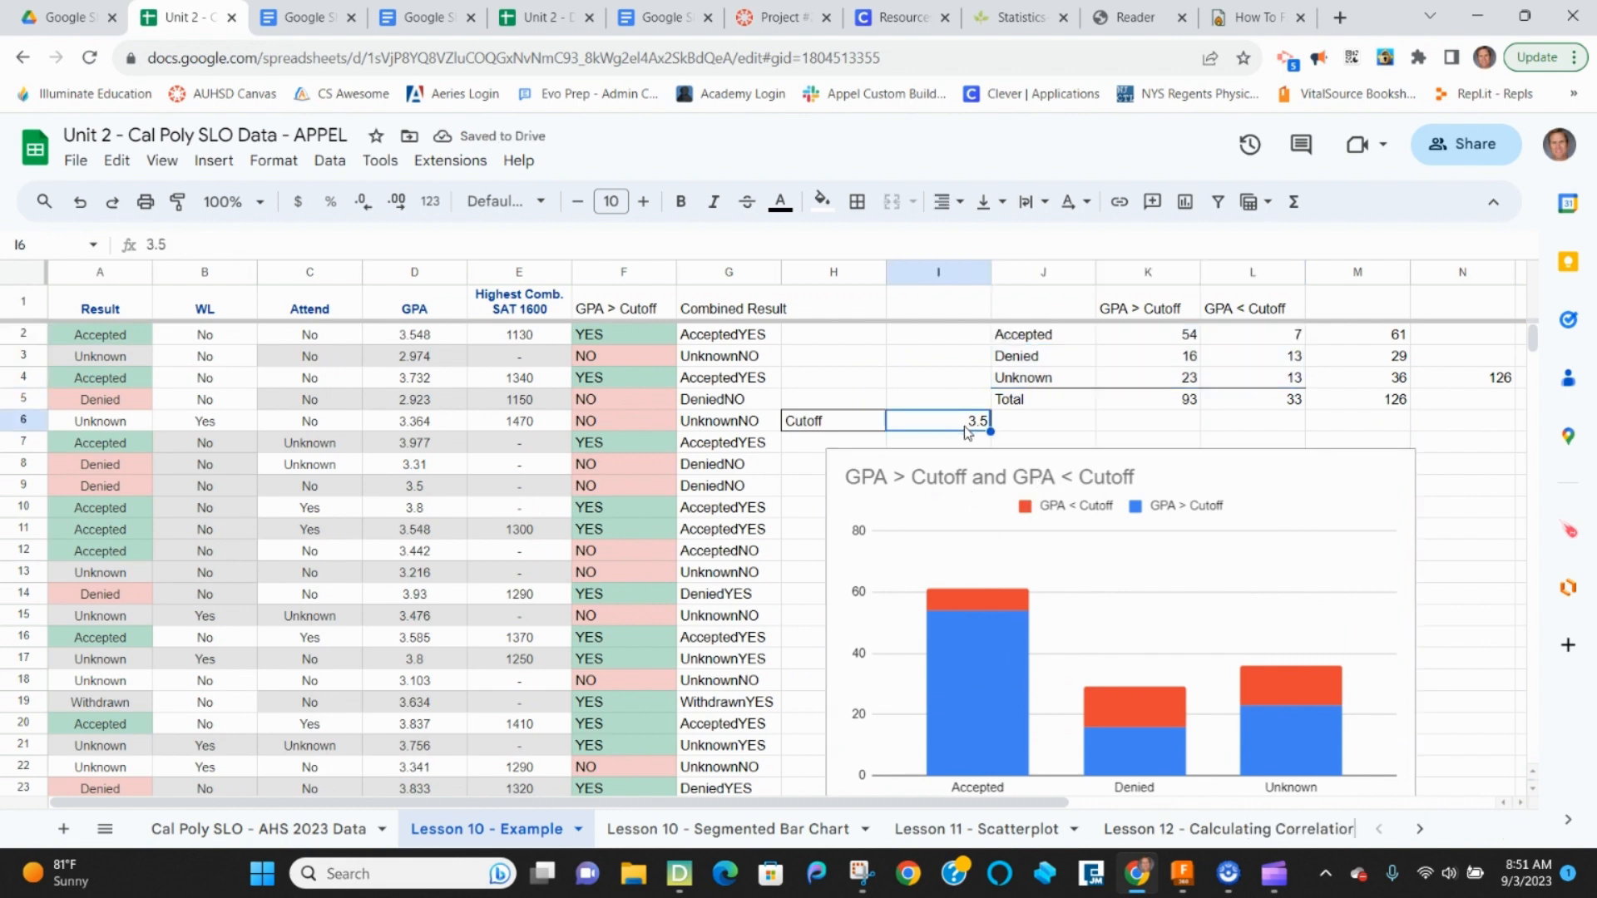
type("3.3")
key("Return")
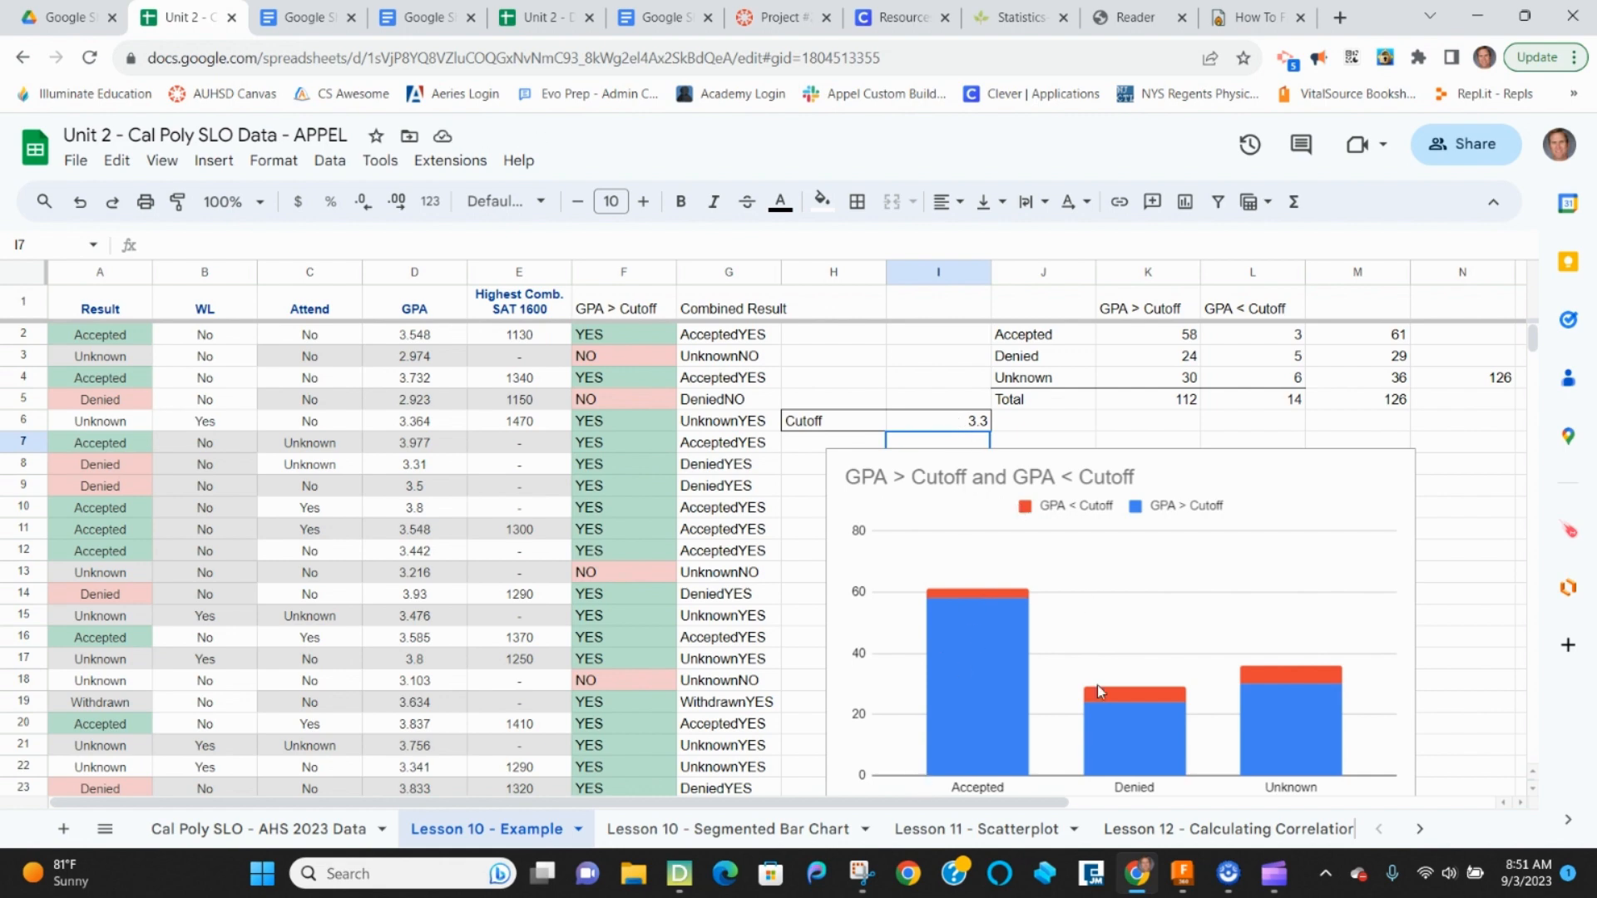
left_click(969, 426)
type("3.4")
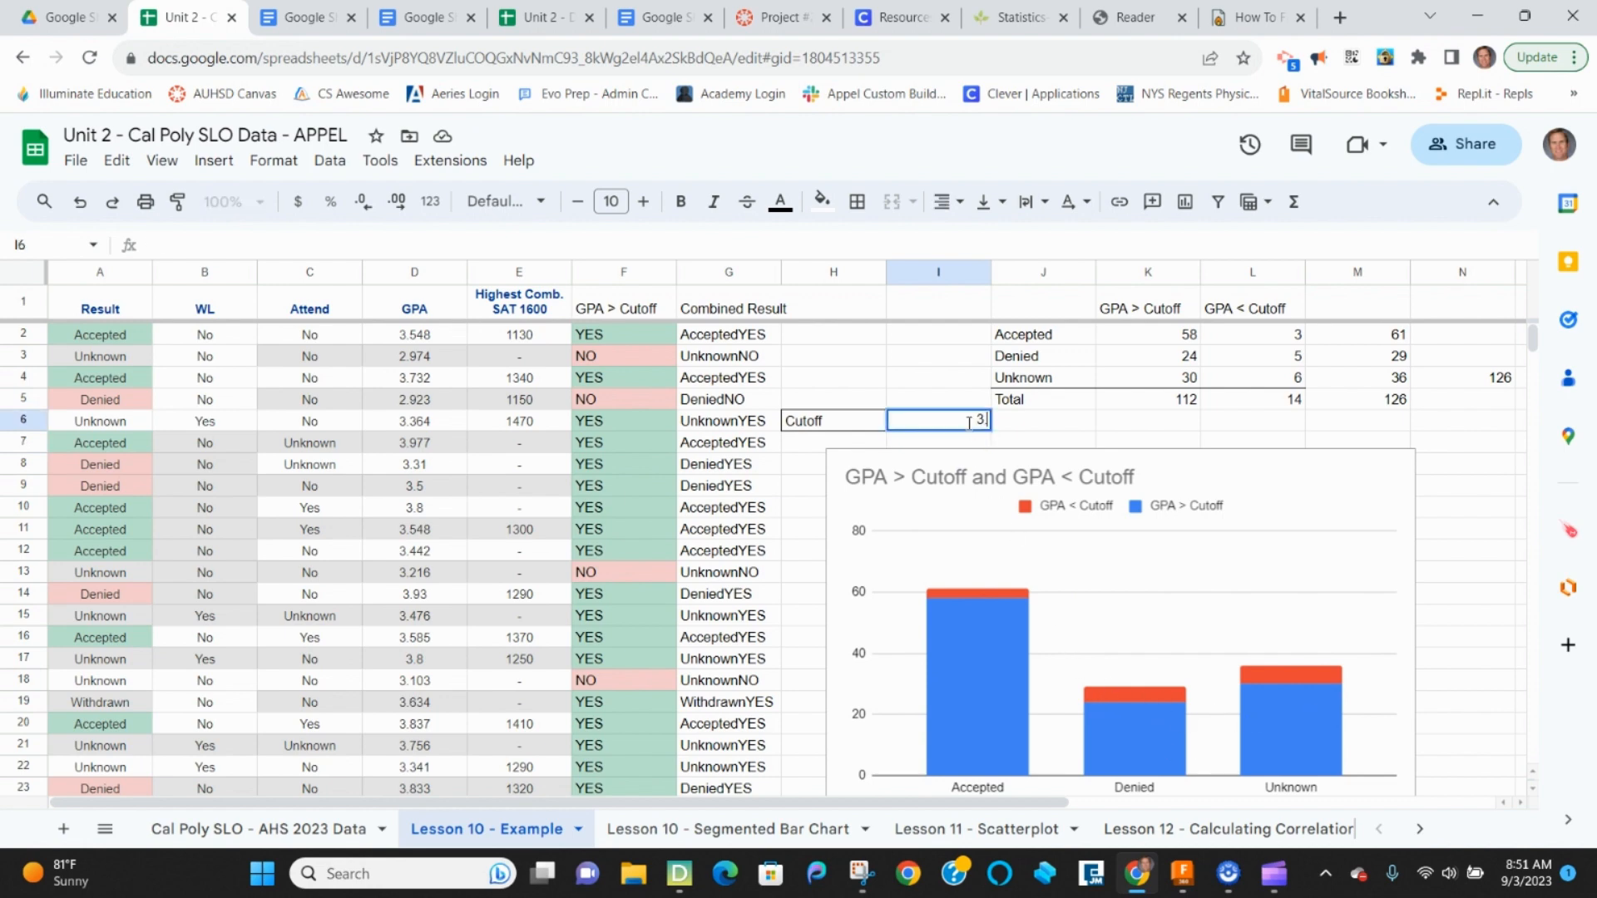
key("Return")
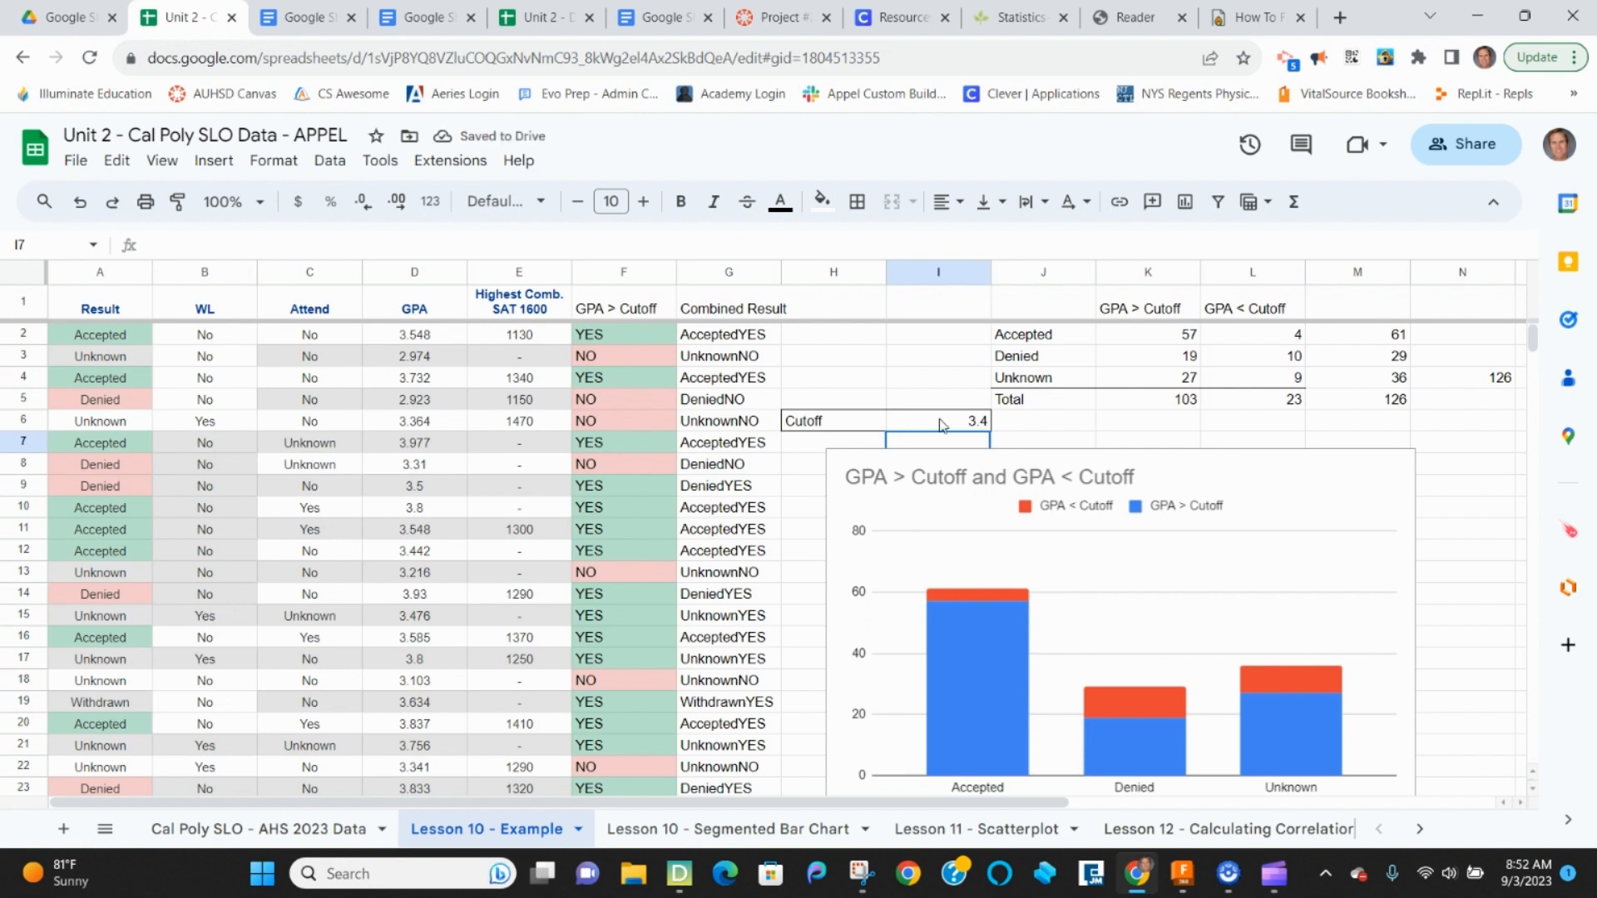
- Try higher GPA cutoffs of 3.6, 3.7 and 3.8 in I6 to see how the chart's segments shift
left_click(942, 426)
type("3.6")
key("Return")
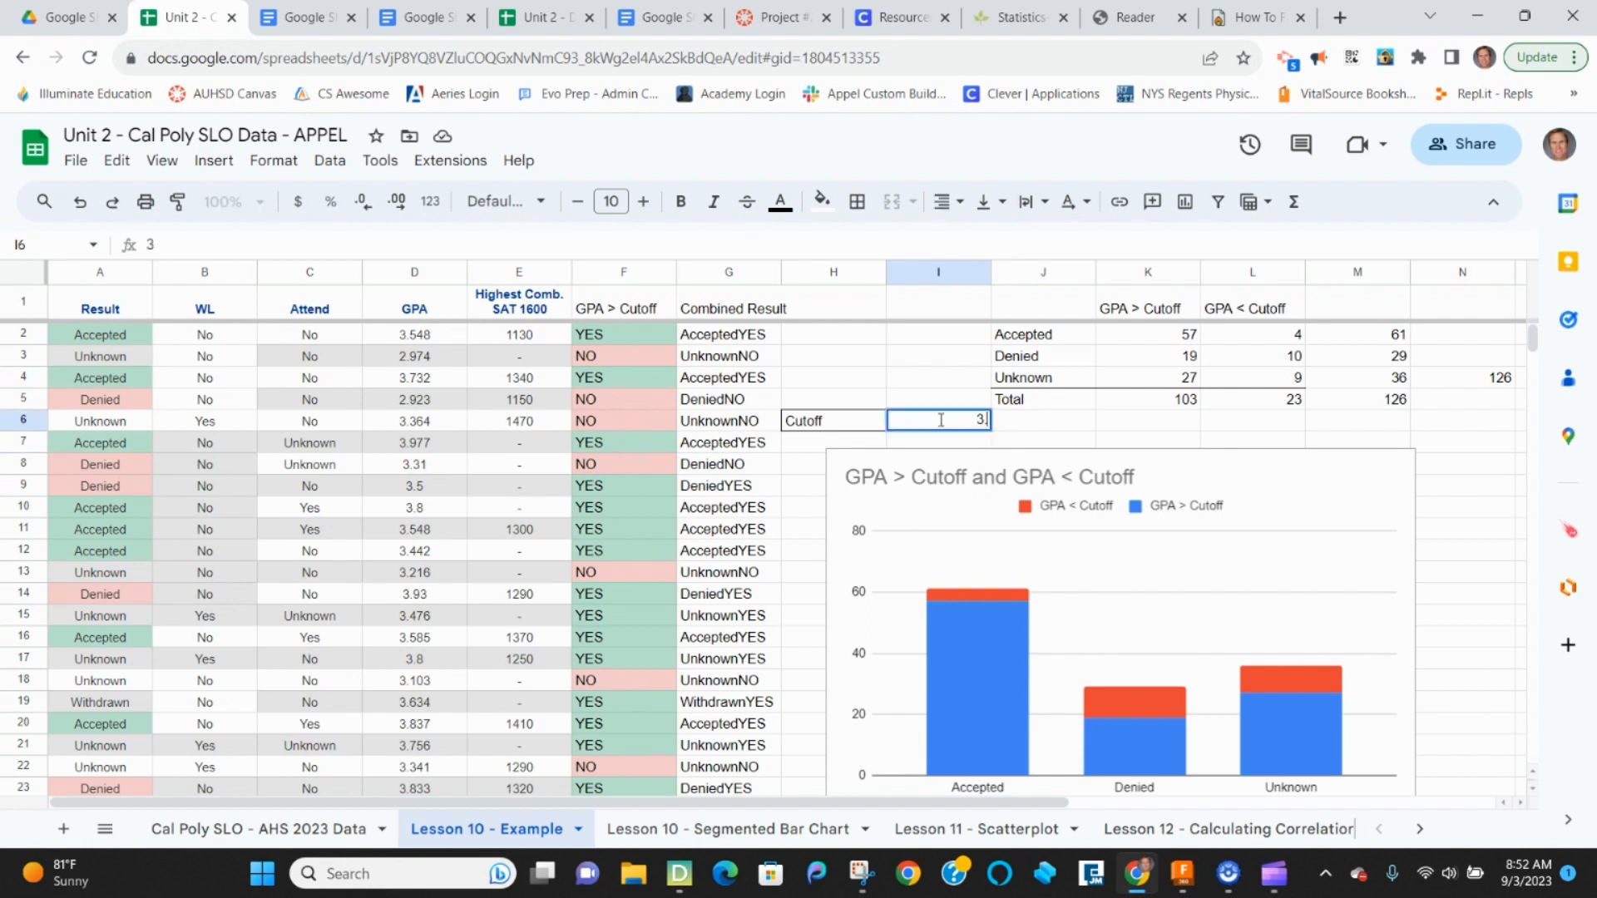
left_click(940, 426)
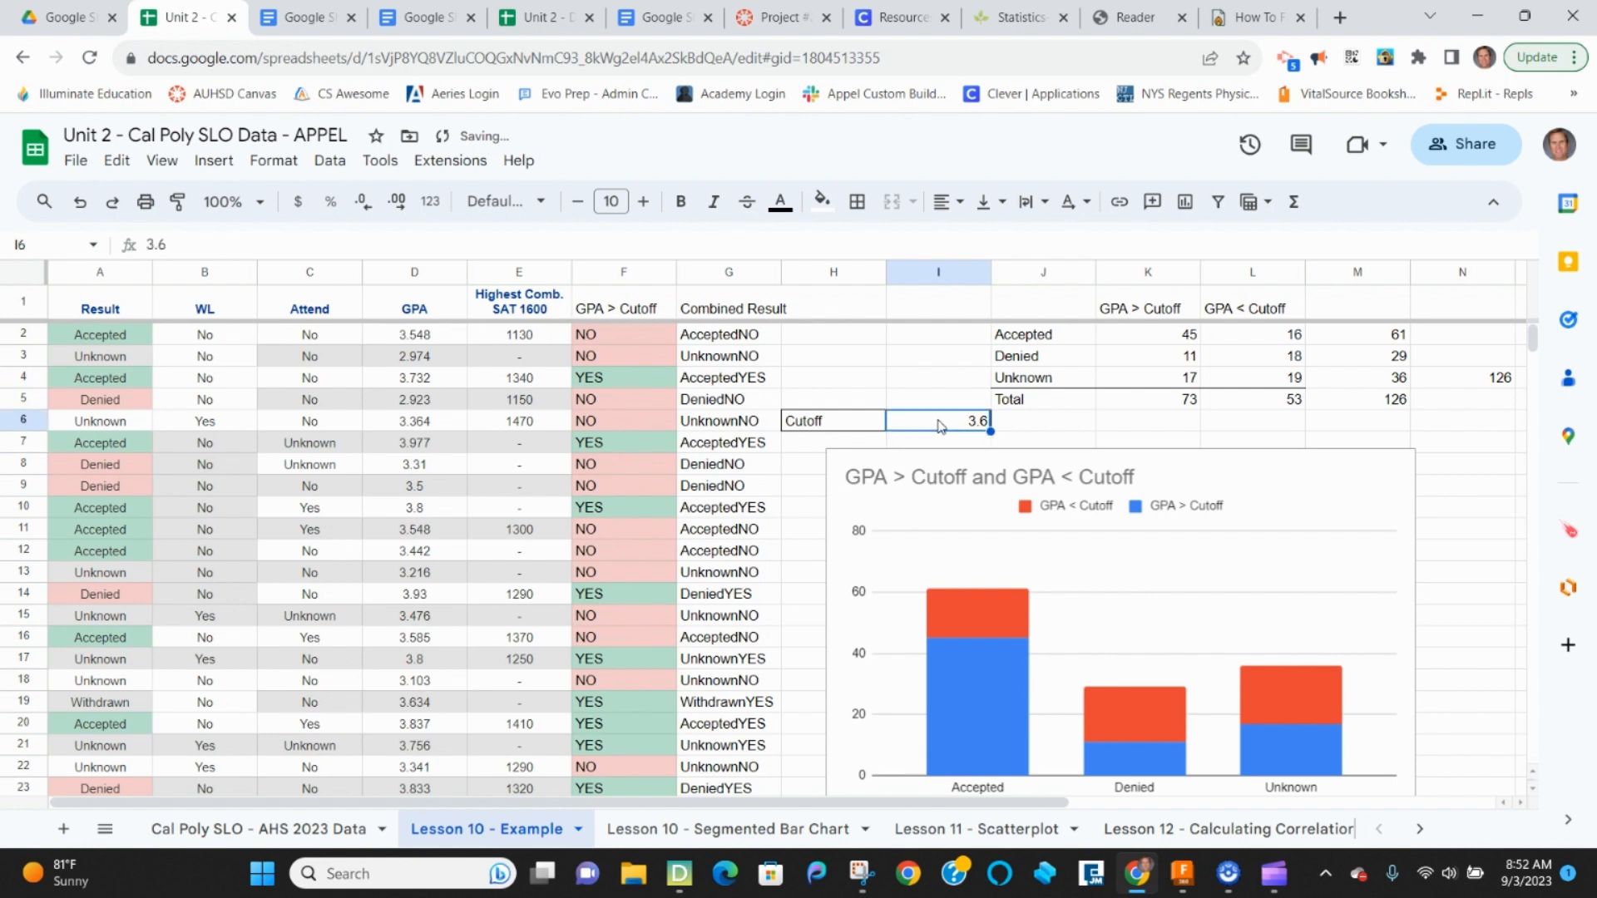
type("3.7")
key("Return")
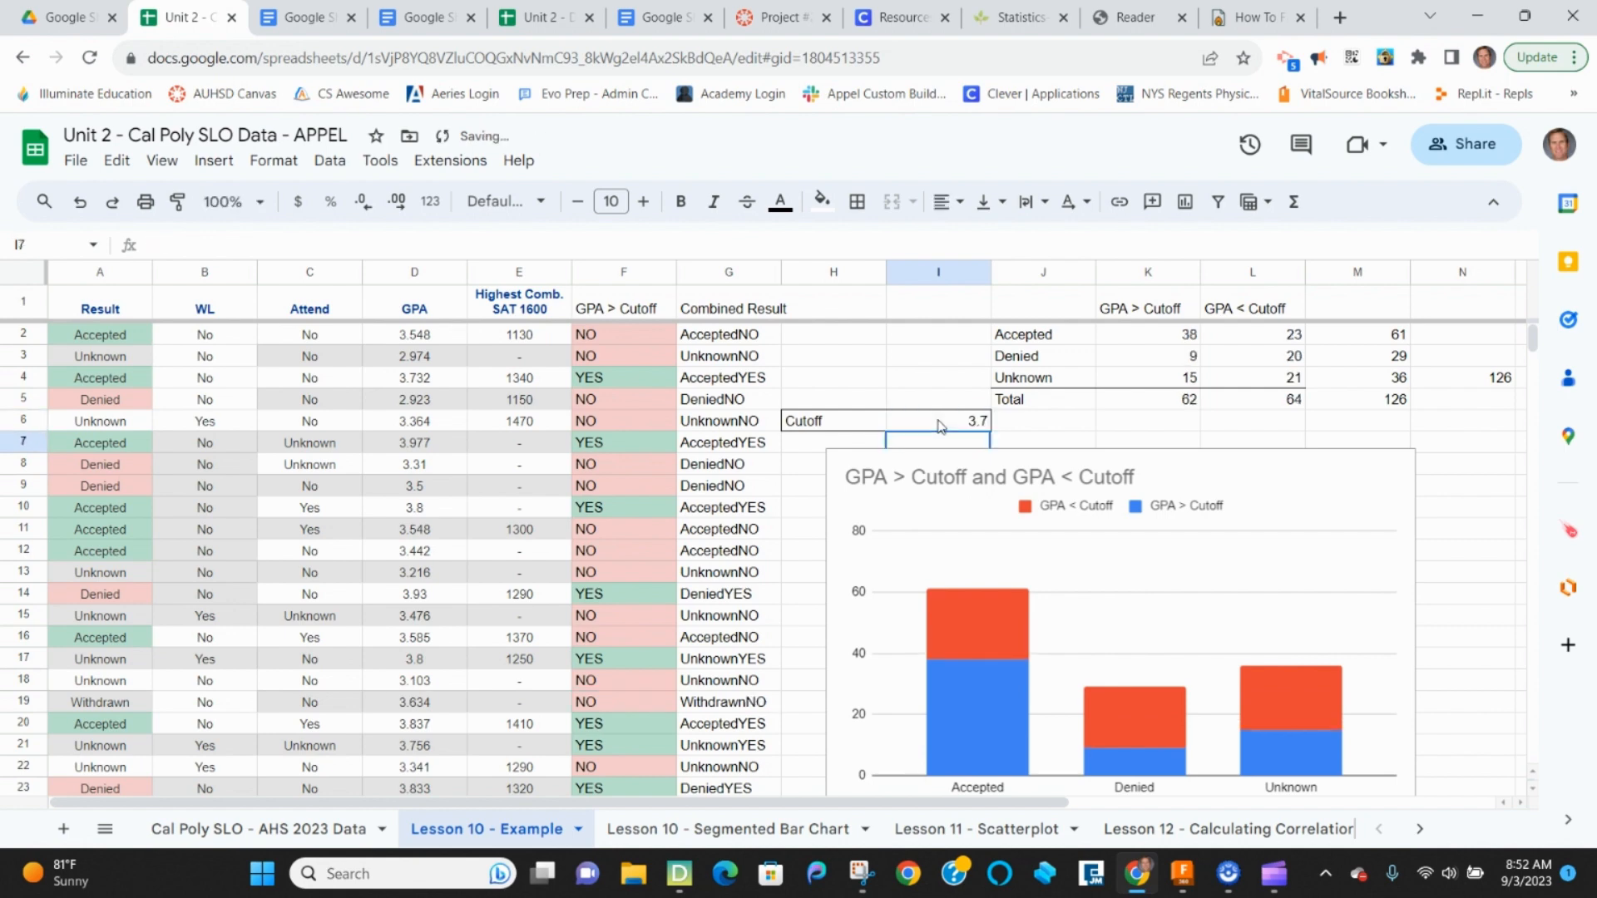
left_click(940, 427)
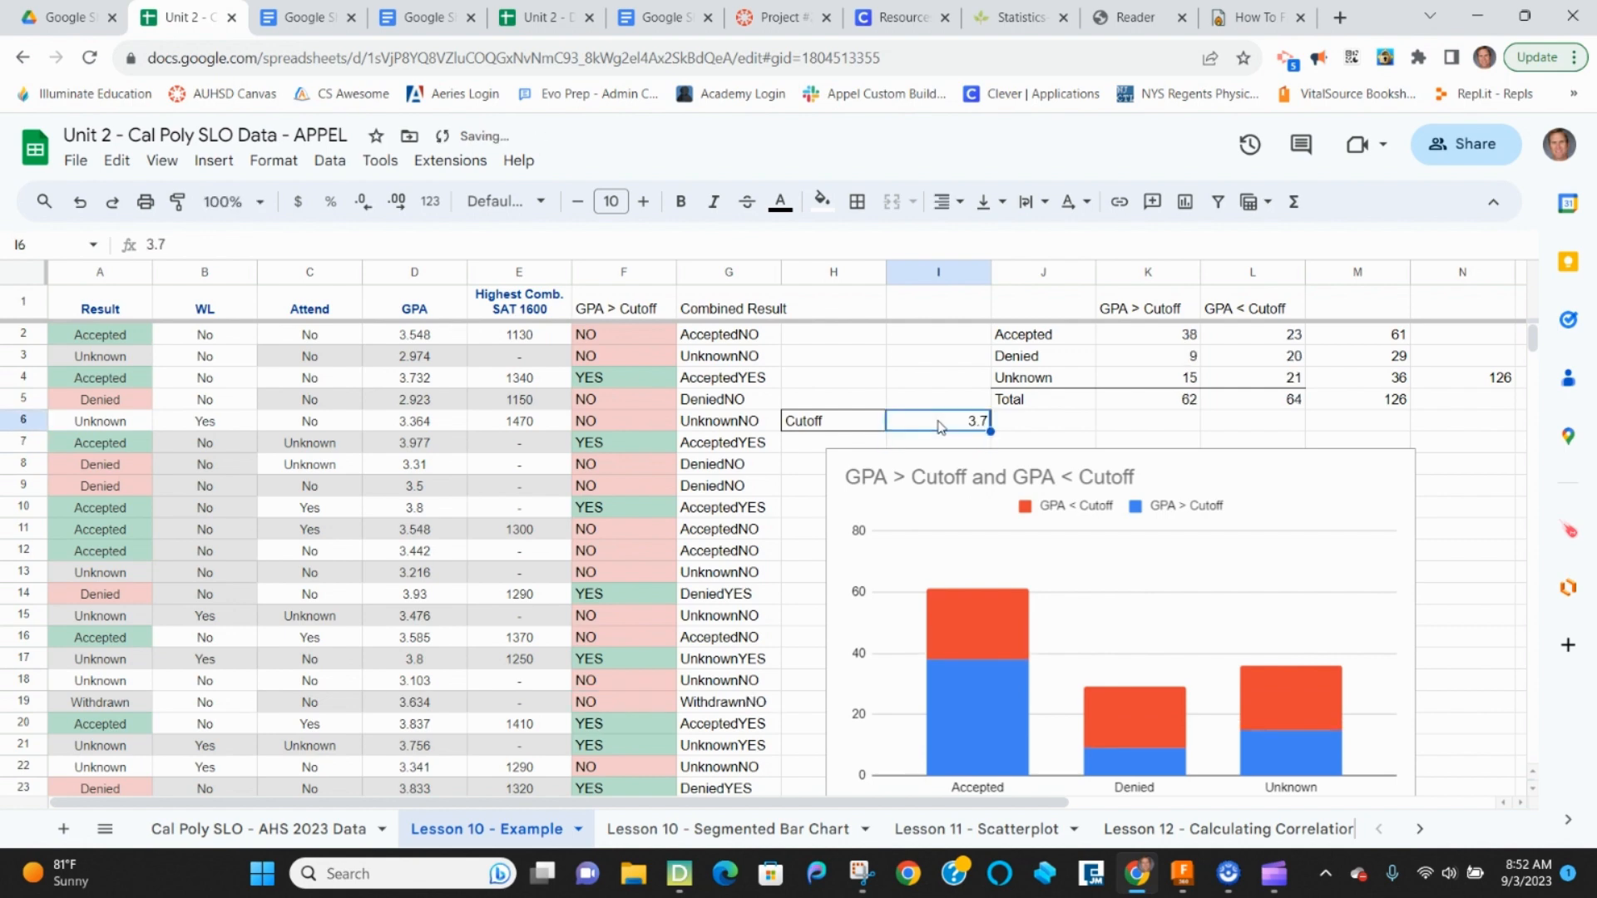
type("3.8")
key("Return")
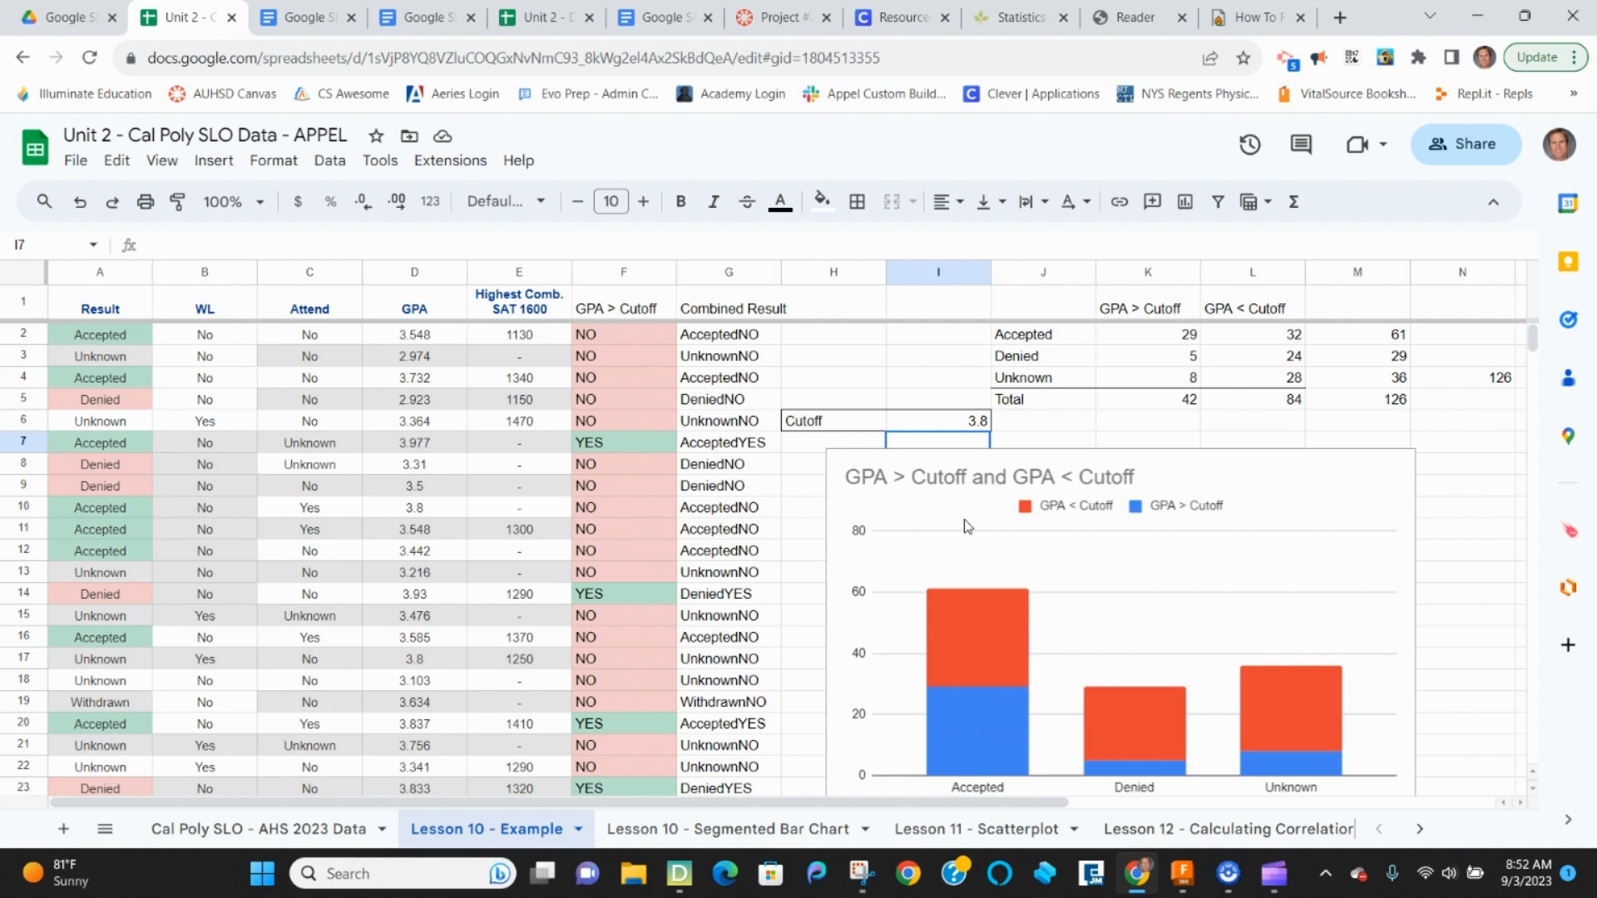
- Set the GPA cutoff in I6 to 3.85 and examine the updated table and segmented bars
left_click(961, 429)
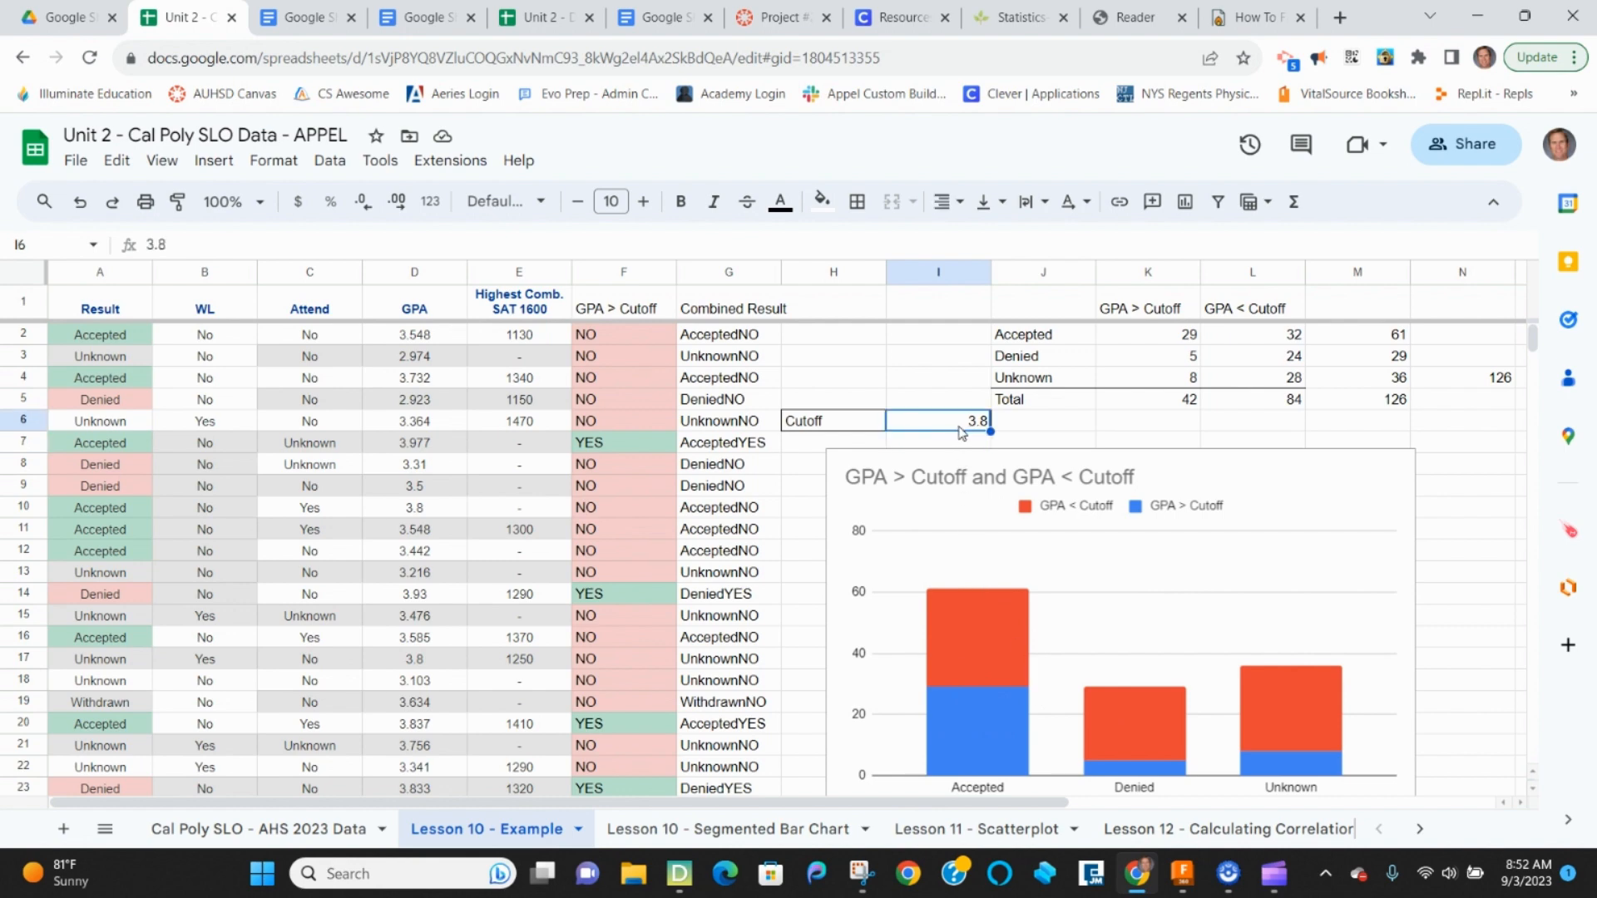
type("3.85")
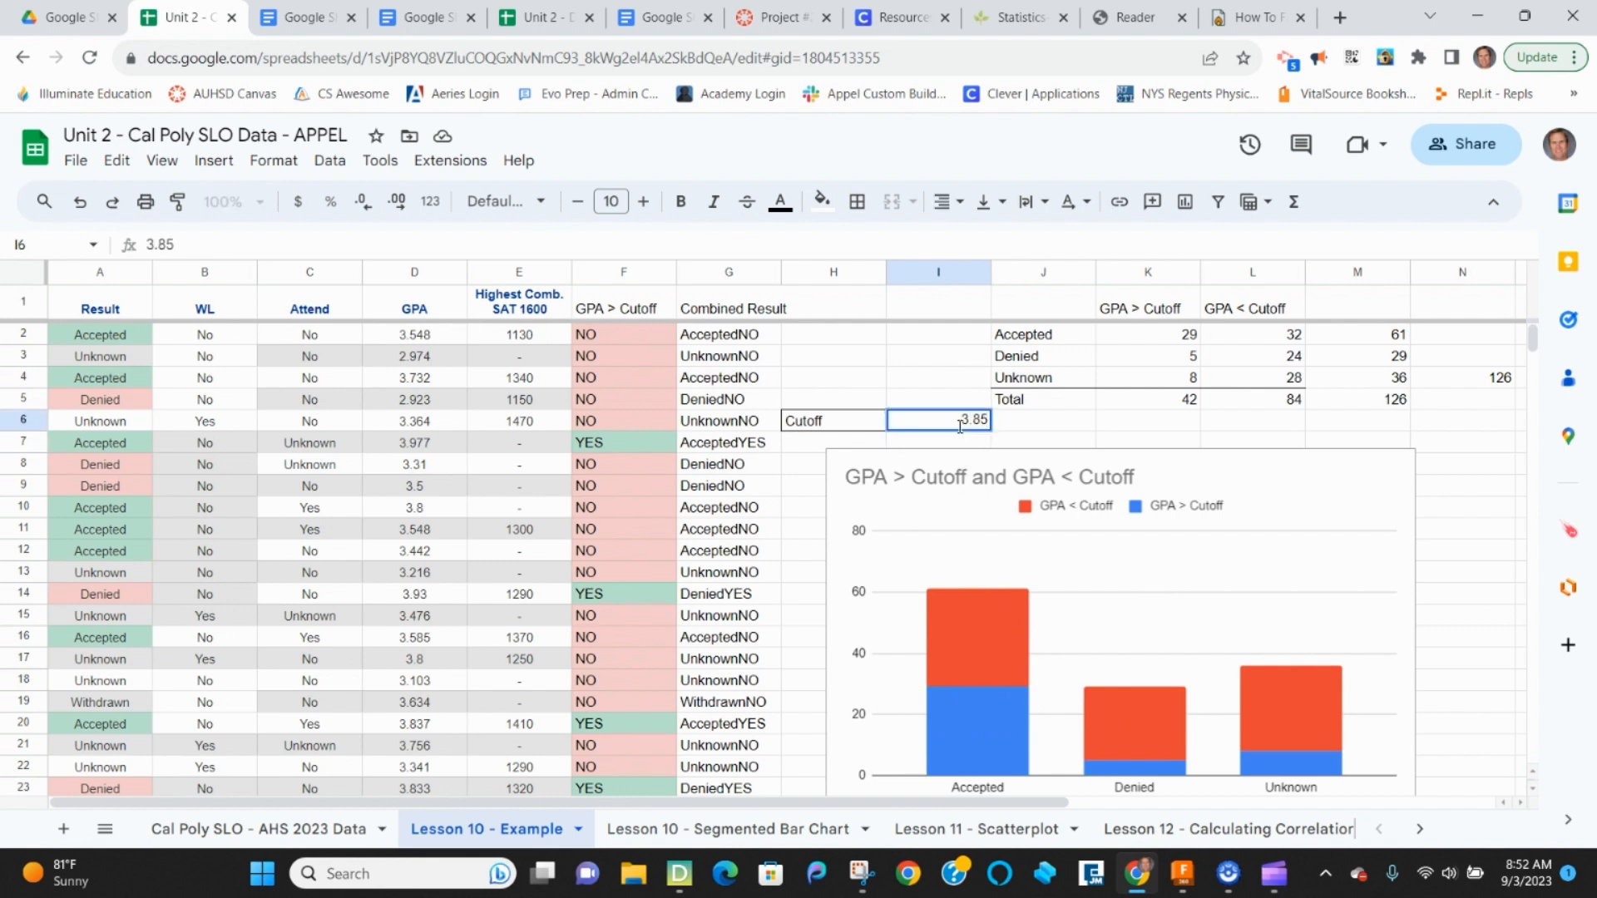
key("Return")
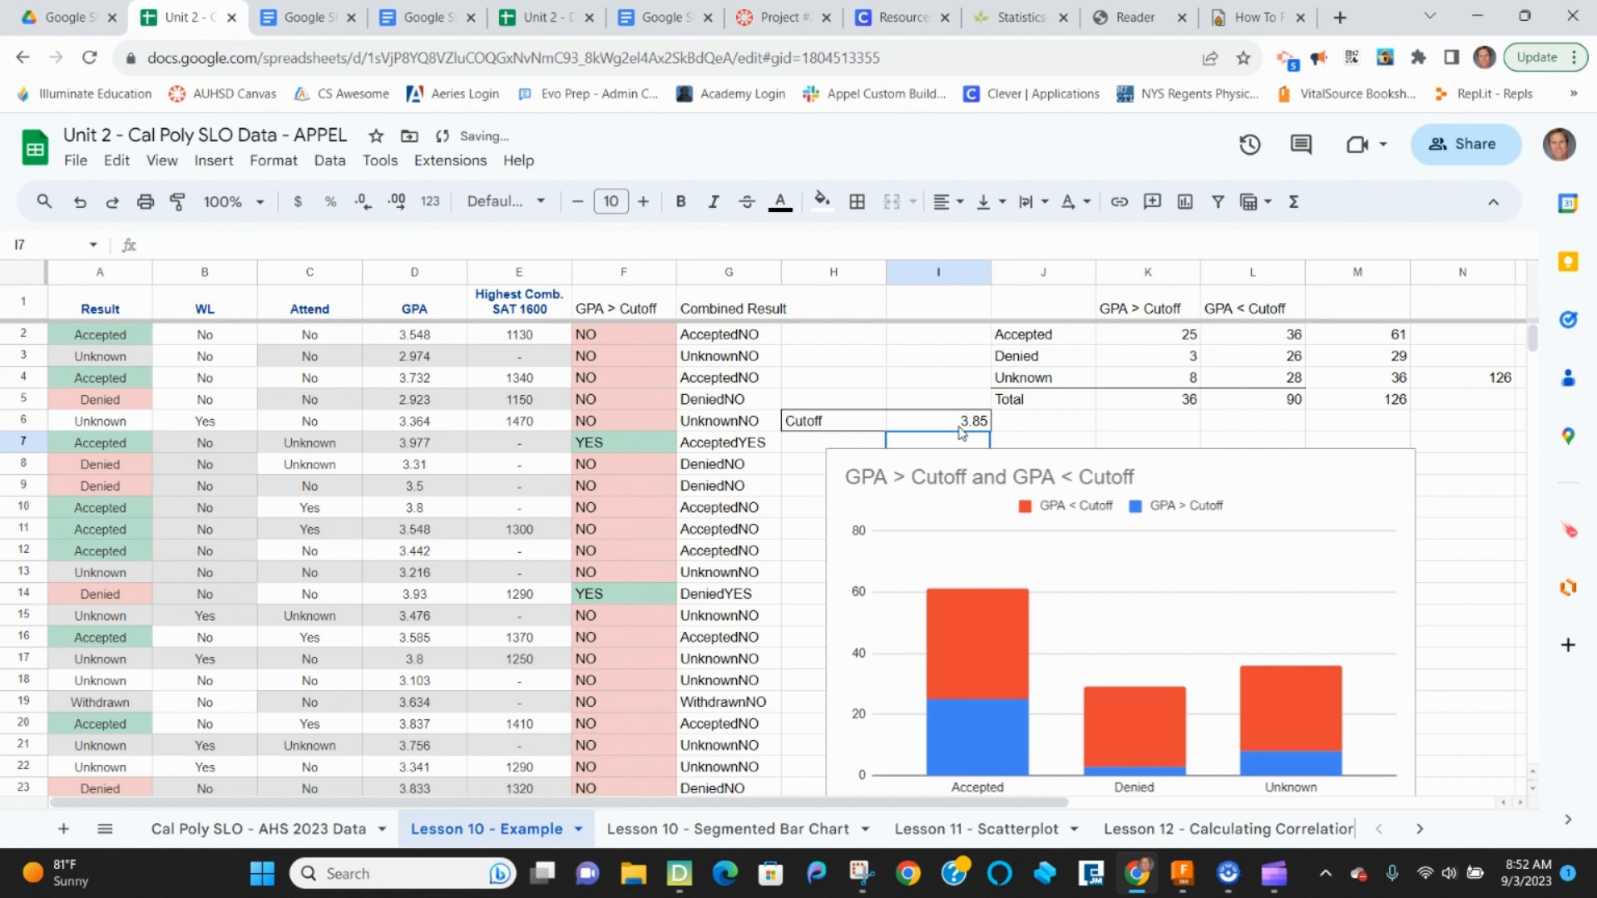
scroll(1233, 465, "down", 1)
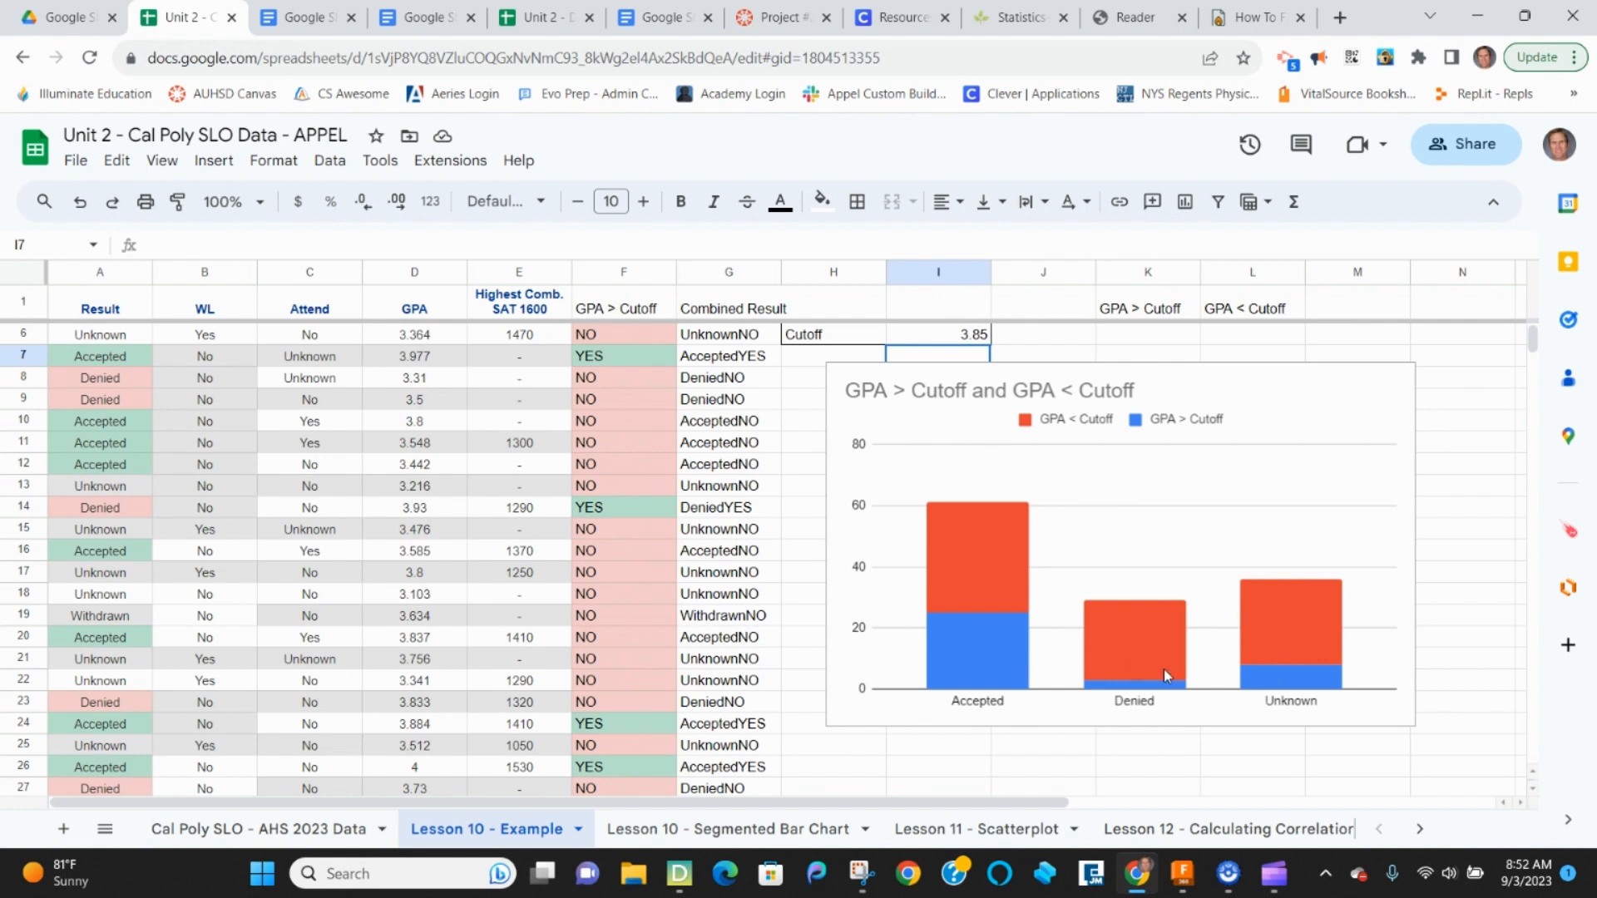
scroll(1102, 639, "up", 2)
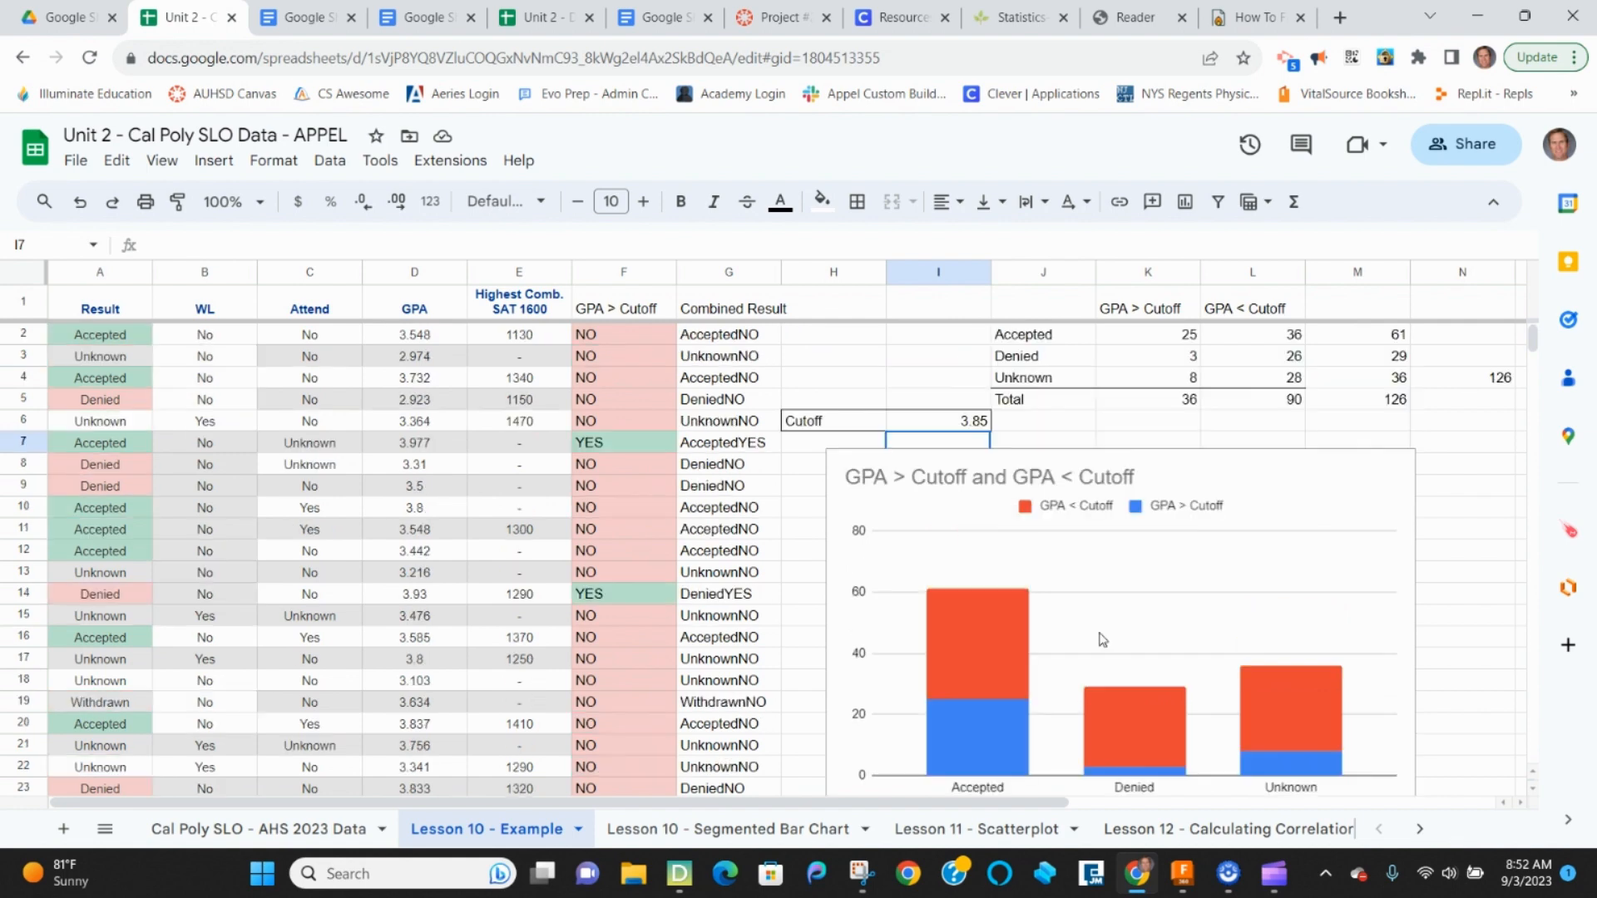
scroll(1103, 639, "down", 2)
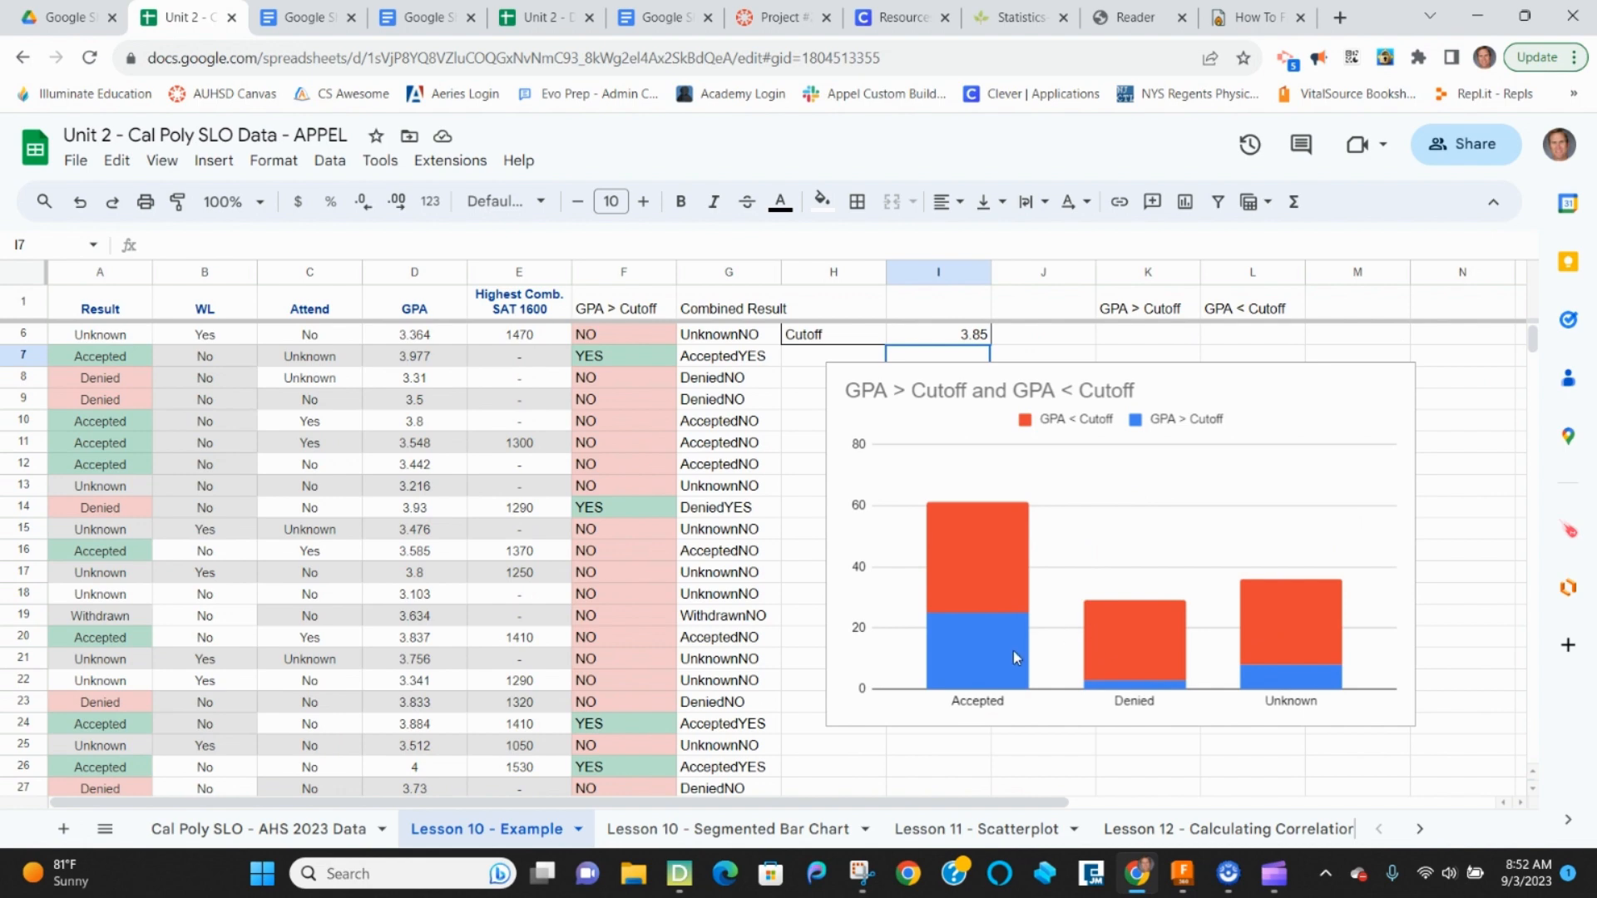
mouse_move(1231, 879)
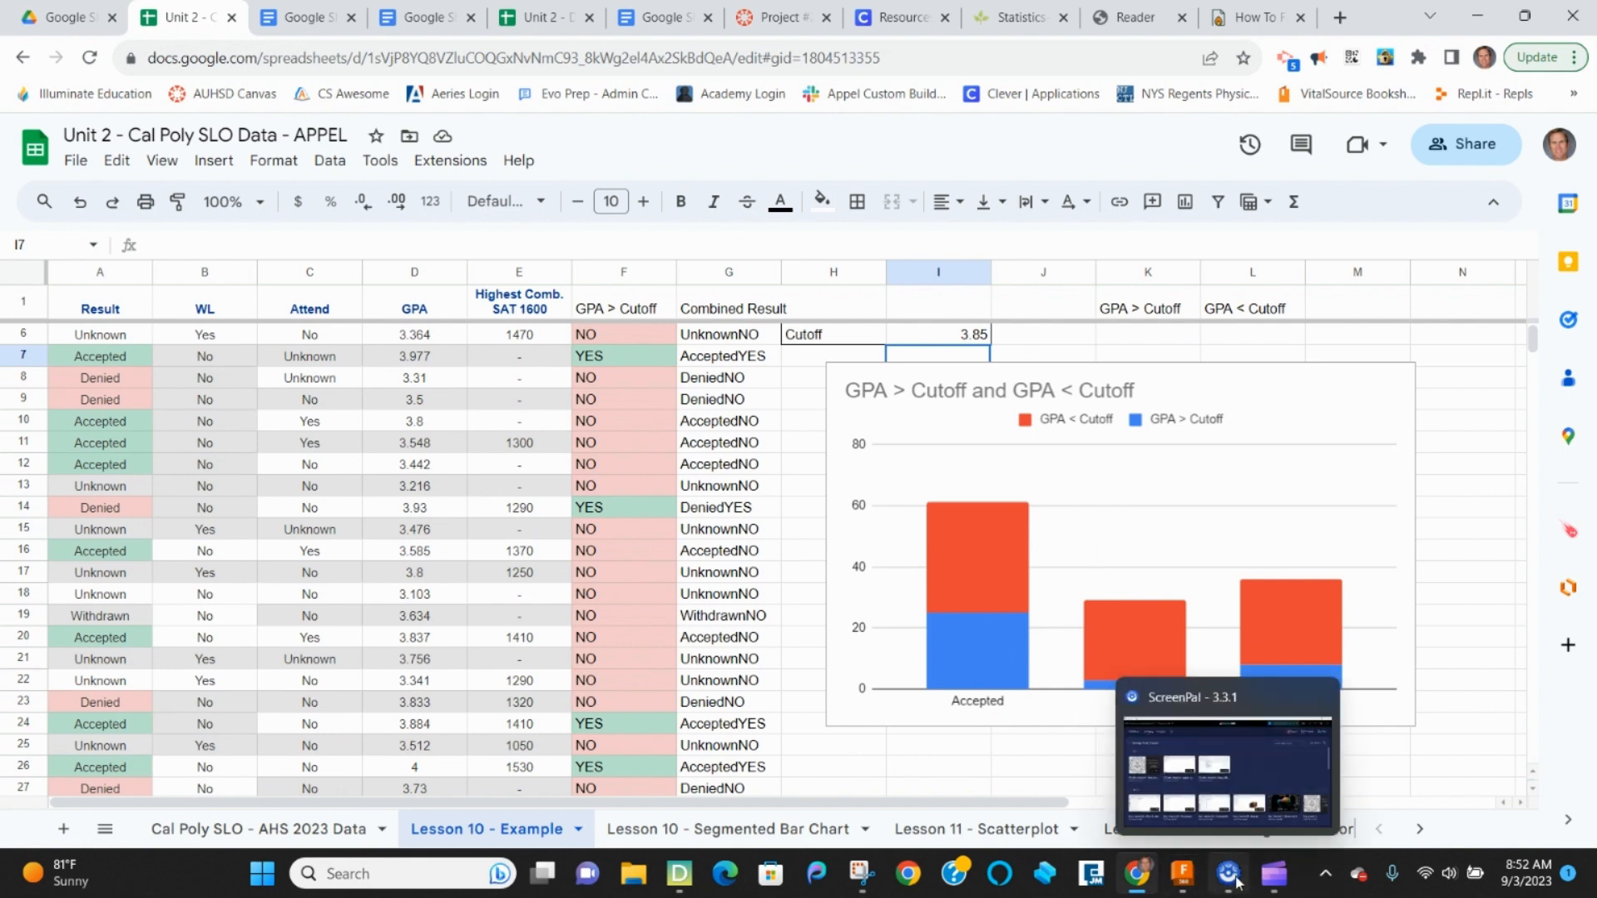